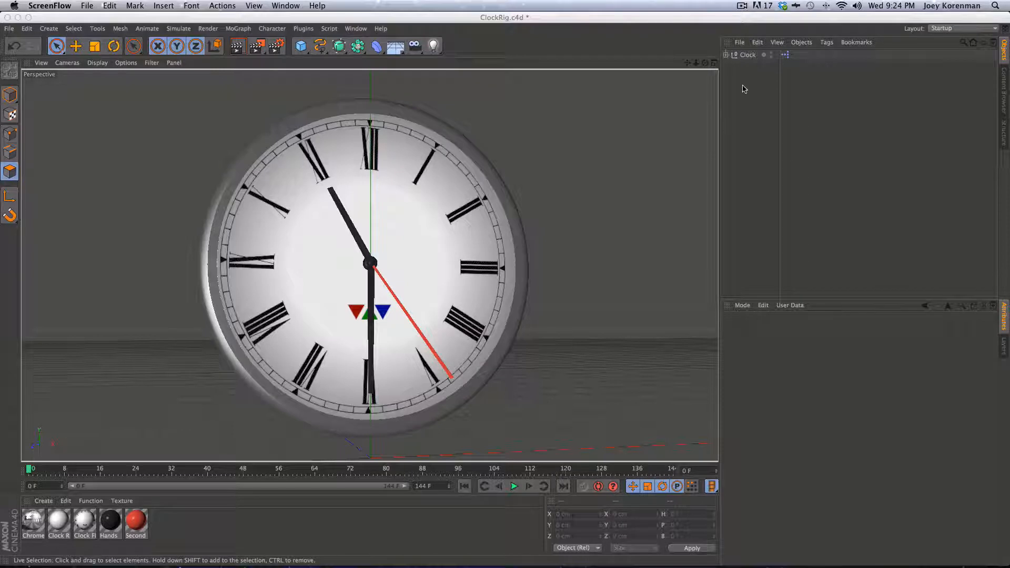
Step: Examine the Clock null's child hierarchy and its User Data settings
left_click(748, 55)
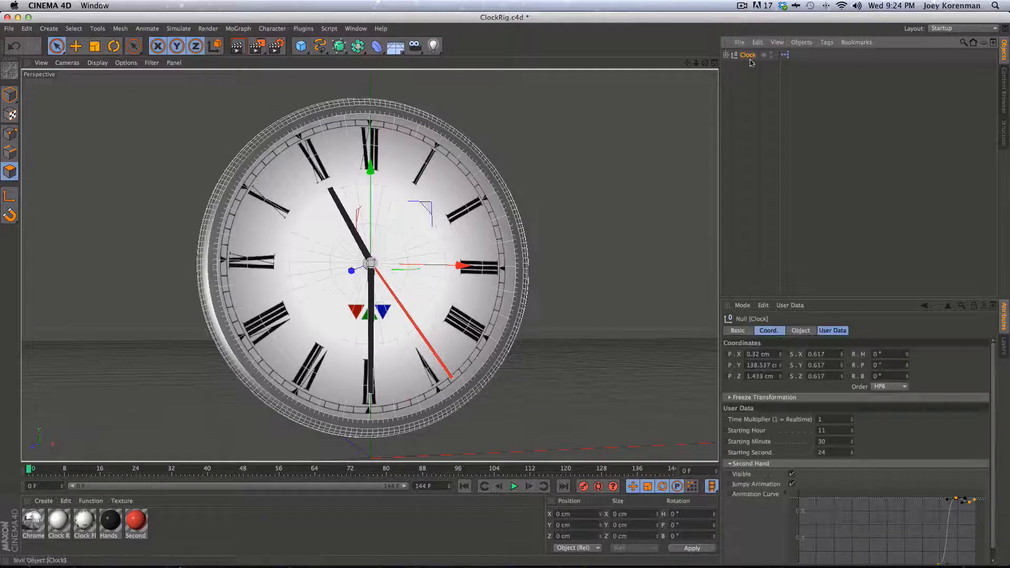
left_click(771, 133)
left_click(747, 55)
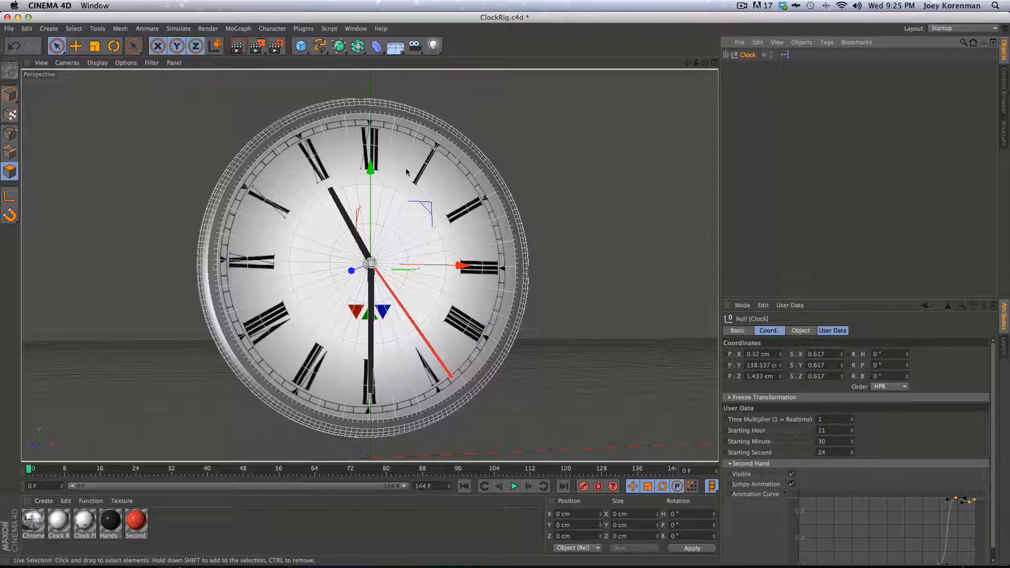
left_click(726, 55)
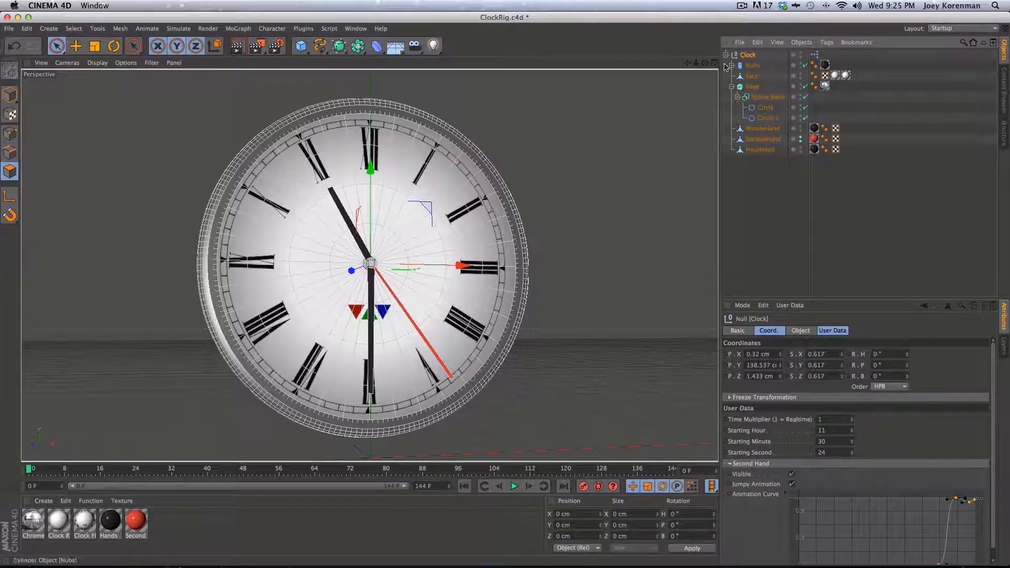
left_click(726, 55)
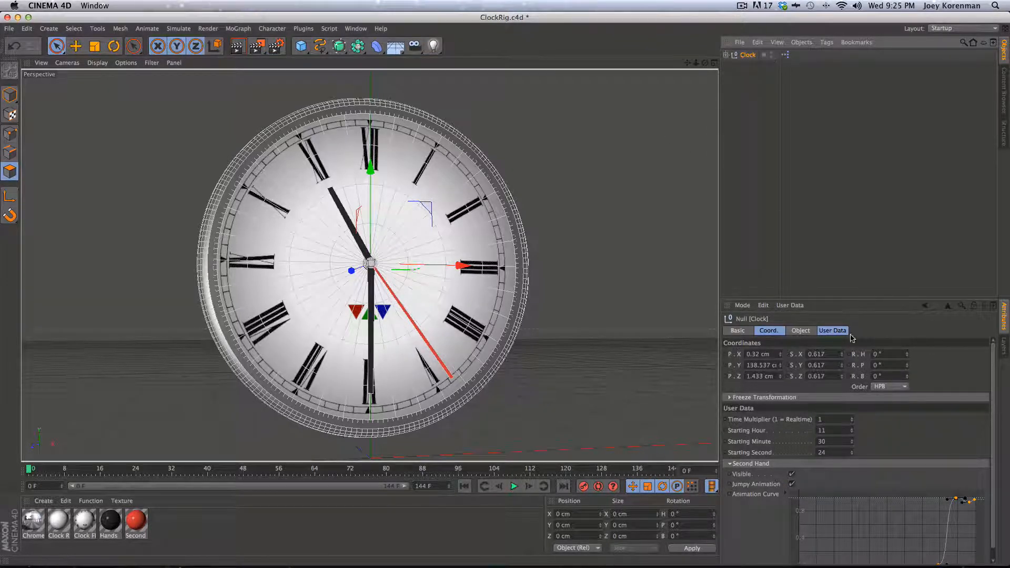
left_click(851, 335)
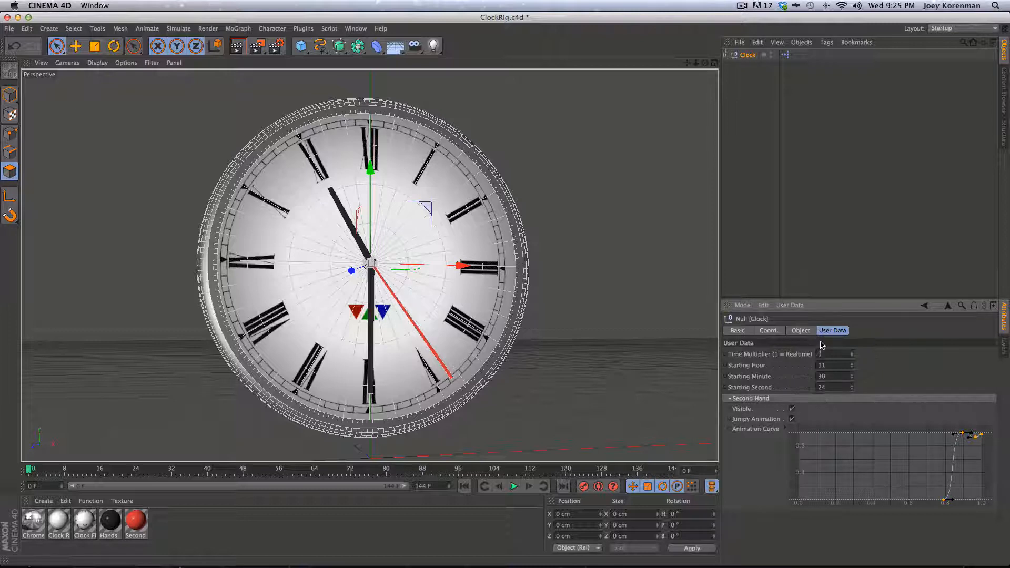
left_click(739, 284)
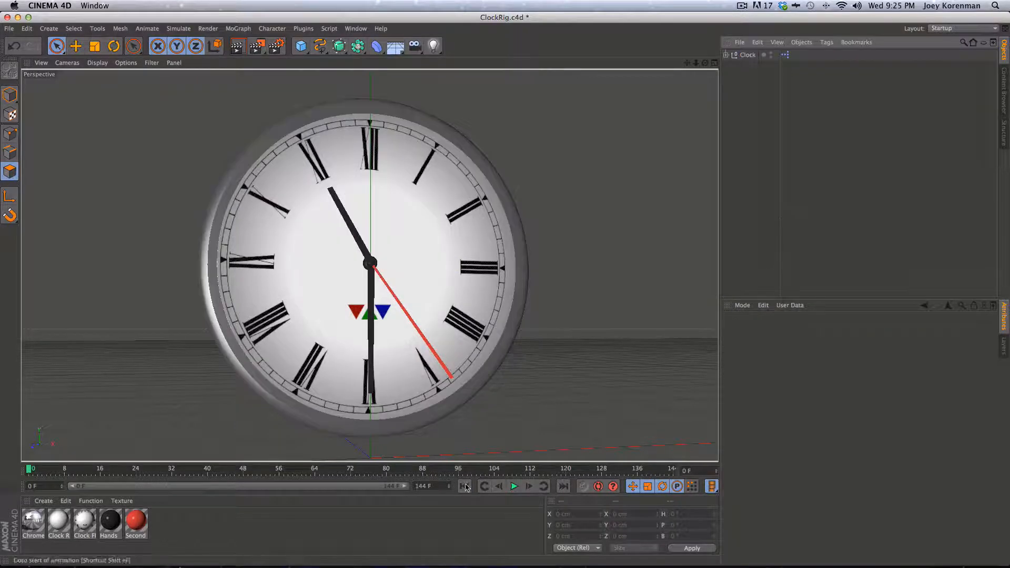
Step: Extend the timeline's end to 1000 frames and preview the clock animation
double_click(426, 487)
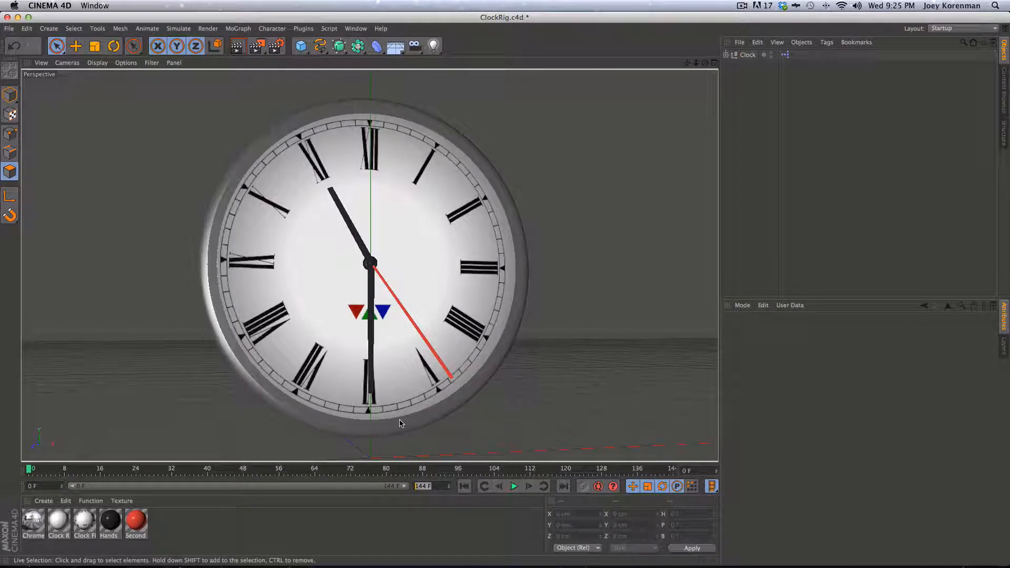
type("10")
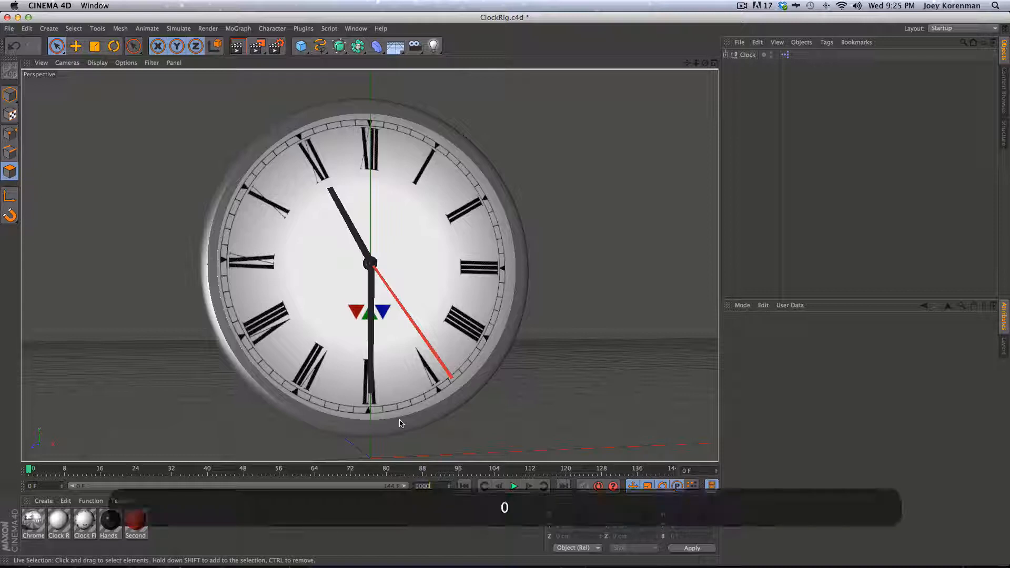
type("00")
key("Return")
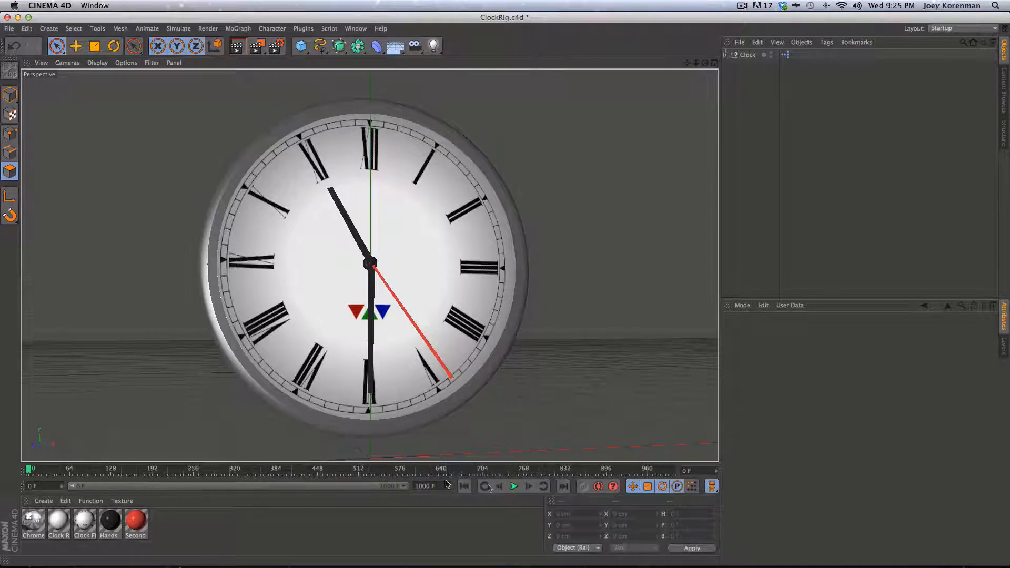
left_click(514, 486)
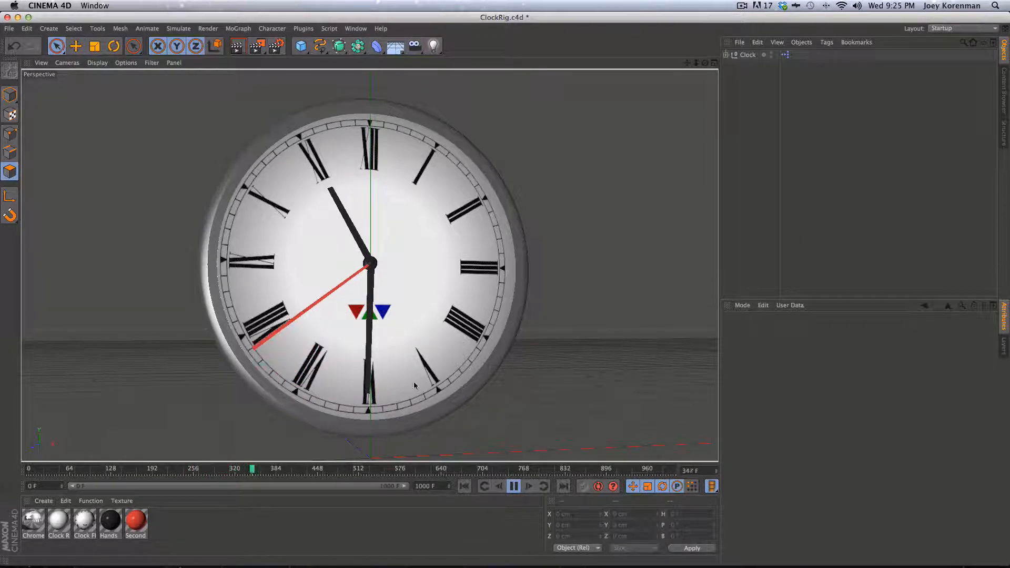
key("F8")
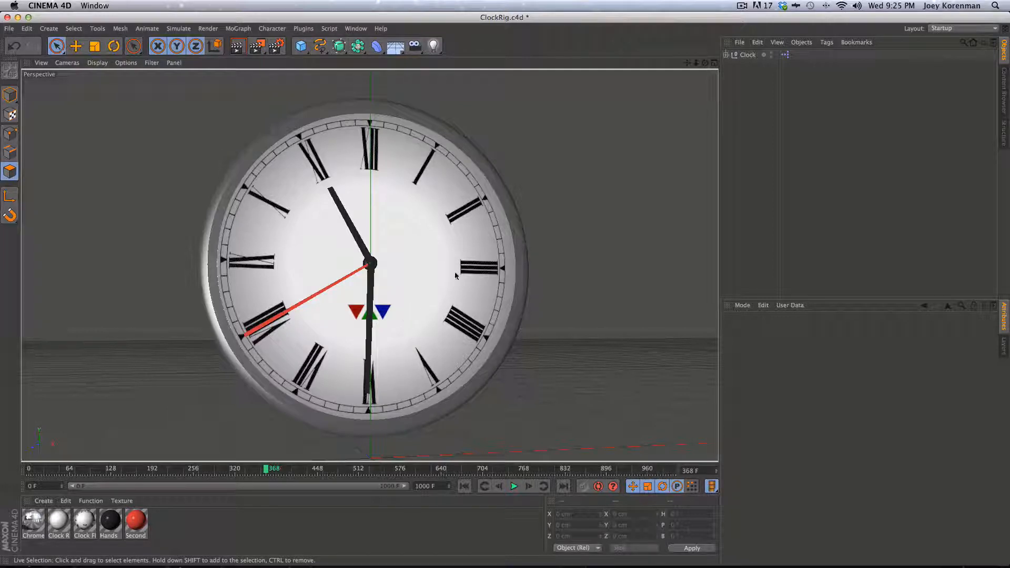
Step: Set the Clock null's Time Multiplier to 100 and preview the faster animation
left_click(748, 55)
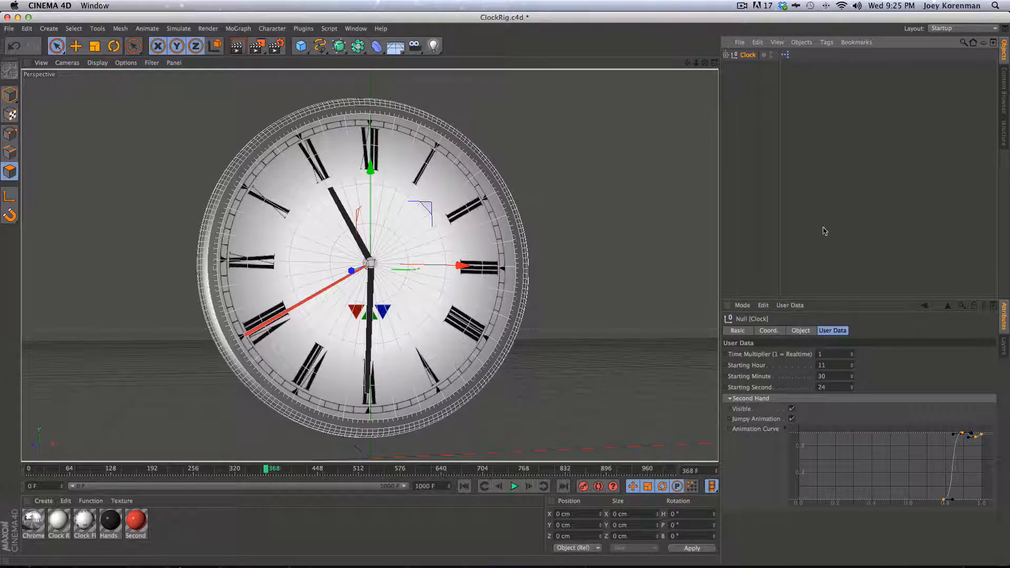
left_click(828, 281)
left_click(748, 55)
left_click(839, 354)
type("00")
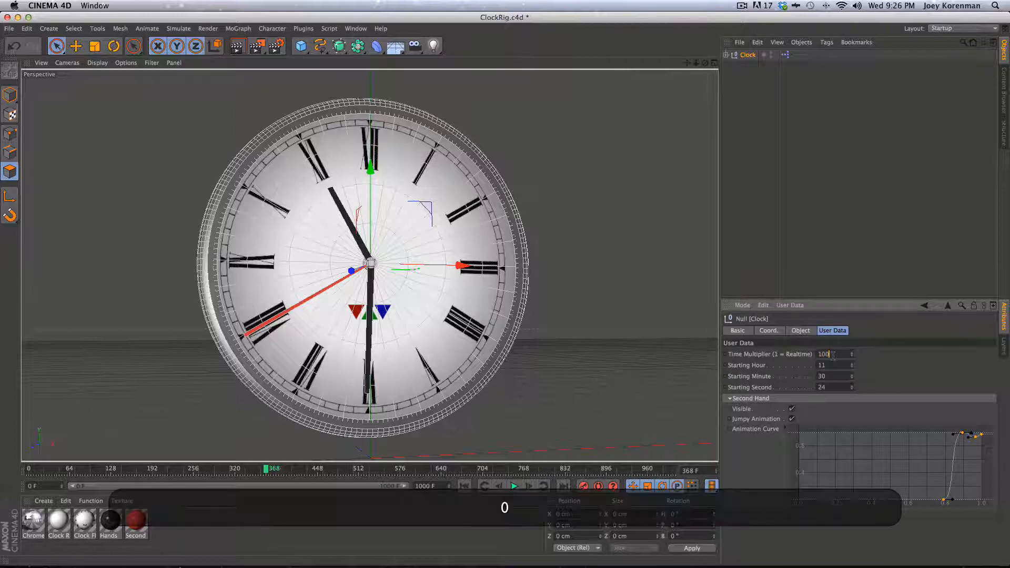
key("Return")
left_click(597, 314)
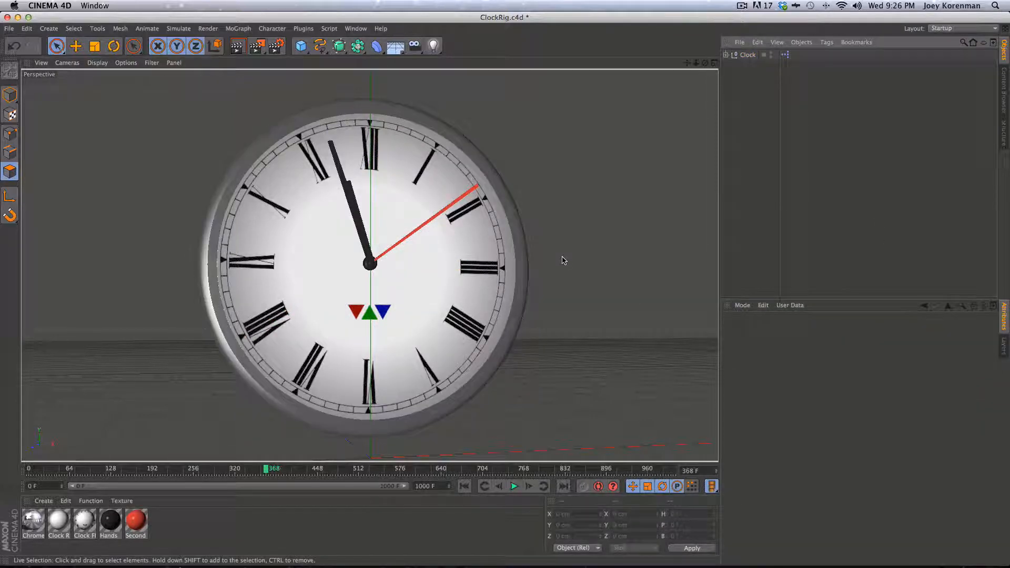
key("F8")
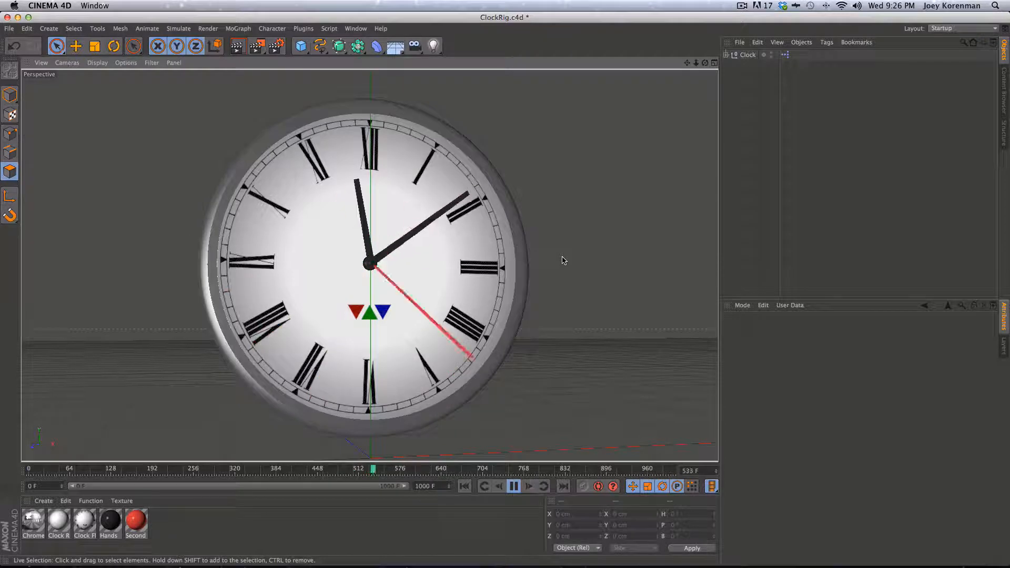
key("F8")
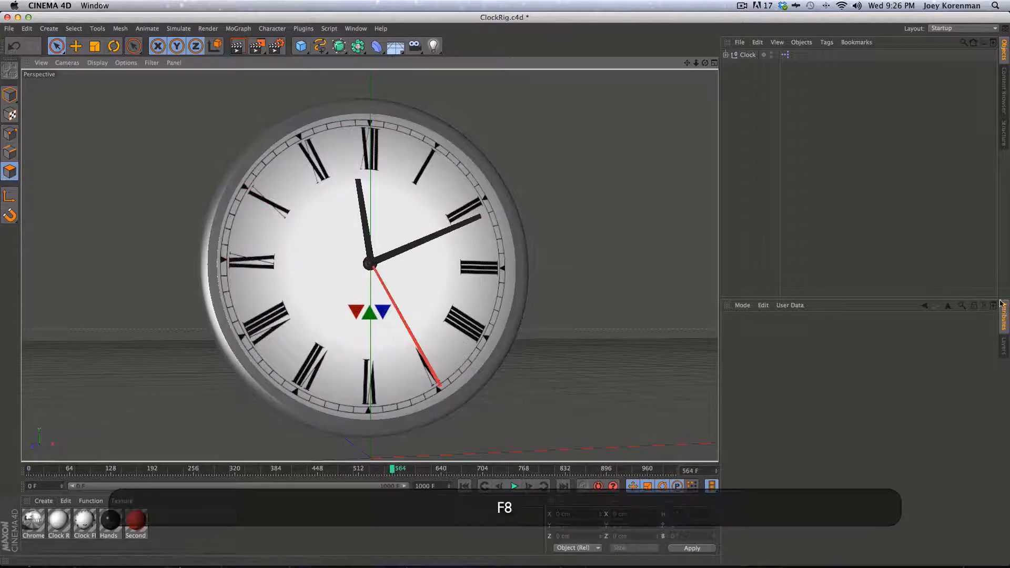
Step: Disable Jumpy Animation for the clock's second hand and preview its smooth motion
left_click(748, 55)
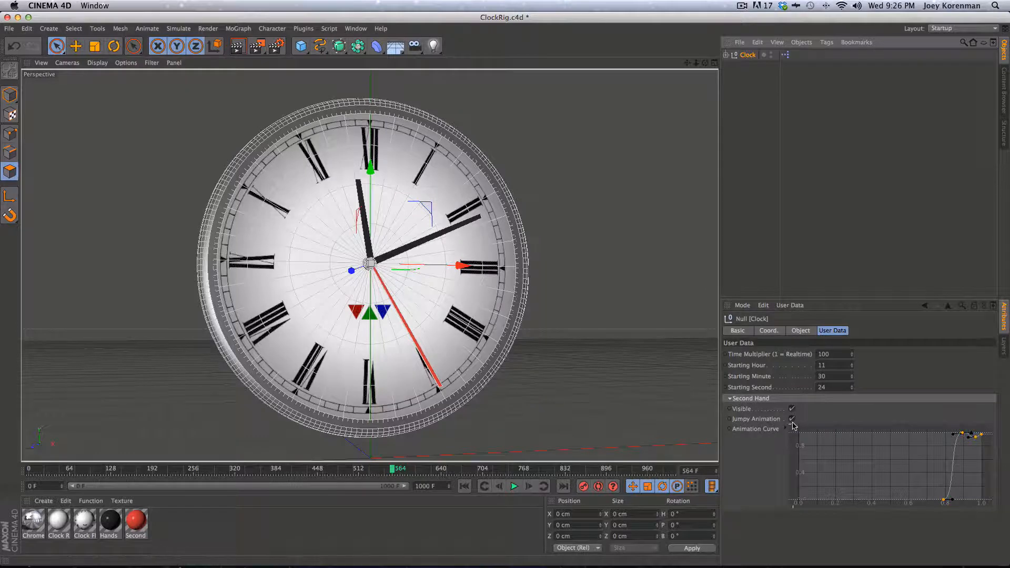
left_click(792, 419)
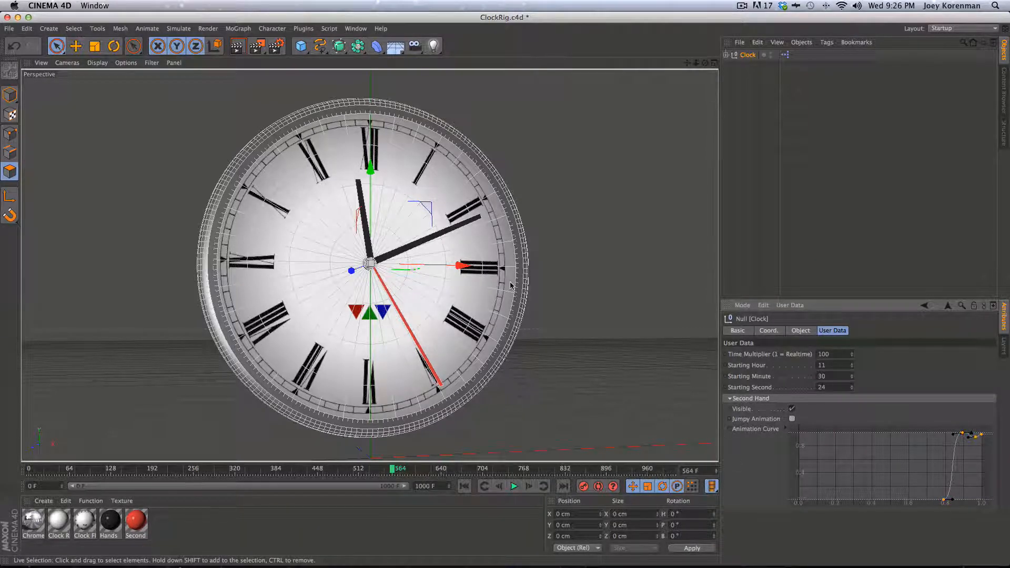
key("F8")
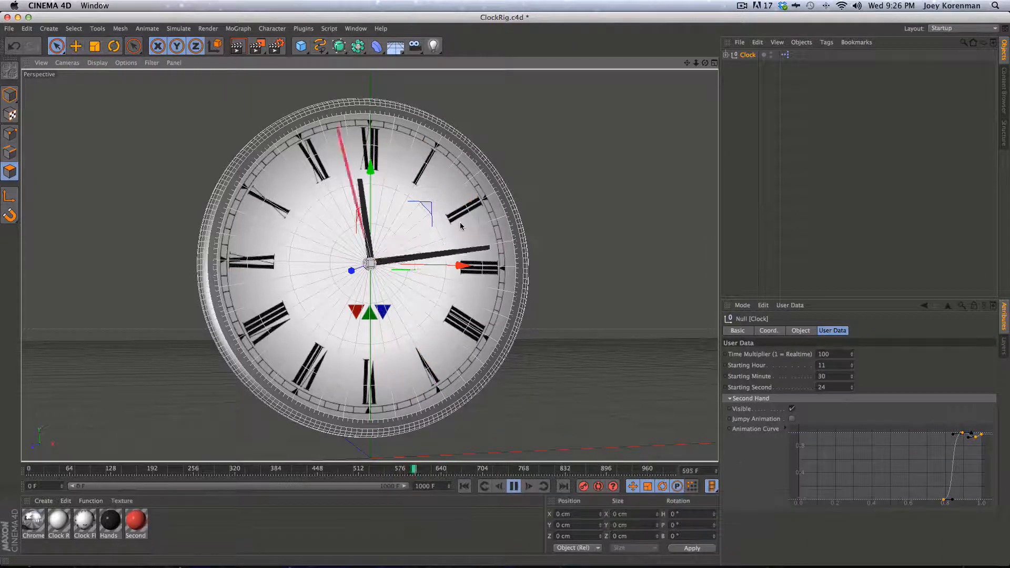
key("F8")
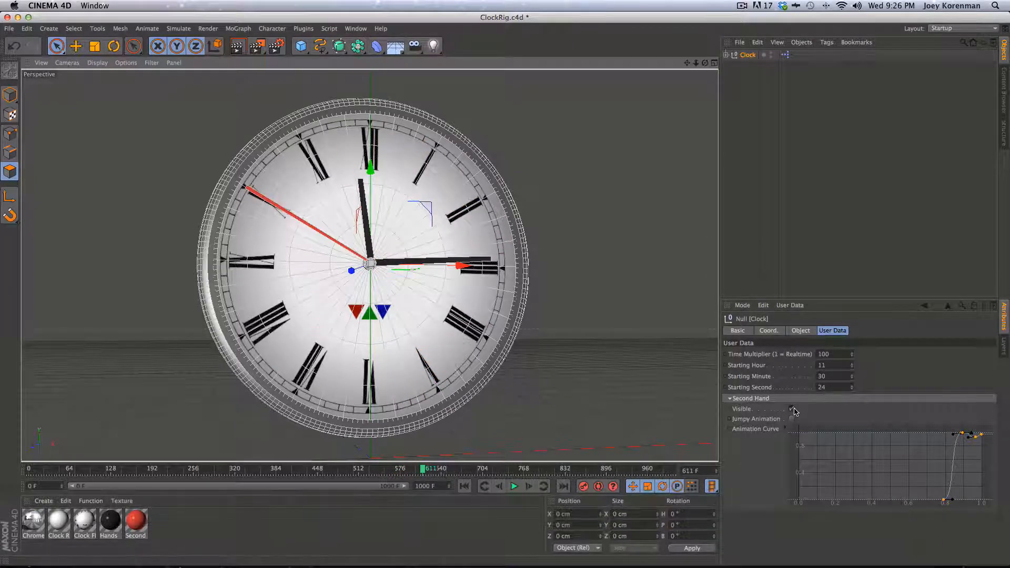
Step: Hide the second hand, set the Time Multiplier to 1000 and play the animation
left_click(792, 410)
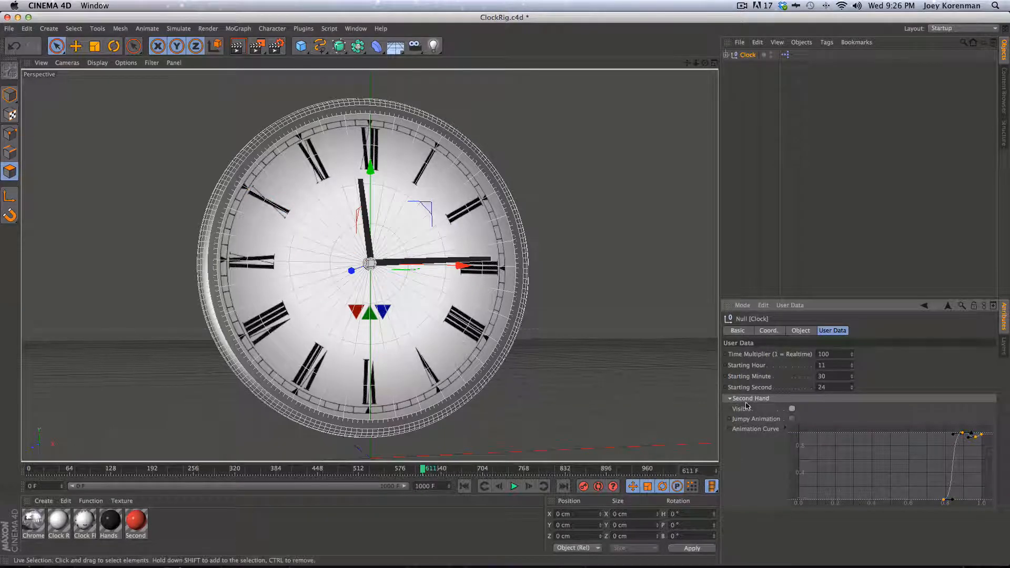
left_click(840, 354)
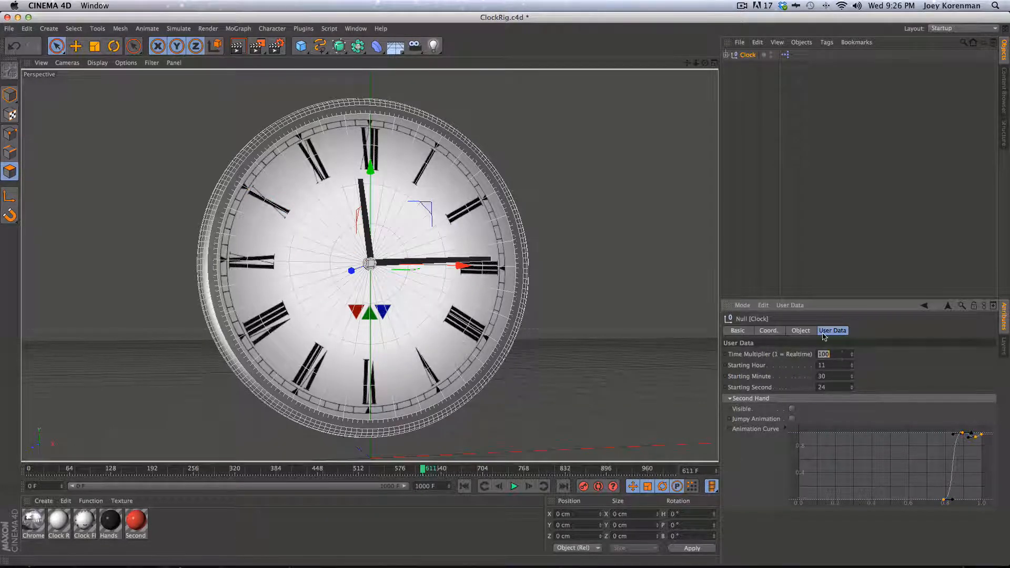
key("Right")
type("0")
key("Return")
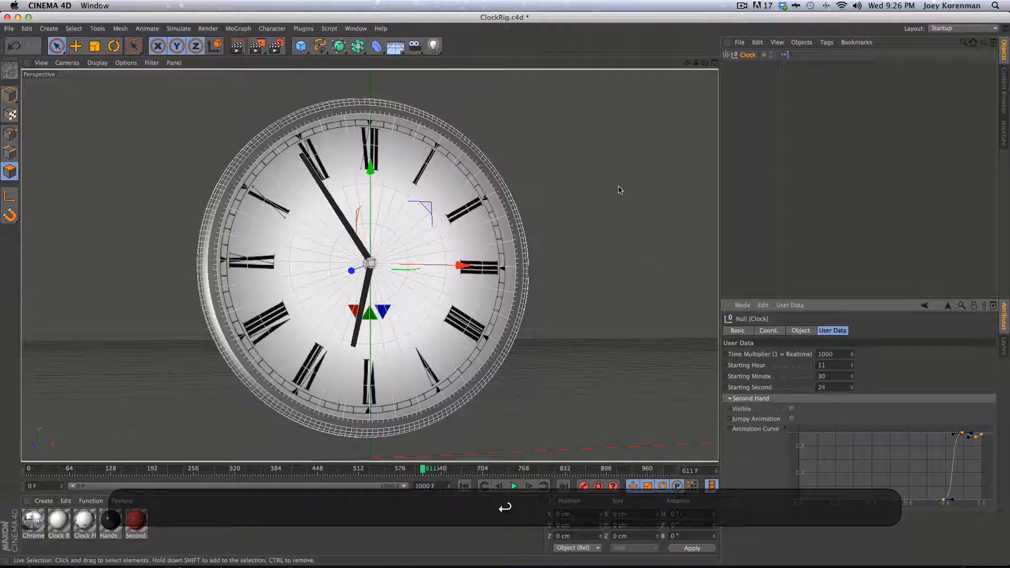
key("F8")
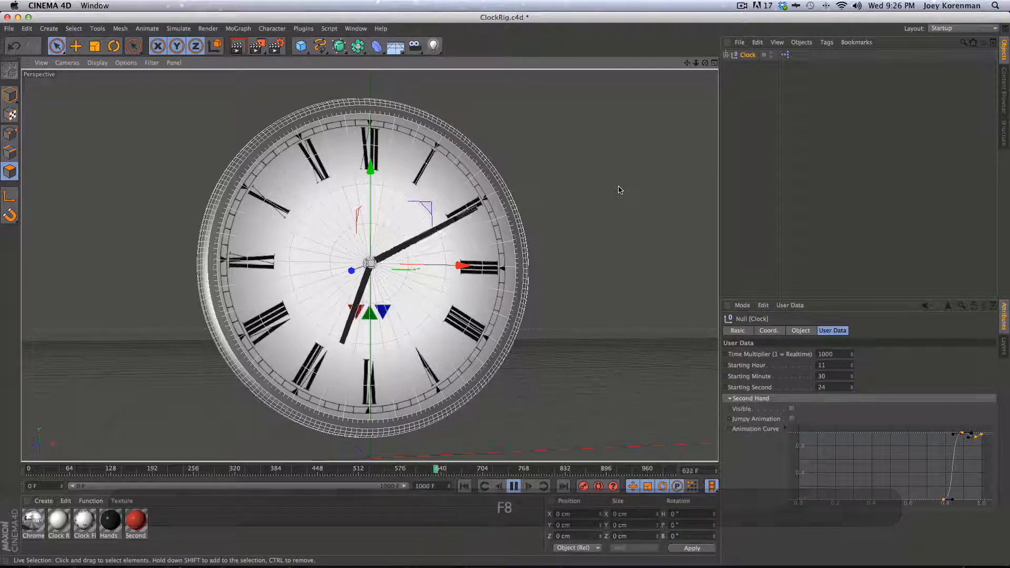
Step: Raise the Time Multiplier to 10000 during playback, and stop the animation after watching it
left_click(842, 354)
type("0")
key("Return")
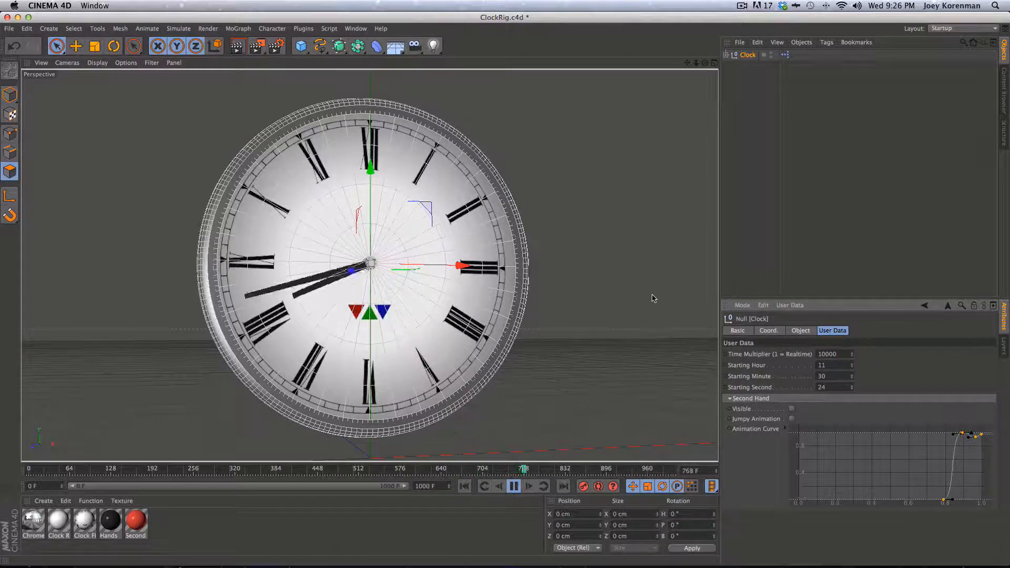
key("F8")
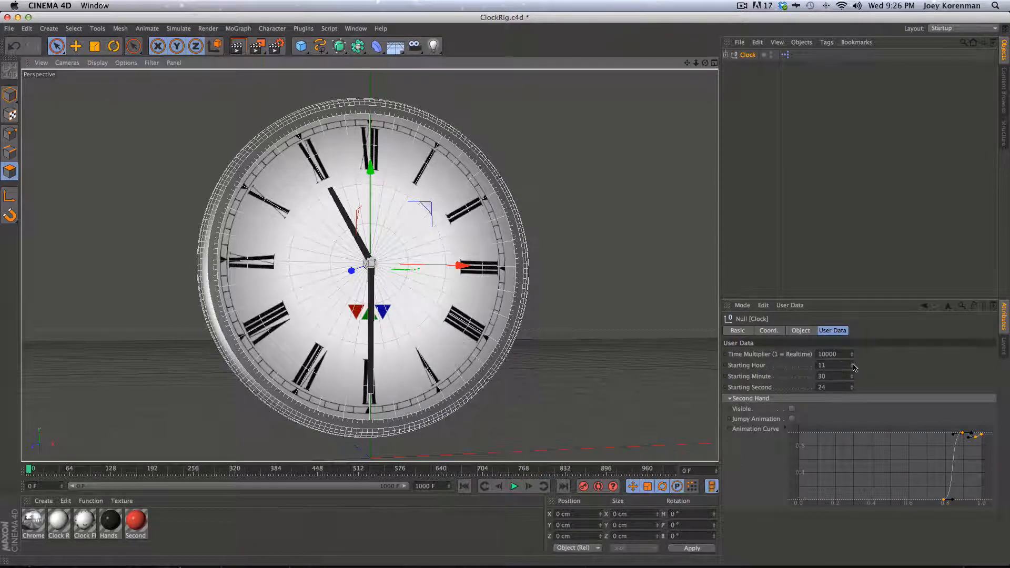
Step: Set the clock's Starting Hour to 12, Starting Minute to 41 and Time Multiplier to 1
left_click(853, 363)
left_click_drag(853, 378, 853, 390)
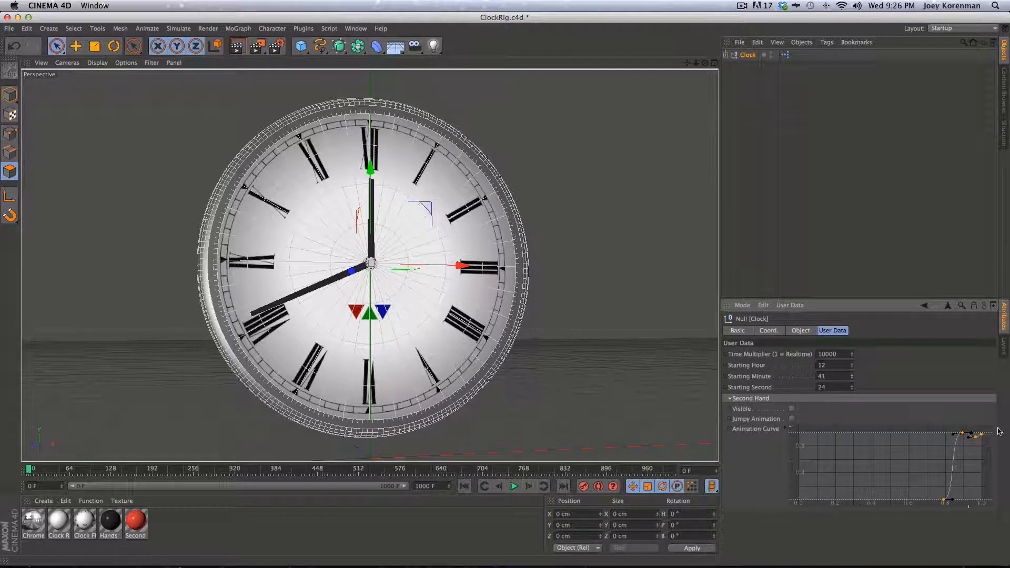
left_click(846, 354)
type("1")
key("Return")
Step: Enable the second hand's visibility and Jumpy Animation, and preview its ticking motion
left_click(793, 409)
left_click(792, 419)
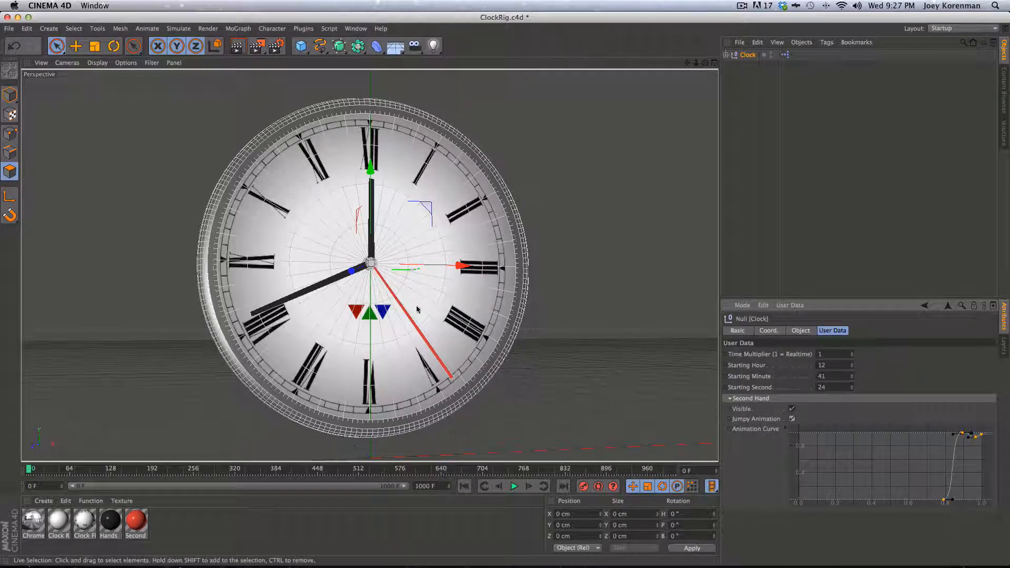
key("F8")
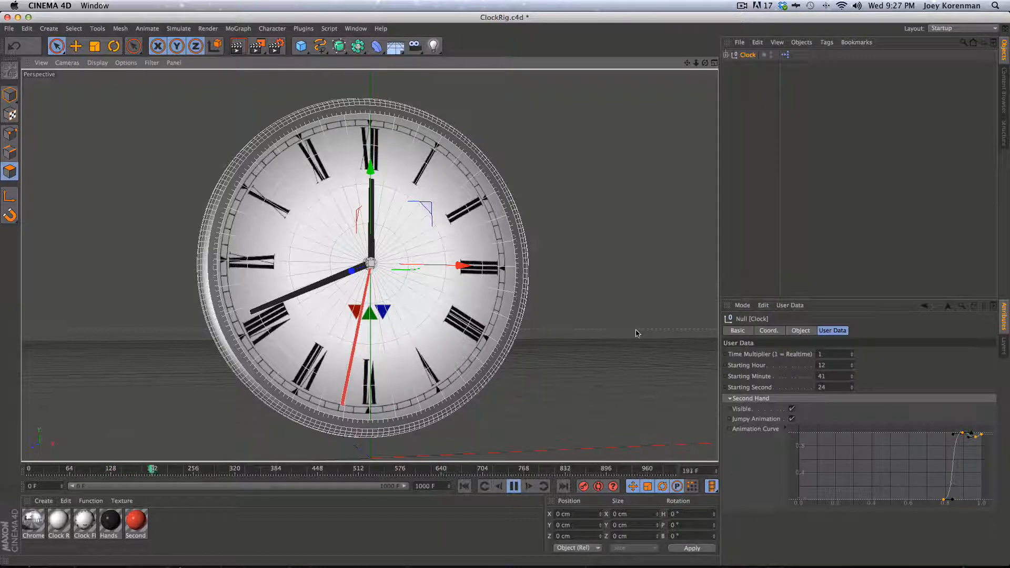
key("F8")
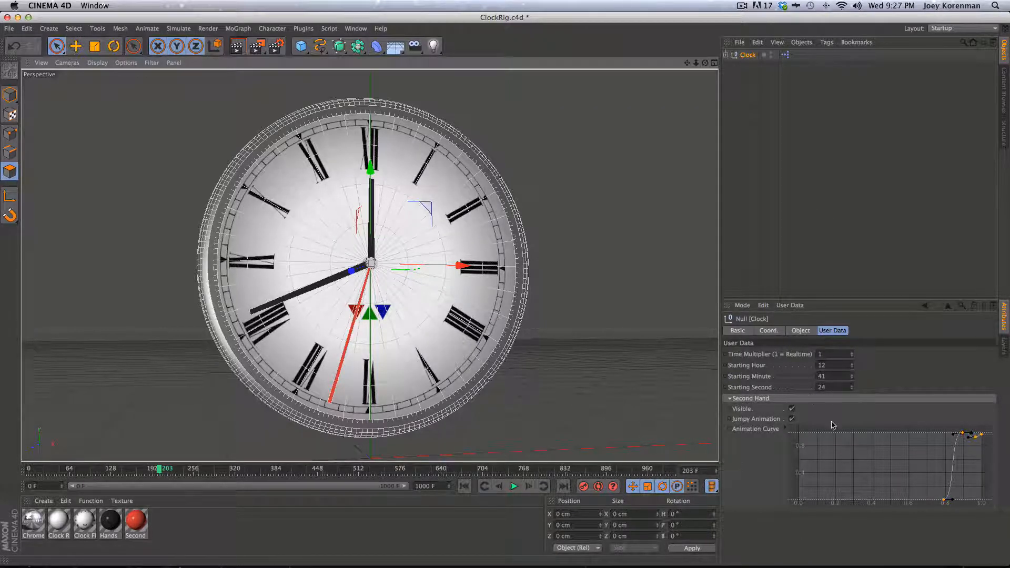
Step: Switch to the open ClockStart.c4d document and collapse the Clock hierarchy
left_click(824, 262)
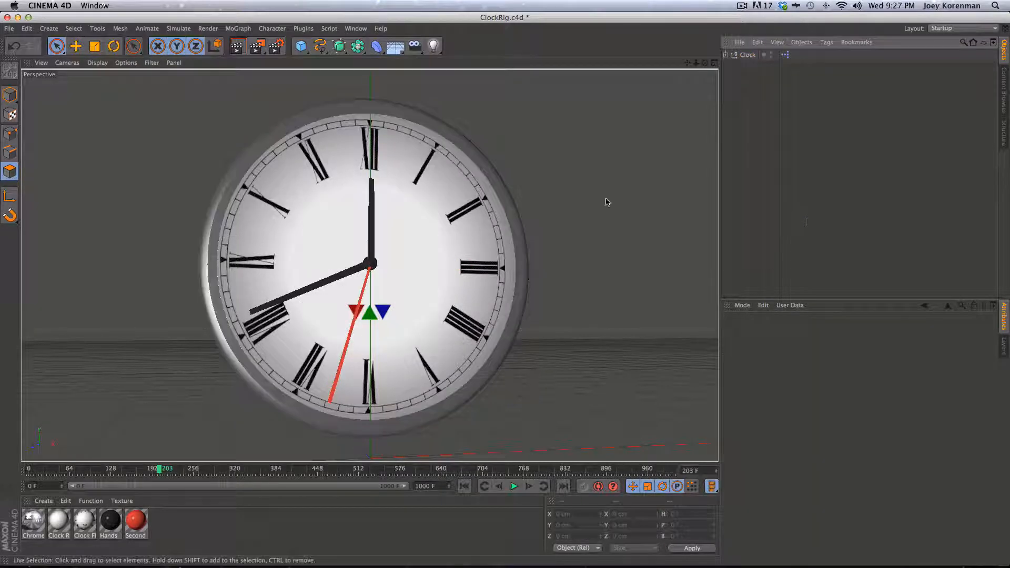
left_click(356, 29)
left_click(376, 254)
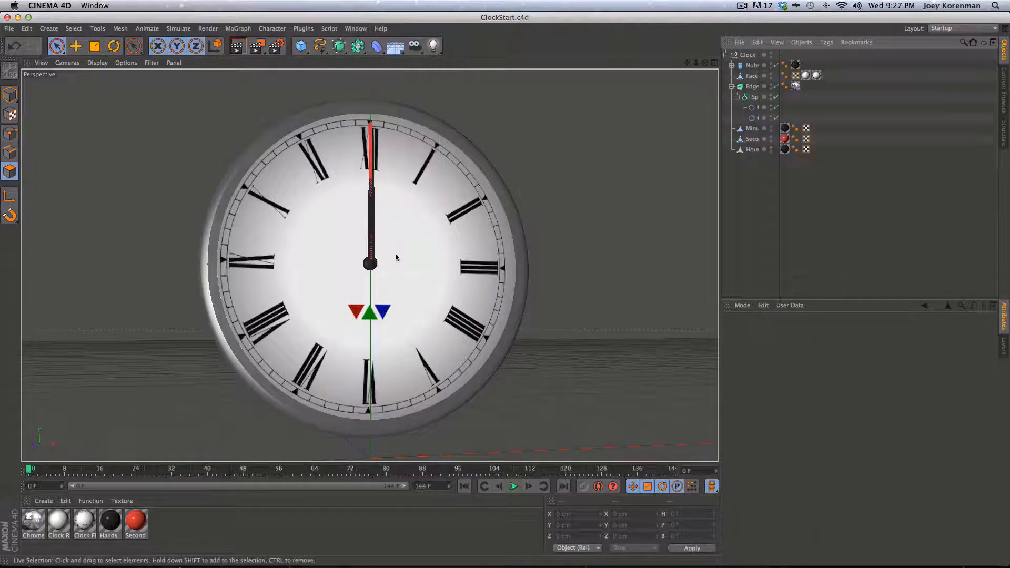
left_click(727, 54)
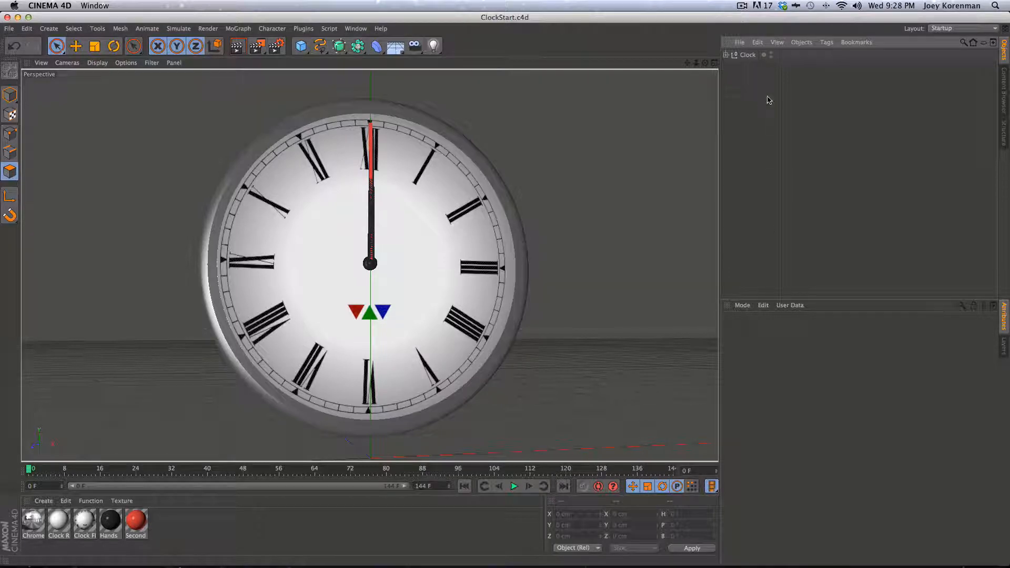
left_click(748, 55)
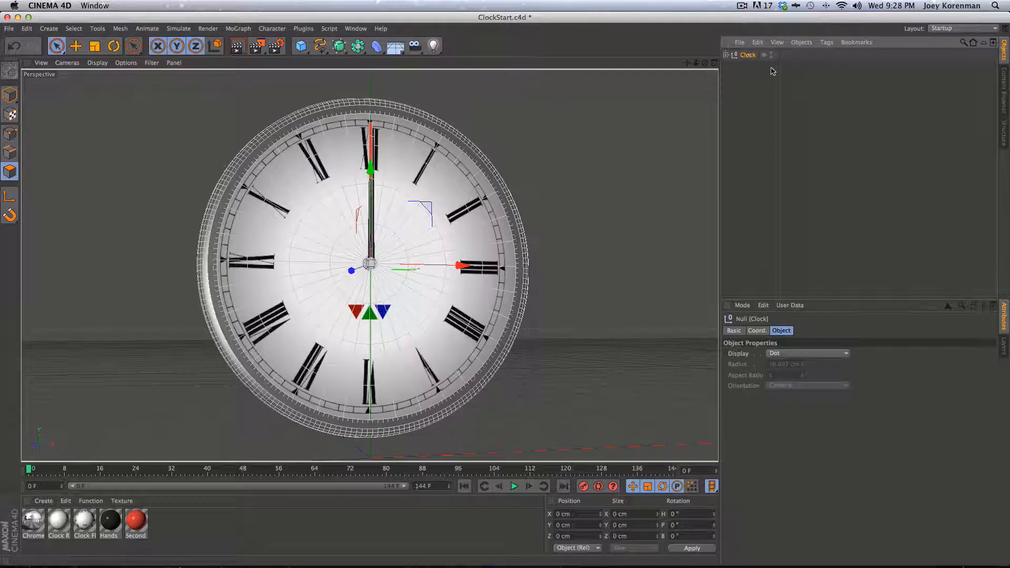
left_click(766, 228)
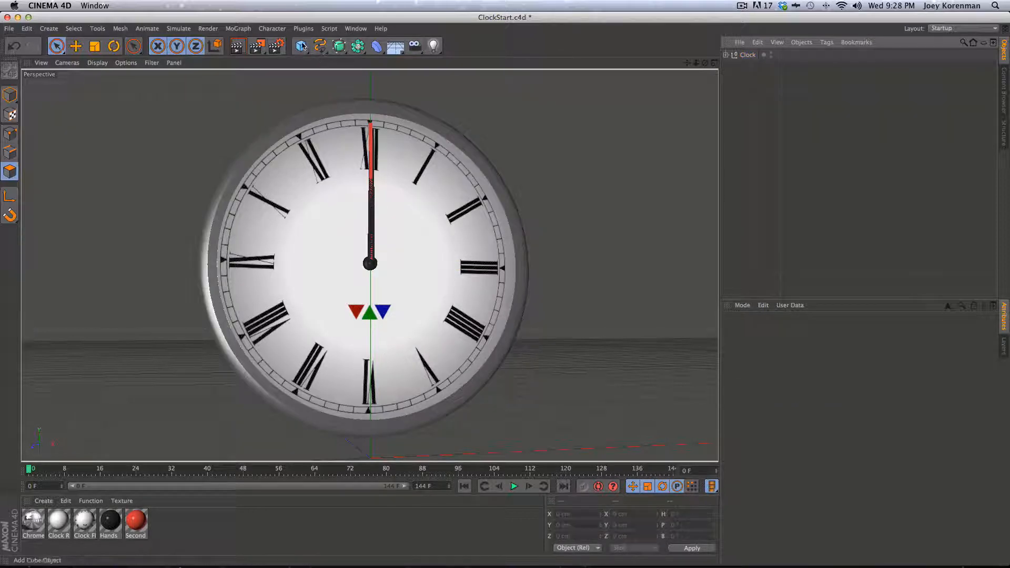
Step: Add a null object to the scene and rename it XPRESSO
left_click_drag(302, 47, 333, 56)
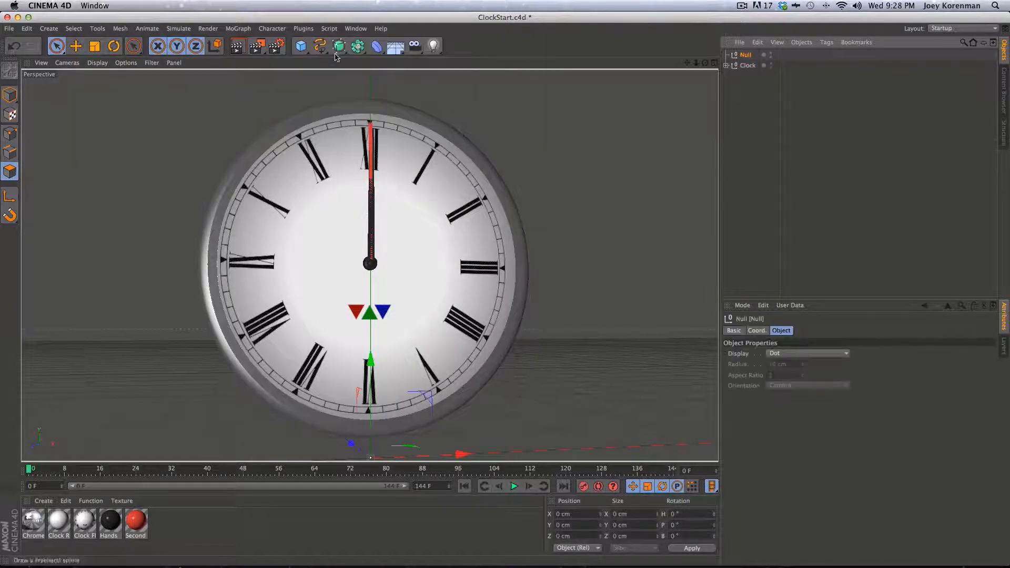
double_click(752, 55)
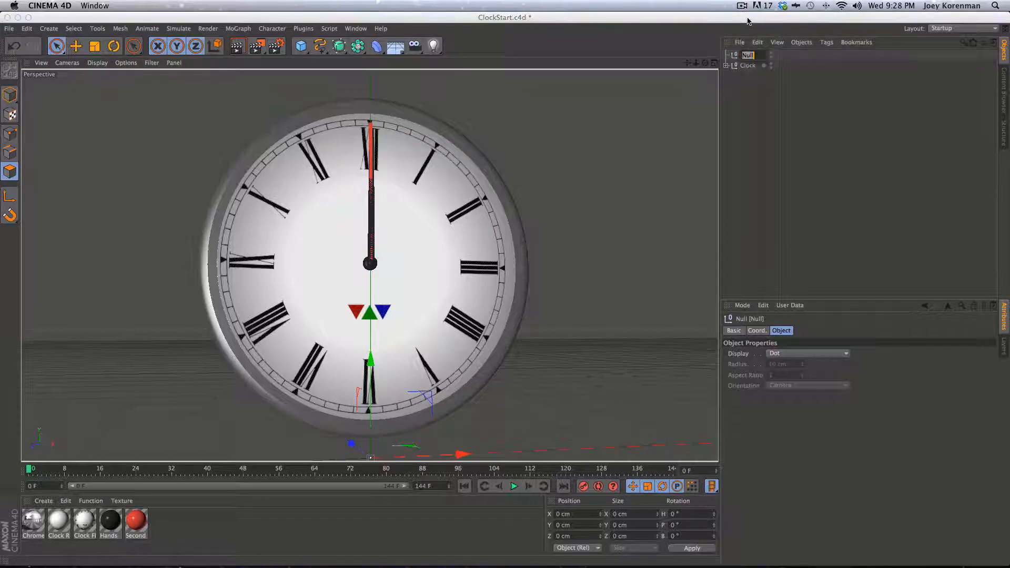
type("XPRE")
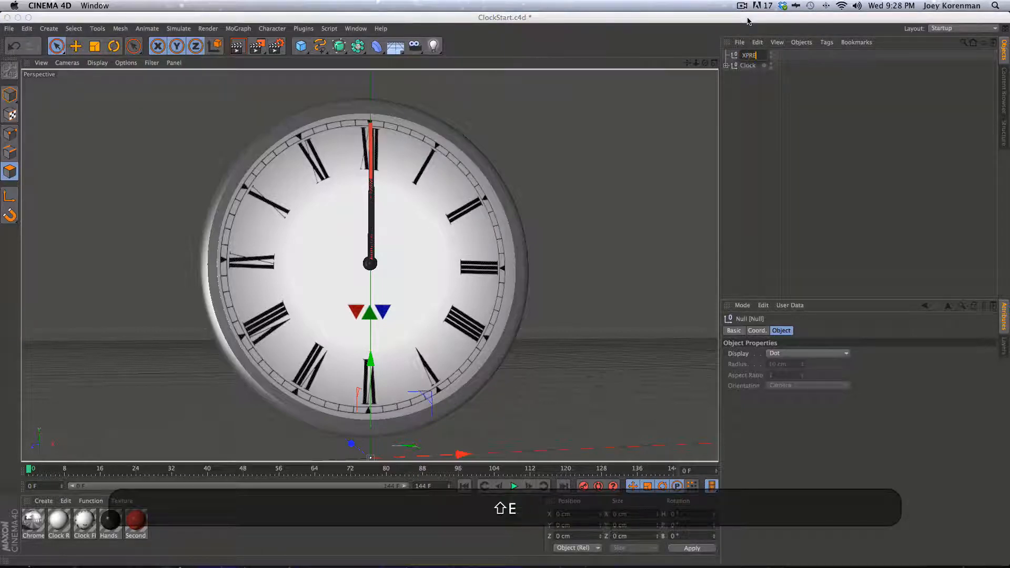
type("SSO")
key("Return")
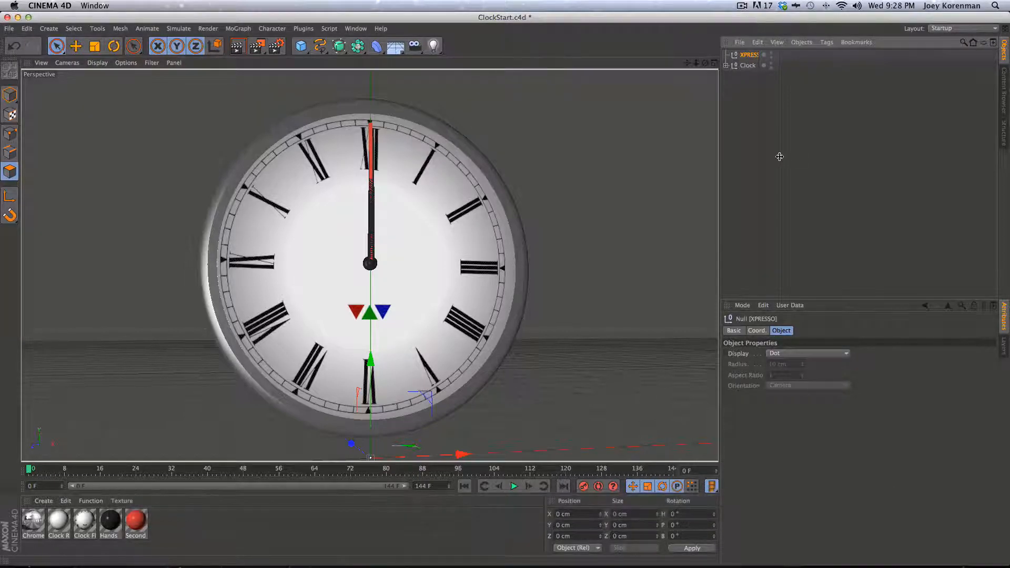
Step: Add an XPresso tag to the XPRESSO null and close its XPresso Editor
right_click(755, 56)
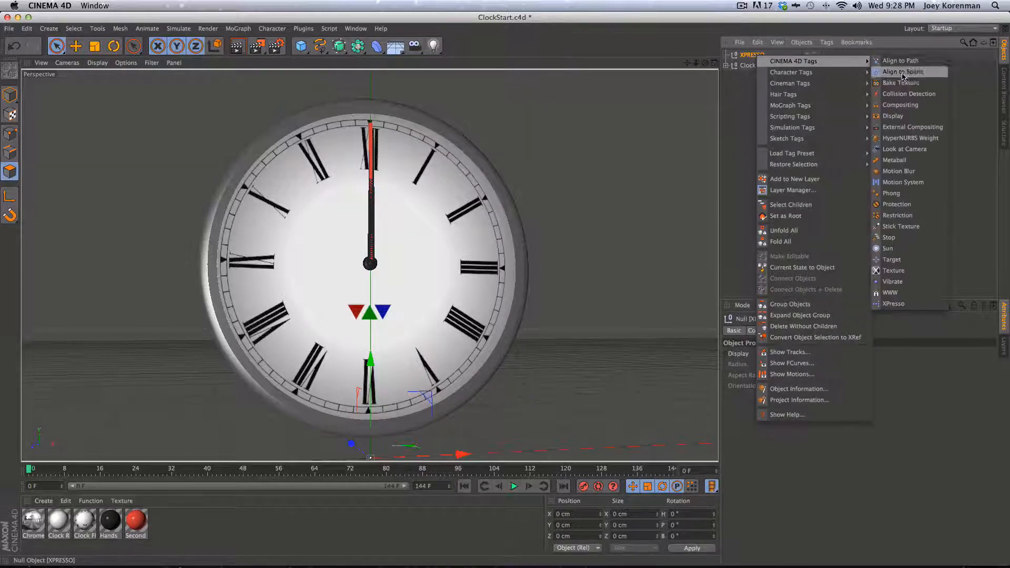
left_click(752, 209)
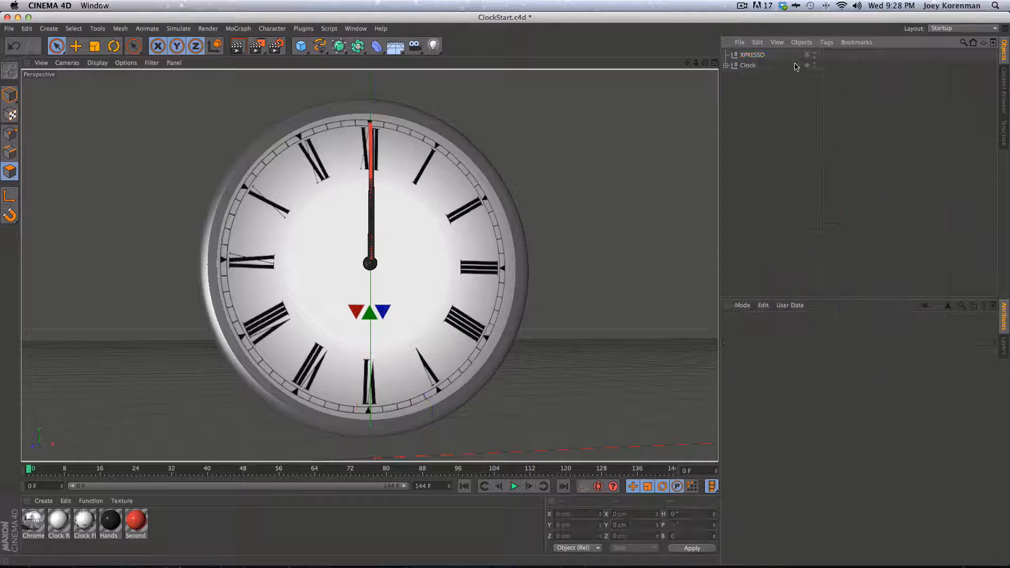
right_click(760, 57)
mouse_move(798, 62)
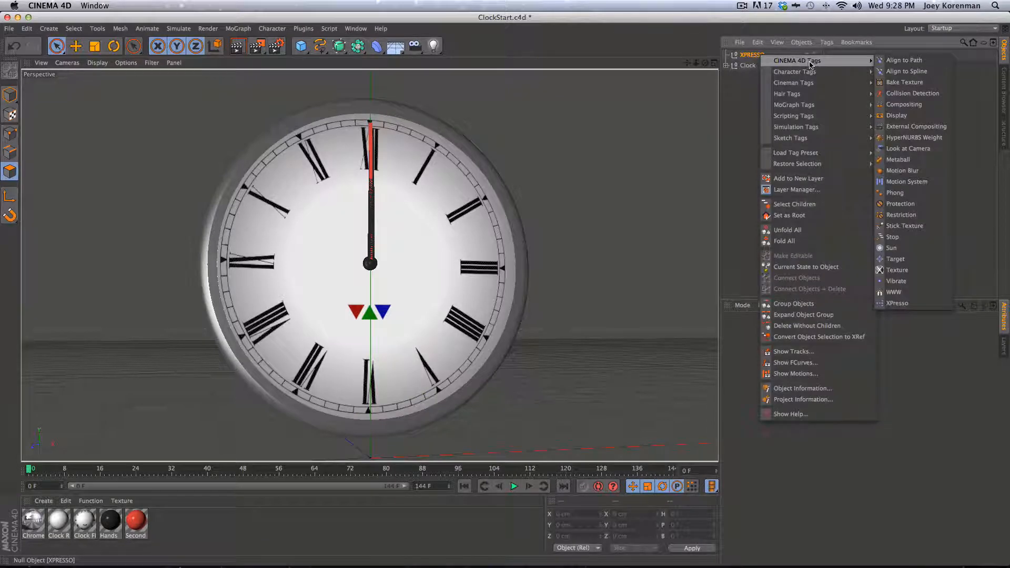
left_click(897, 303)
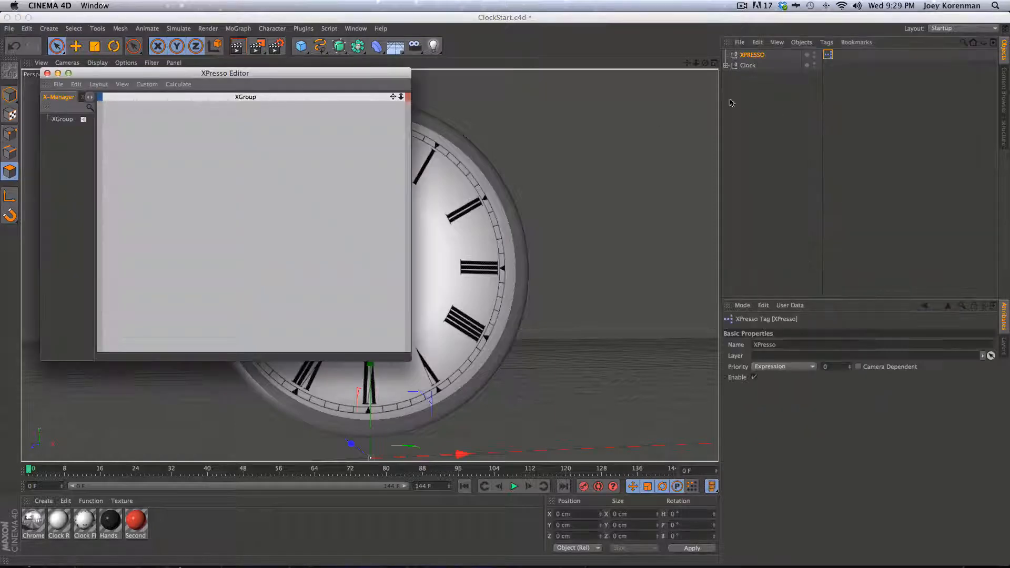
left_click_drag(284, 73, 489, 79)
mouse_move(410, 81)
left_mouse_down()
mouse_move(423, 96)
mouse_move(420, 87)
left_mouse_up()
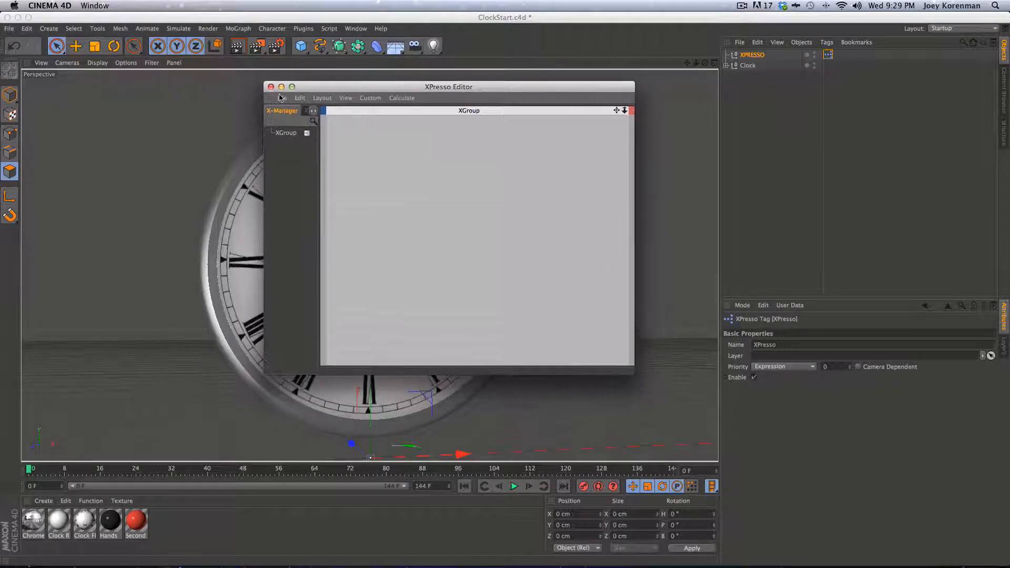
left_click(272, 86)
left_click(794, 92)
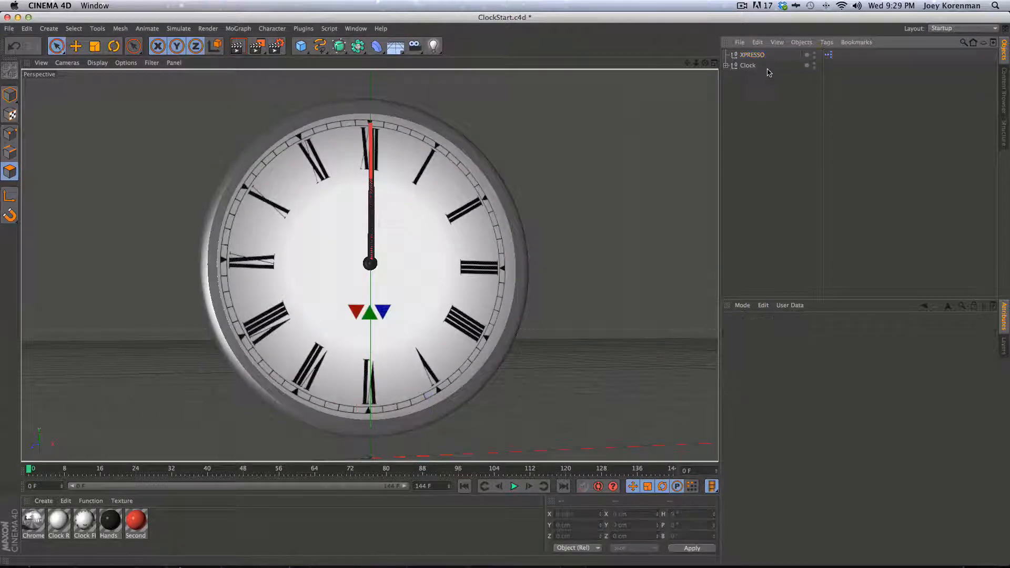
Step: Move the XPresso tag from the XPRESSO null onto the Clock null
left_click(829, 55)
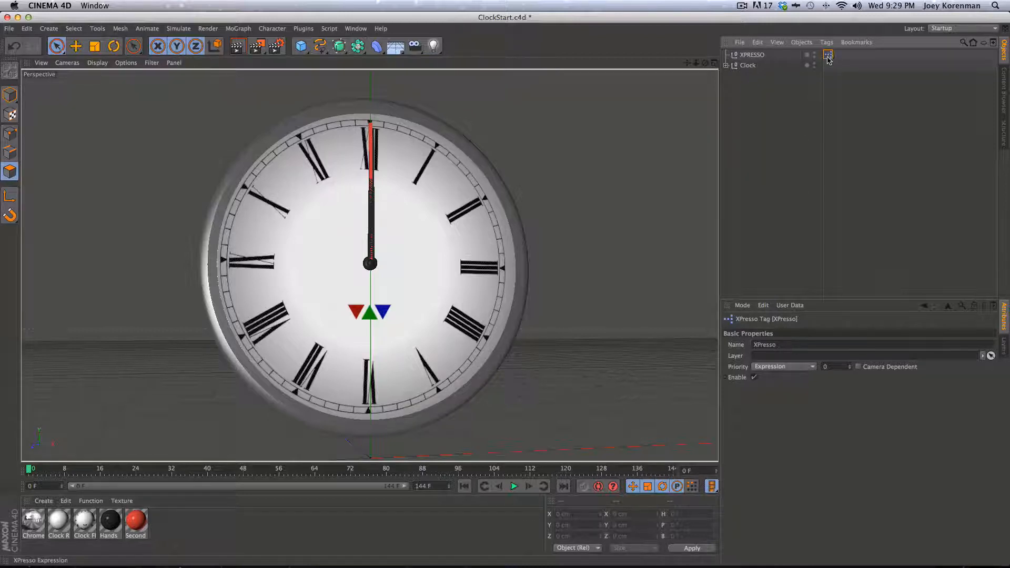
left_click(753, 54)
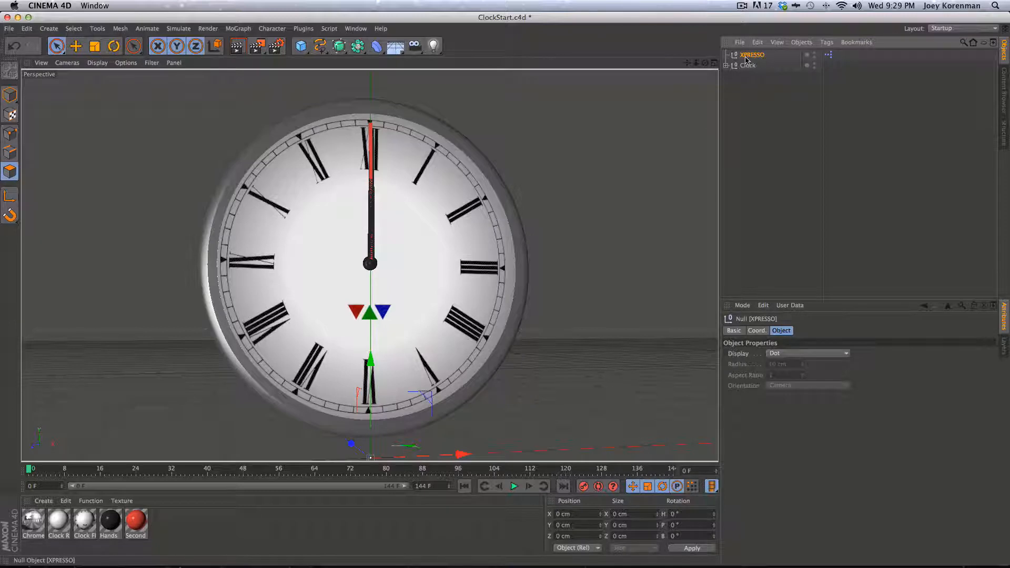
left_click(829, 56)
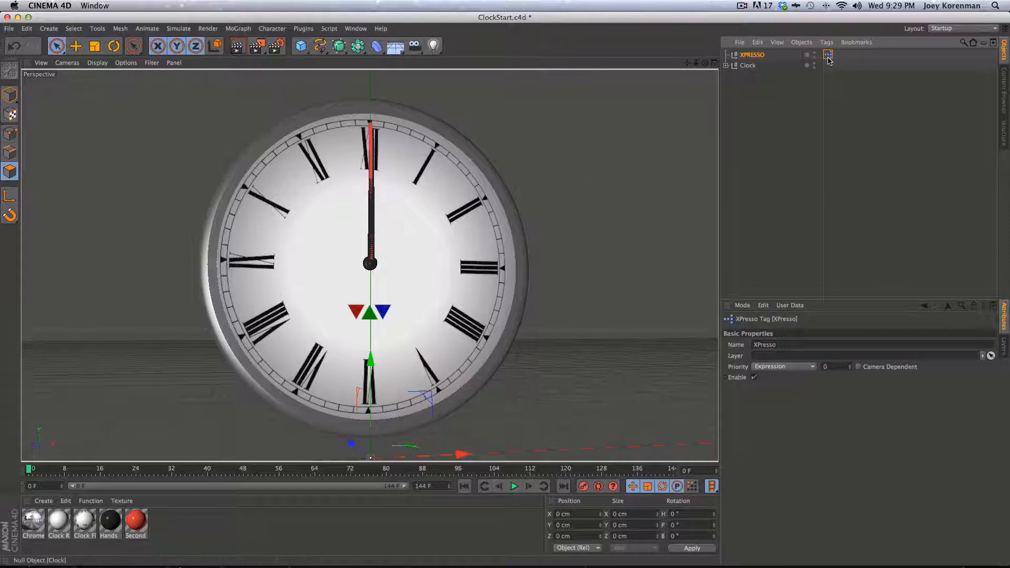
left_click_drag(828, 56, 746, 66)
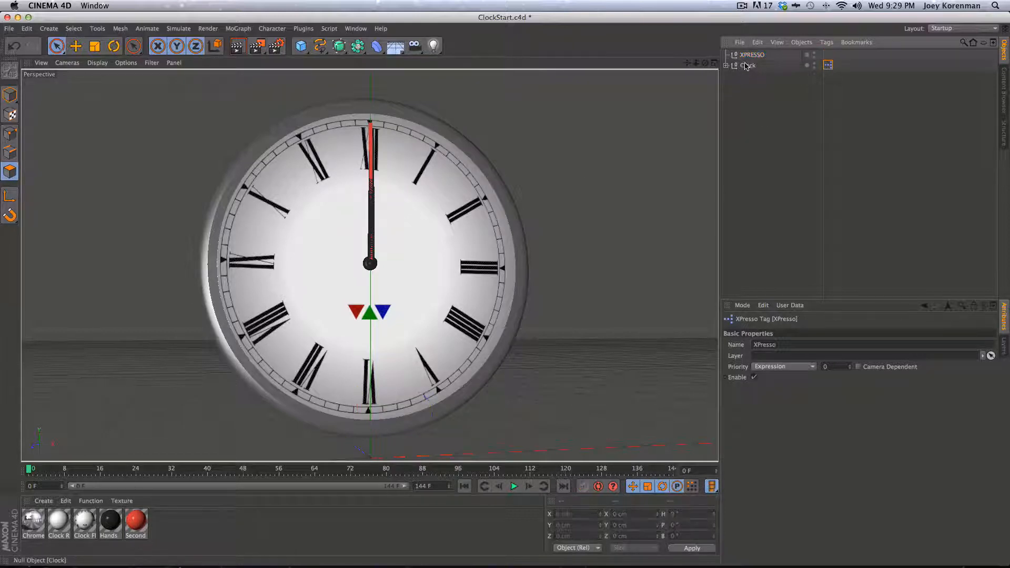
left_click(774, 113)
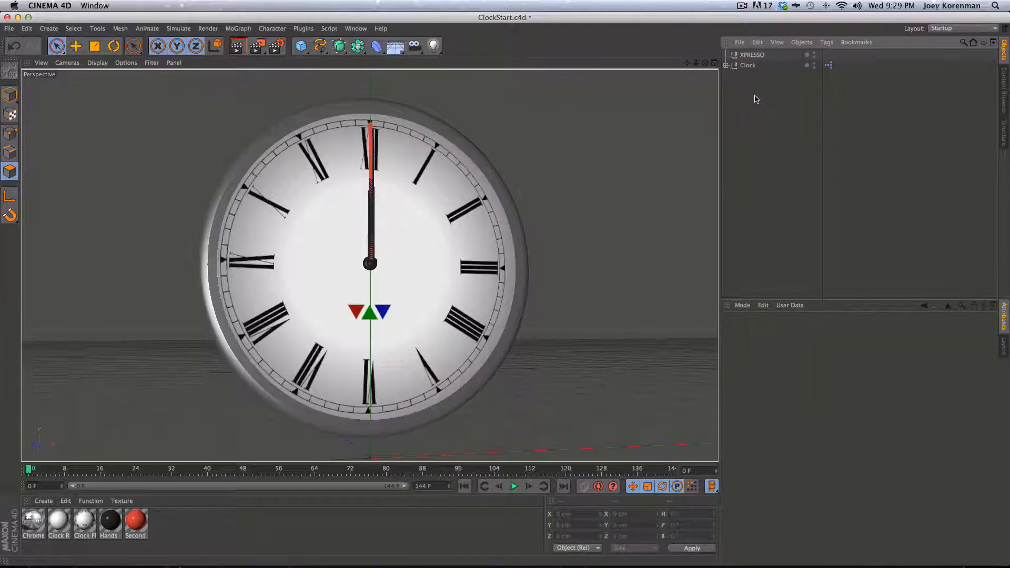
left_click(750, 68)
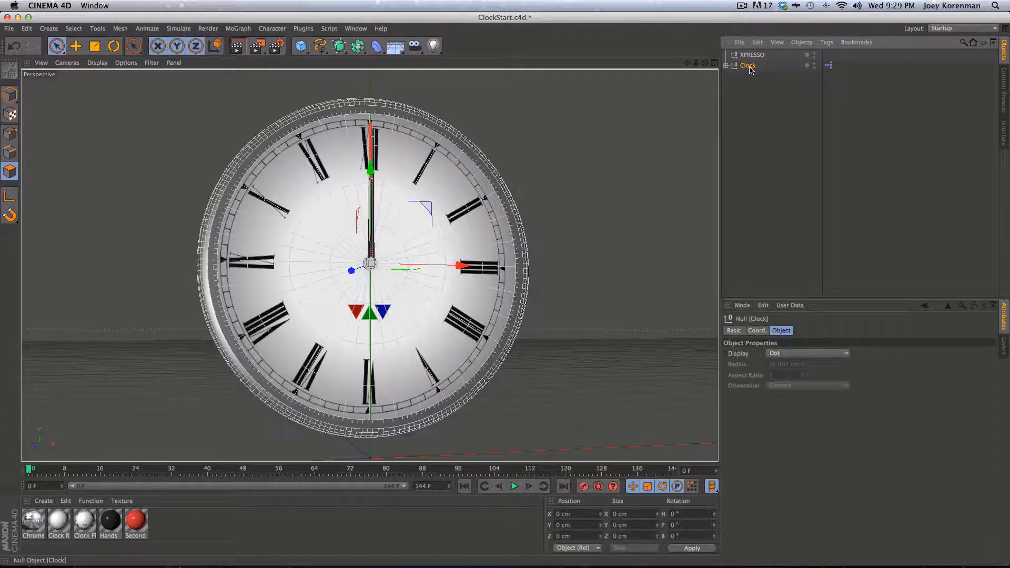
left_click(808, 174)
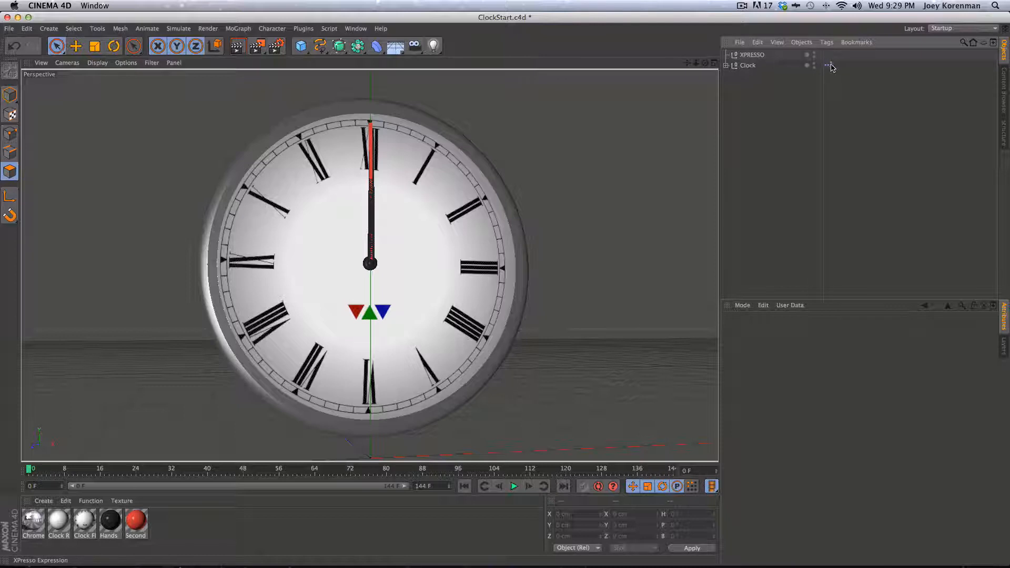
Step: Return the XPresso tag from the Clock null to the XPRESSO null
mouse_move(829, 66)
left_mouse_down()
mouse_move(838, 62)
mouse_move(829, 55)
left_mouse_up()
left_click(754, 55)
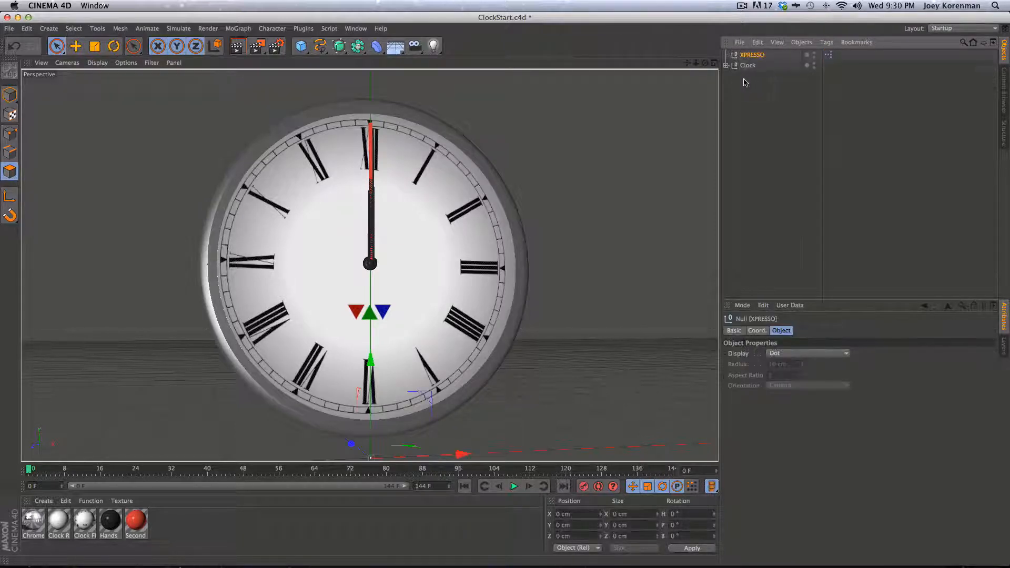
left_click(757, 90)
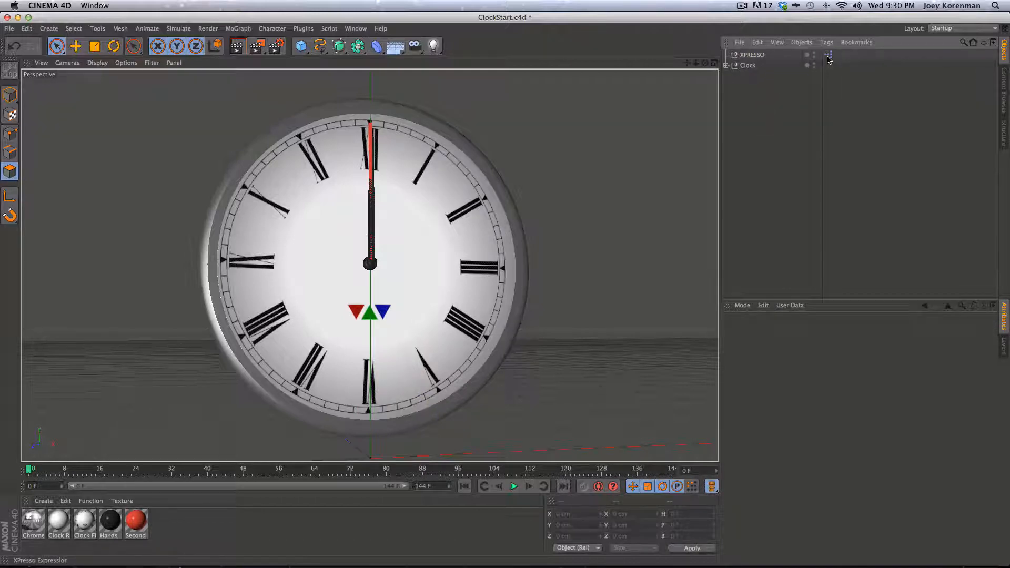
Step: Transfer the XPresso tag to the Clock null and delete the XPRESSO null
left_click_drag(829, 56, 831, 65)
left_click(753, 55)
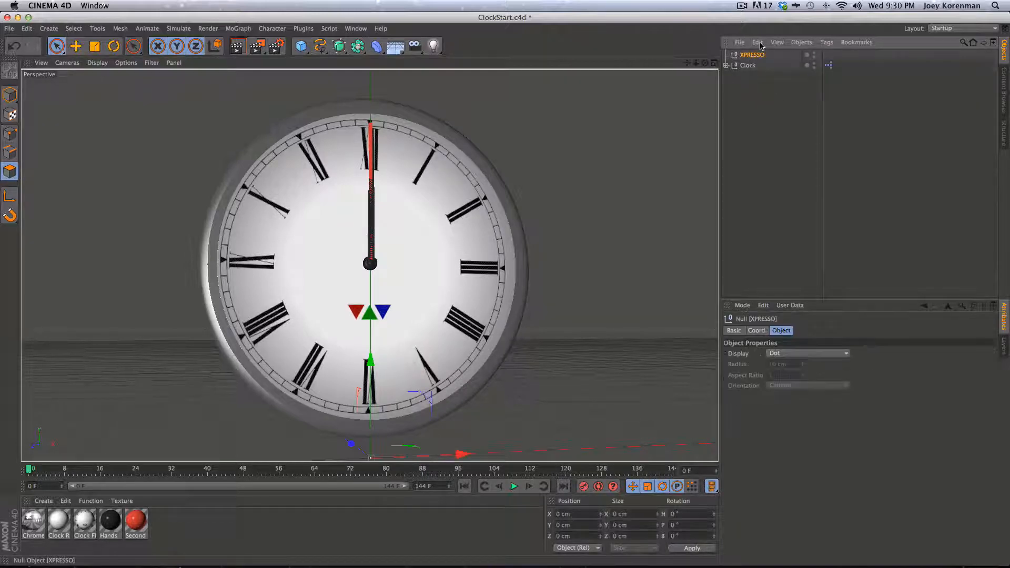
key("BackSpace")
Step: Open the Clock's XPresso tag in the XPresso Editor, then reposition and enlarge the editor window
double_click(828, 54)
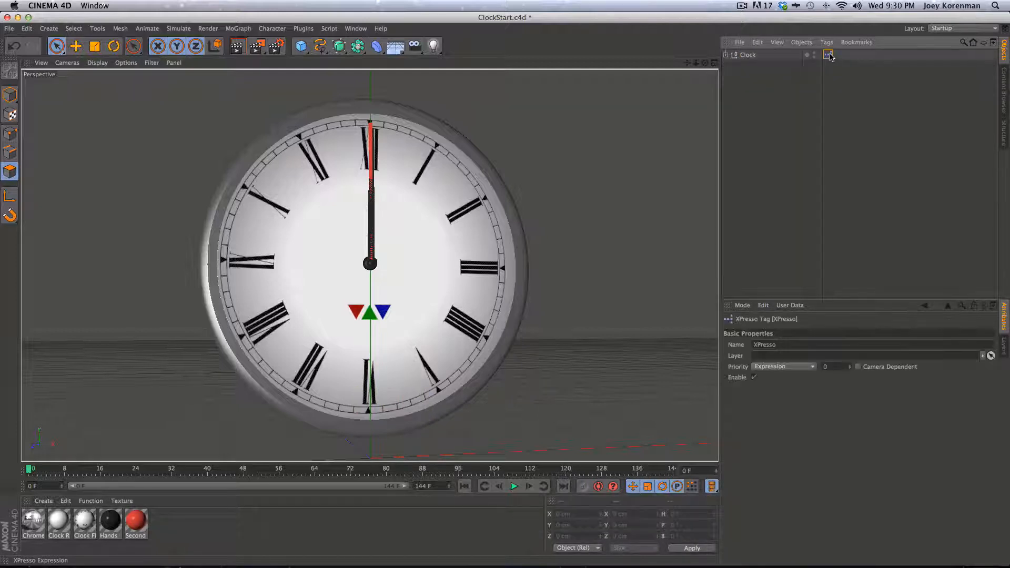
left_click_drag(542, 88, 492, 101)
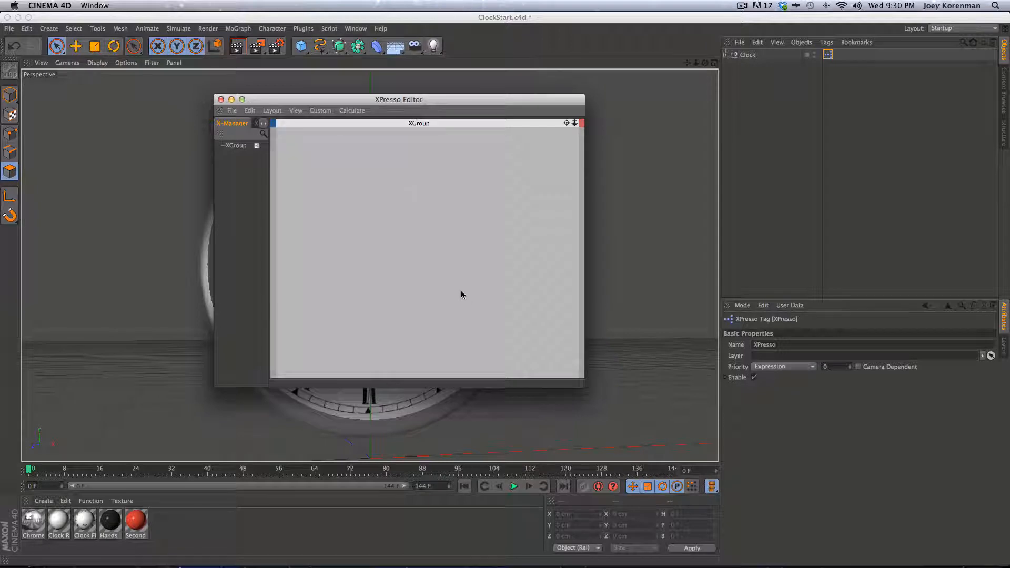
left_click_drag(448, 105, 422, 116)
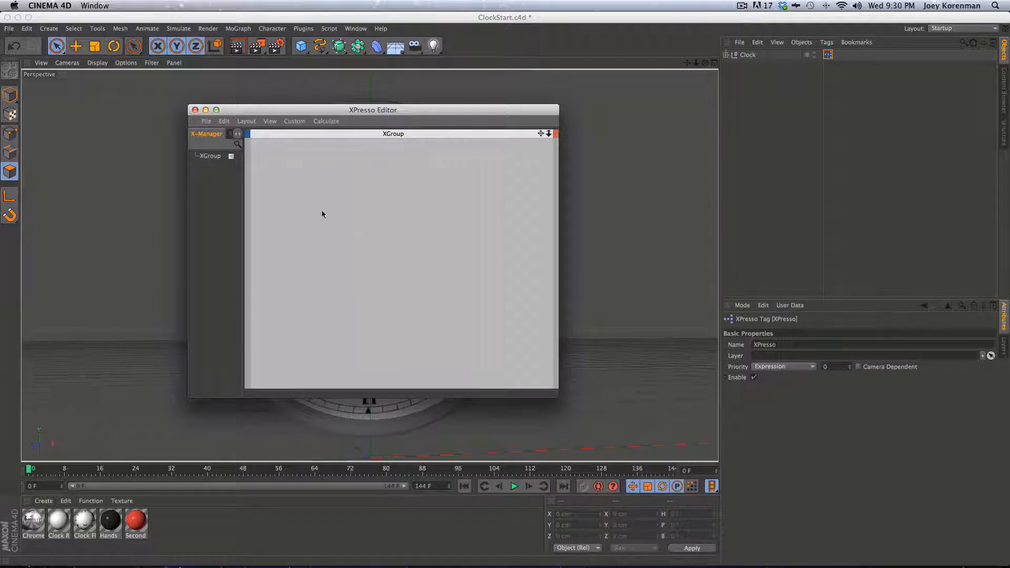
left_click_drag(558, 397, 621, 404)
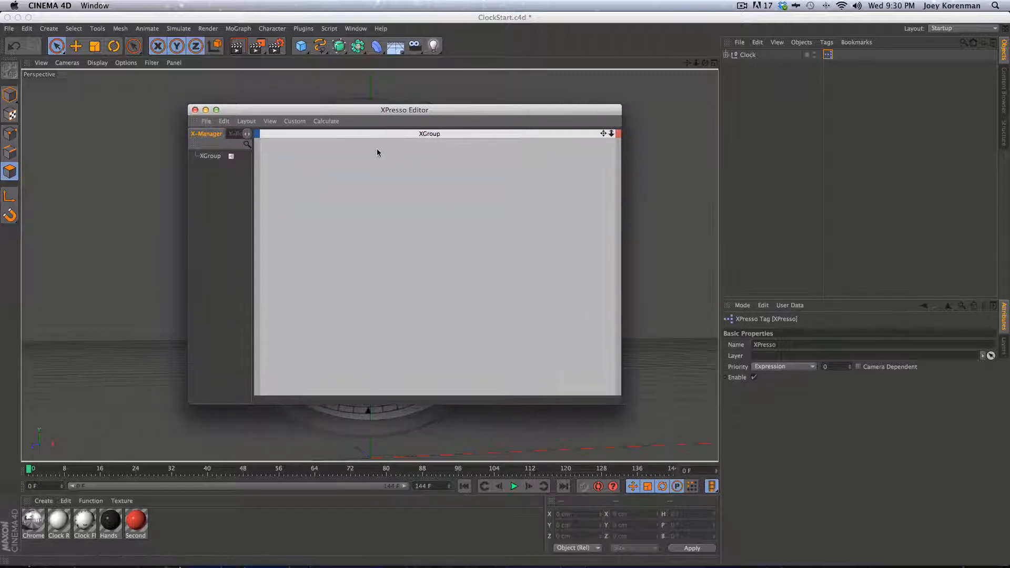
Step: Examine the node categories available for the XGroup, including XPresso Adapter, Calculate, Script and Thinking Particles
left_click(362, 206)
right_click(357, 205)
left_click(357, 196)
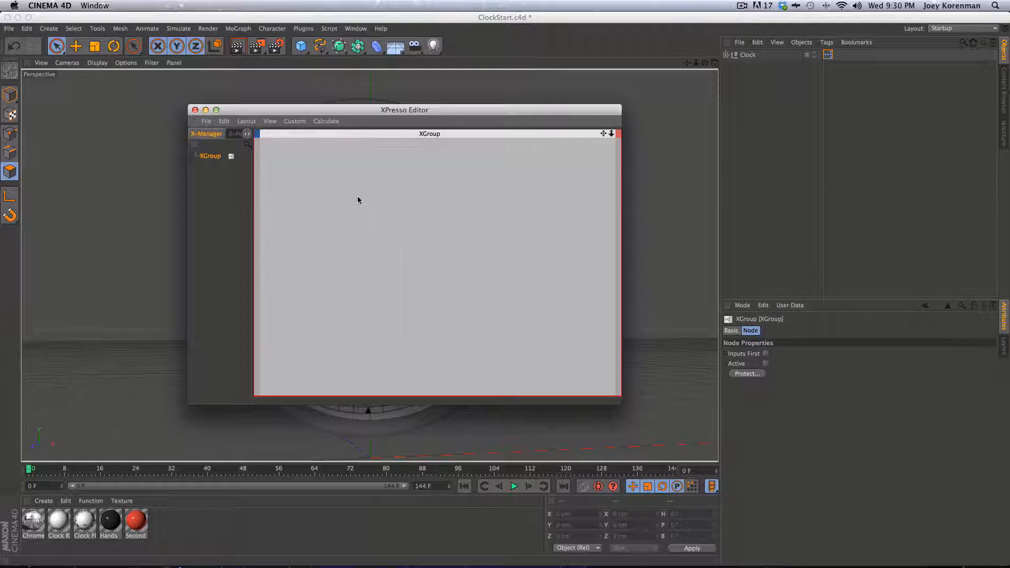
right_click(357, 197)
mouse_move(391, 201)
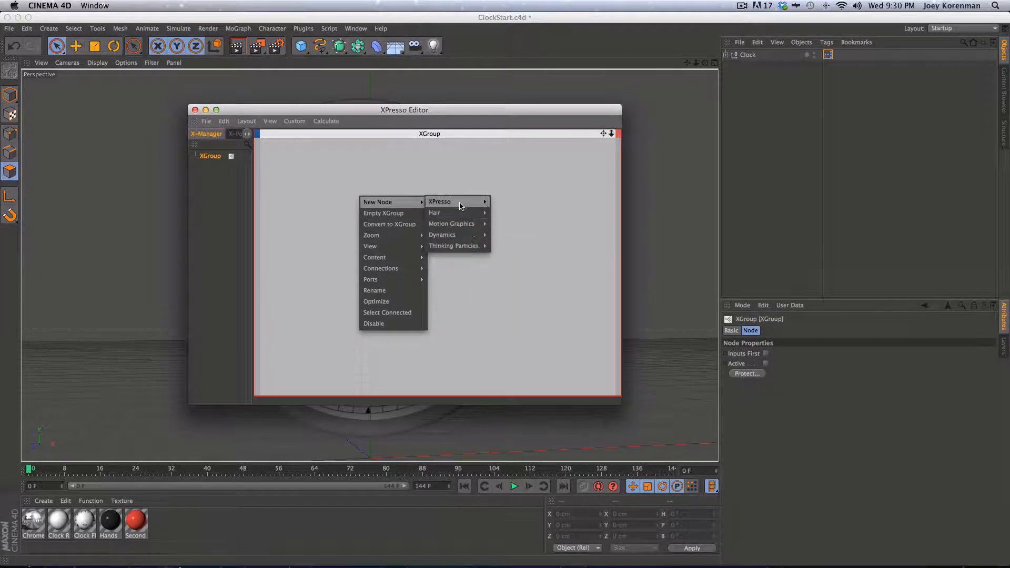
mouse_move(460, 206)
mouse_move(516, 213)
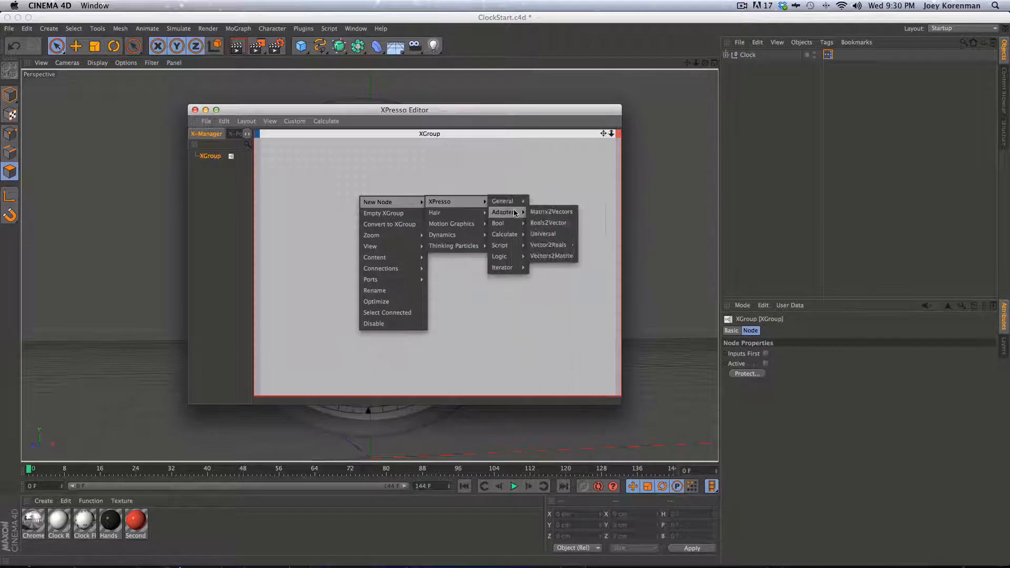
mouse_move(510, 251)
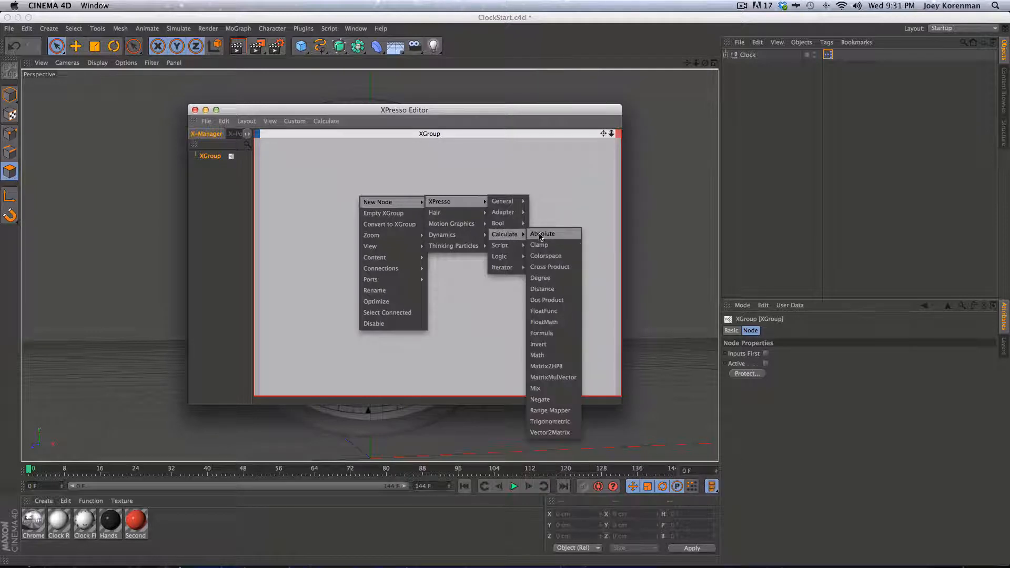
mouse_move(510, 250)
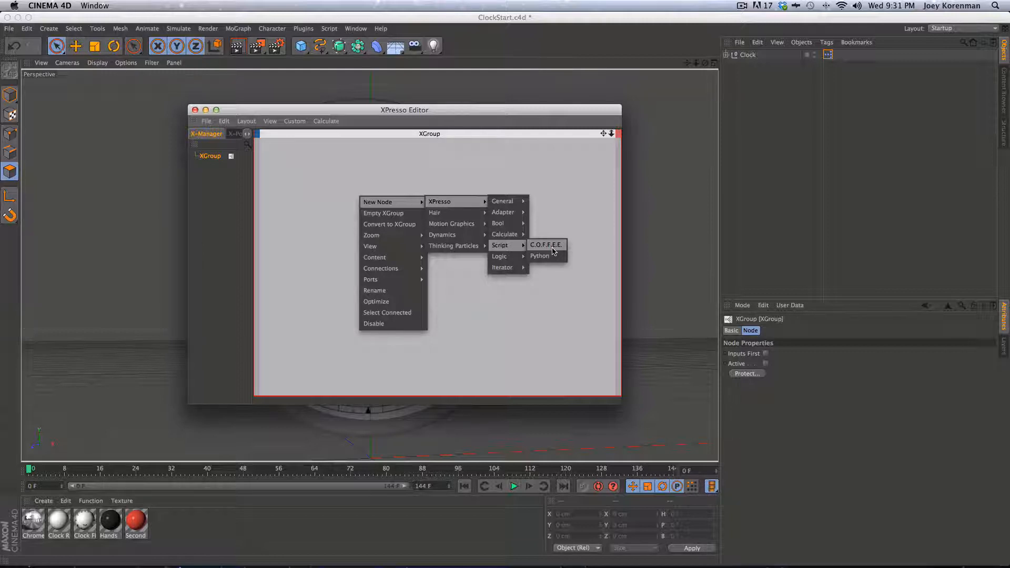
mouse_move(456, 248)
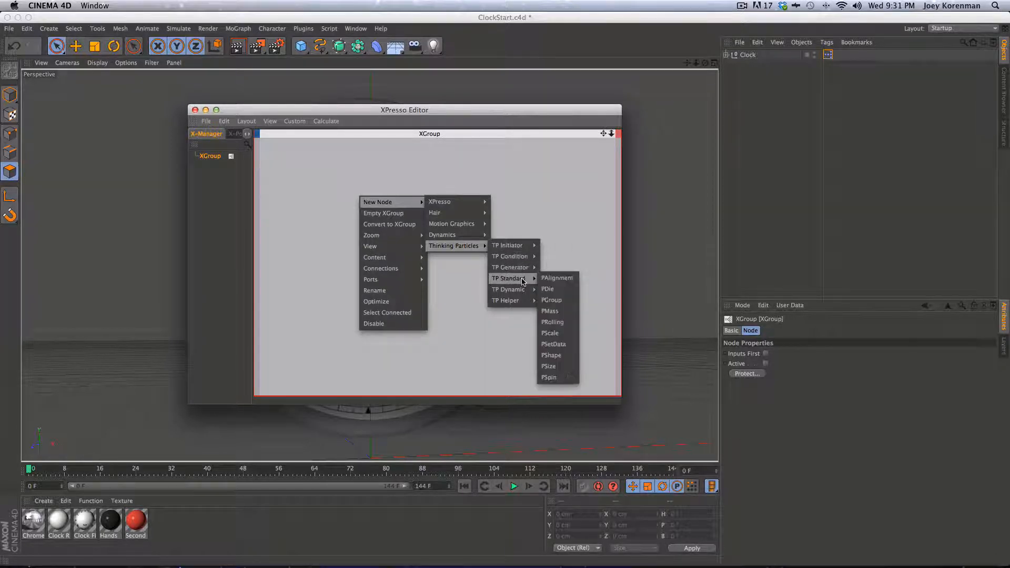
mouse_move(525, 290)
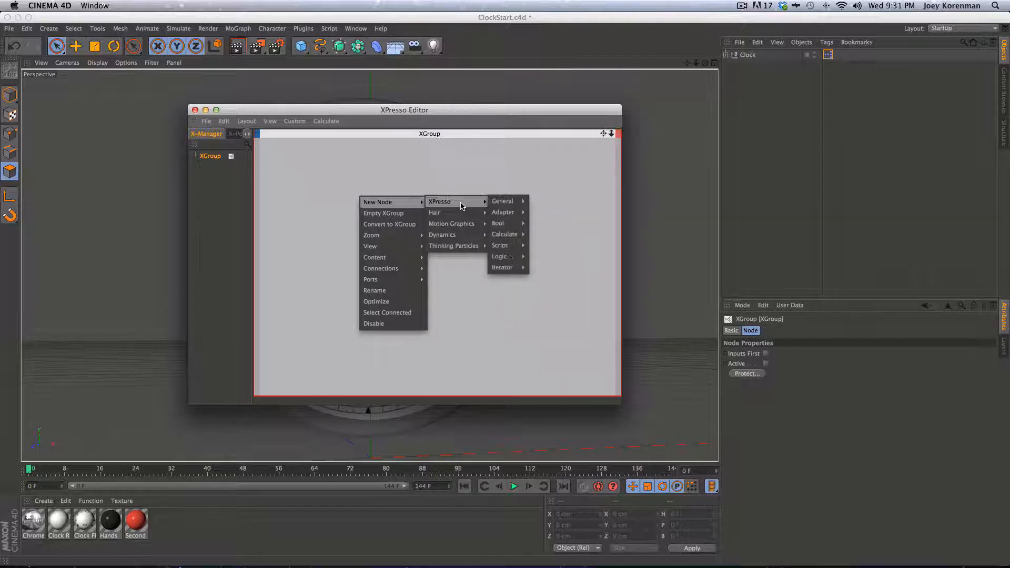
mouse_move(467, 204)
left_click(564, 184)
Step: Move the XPresso Editor window aside to uncover the clock face in the viewport
left_click_drag(476, 112, 676, 148)
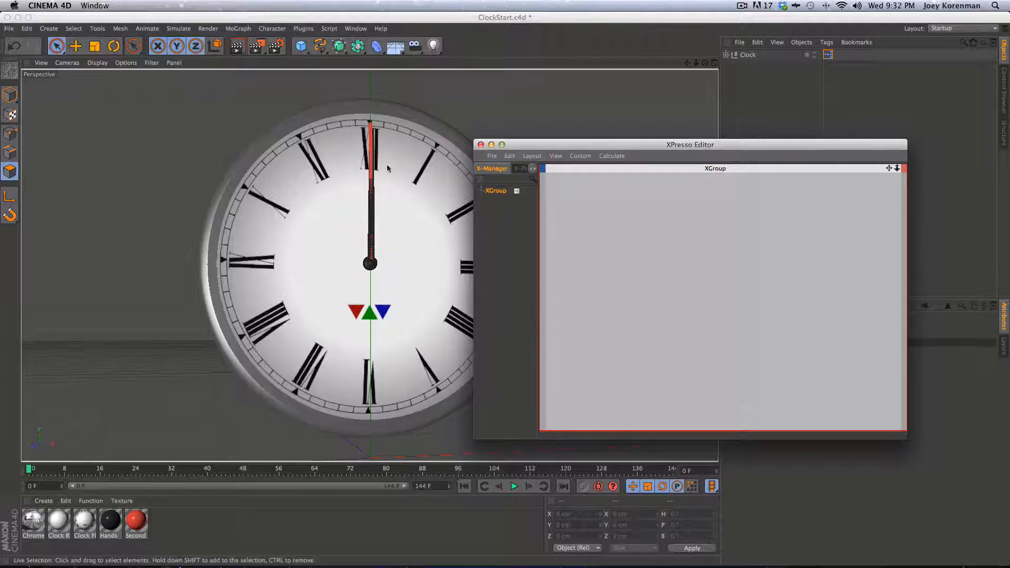
left_click_drag(684, 143, 626, 111)
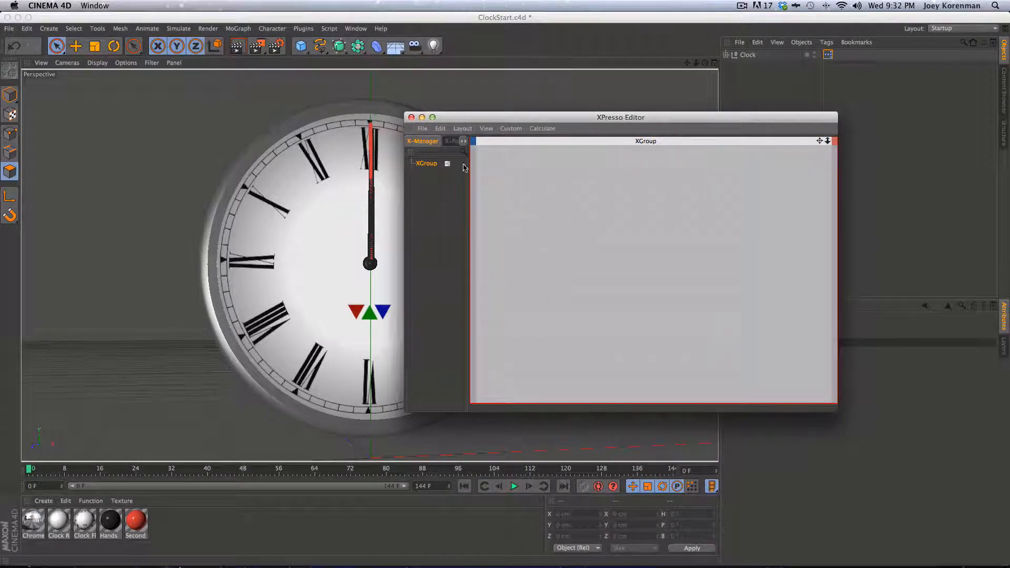
left_click_drag(528, 118, 561, 110)
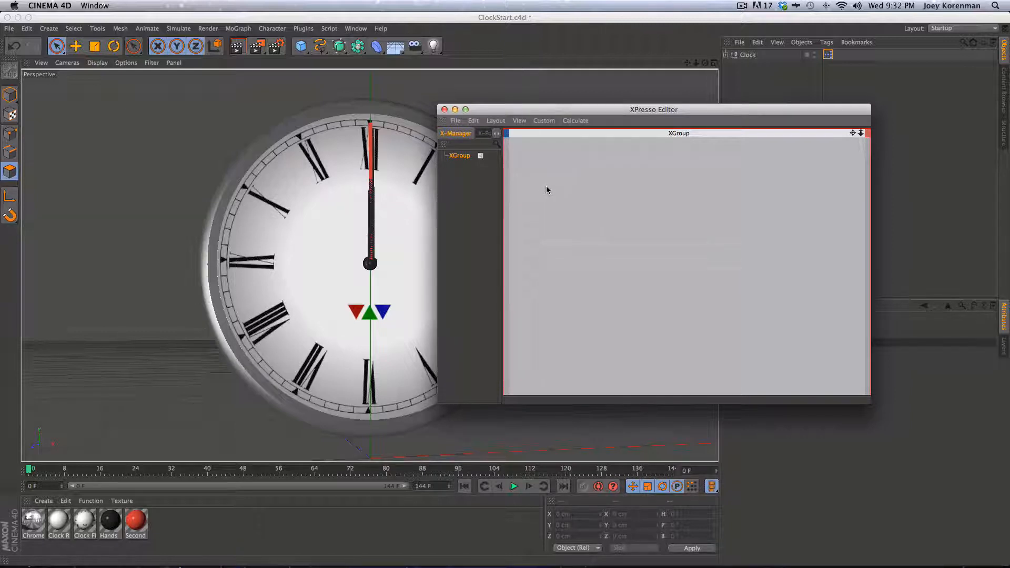
Step: Add a Time node from the general XPresso nodes to the XGroup, enlarge it slightly and place it near the upper-left corner
right_click(553, 170)
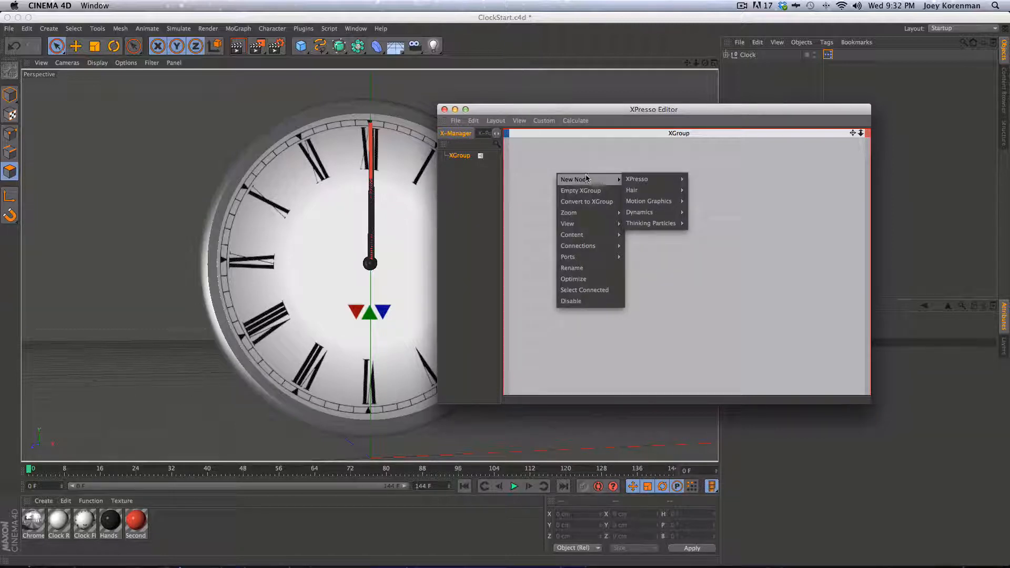
mouse_move(646, 181)
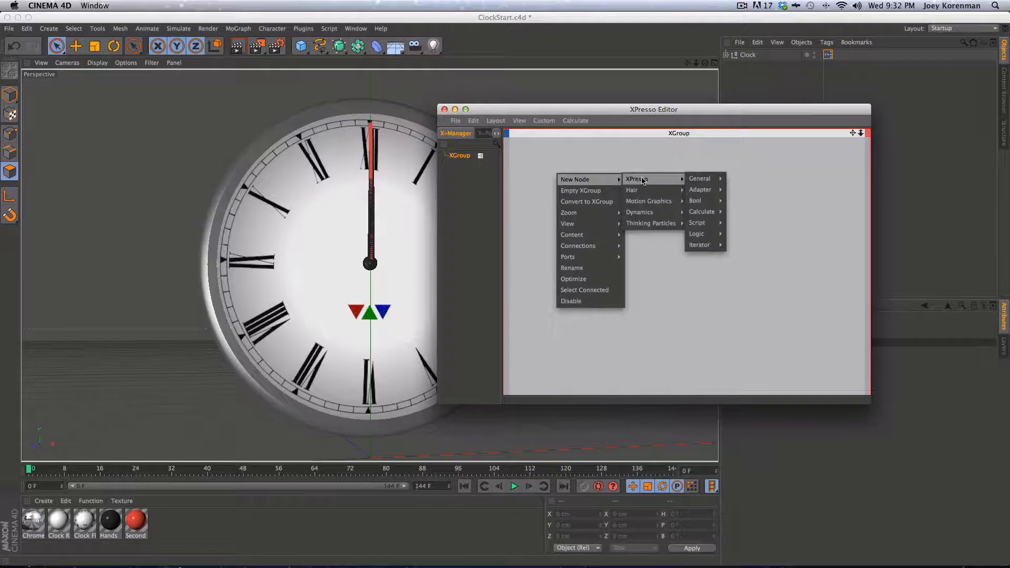
mouse_move(700, 179)
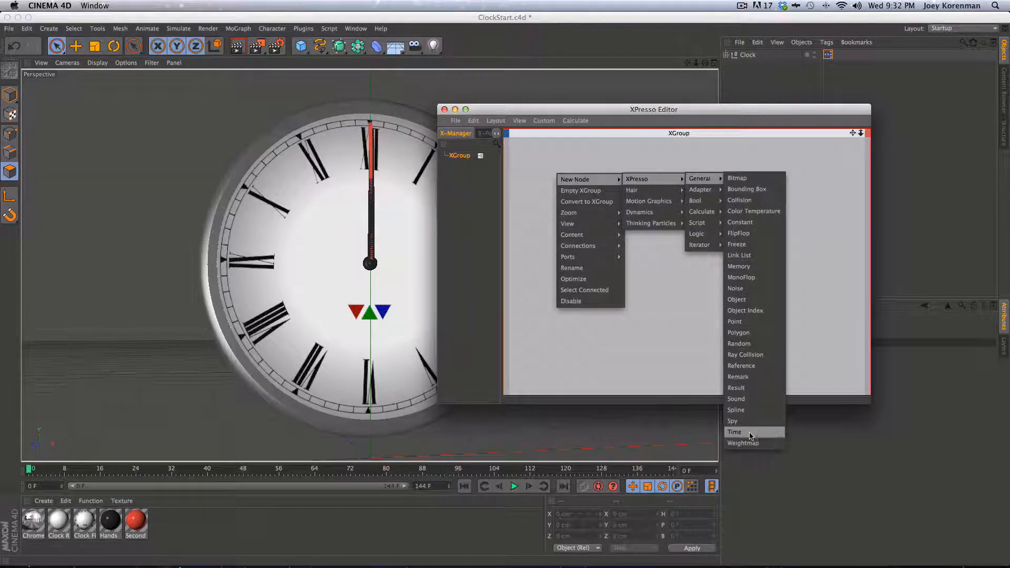
mouse_move(711, 195)
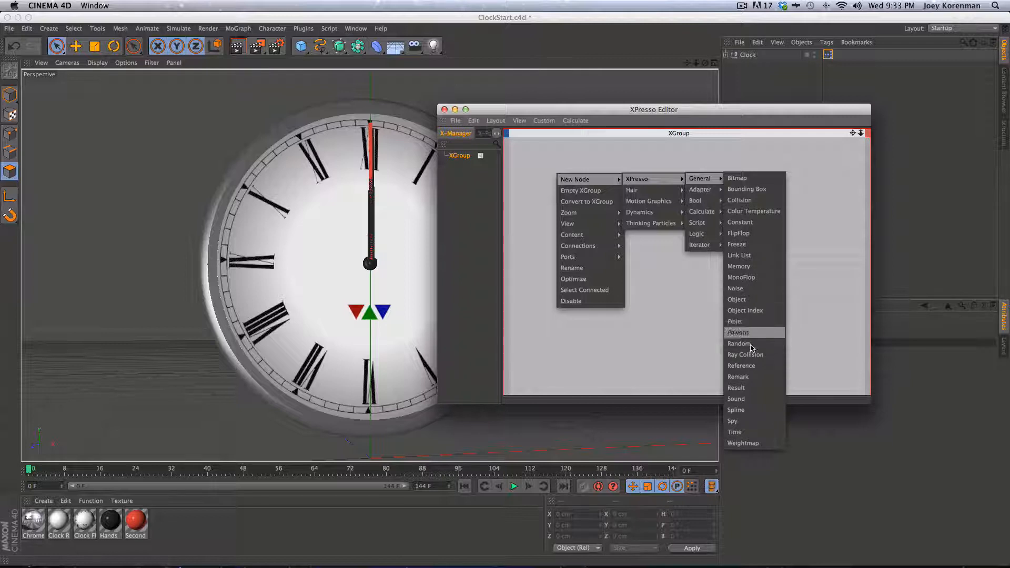
left_click(755, 432)
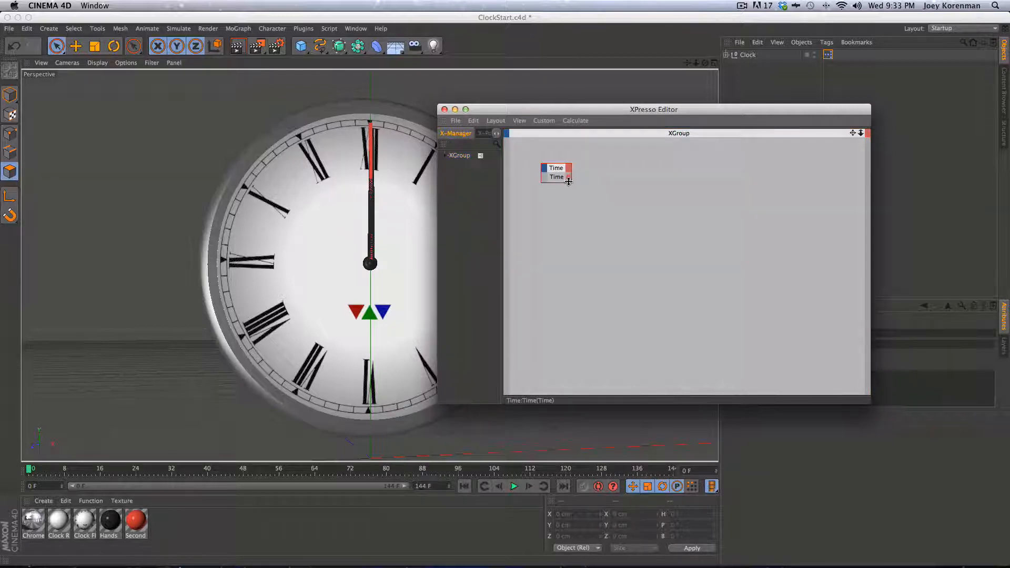
mouse_move(572, 177)
left_mouse_down()
mouse_move(579, 174)
mouse_move(562, 173)
left_mouse_up()
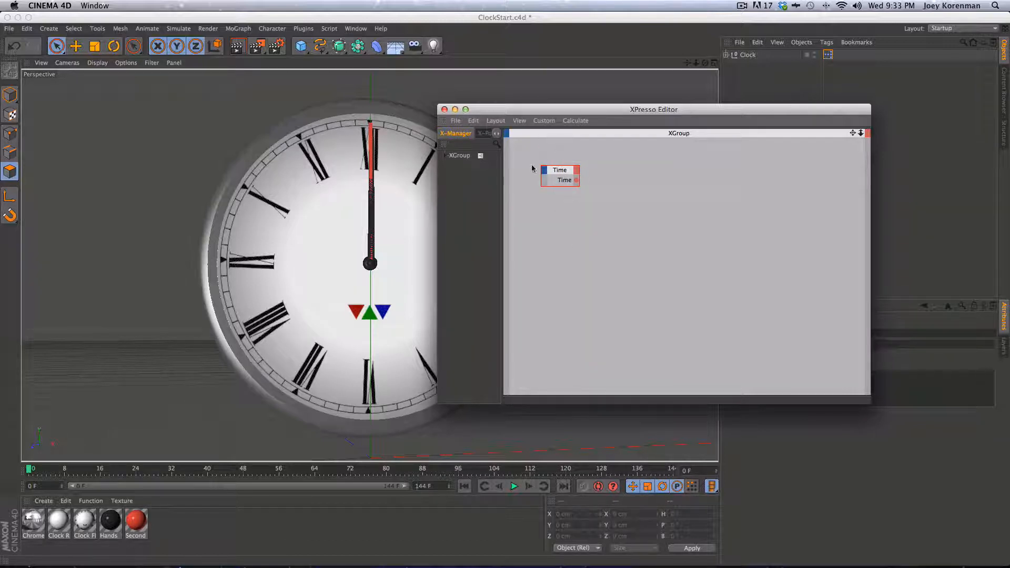
left_click_drag(562, 172, 551, 172)
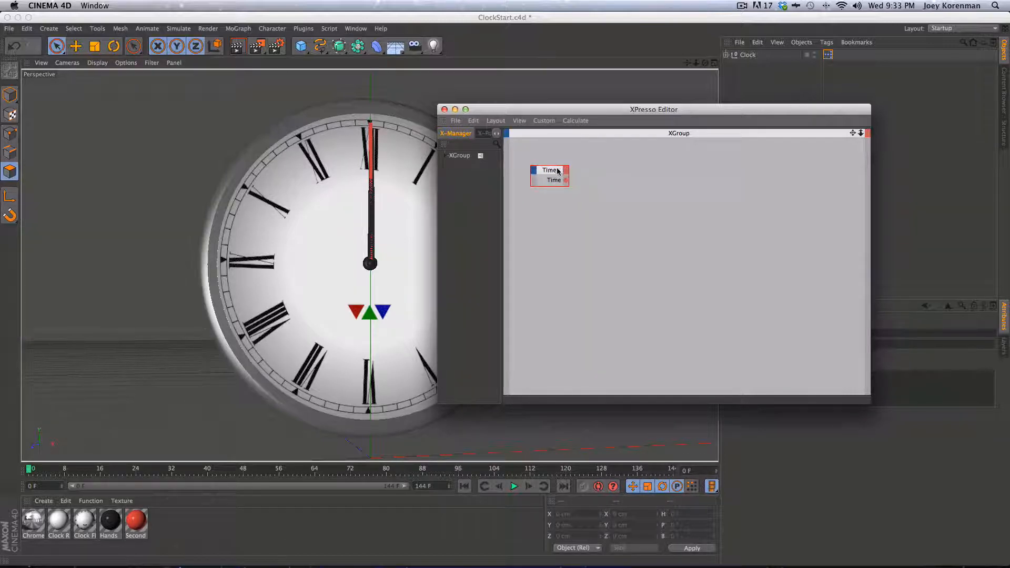
Step: Move and shrink the XPresso Editor window to uncover the node attributes, and reposition the Time node inside the XGroup
left_click_drag(645, 112, 630, 35)
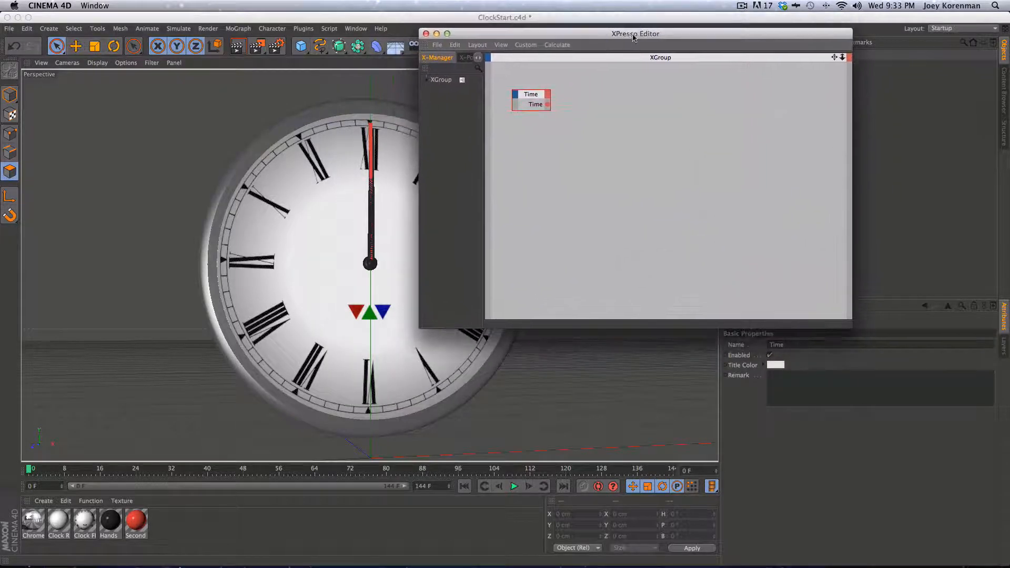
left_click_drag(852, 327, 794, 284)
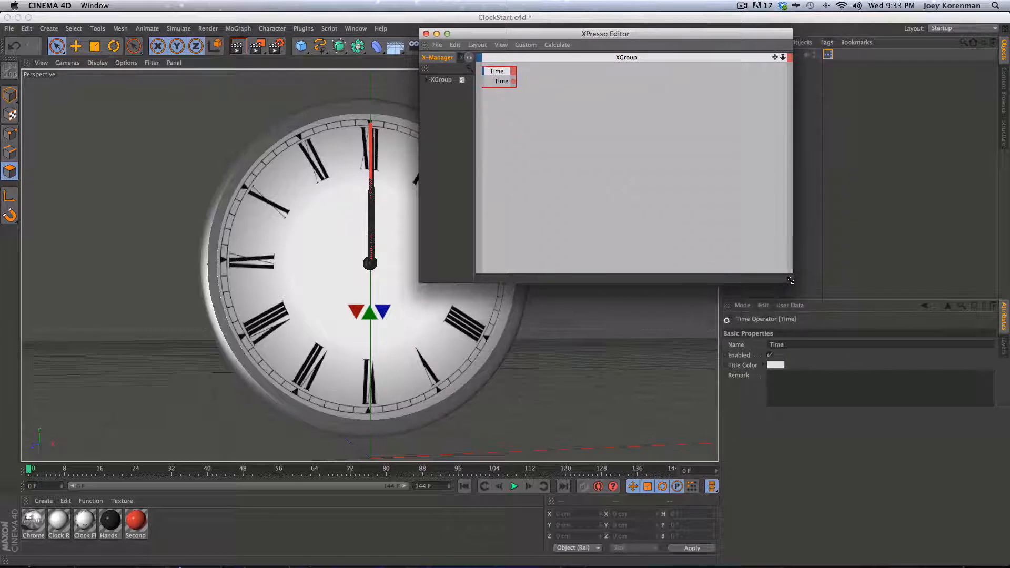
left_click_drag(503, 76, 531, 101)
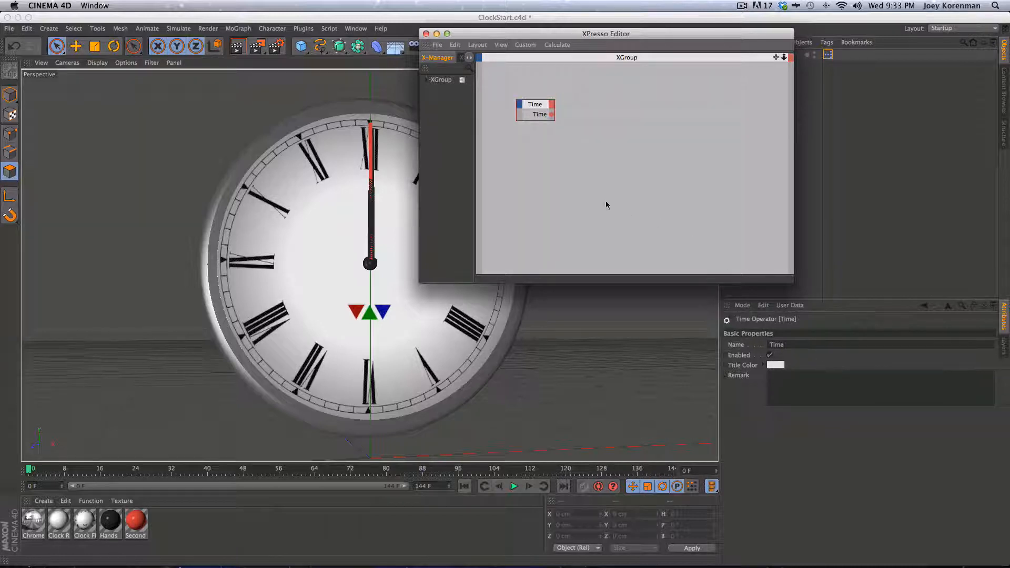
left_click_drag(532, 108, 523, 107)
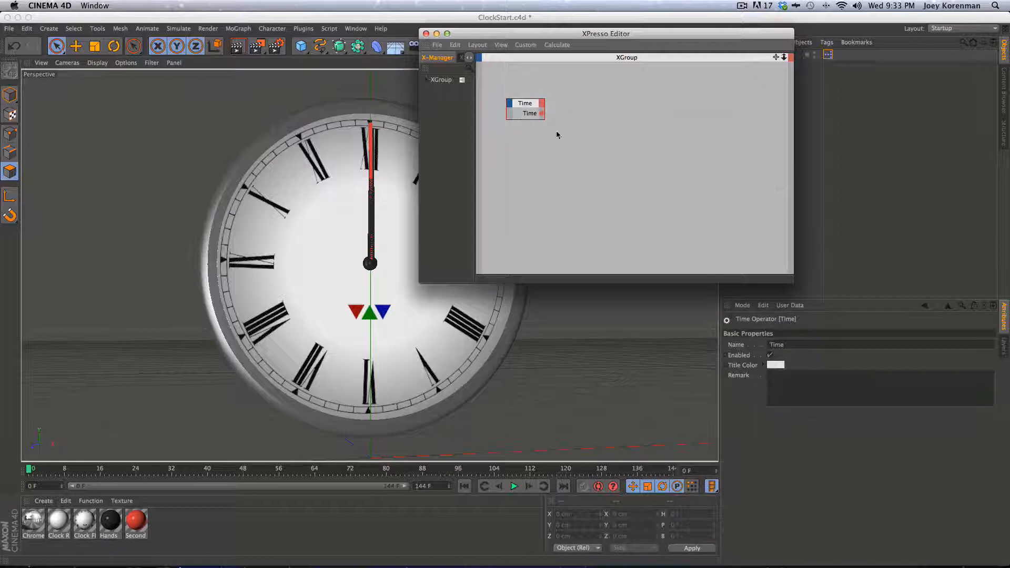
Step: Add a general Result node beside the Time node, enlarge it and roughly match both nodes in size and height
right_click(592, 113)
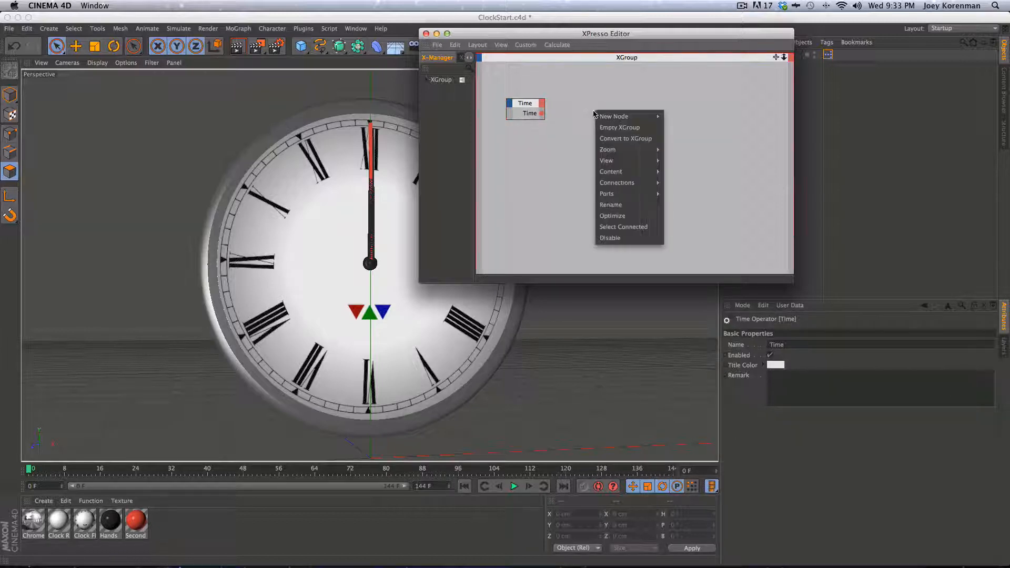
mouse_move(624, 116)
mouse_move(682, 117)
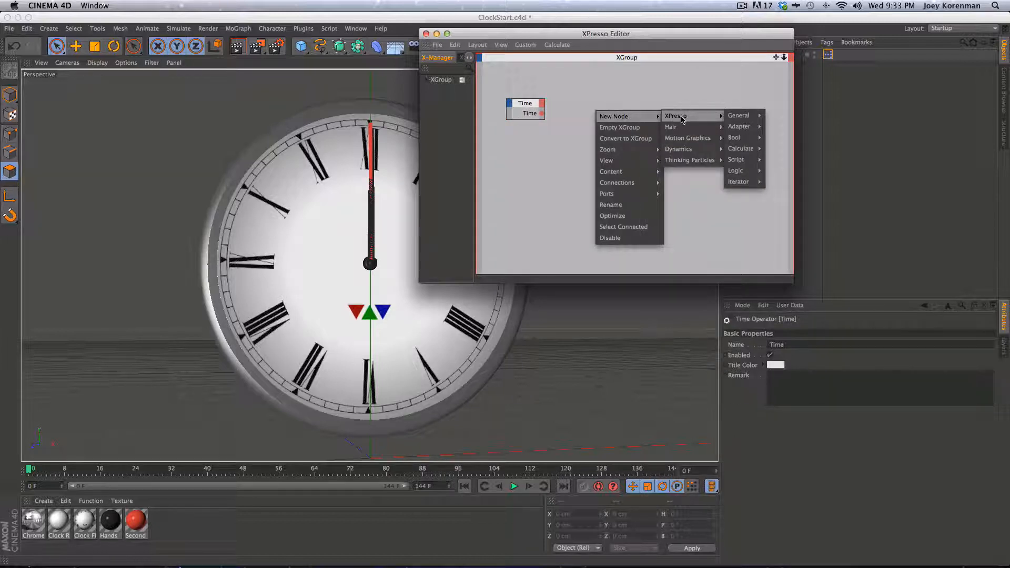
mouse_move(744, 117)
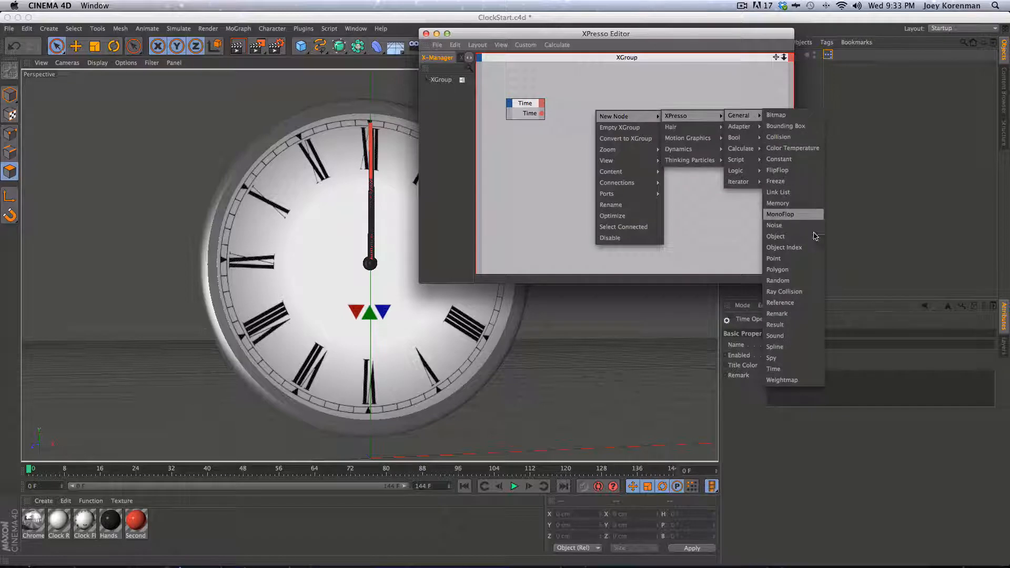
left_click(776, 324)
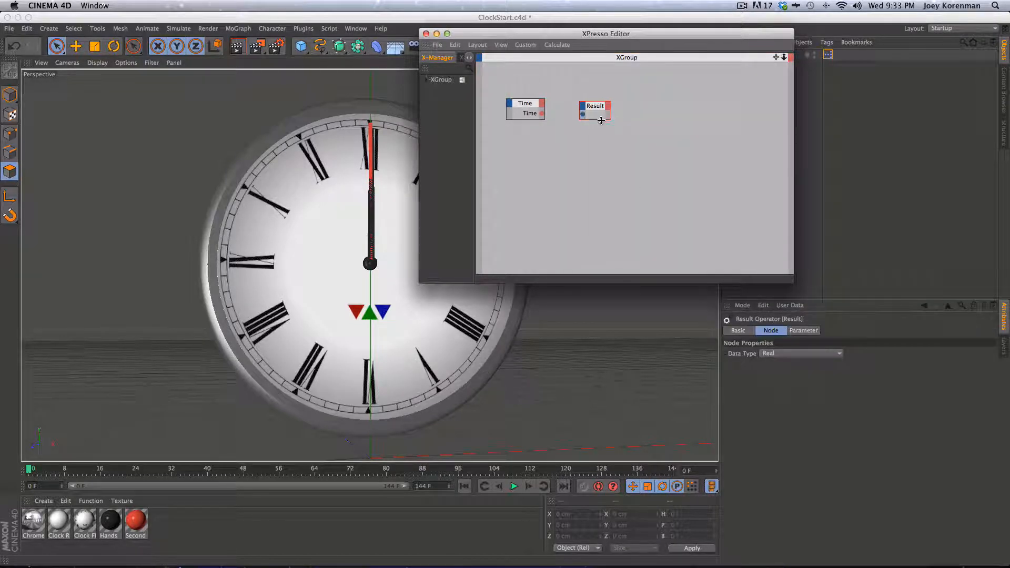
left_click_drag(601, 119, 623, 100)
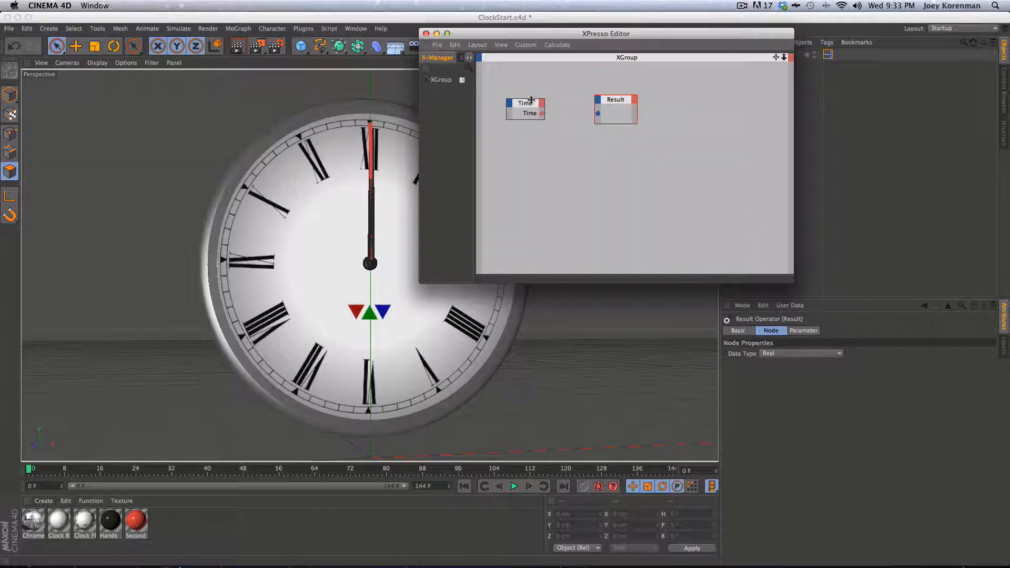
left_click_drag(535, 99, 535, 94)
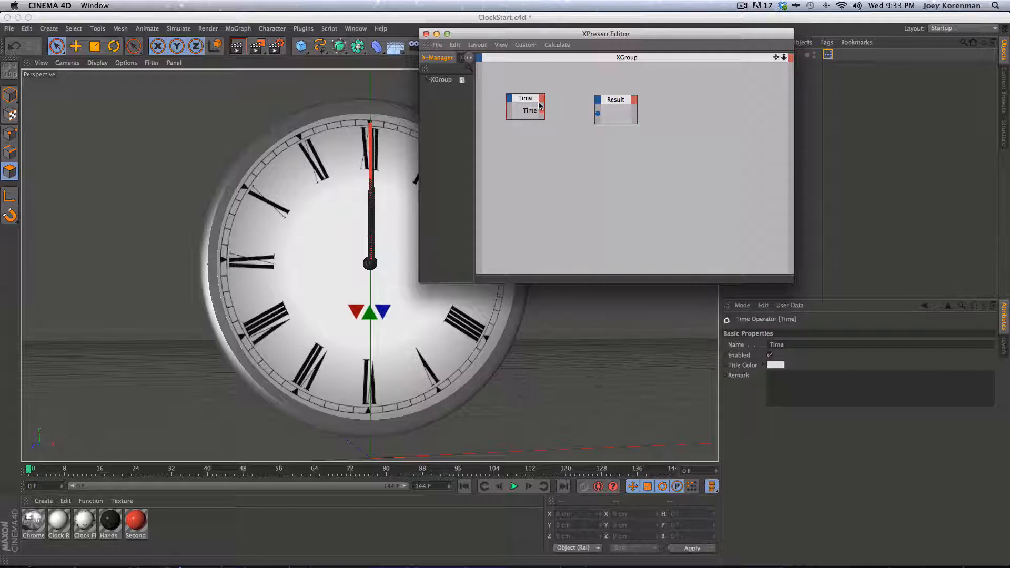
left_click_drag(627, 103, 629, 99)
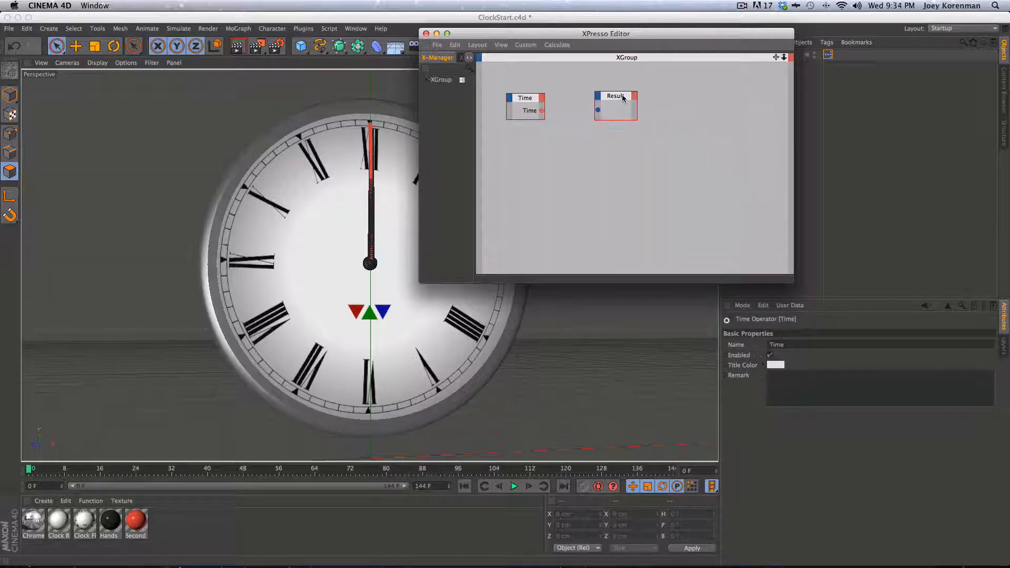
Step: Level the Time and Result nodes, connect the Time output to the Result input, and bring the Result node closer
left_click(524, 147)
left_click_drag(521, 101, 526, 99)
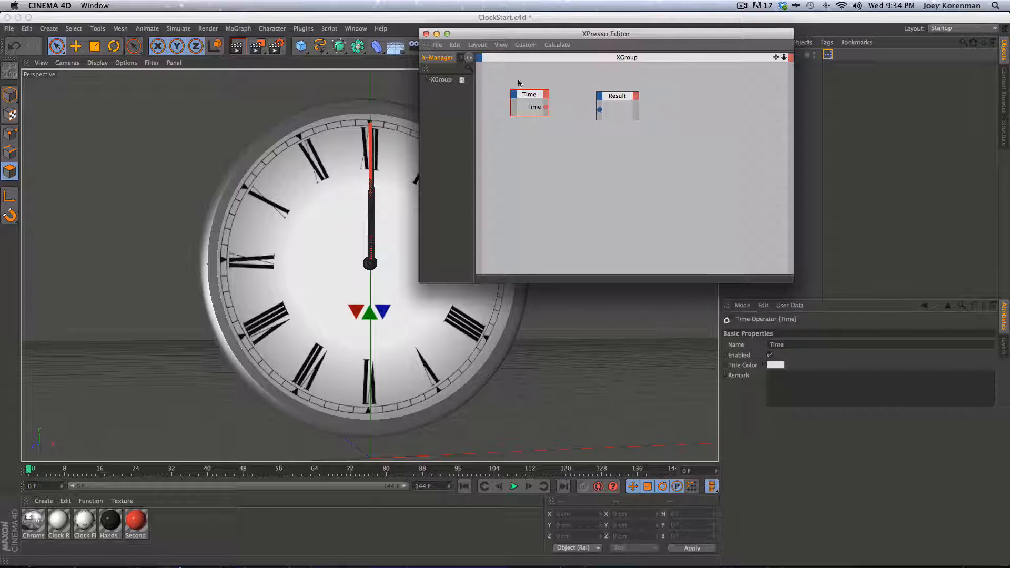
left_click_drag(521, 96, 516, 97)
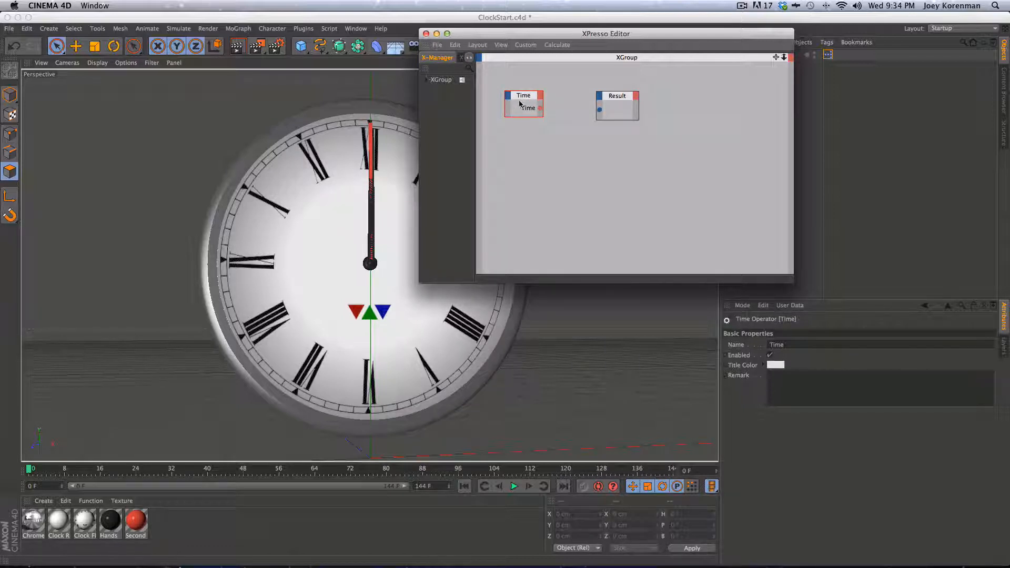
mouse_move(619, 105)
left_mouse_down()
mouse_move(605, 121)
mouse_move(623, 96)
left_mouse_up()
left_click(581, 108)
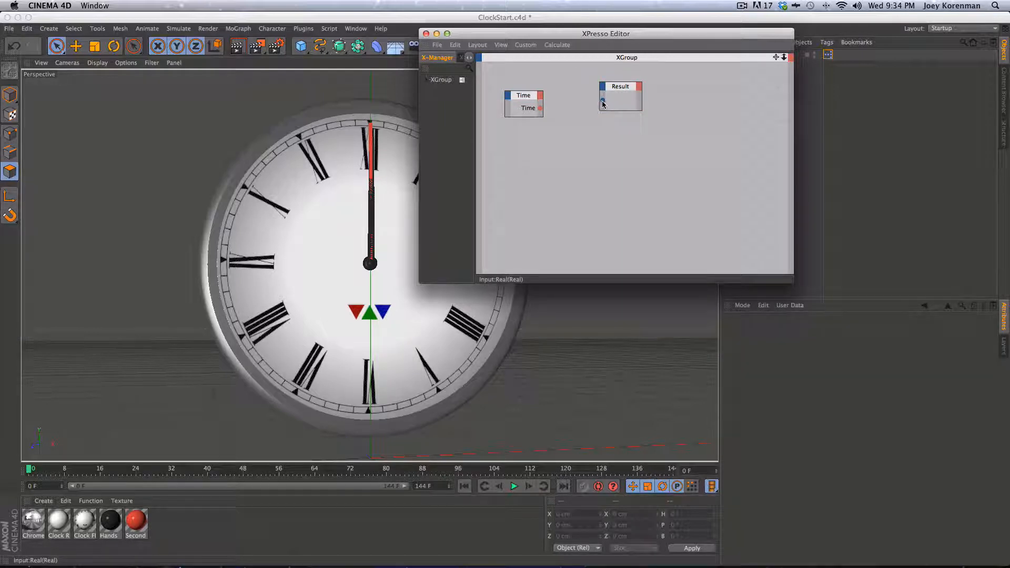
left_click(623, 102)
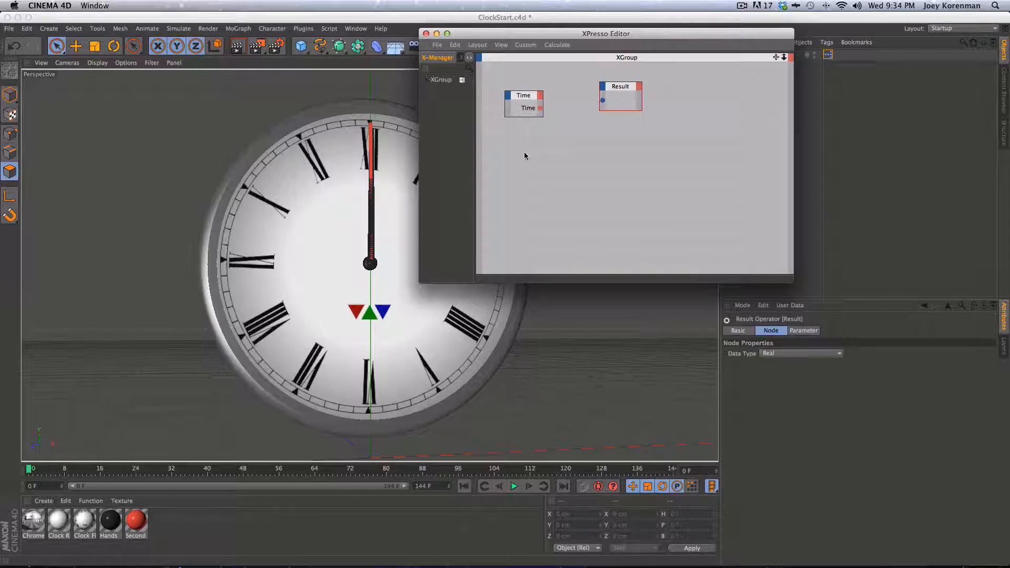
left_click_drag(522, 97, 521, 91)
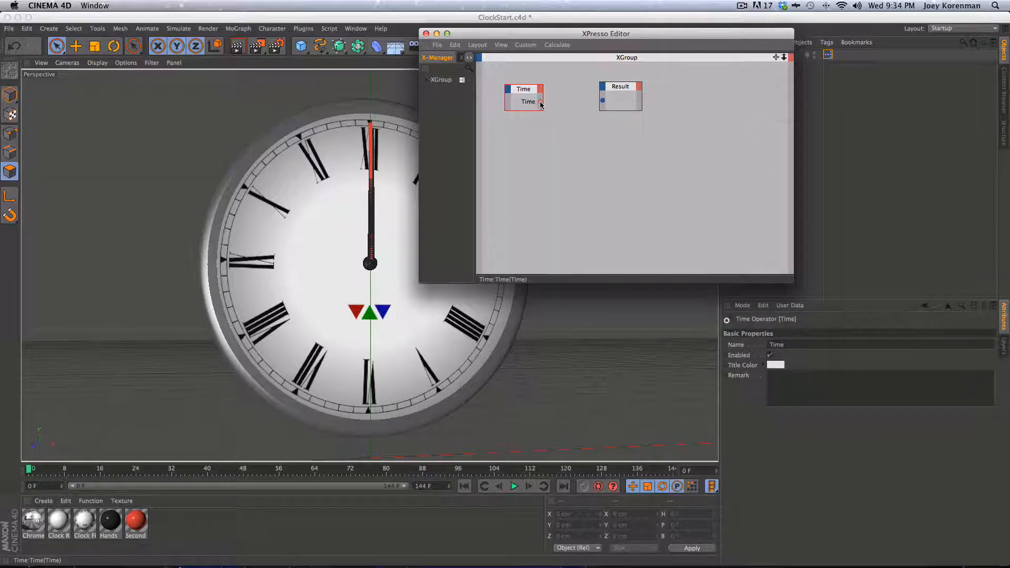
left_click_drag(541, 103, 561, 152)
left_click_drag(570, 107, 598, 92)
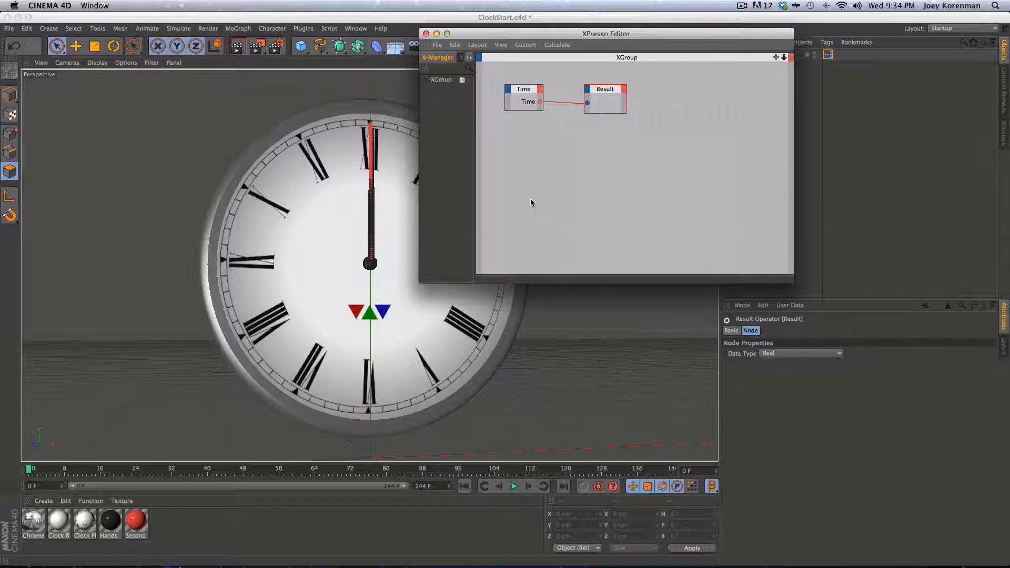
Step: Step forward and back through the frames and move the playhead to frame 24 to check the Result node's output
key("g")
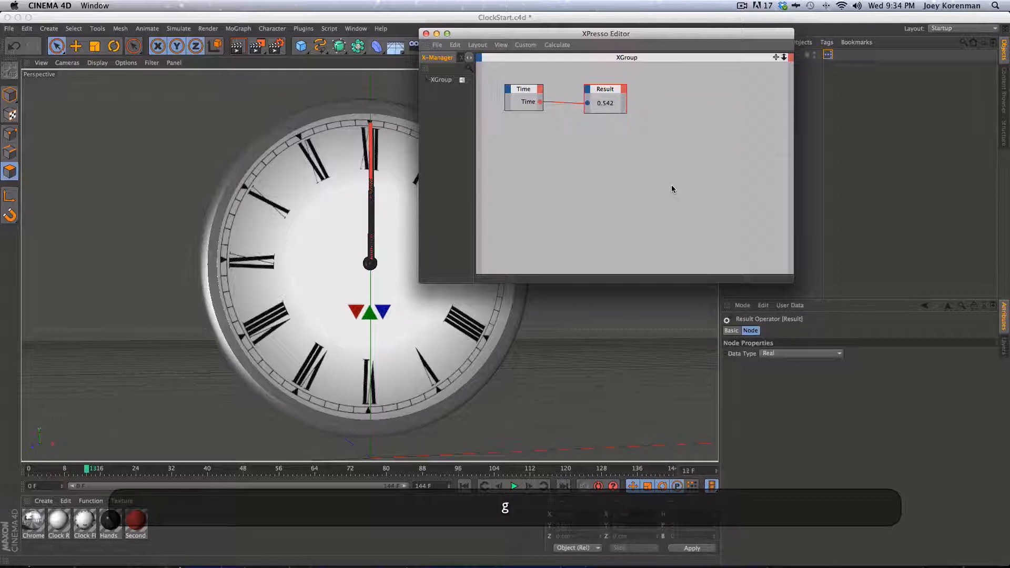
key("f")
key("g")
left_click(524, 90)
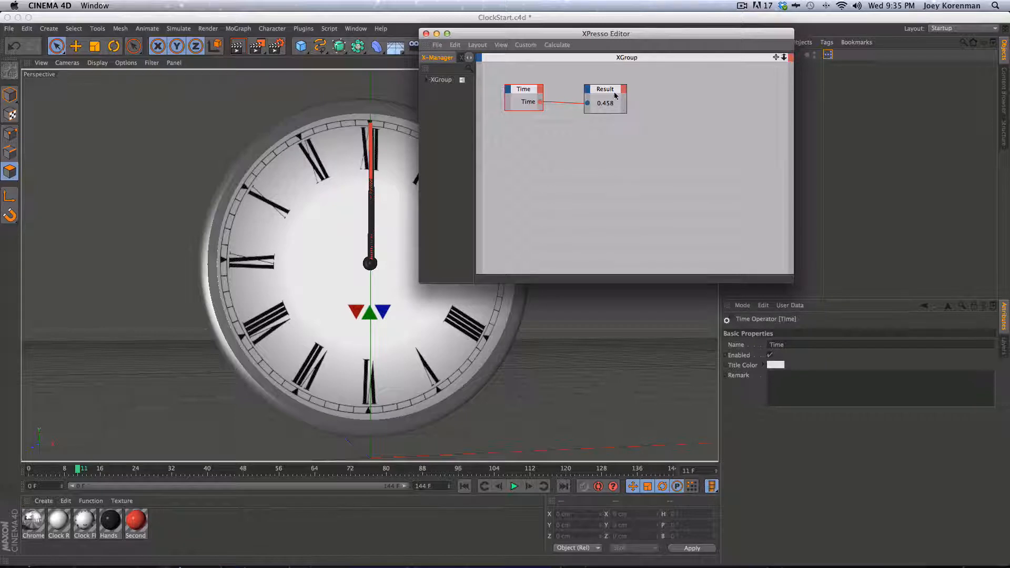
mouse_move(131, 470)
left_mouse_down()
mouse_move(163, 475)
mouse_move(136, 471)
left_mouse_up()
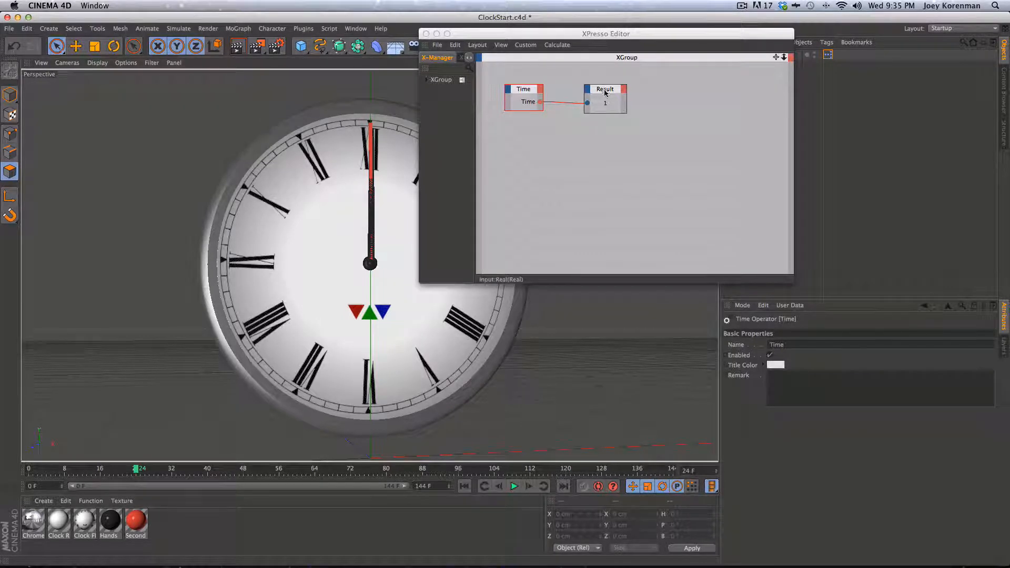
Step: Spread the connected Time and Result nodes apart, leaving a wide gap between them in the XGroup
left_click_drag(606, 90, 519, 93)
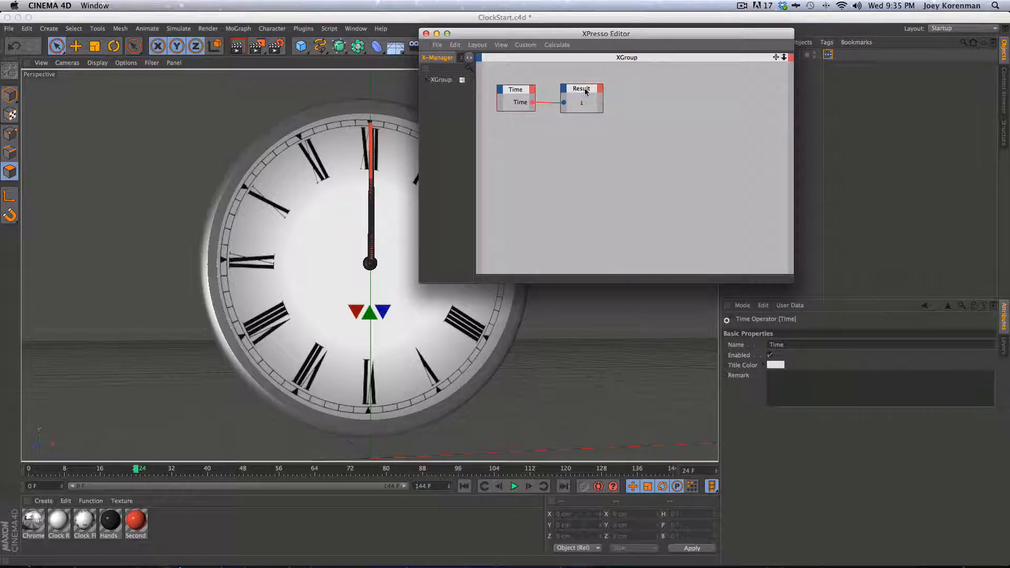
left_click_drag(586, 91, 579, 115)
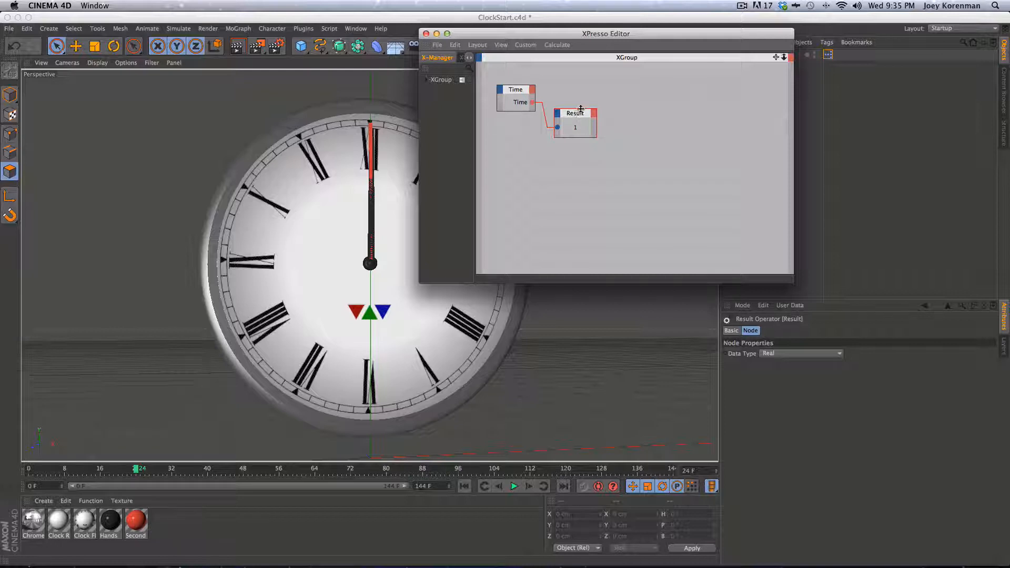
left_click_drag(574, 115, 578, 101)
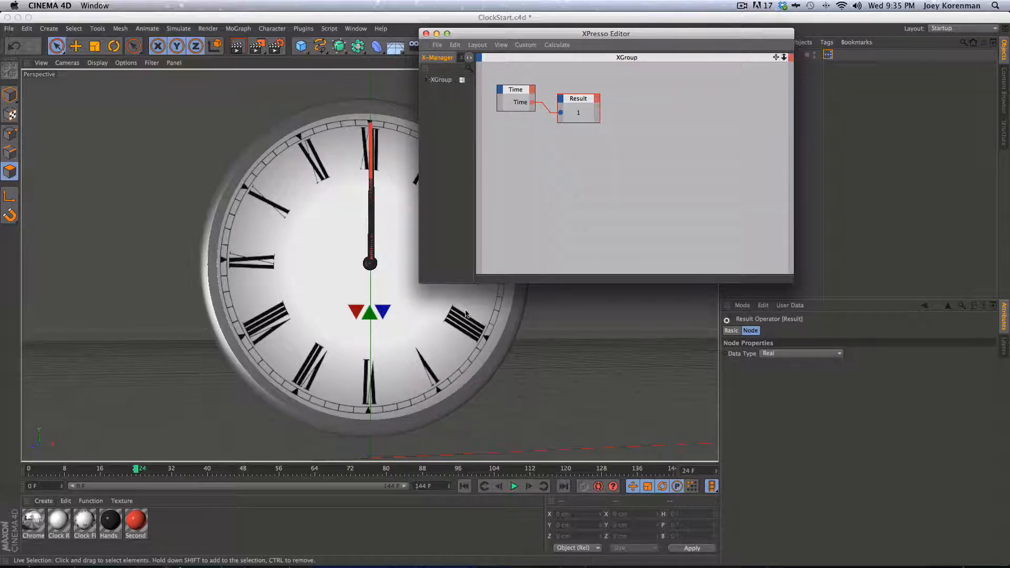
left_click_drag(584, 100, 646, 100)
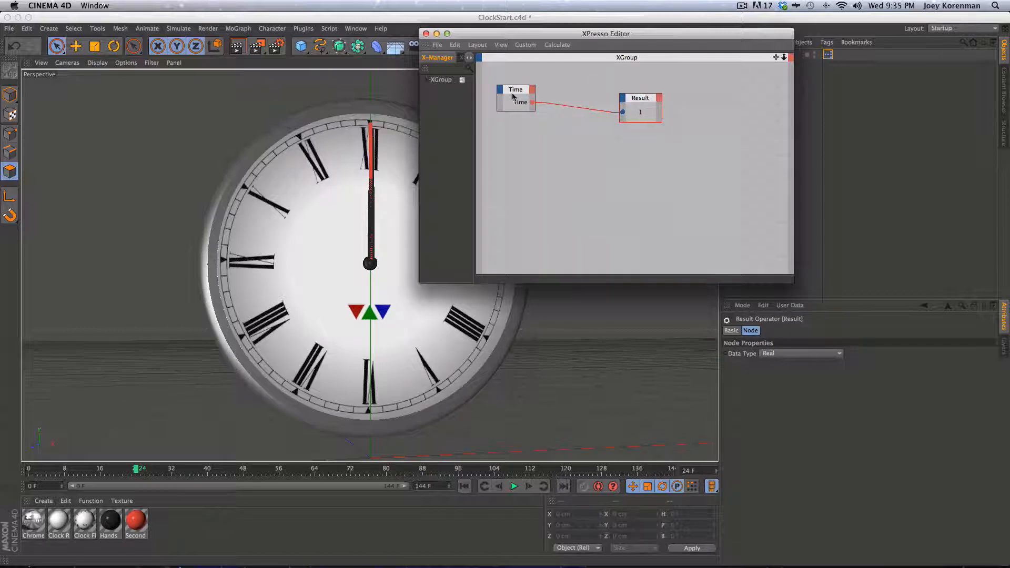
left_click_drag(519, 92, 513, 97)
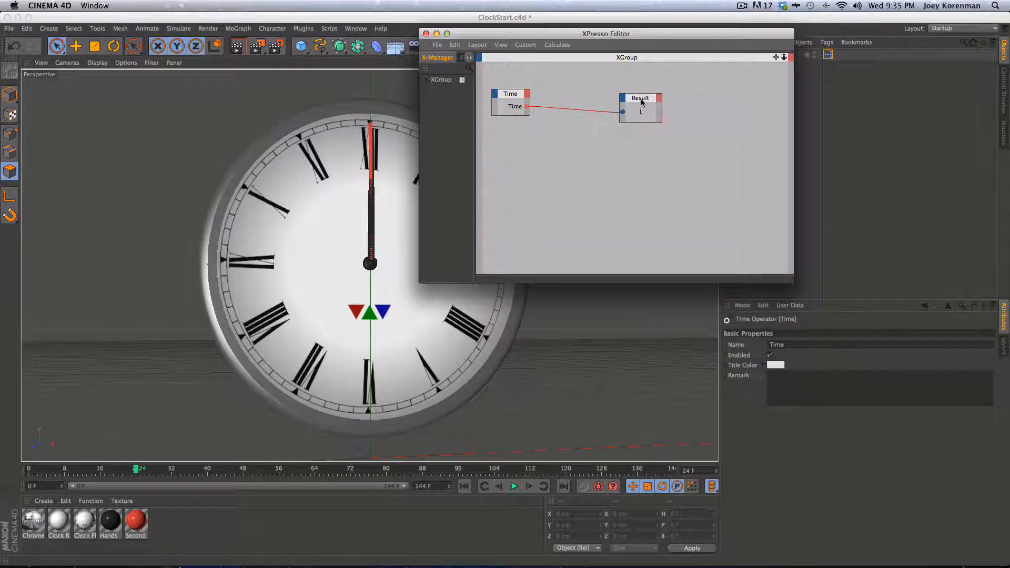
Step: Level the Time and Result nodes in the XGroup and leave both deselected
left_click_drag(641, 102, 643, 97)
left_click_drag(520, 96, 531, 98)
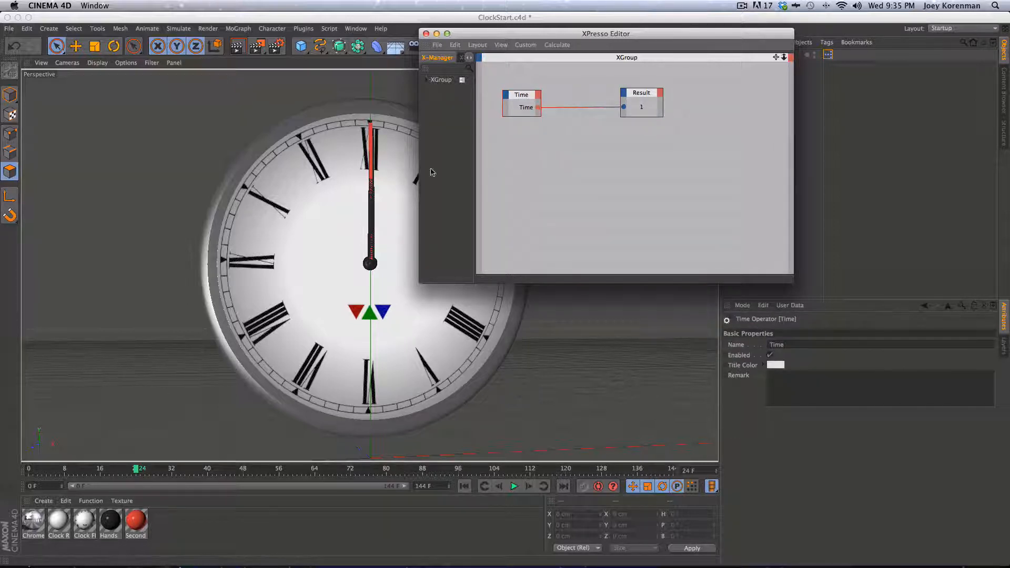
left_click(685, 123)
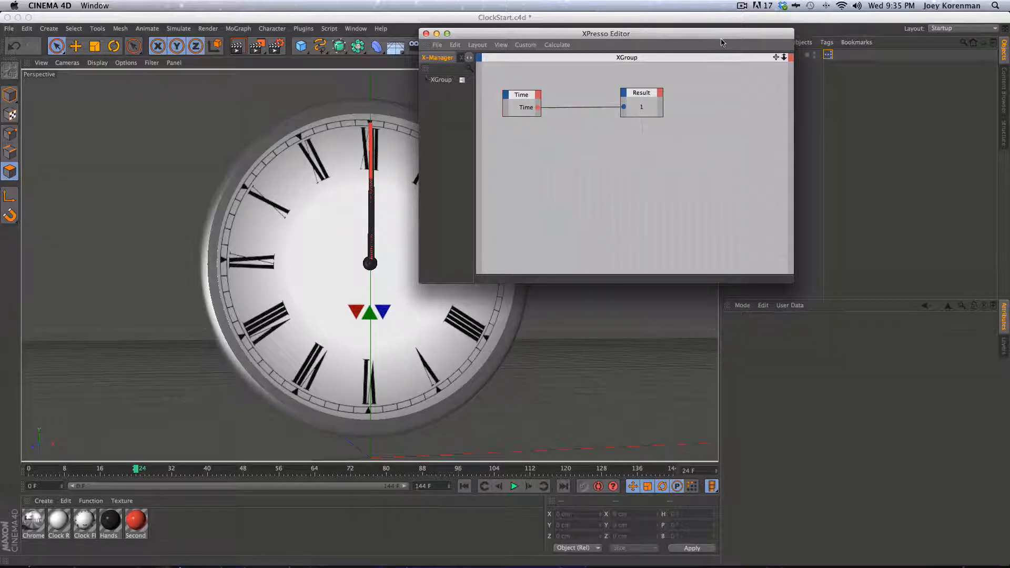
Step: Move the XPresso Editor clear of the object hierarchy and make the window slightly narrower
left_click_drag(722, 38, 302, 54)
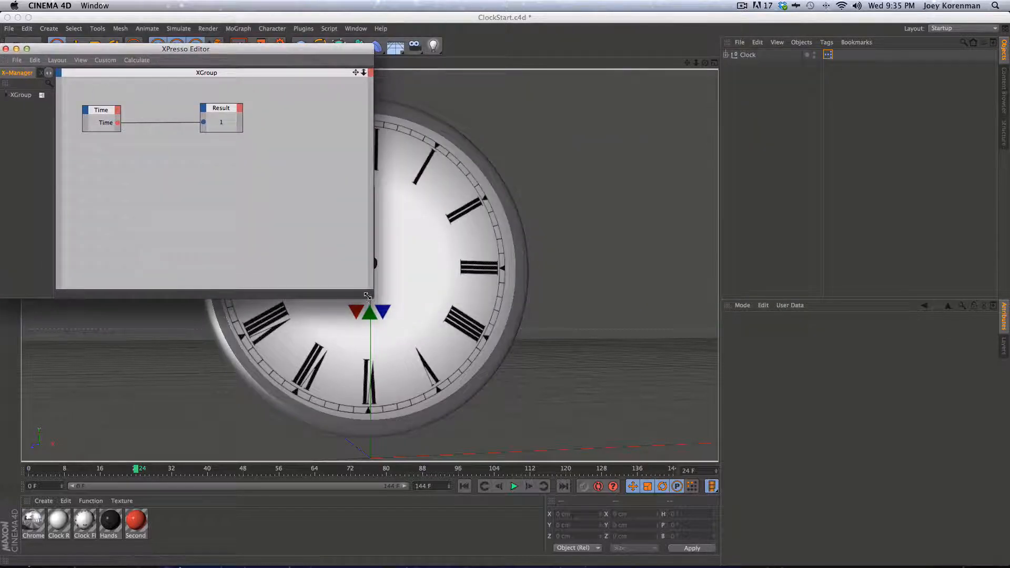
left_click_drag(367, 296, 337, 296)
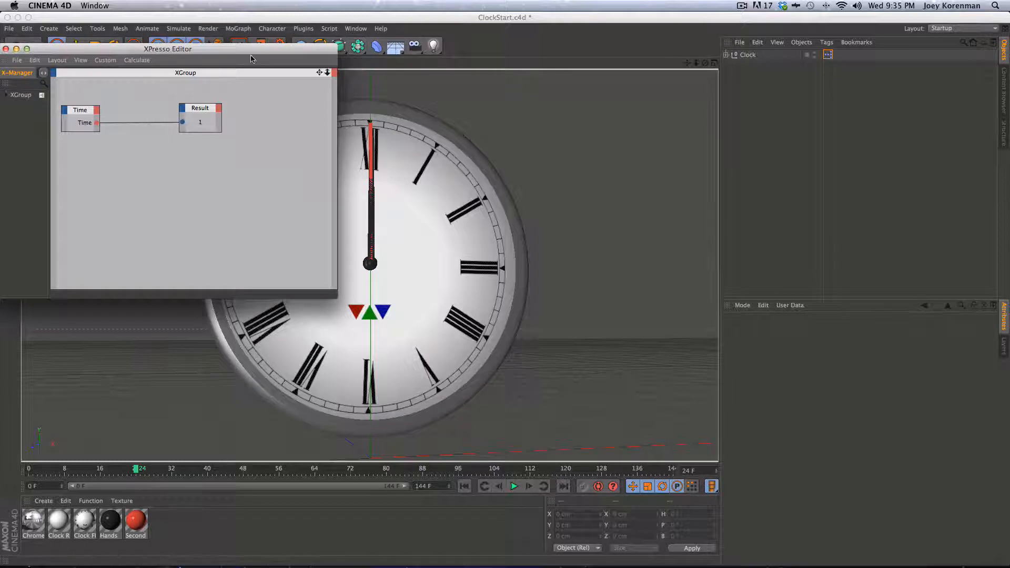
left_click_drag(248, 49, 254, 52)
left_click(788, 99)
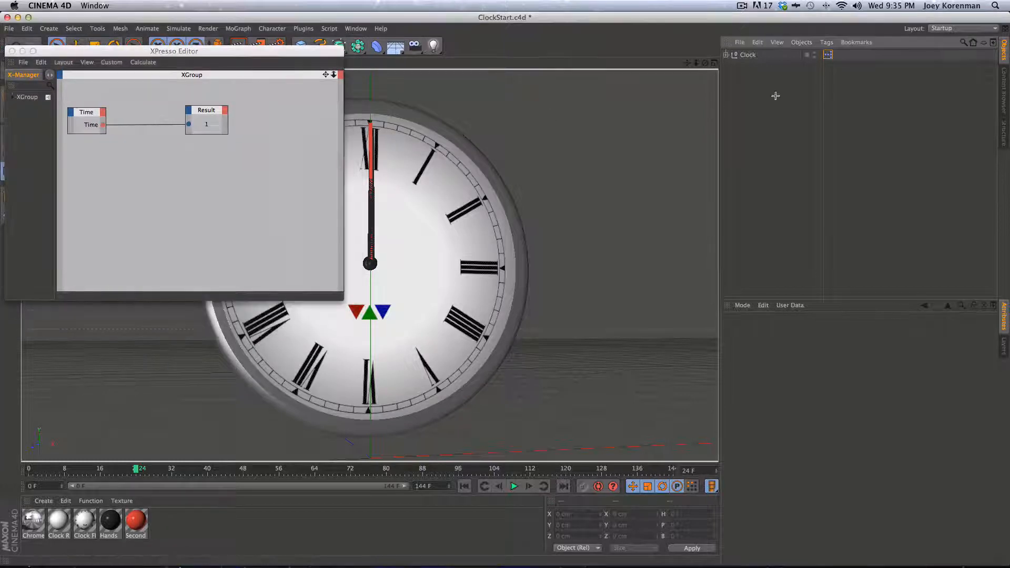
Step: Add the Clock's SecondHand object as a node in the XGroup, widen it and arrange it beside the Result node
left_click(726, 55)
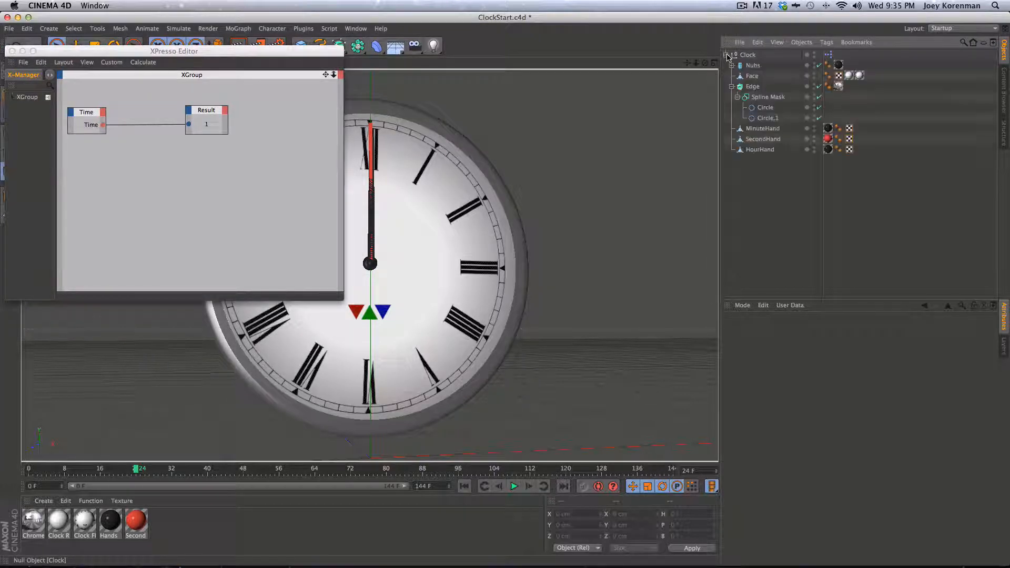
left_click(765, 140)
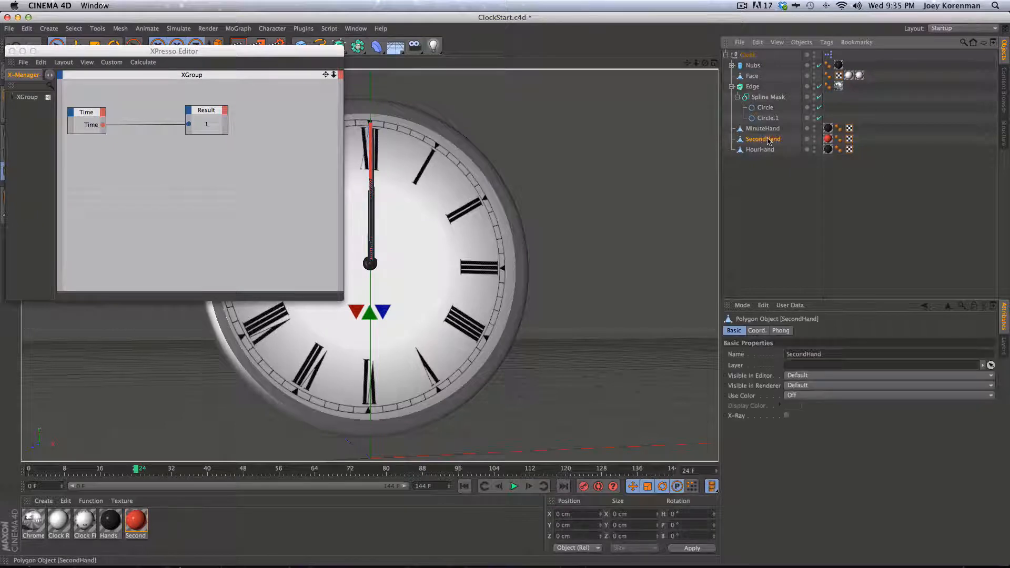
left_click_drag(769, 141, 160, 186)
left_click(179, 190)
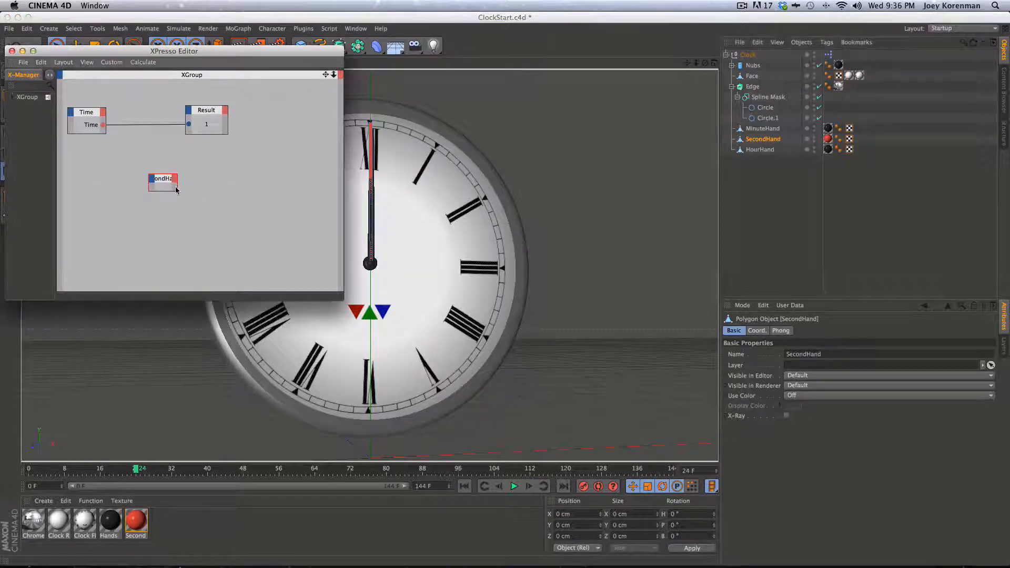
left_click_drag(192, 179, 289, 126)
left_click_drag(206, 114, 177, 116)
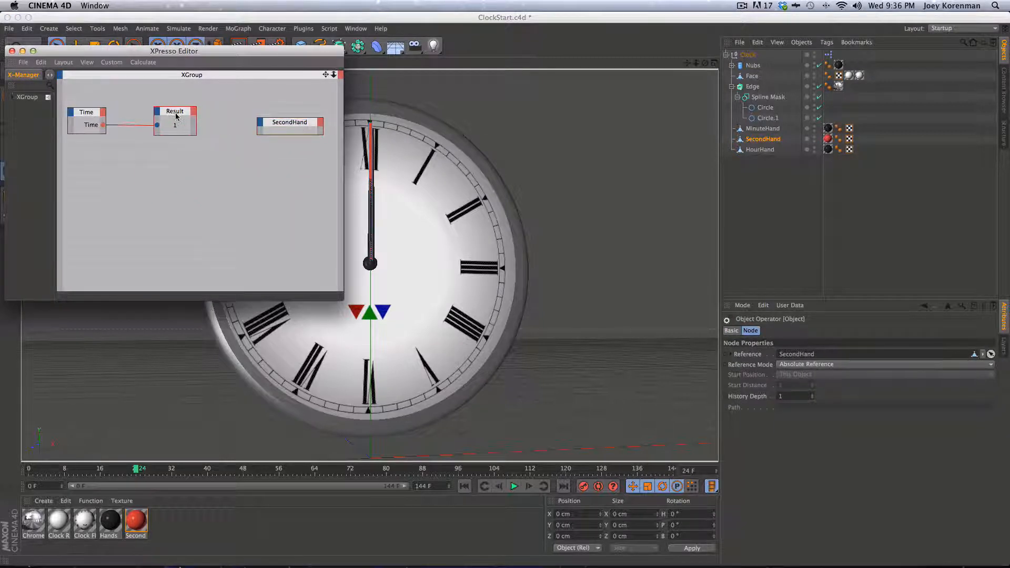
left_click_drag(278, 128, 256, 127)
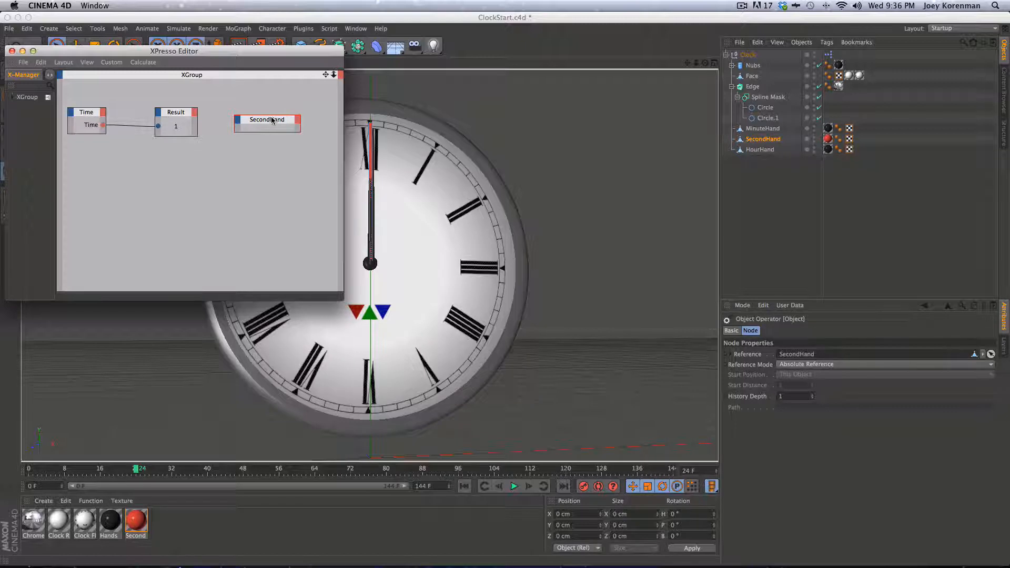
left_click_drag(272, 122, 277, 122)
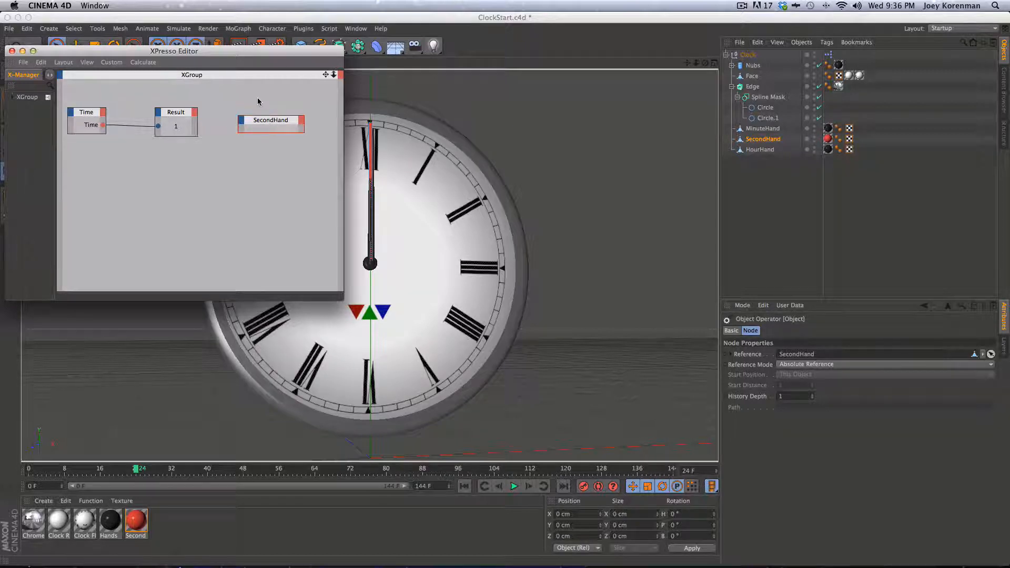
Step: Try changing the SecondHand object's R.B rotation, and undo the change
left_click(770, 140)
left_click(766, 331)
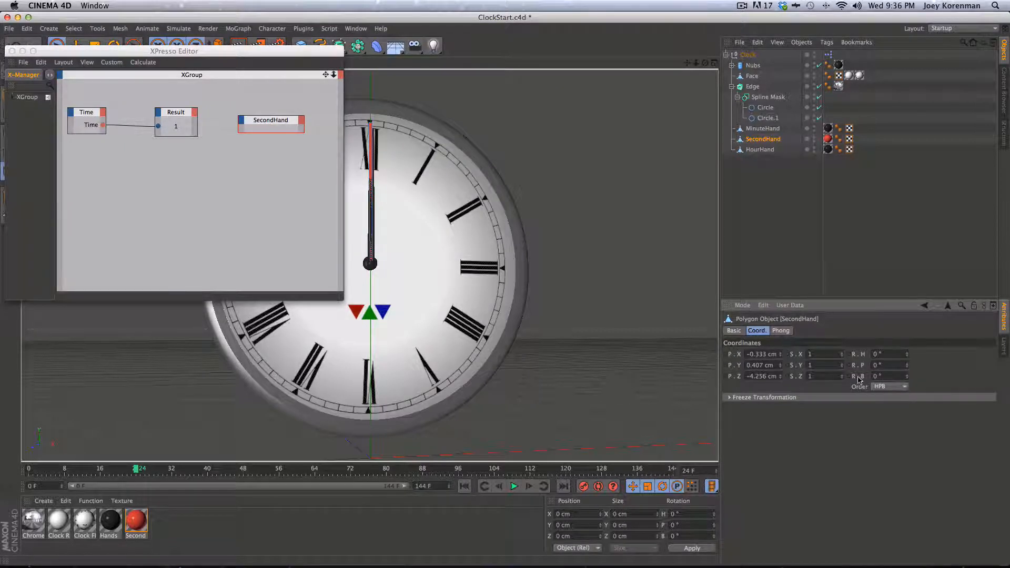
left_click_drag(908, 381, 877, 314)
key("super+z")
Step: Examine the coordinate input ports offered for the SecondHand node and the coordinates of the Clock null
left_click_drag(261, 121, 262, 117)
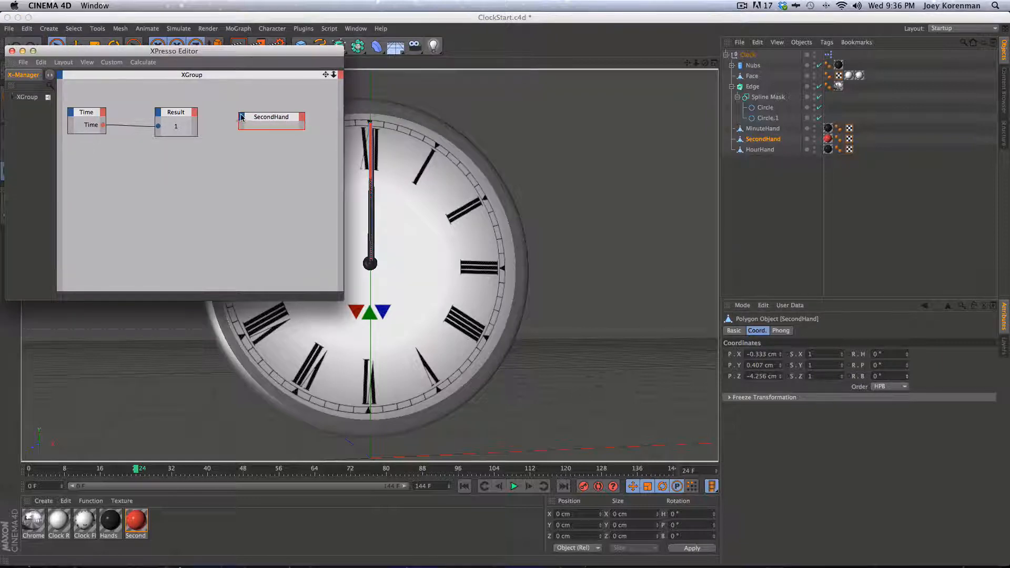
left_click(242, 116)
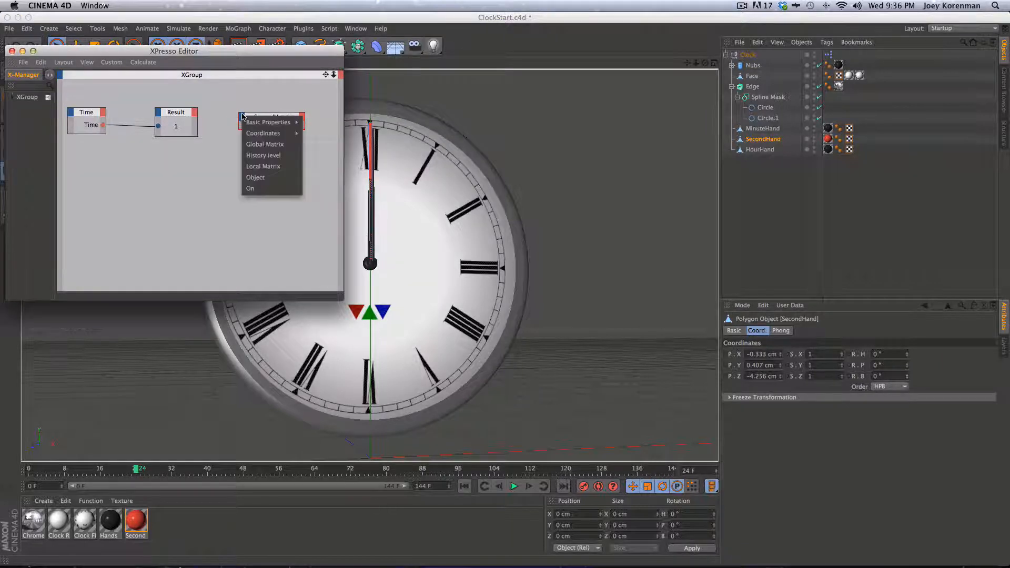
left_click(244, 98)
left_click(242, 117)
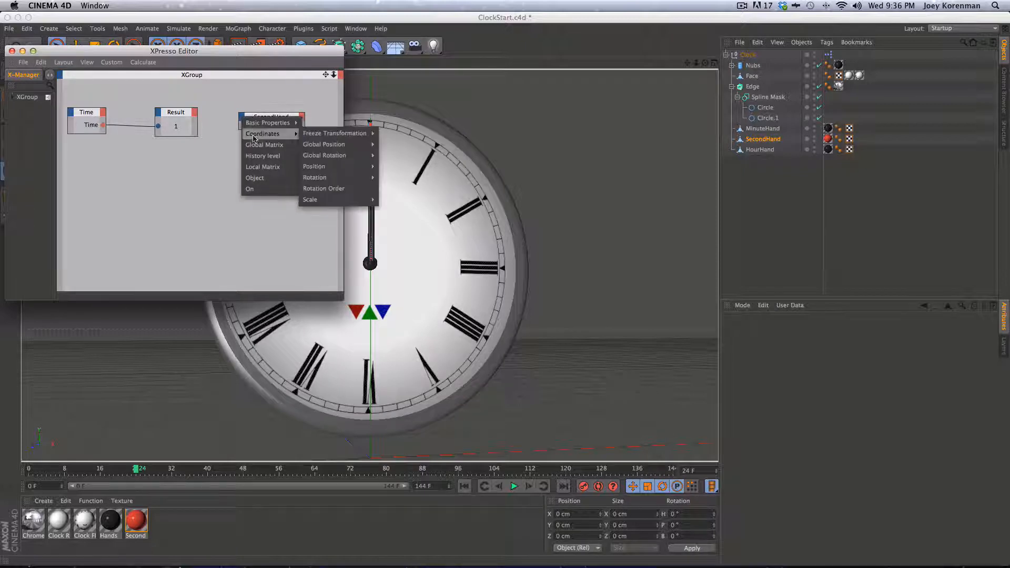
mouse_move(260, 128)
mouse_move(312, 124)
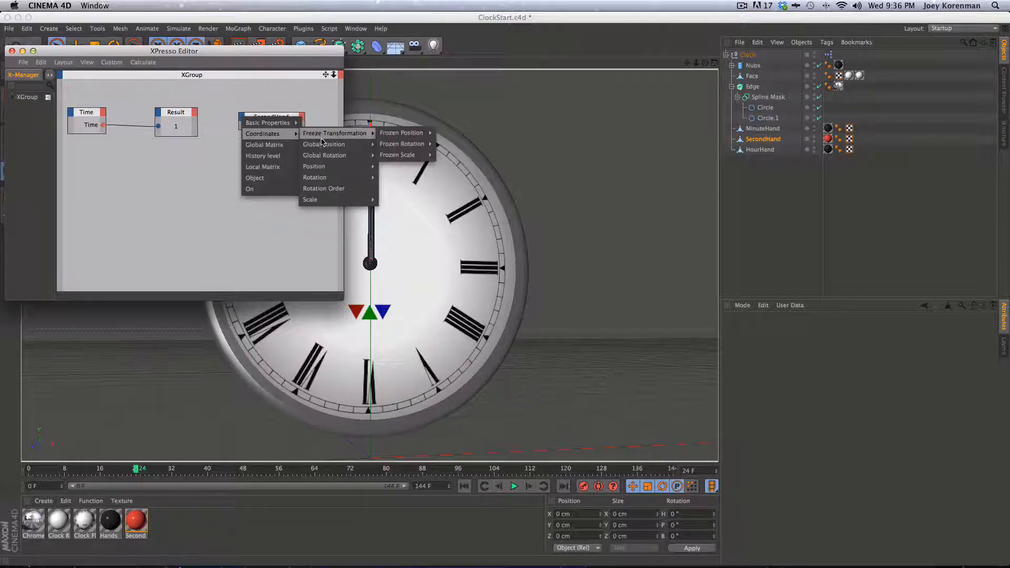
mouse_move(336, 180)
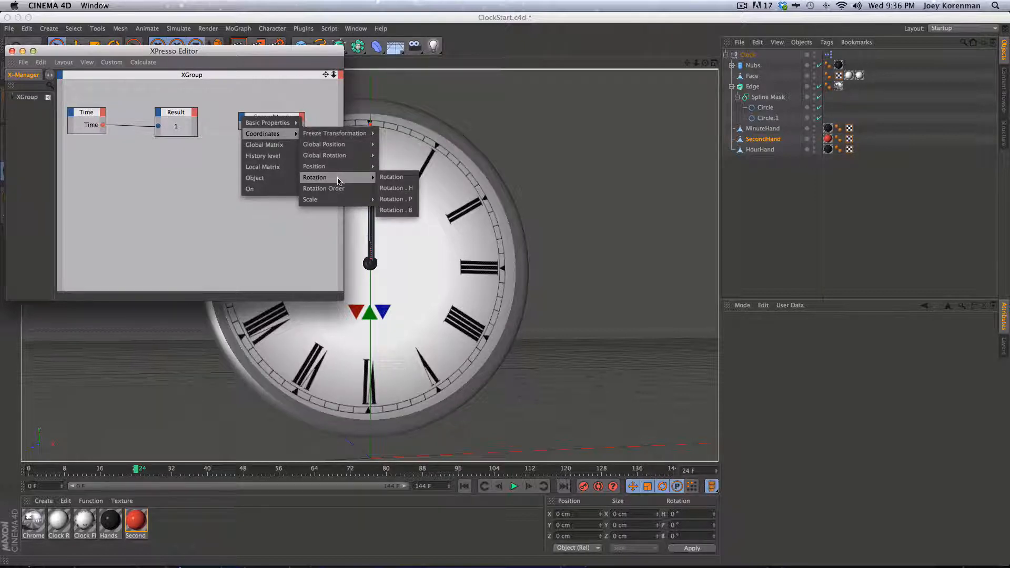
mouse_move(334, 146)
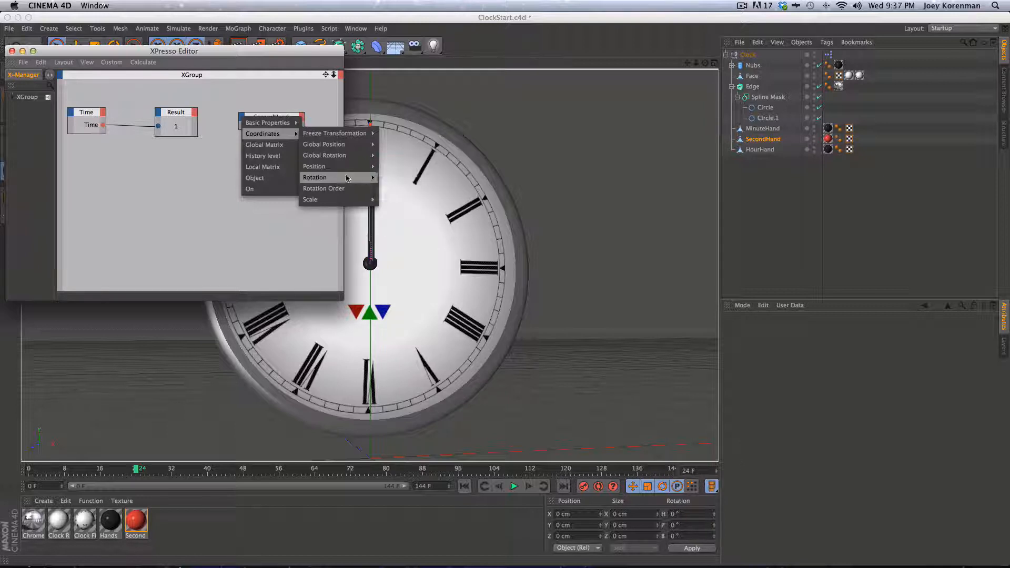
left_click(761, 72)
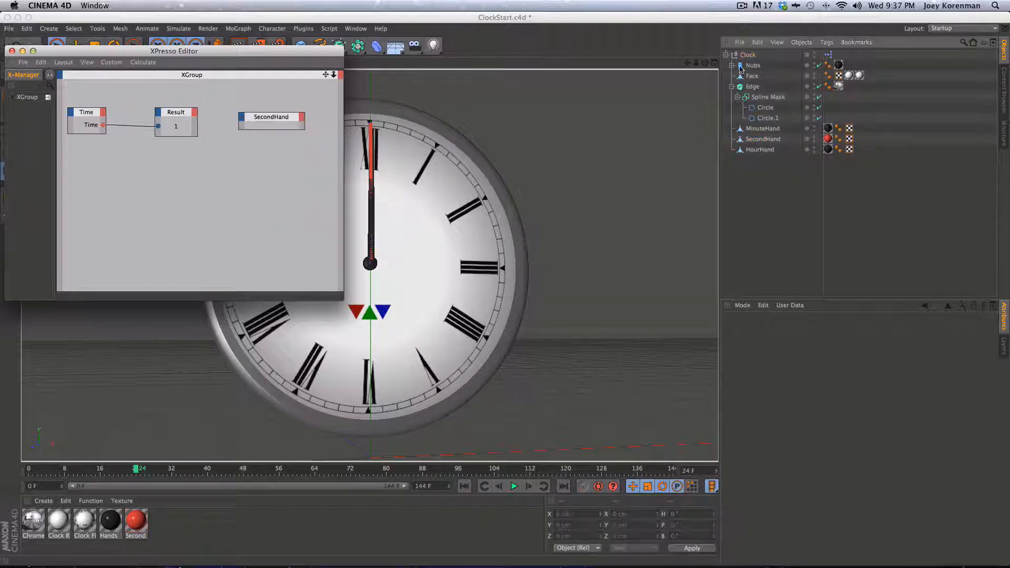
left_click(748, 54)
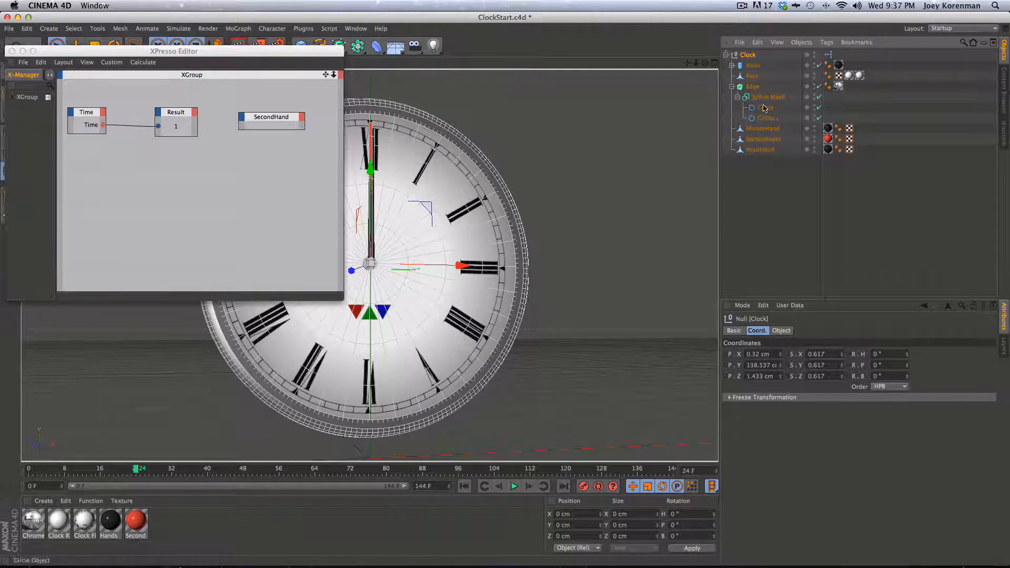
Step: Add a Rotation . B input port to the SecondHand node
left_click(244, 120)
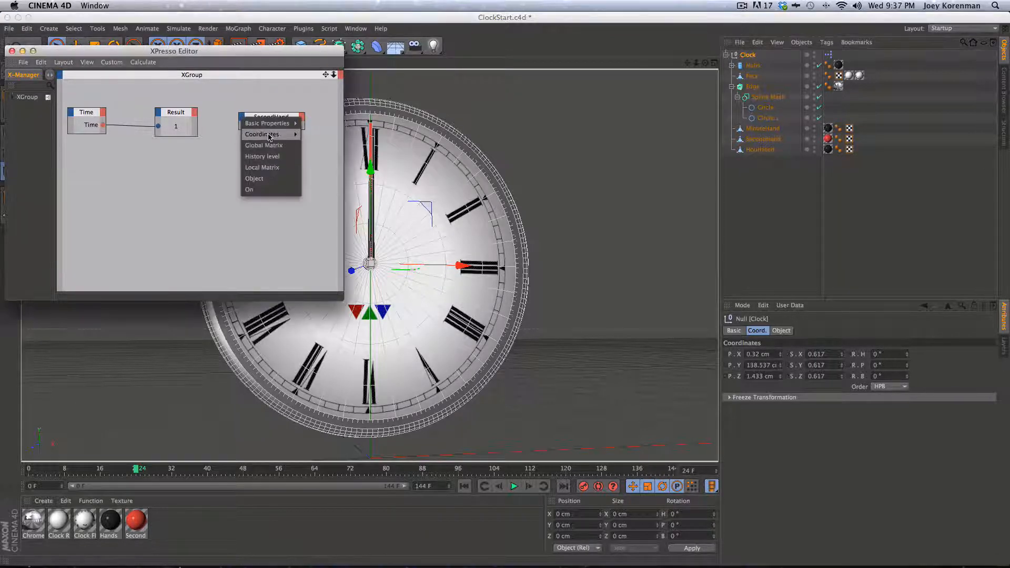
mouse_move(269, 136)
mouse_move(317, 168)
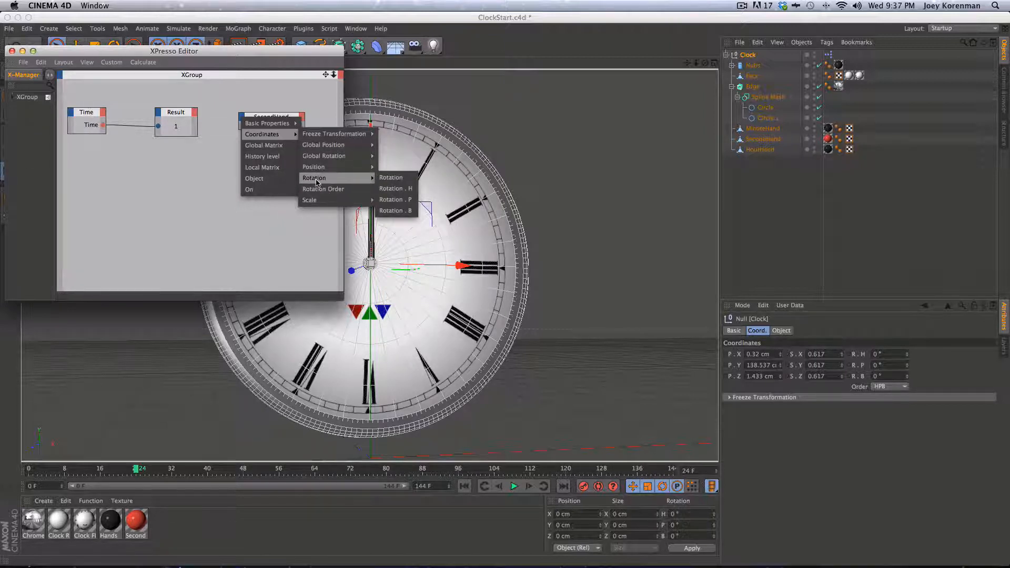
left_click(400, 212)
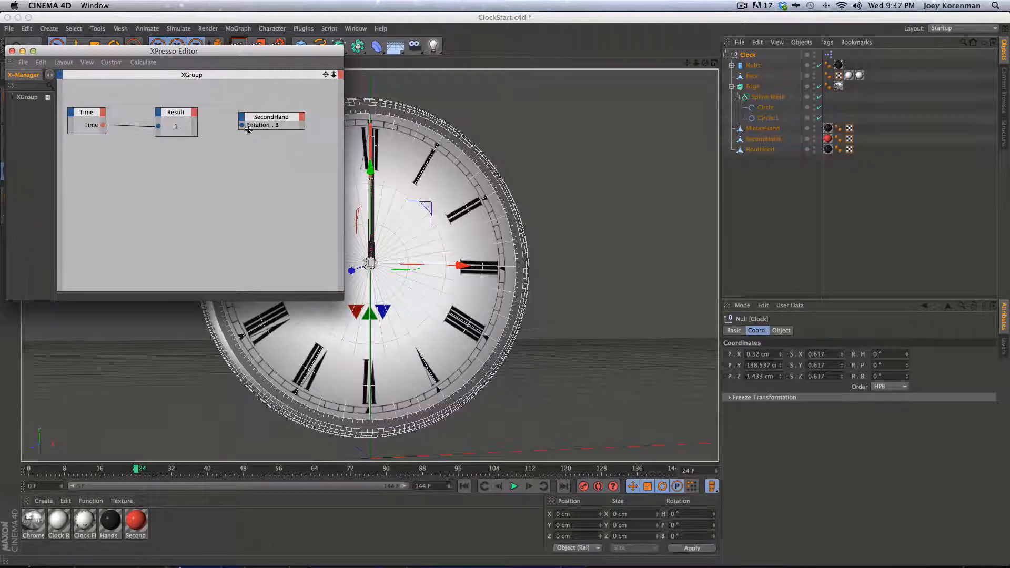
Step: Move the Result node below the others, connect the Time output to SecondHand's Rotation . B input, and bring SecondHand closer to Time
left_click_drag(266, 115, 282, 123)
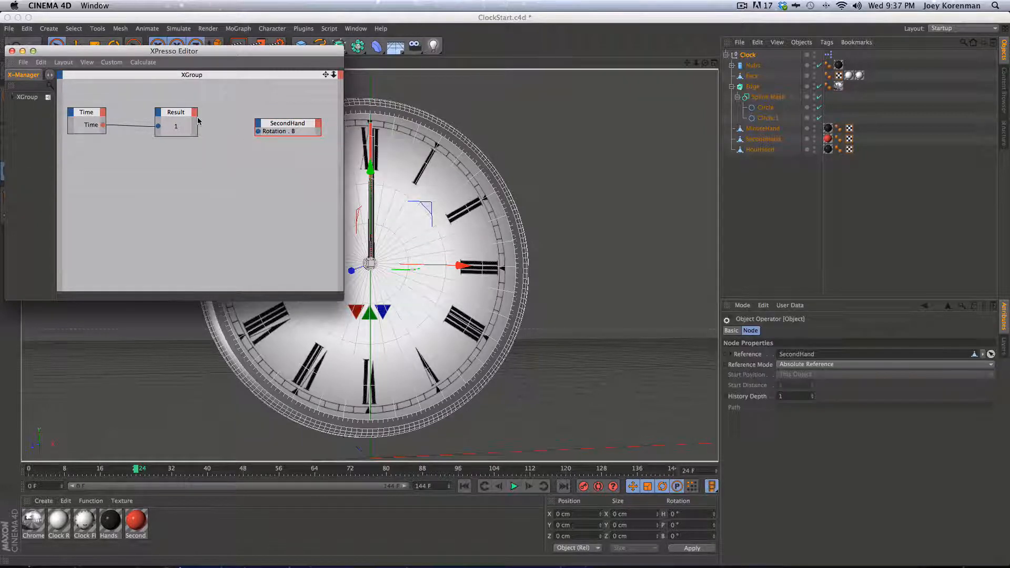
left_click_drag(174, 112, 139, 170)
left_click_drag(259, 128, 183, 119)
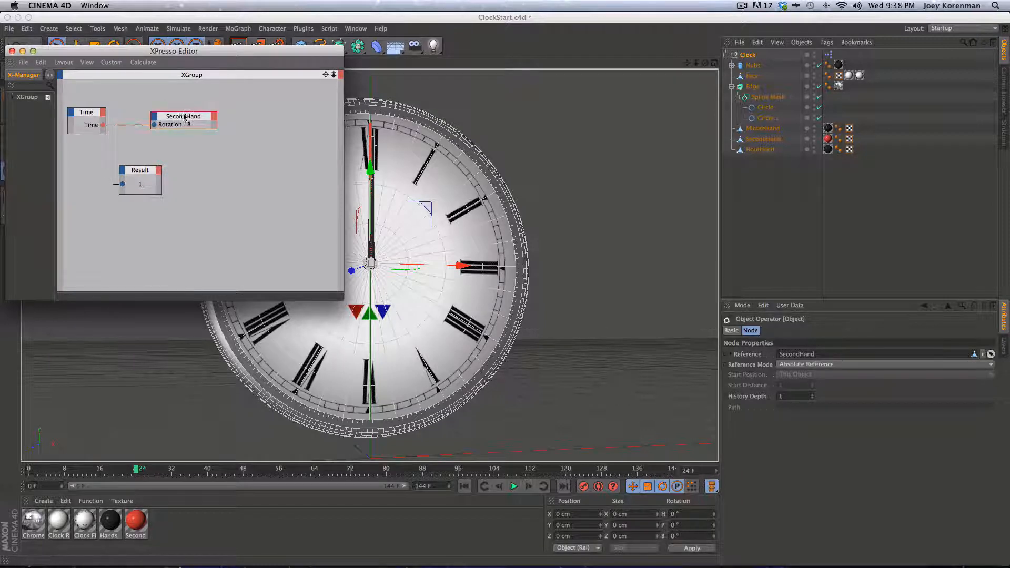
Step: Uncover the clock in the viewport and play the animation to check how the second hand rotates
left_click_drag(174, 51, 833, 47)
left_click(819, 386)
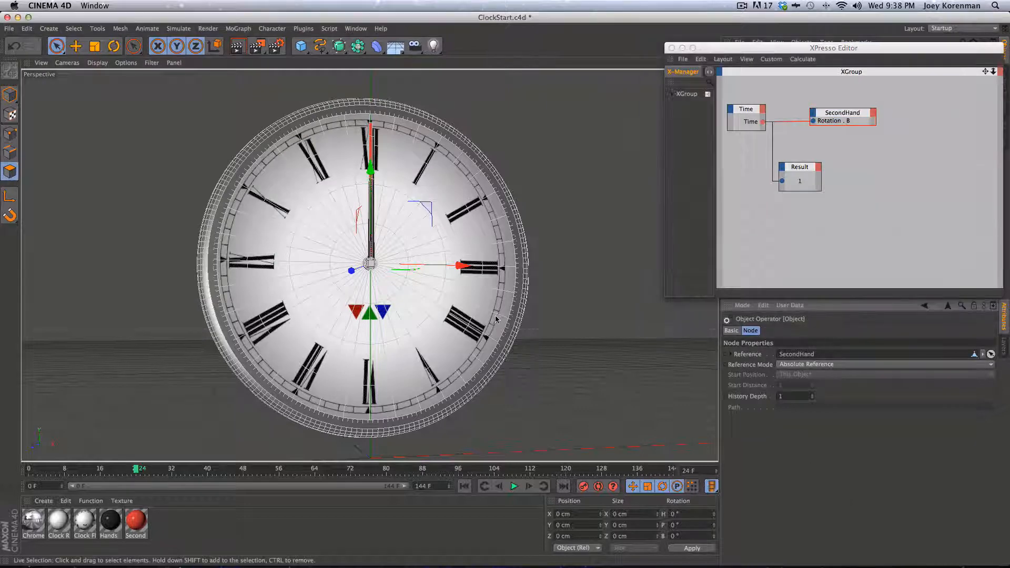
key("F8")
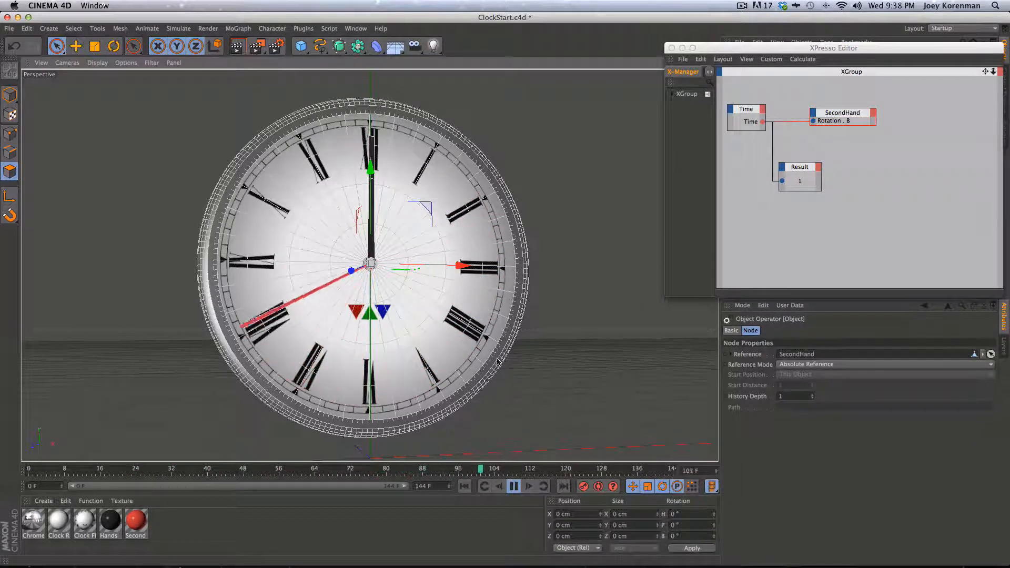
key("F8")
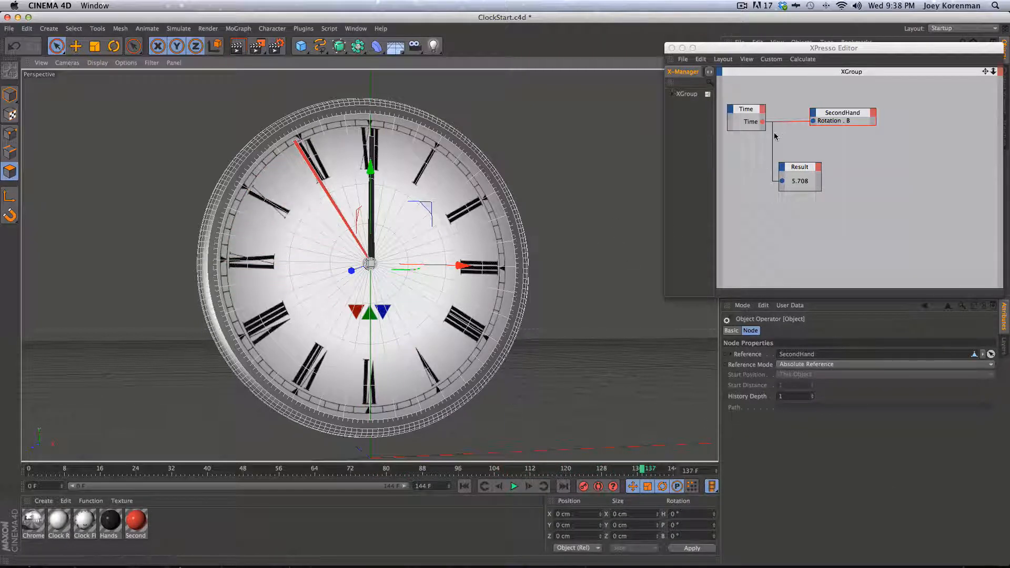
key("F8")
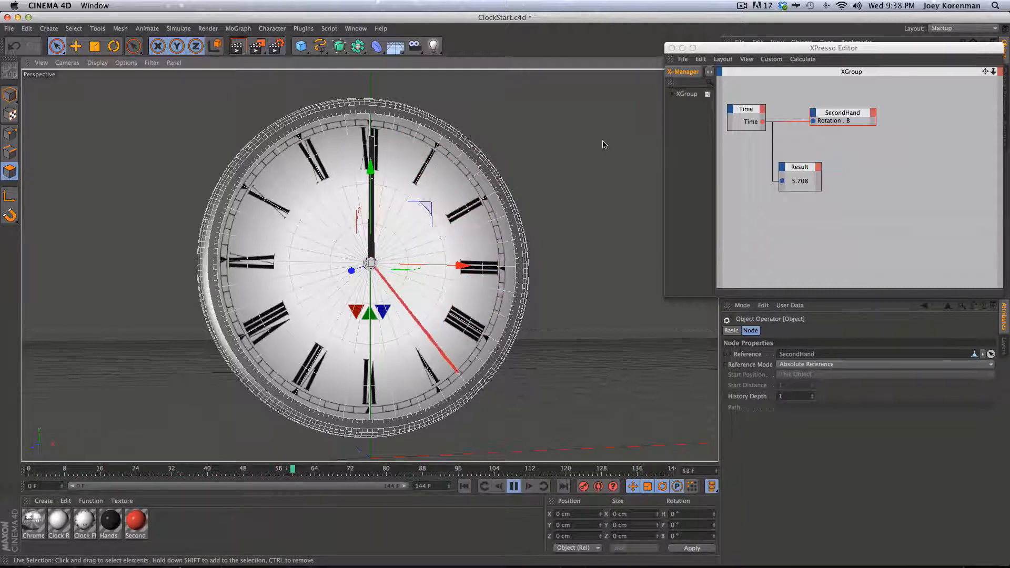
key("F8")
Step: Compare the SecondHand object's R.B rotation with the value in the Result node
left_click_drag(850, 51, 467, 54)
left_click(766, 138)
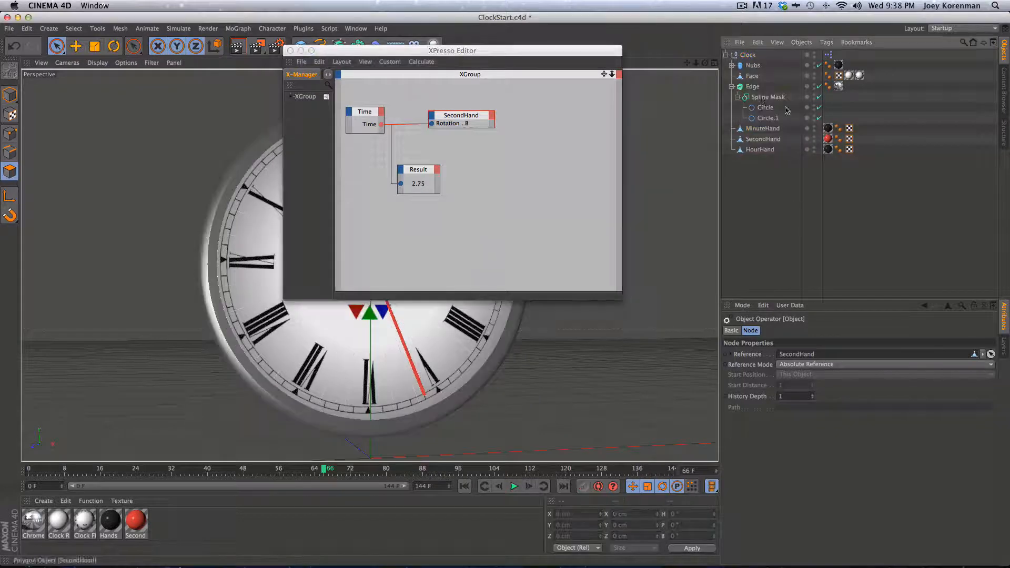
left_click(766, 138)
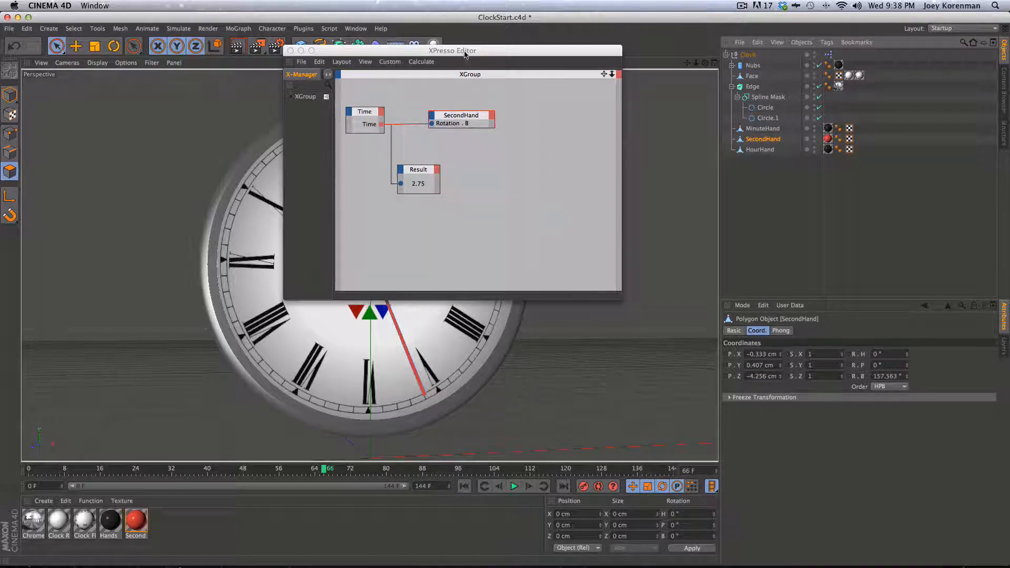
left_click_drag(465, 51, 663, 49)
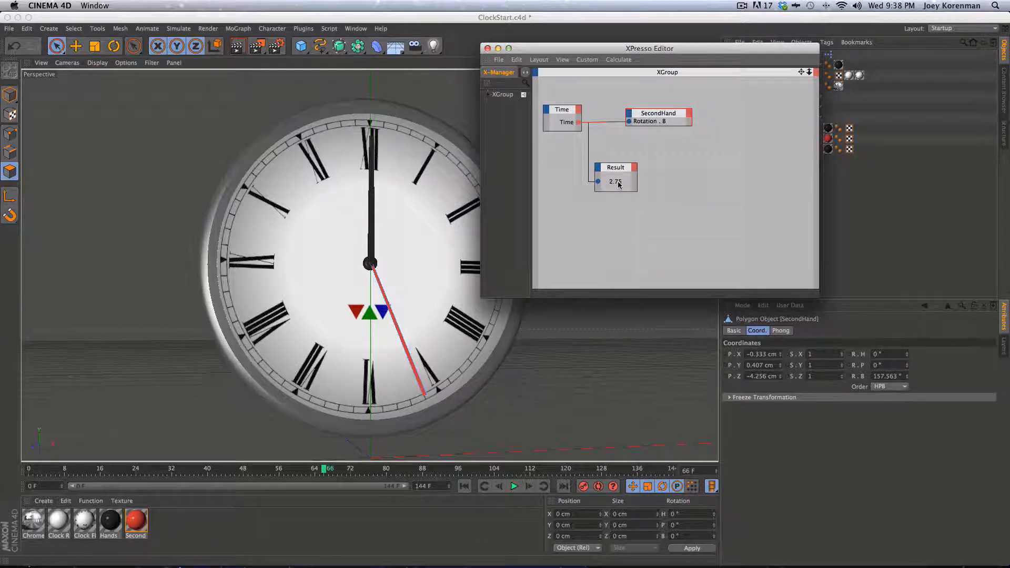
Step: Nudge the Result node up slightly and move the SecondHand node farther from the Time node to widen the gap
left_click_drag(621, 183, 622, 181)
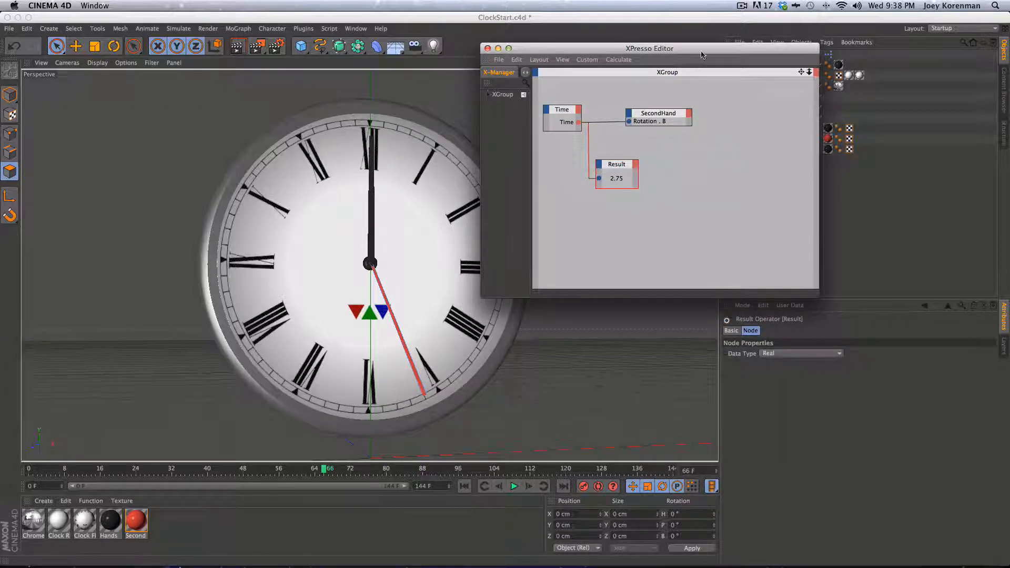
left_click_drag(702, 55, 658, 56)
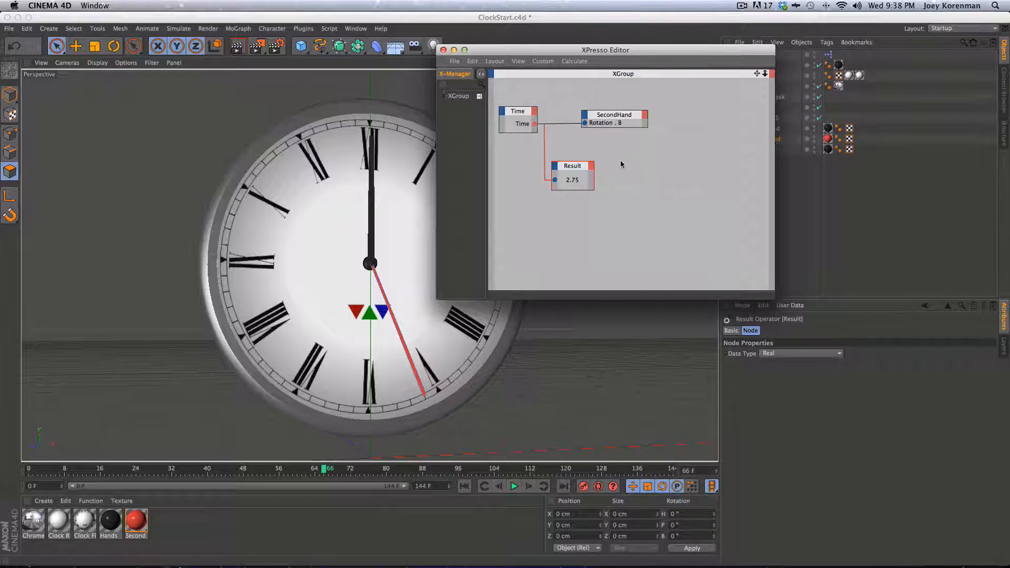
left_click_drag(624, 118, 647, 120)
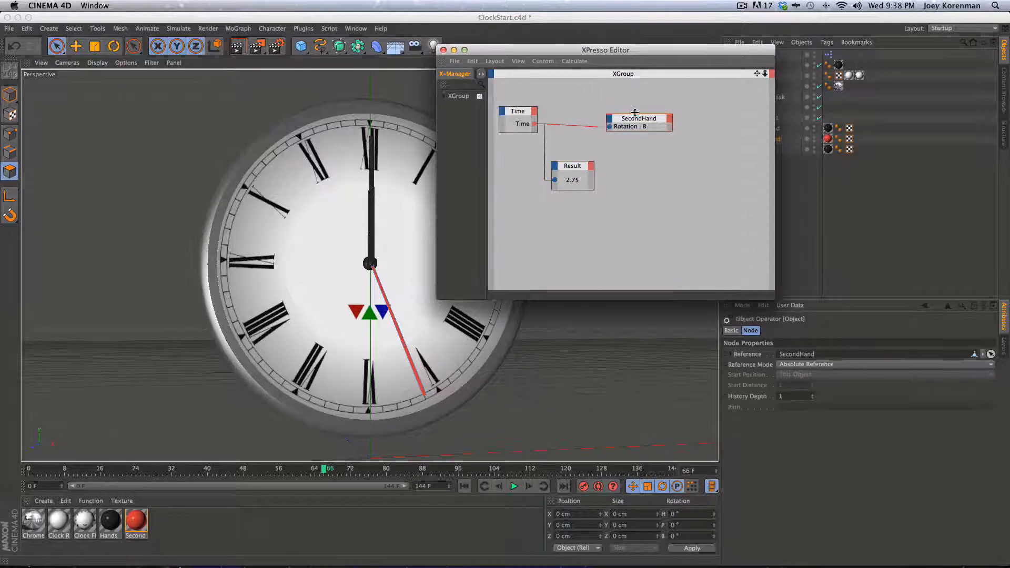
Step: Move the XPresso Editor window off the object list and inspect the SecondHand object's R.B rotation
left_click(653, 105)
left_click_drag(650, 54, 590, 51)
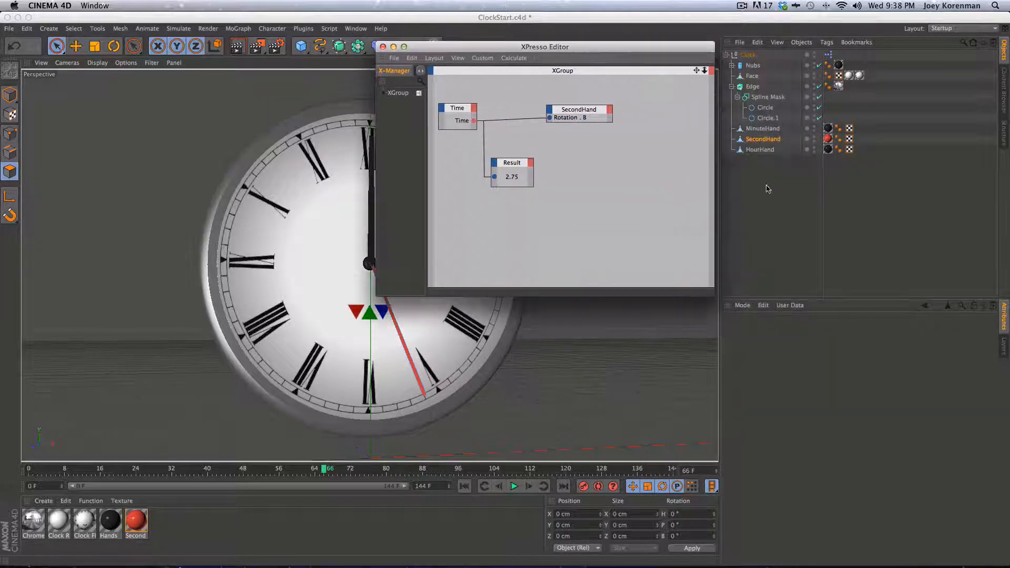
left_click(763, 140)
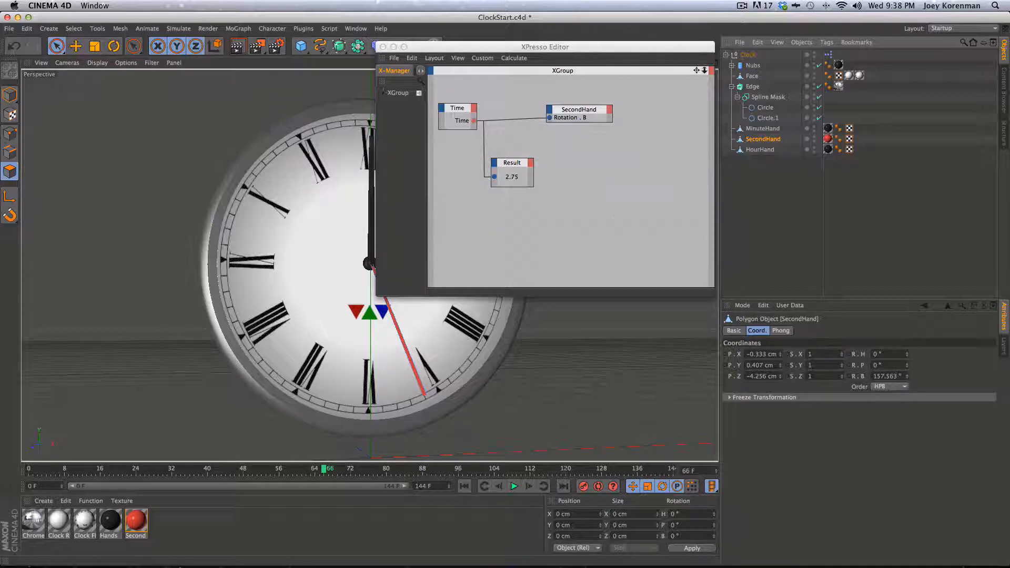
Step: Move the SecondHand node farther from the Time node and place Result between the two, below their connection
left_click(559, 169)
left_click_drag(579, 110, 584, 110)
left_click(584, 110)
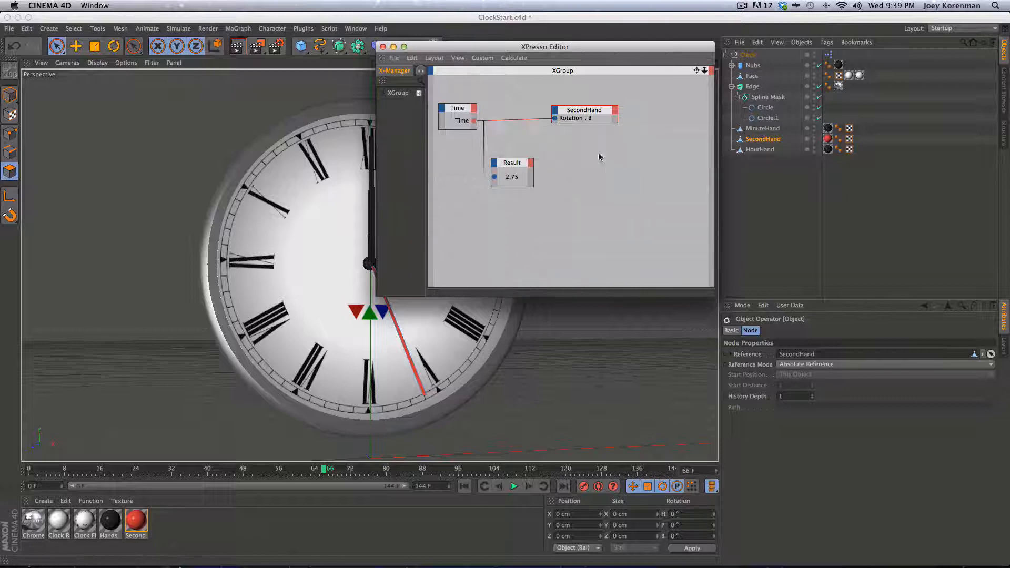
left_click_drag(582, 110, 600, 114)
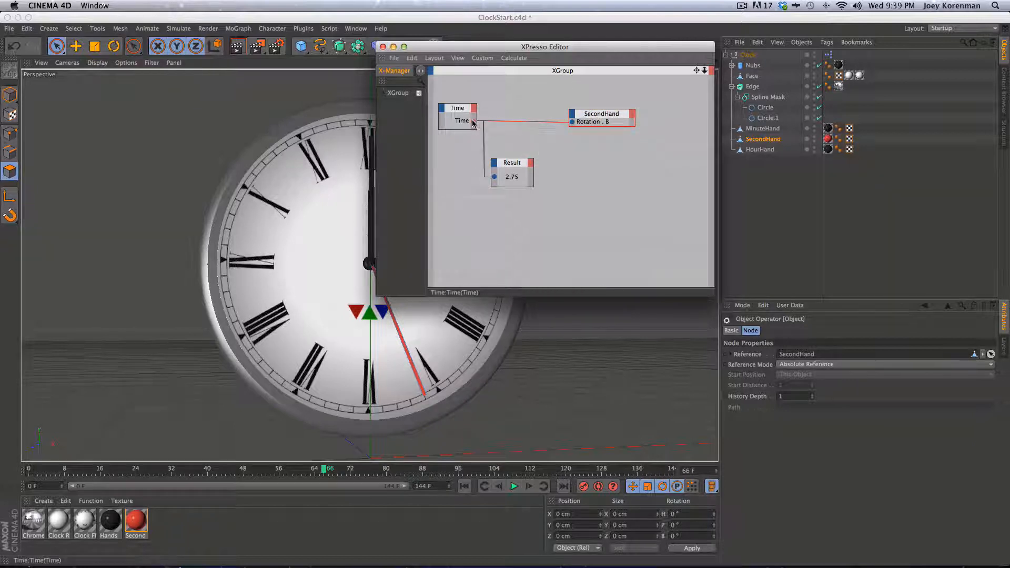
left_click_drag(512, 168, 511, 172)
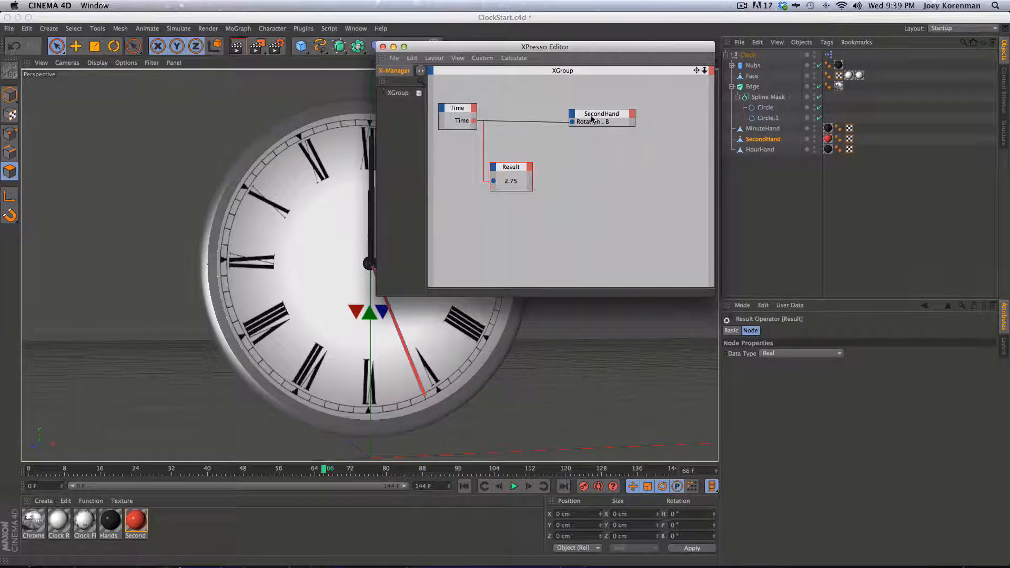
mouse_move(592, 118)
left_mouse_down()
mouse_move(579, 117)
mouse_move(607, 116)
left_mouse_up()
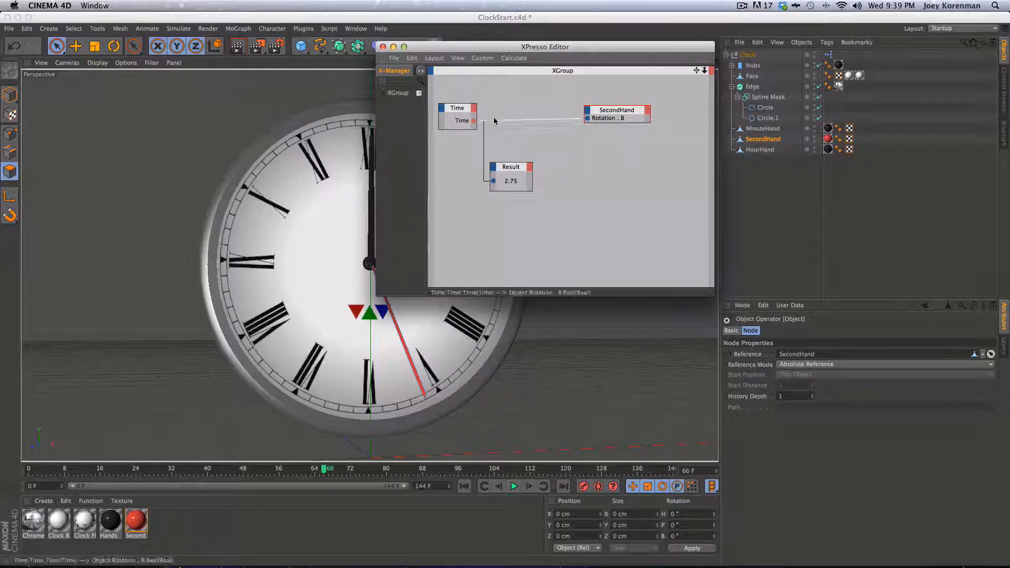
left_click_drag(509, 169, 556, 149)
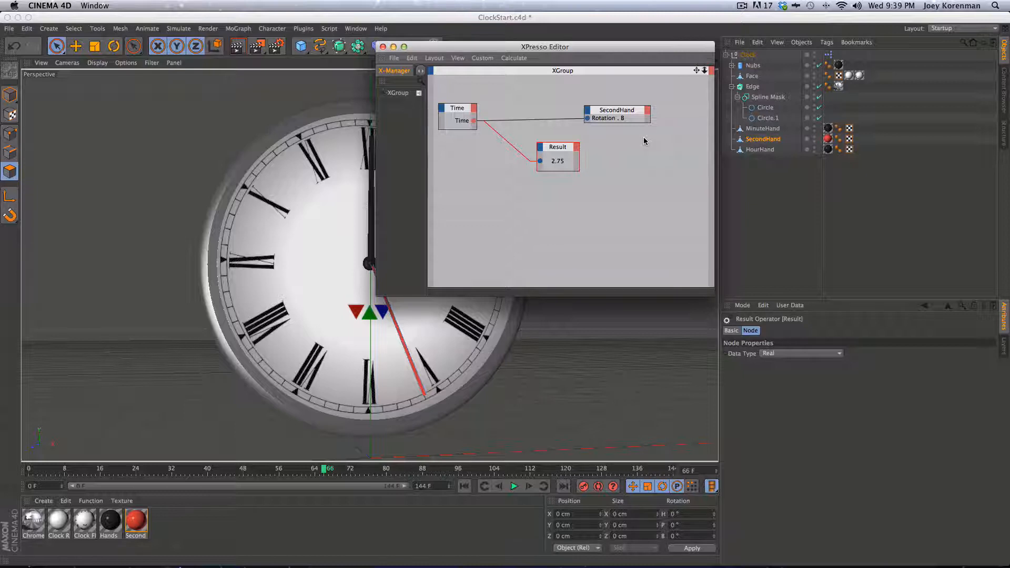
Step: Close the XPresso Editor, then collapse the Clock hierarchy and select the Clock null
left_click_drag(547, 47, 528, 39)
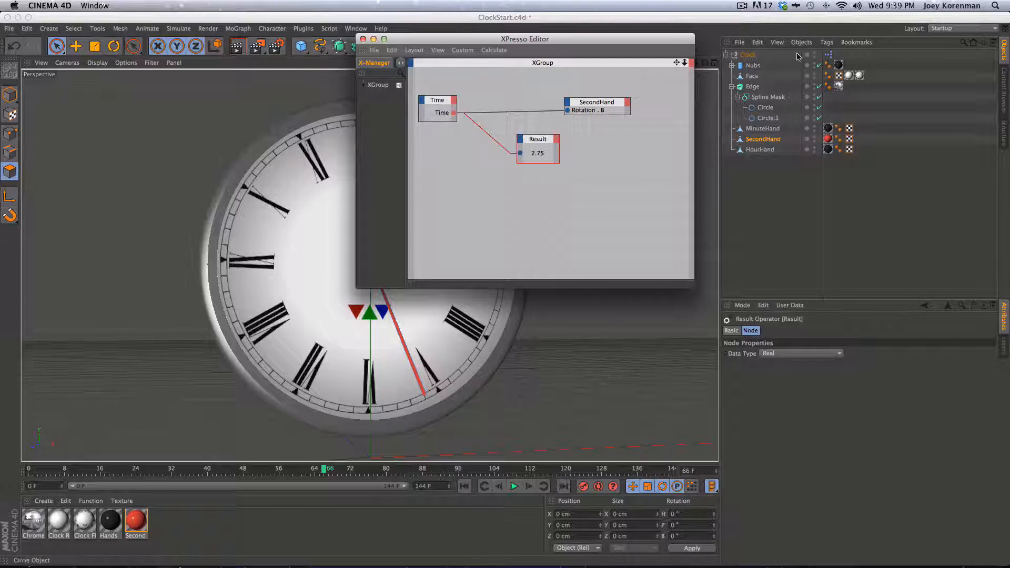
left_click(363, 39)
left_click(728, 54)
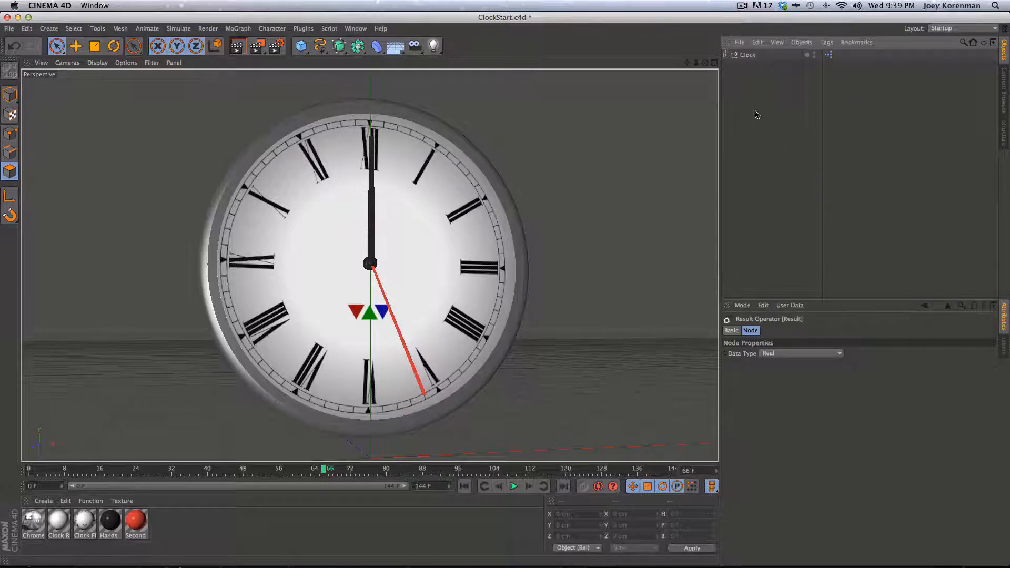
left_click(749, 55)
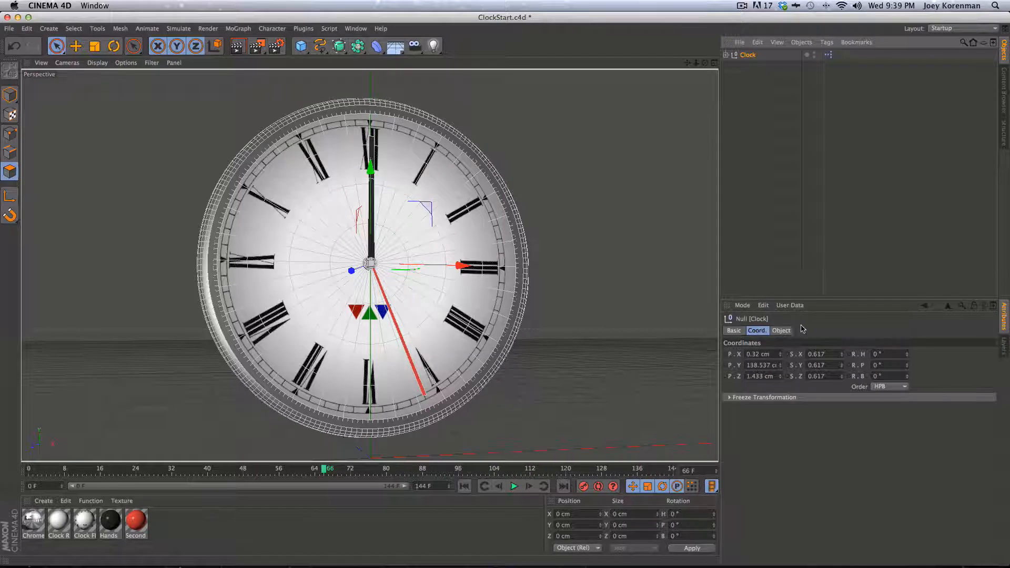
Step: Look through the Clock null's Basic, Coord. and Object properties
left_click(734, 332)
left_click(761, 331)
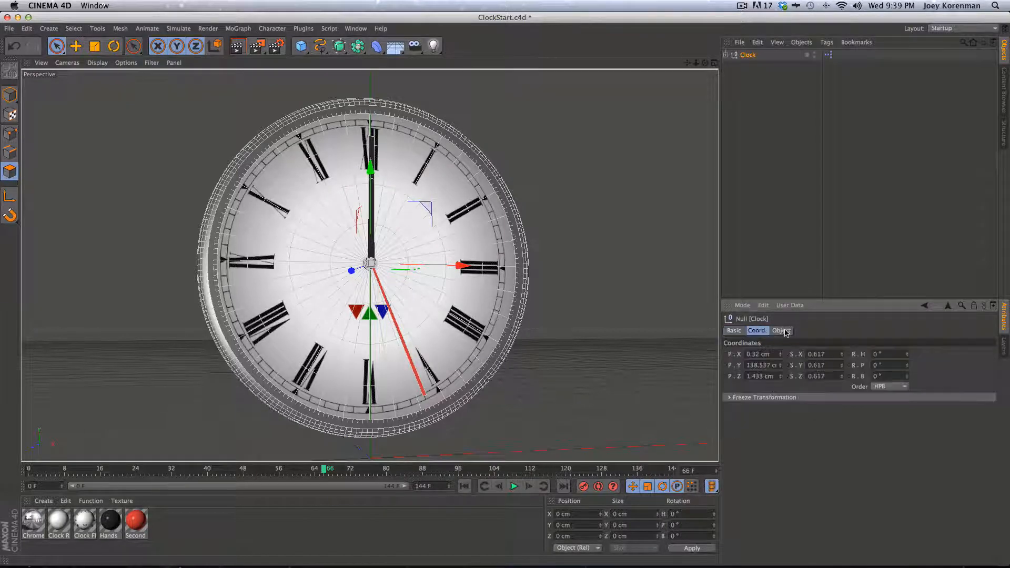
left_click(781, 330)
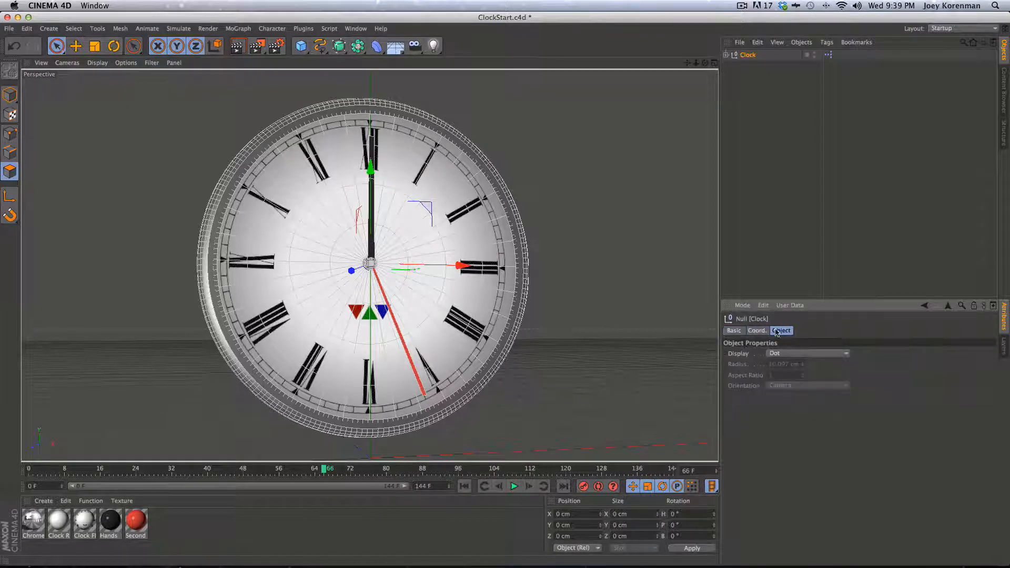
Step: Add a User Data entry to the Clock null and name it "Time Multiplier (1 = Realtime)"
left_click(792, 305)
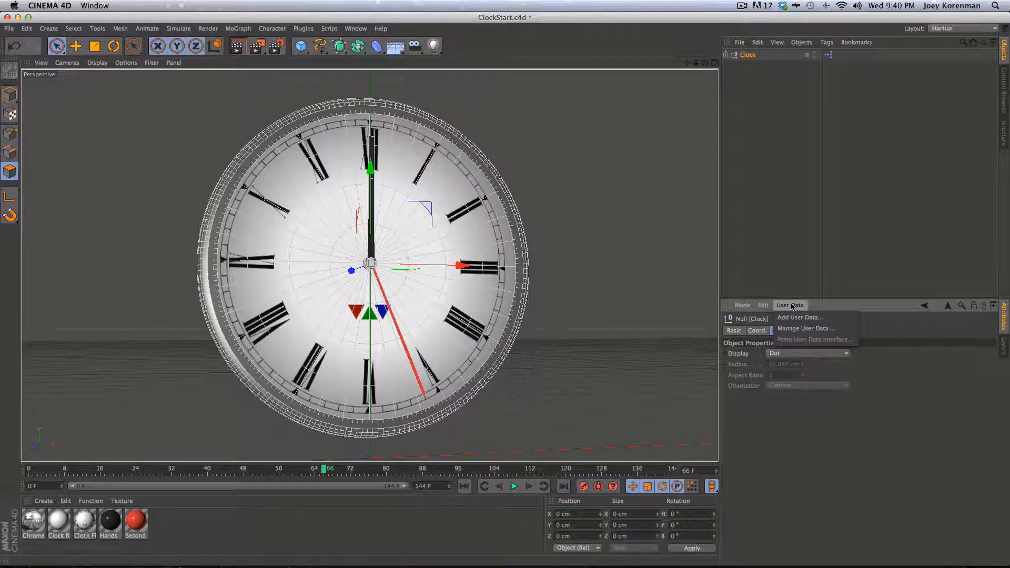
left_click(797, 317)
left_click_drag(805, 166, 715, 67)
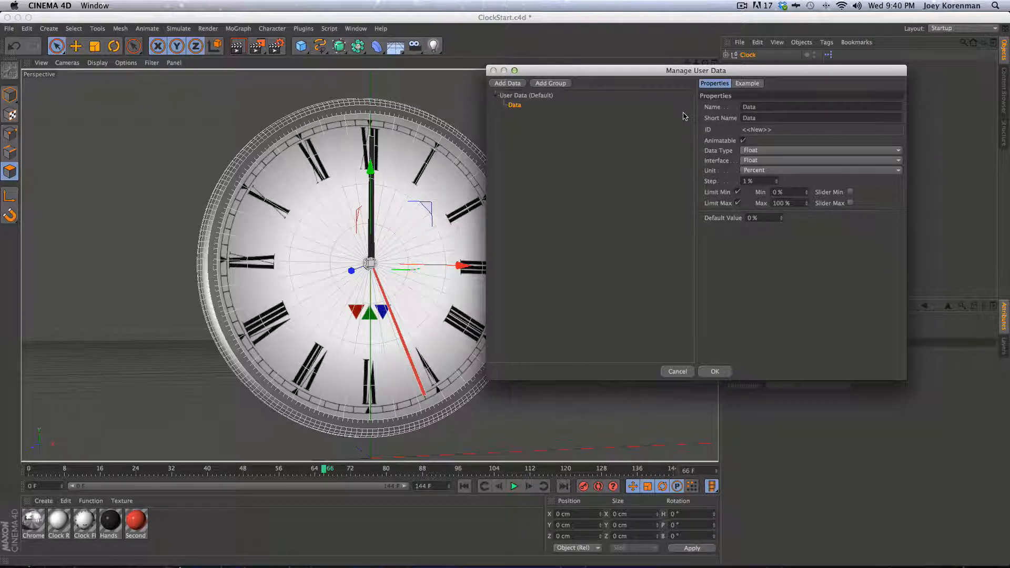
double_click(761, 103)
type("Time ")
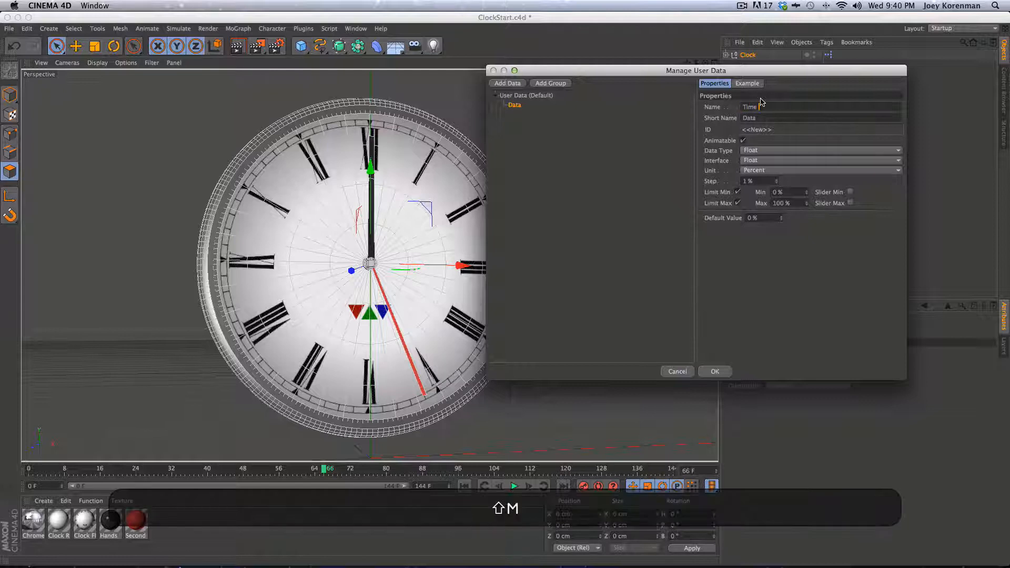
type("Multiplier (1 = Realtime)")
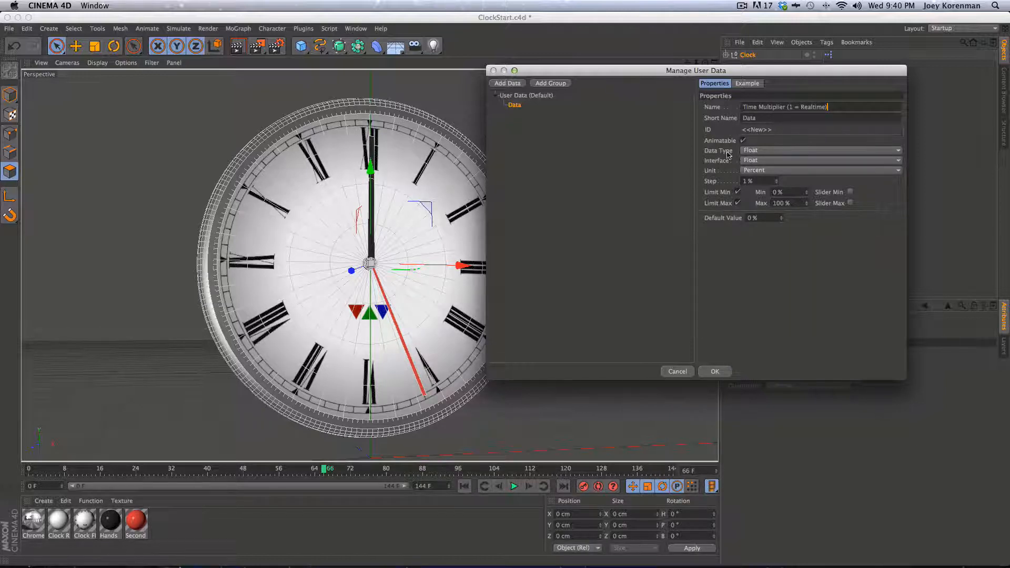
Step: Try the Float Slider interface for the Time Multiplier entry and switch it back to Float
left_click(771, 152)
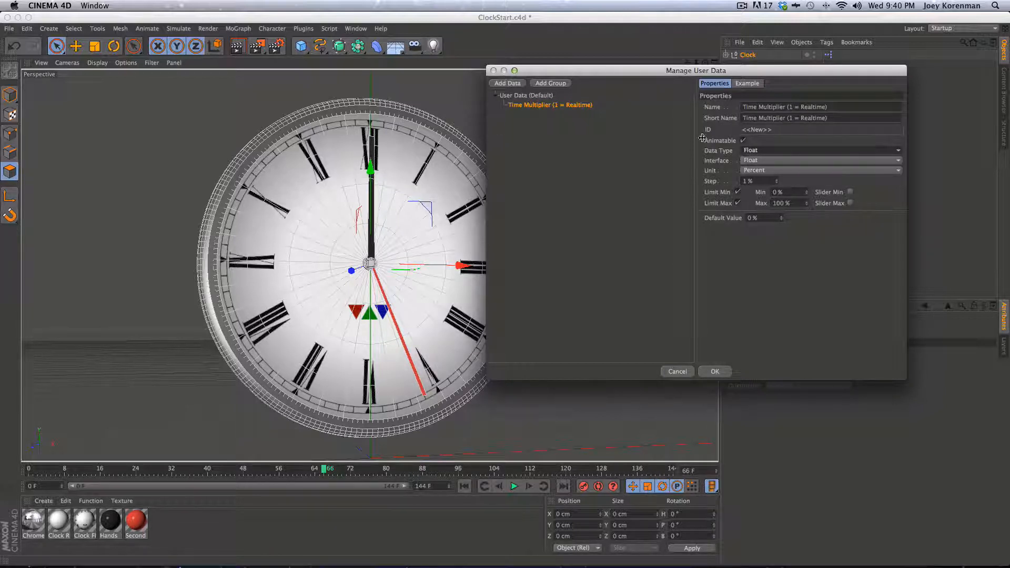
left_click(767, 163)
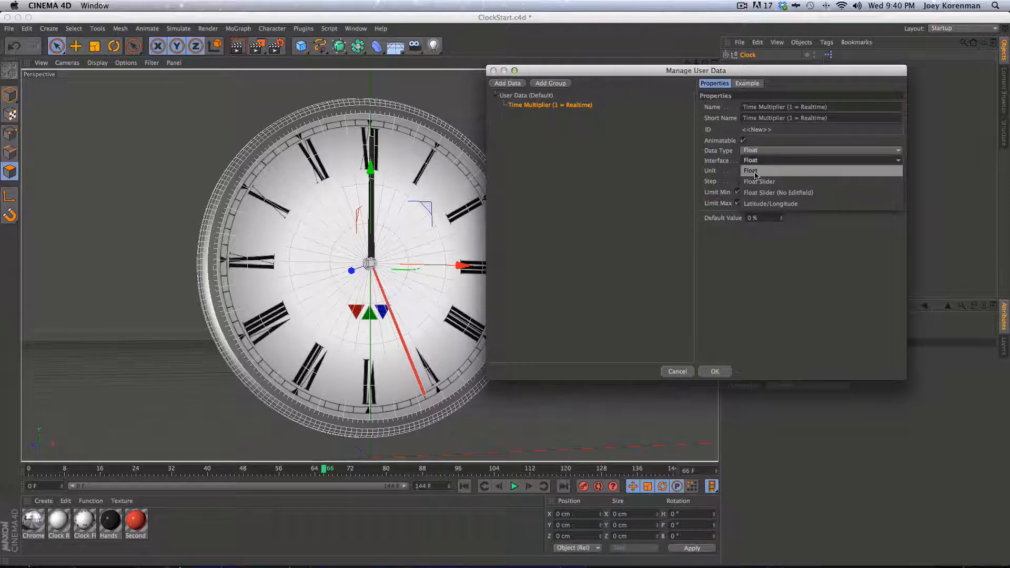
left_click(769, 171)
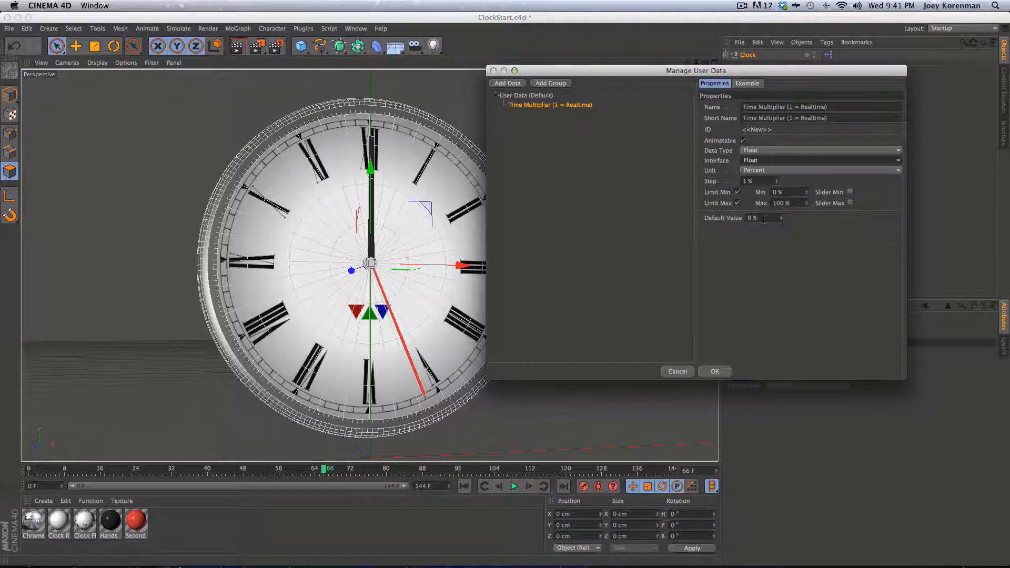
left_click(769, 162)
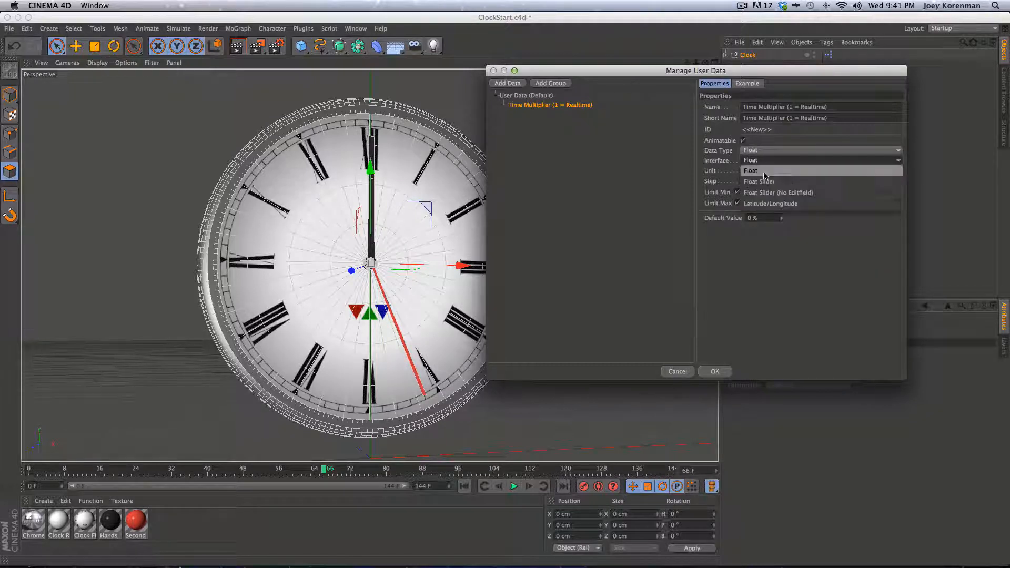
left_click(768, 181)
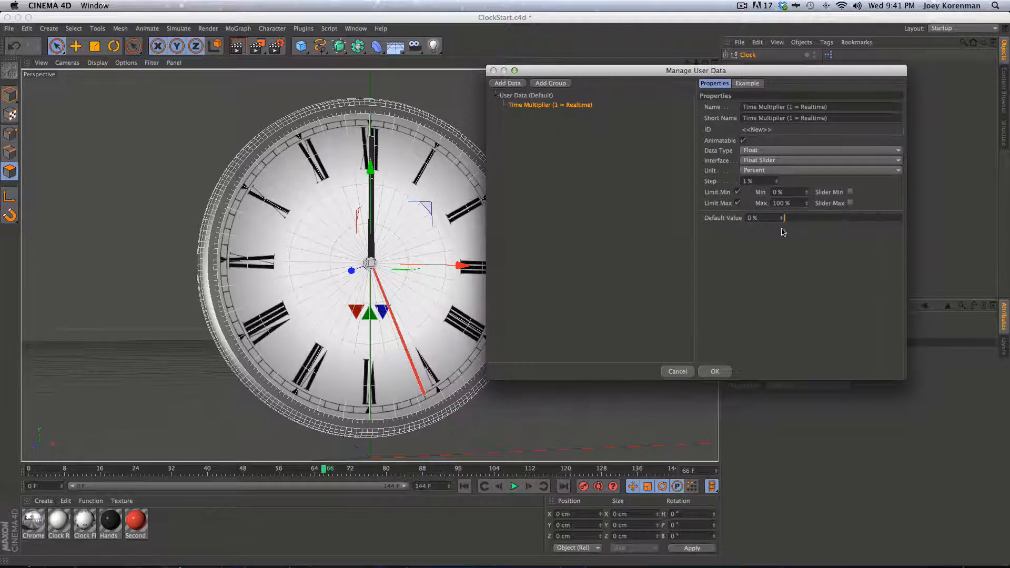
left_click(779, 161)
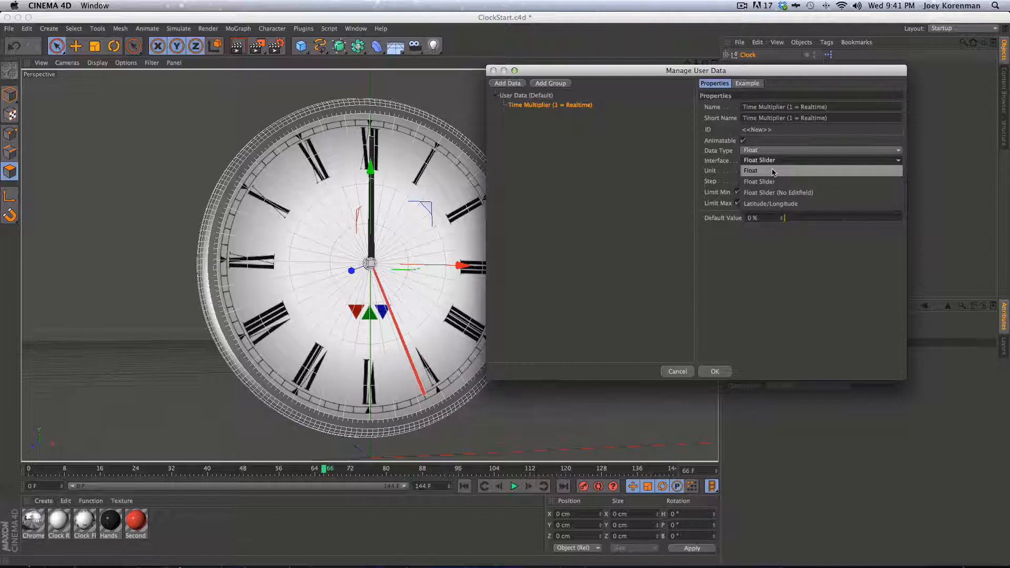
left_click(774, 172)
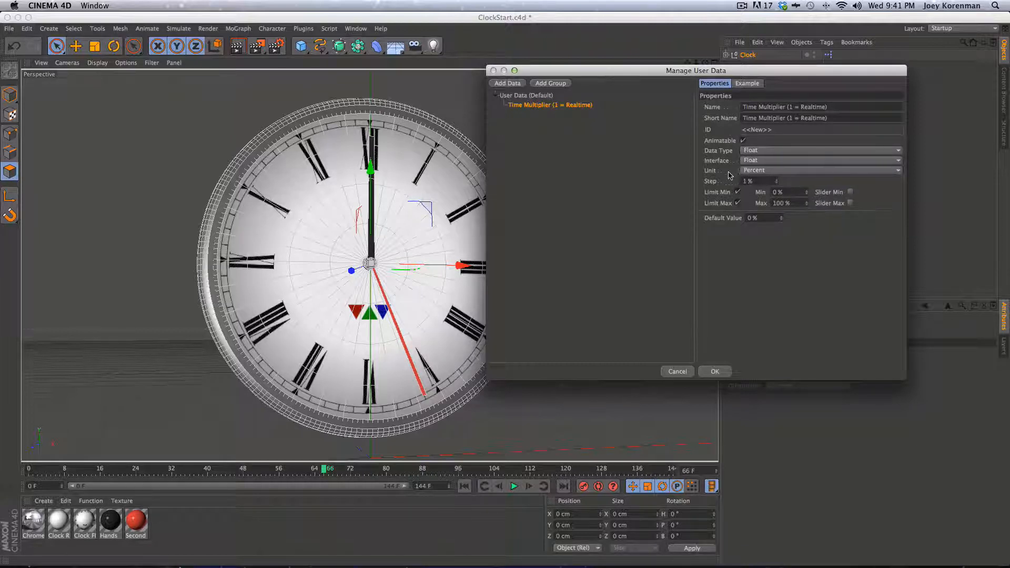
Step: Set the Time Multiplier entry's unit to Real and its step to 0.01
left_click(774, 172)
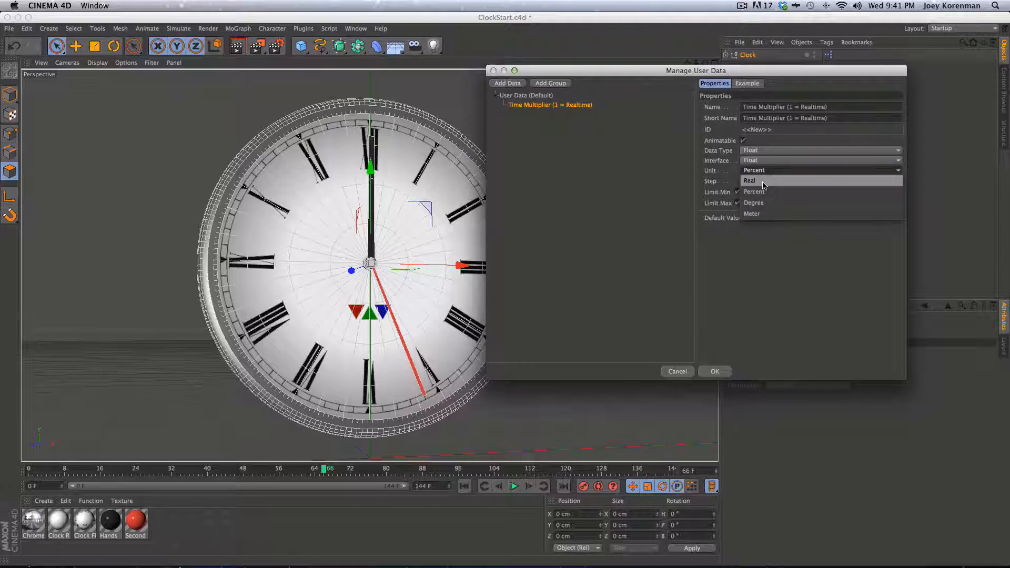
left_click(764, 182)
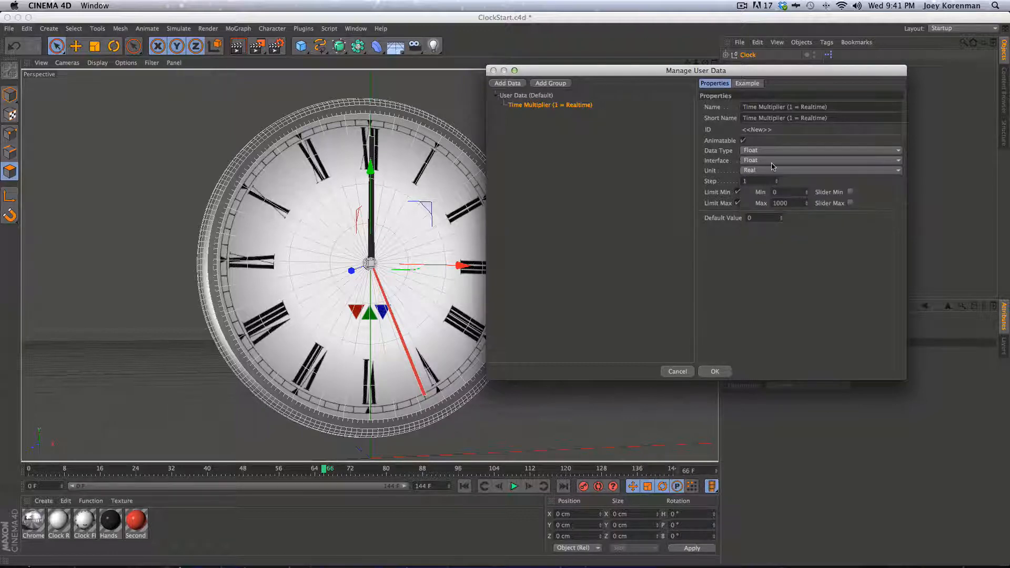
left_click(709, 184)
left_click_drag(766, 184, 724, 184)
type(".01")
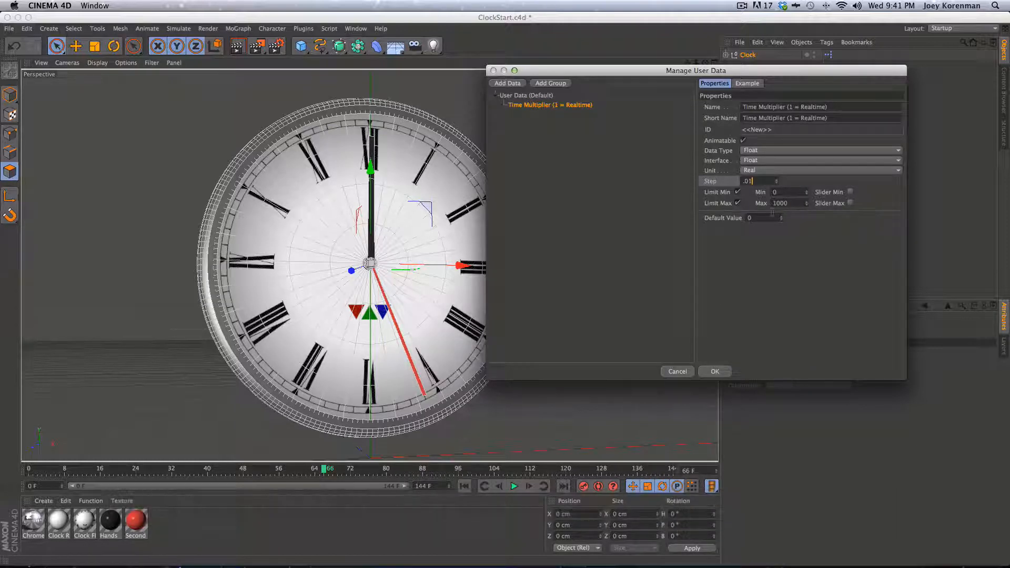
key("Tab")
Step: Turn off the Time Multiplier's maximum limit, set its default value to 1, and confirm the user data
left_click(738, 204)
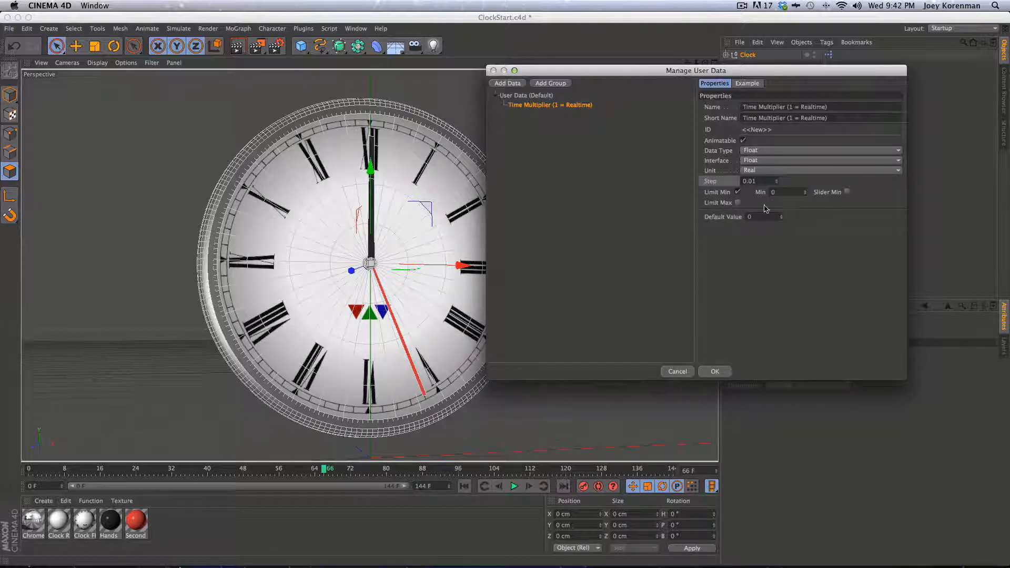
type("1")
key("Tab")
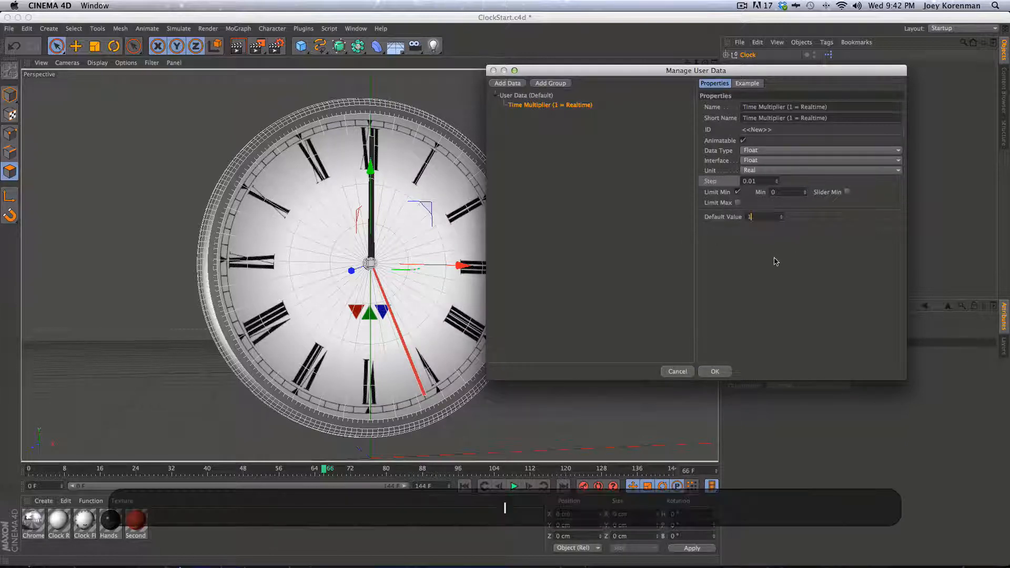
left_click(718, 372)
left_click(823, 275)
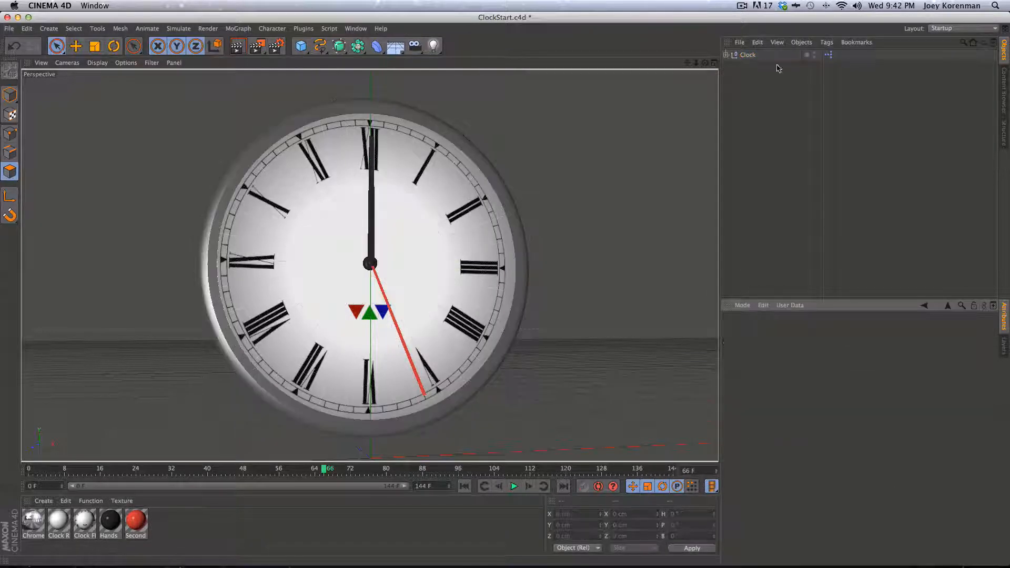
Step: Show the Clock null's User Data and scrub the Time Multiplier value upward to test the control
left_click(748, 54)
left_click(829, 342)
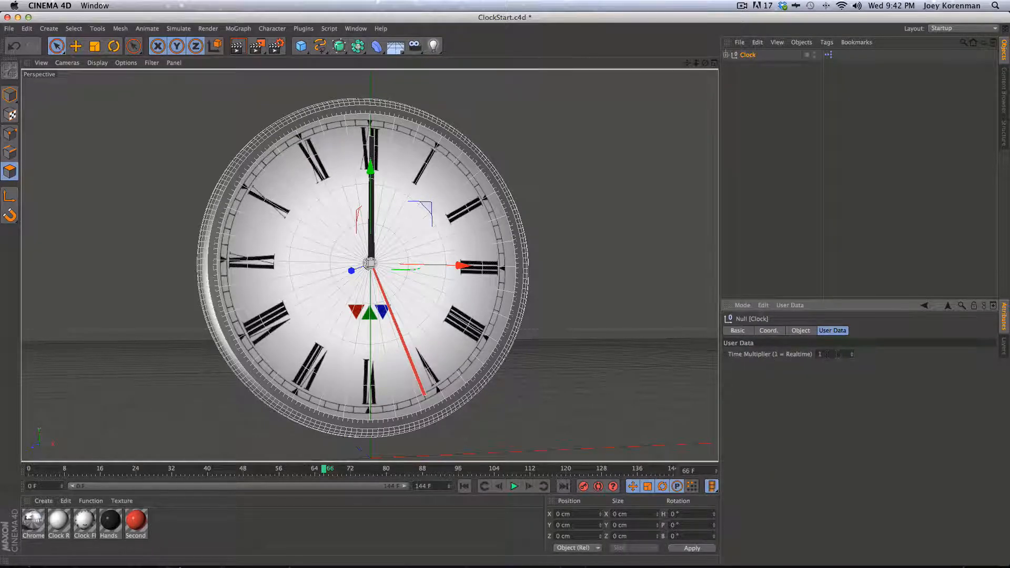
left_click_drag(853, 355, 840, 280)
left_click_drag(856, 359, 849, 292)
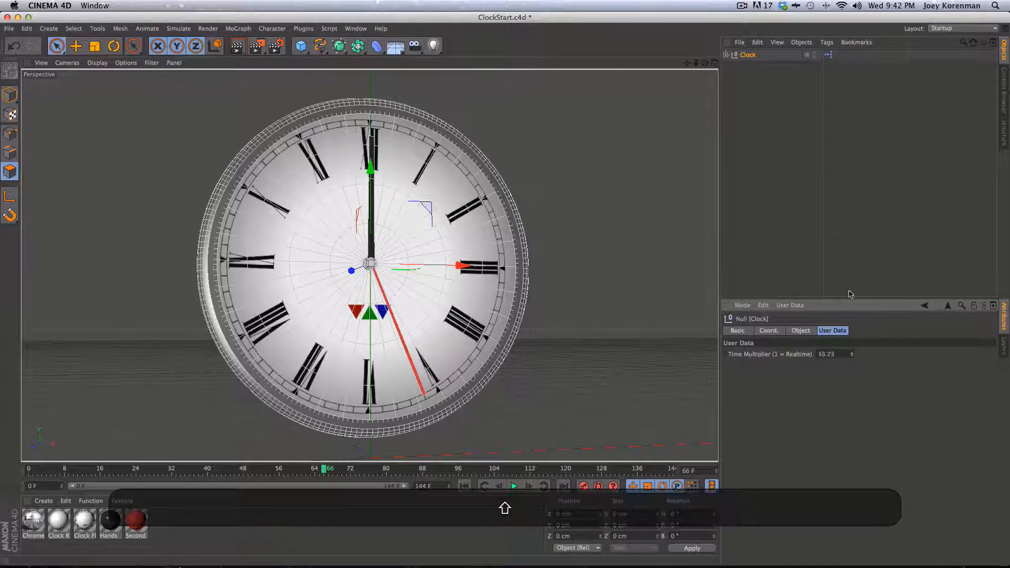
left_click(845, 122)
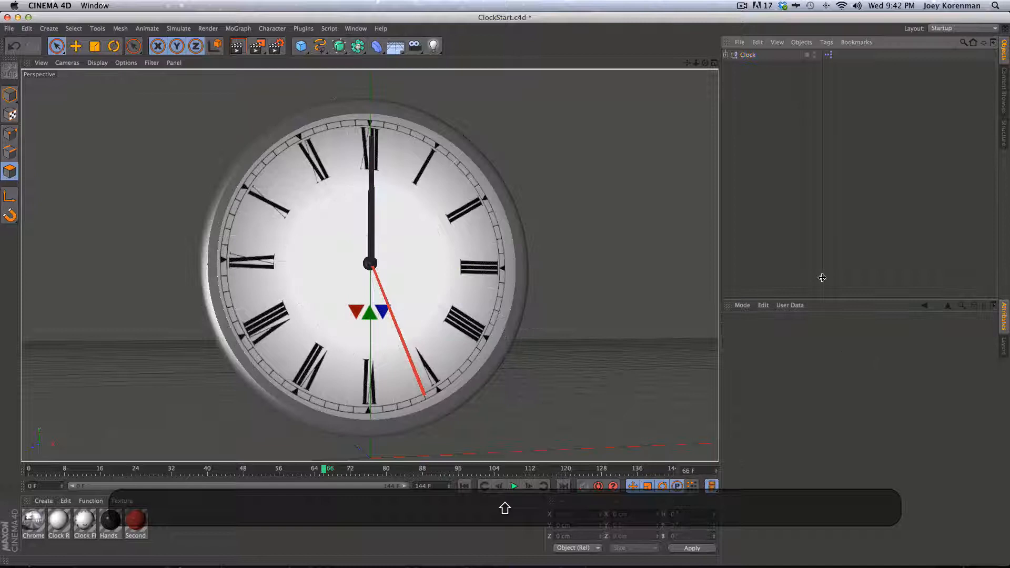
Step: Try Time Multiplier values of 0 and 100 on the Clock null
left_click(748, 55)
type("0")
key("Return")
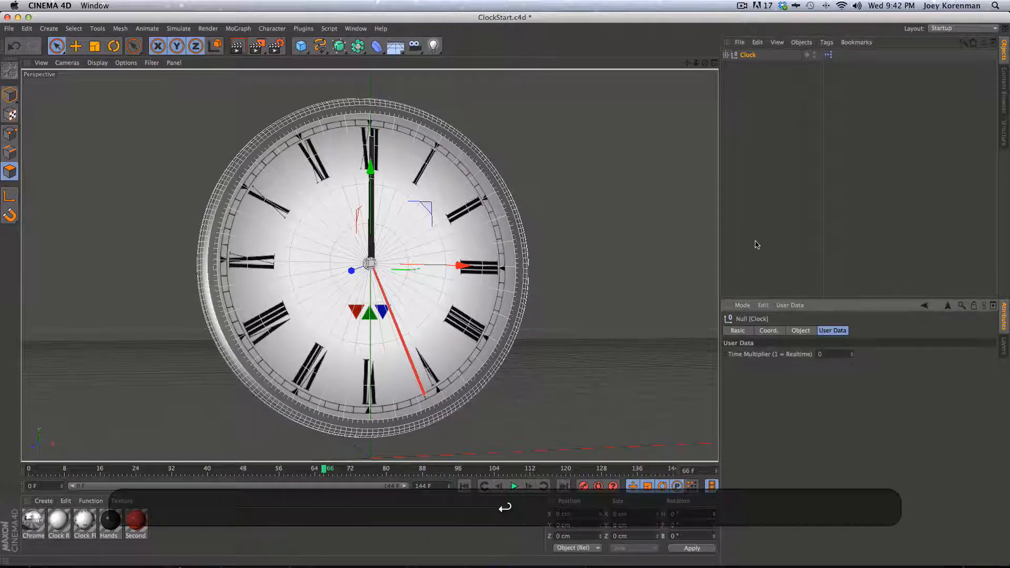
type("100")
key("Return")
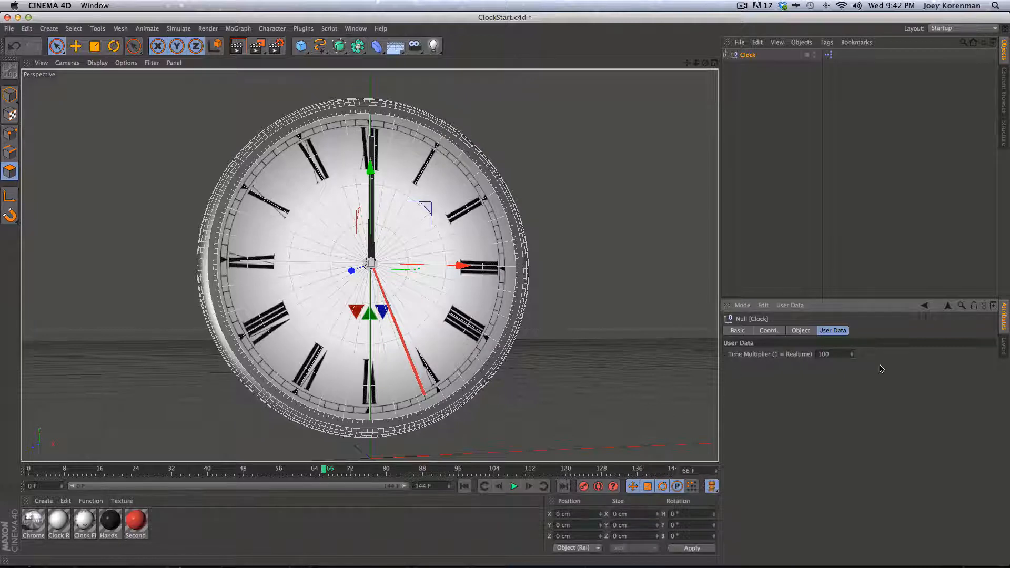
Step: Set the Clock's Time Multiplier to 1 and reopen its XPresso Editor, placed clear of the object list
left_click(778, 354)
type("1")
double_click(829, 54)
left_click_drag(682, 51, 529, 109)
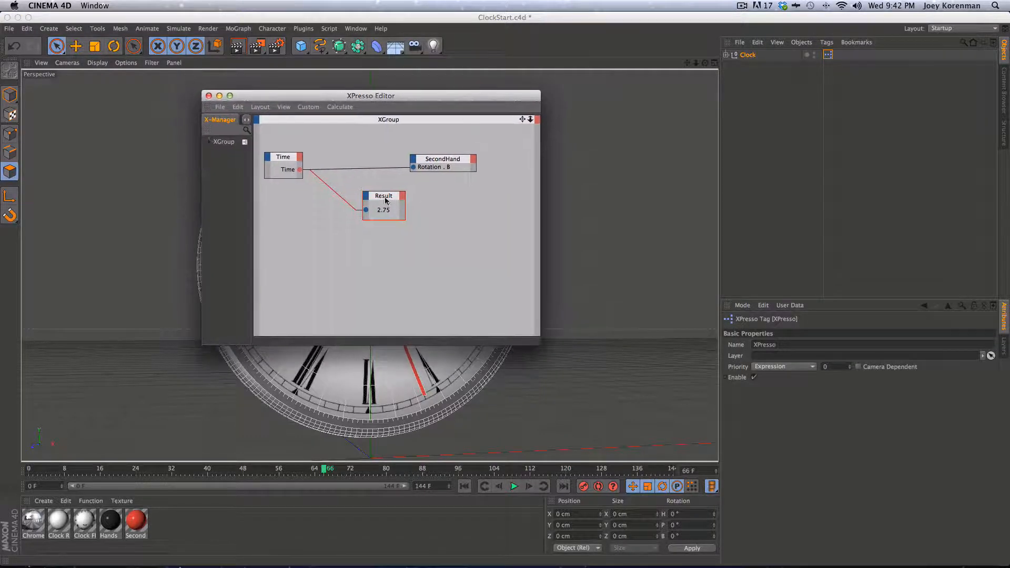
Step: Add the Clock null as a node in the XPresso graph, spacing out the Time and Result nodes to make room beneath Time
left_click_drag(388, 200, 406, 199)
left_click(751, 56)
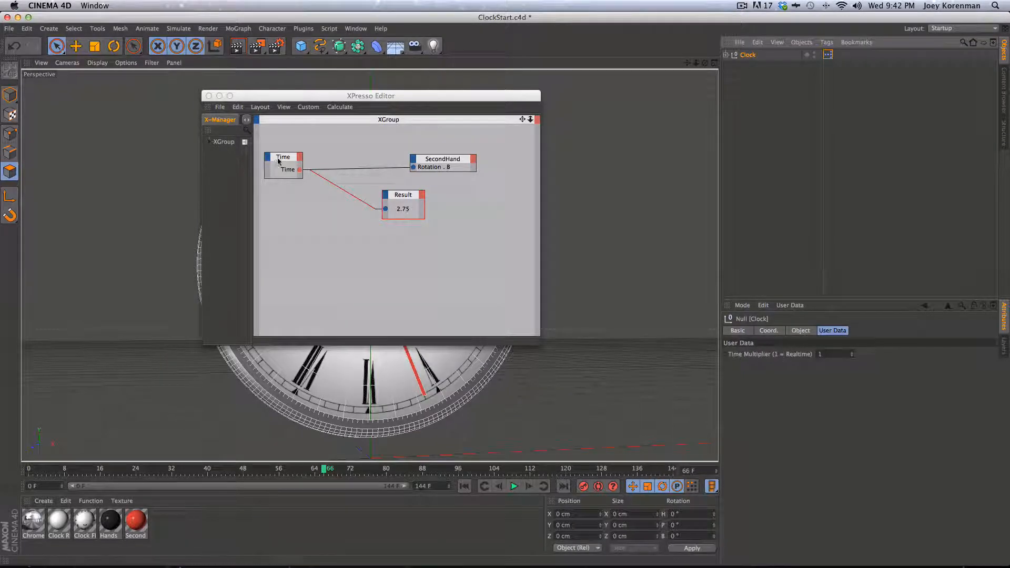
left_click_drag(278, 161, 324, 162)
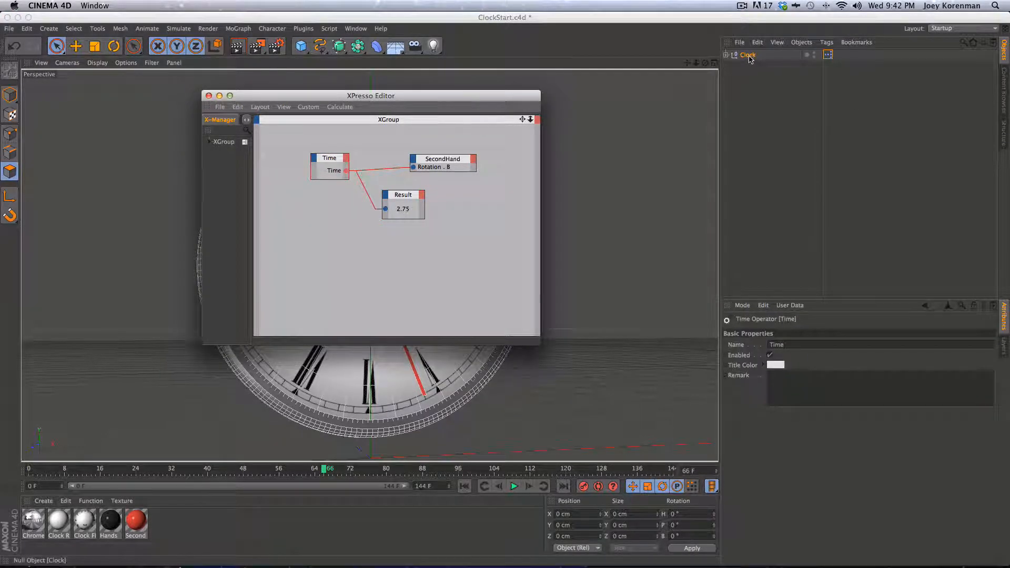
left_click(751, 59)
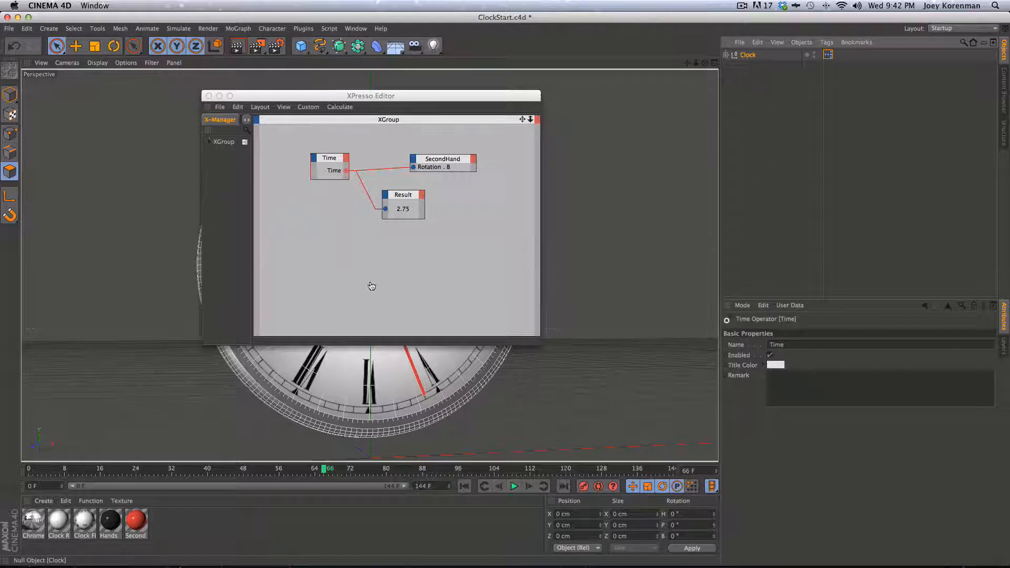
left_click_drag(296, 227, 291, 200)
left_click(311, 225)
left_click(748, 55)
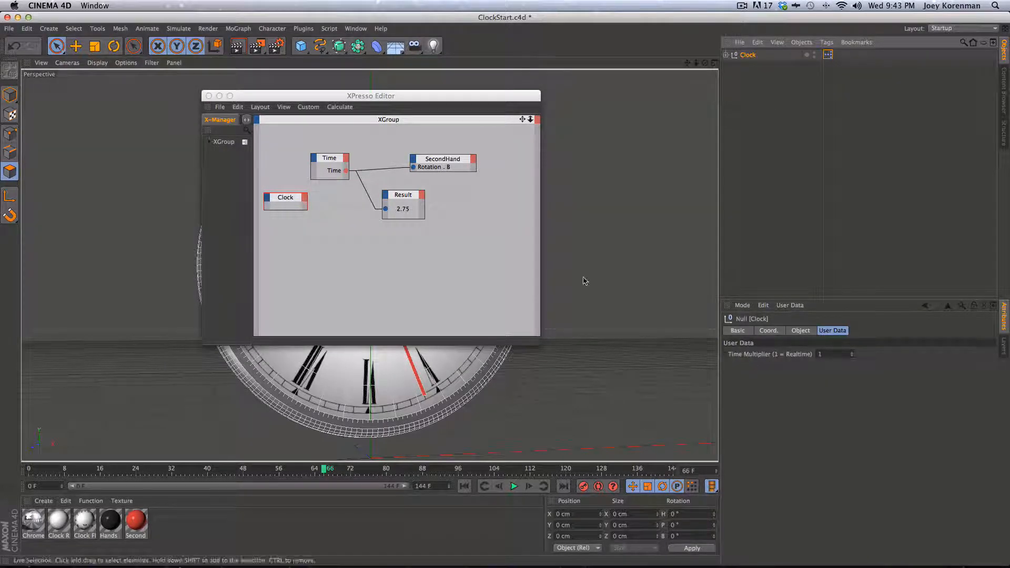
left_click_drag(292, 200, 317, 211)
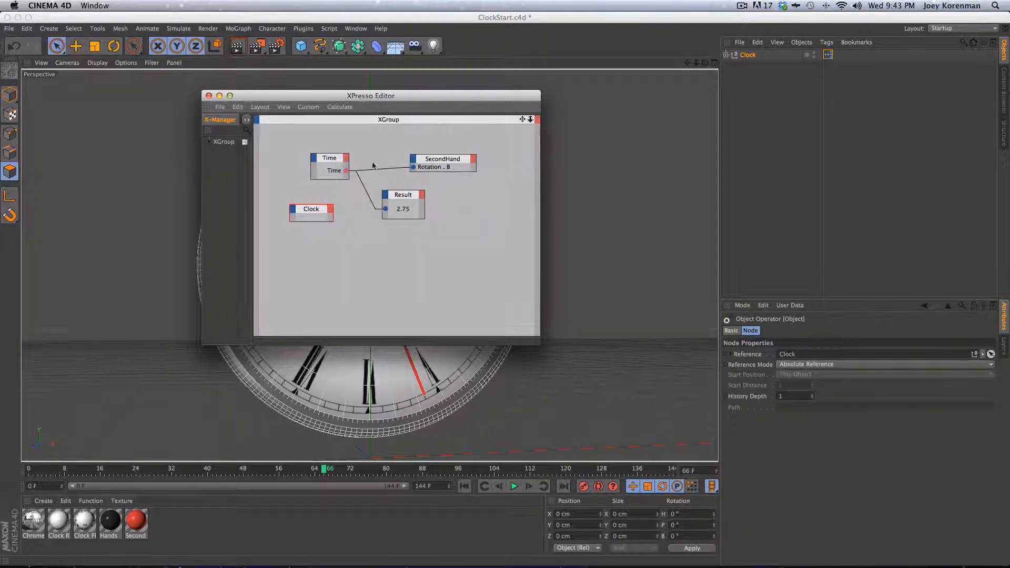
left_click(523, 363)
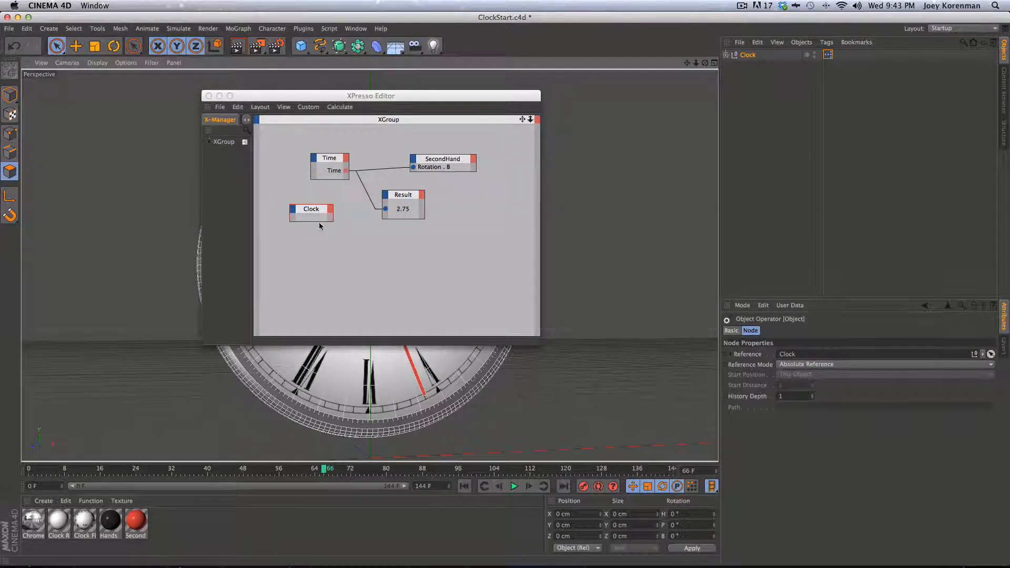
left_click_drag(318, 212, 310, 214)
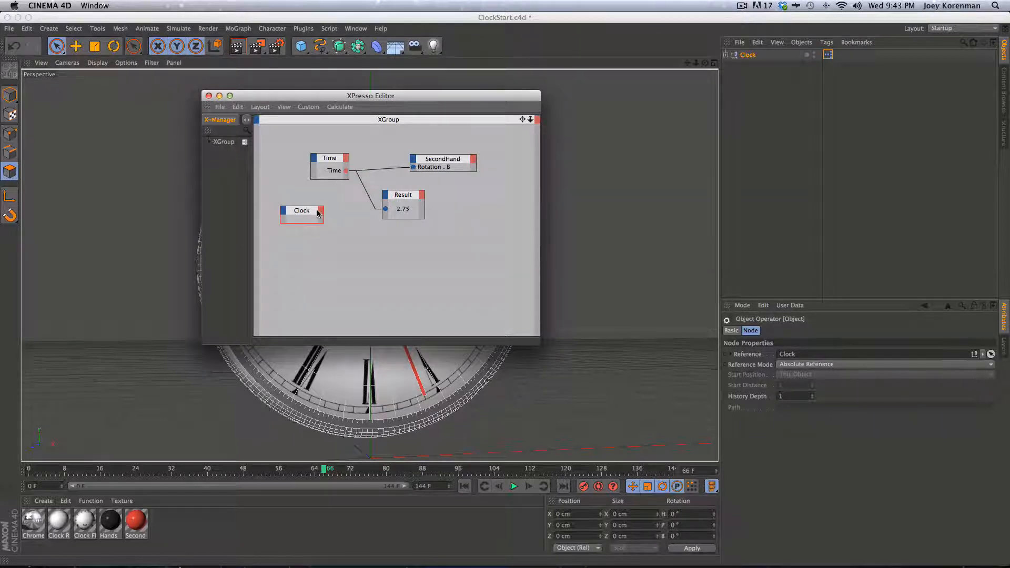
Step: Add the Time Multiplier user data as an output port on the Clock node and place the node just beneath Time
left_click(318, 214)
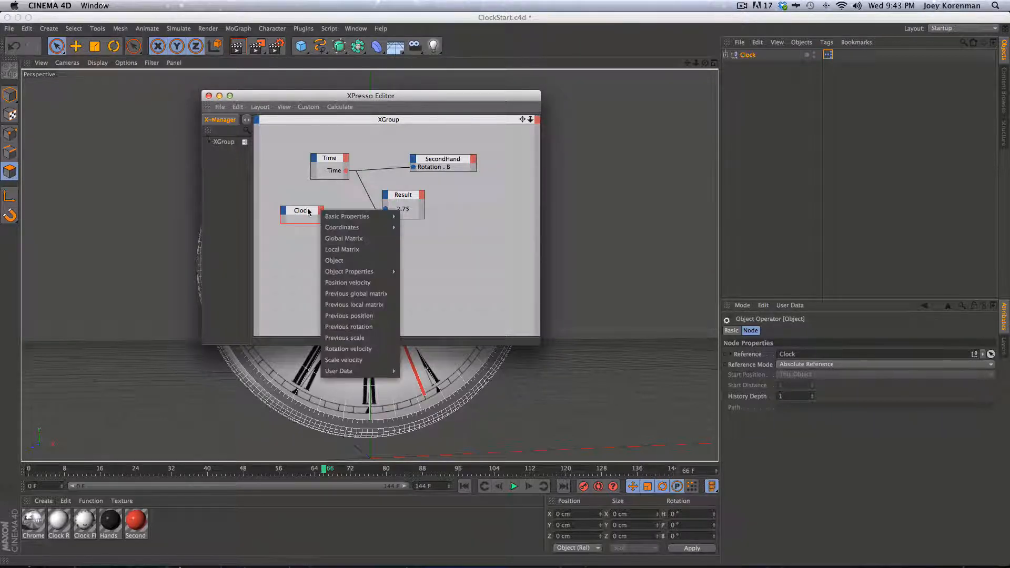
mouse_move(337, 218)
mouse_move(364, 371)
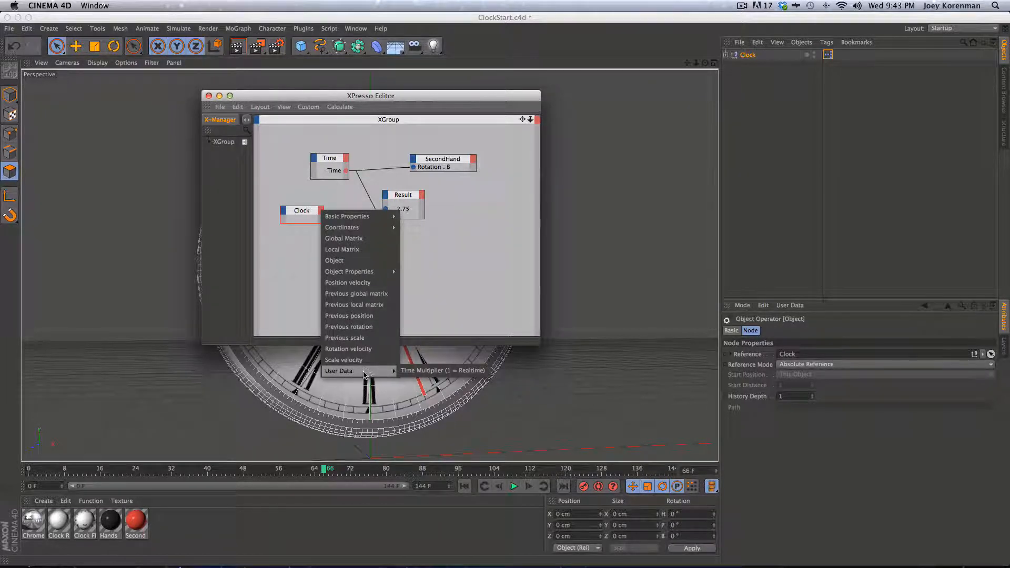
left_click(435, 372)
left_click_drag(323, 223, 320, 190)
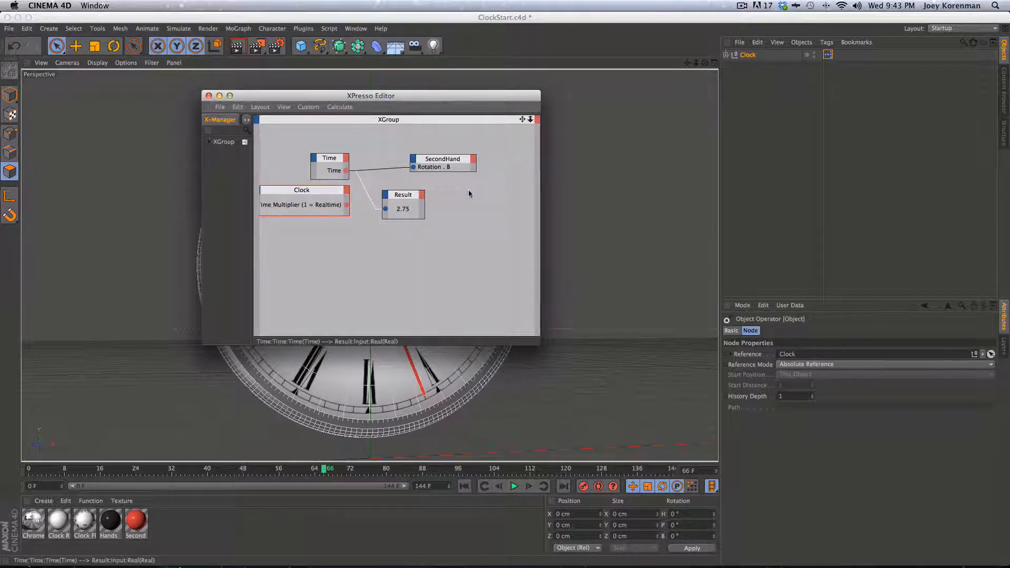
Step: Disconnect the Time node from both Result and SecondHand, moving those two nodes farther away from it
left_click_drag(408, 195, 489, 221)
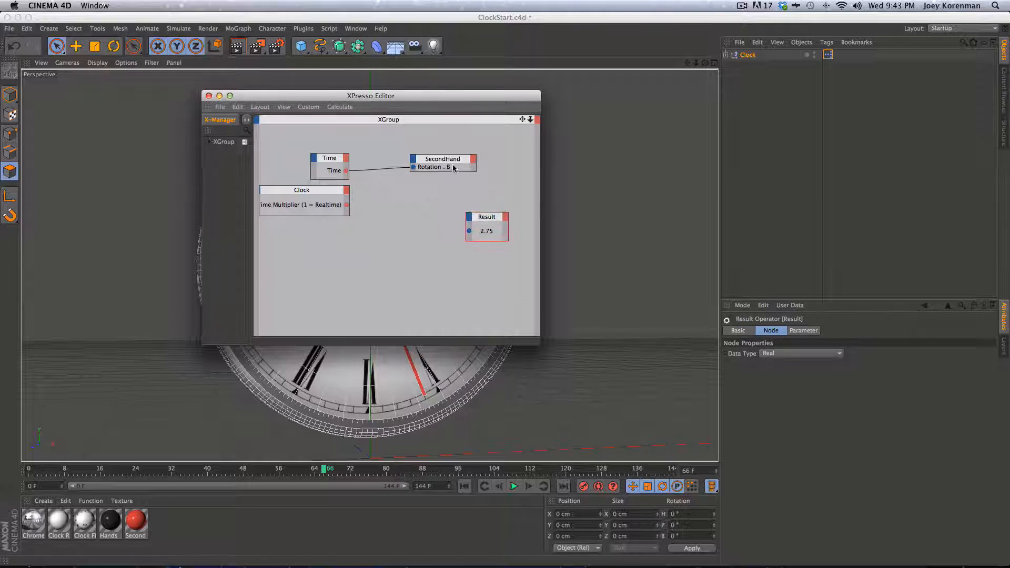
left_click_drag(451, 163, 483, 166)
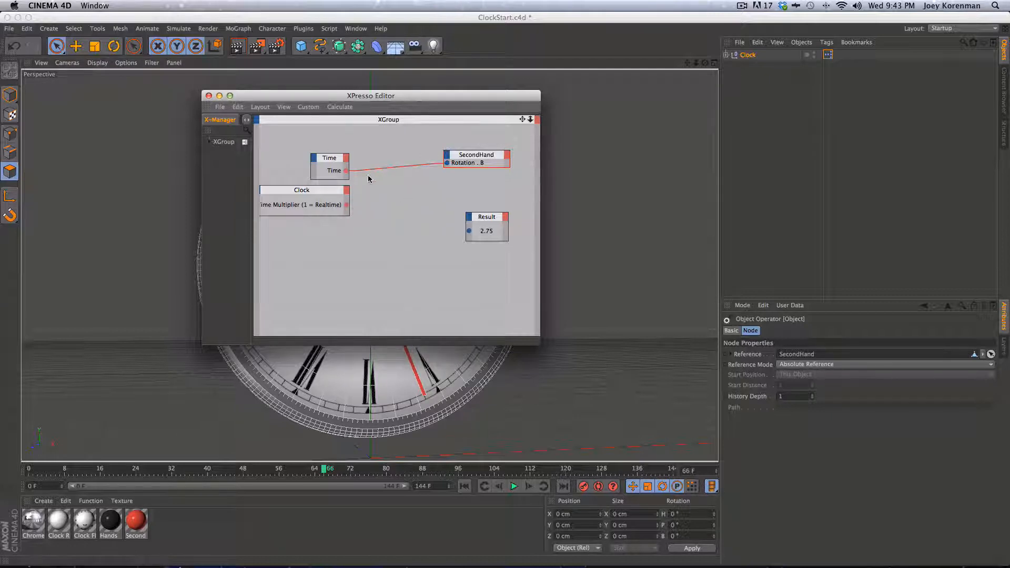
right_click(313, 125)
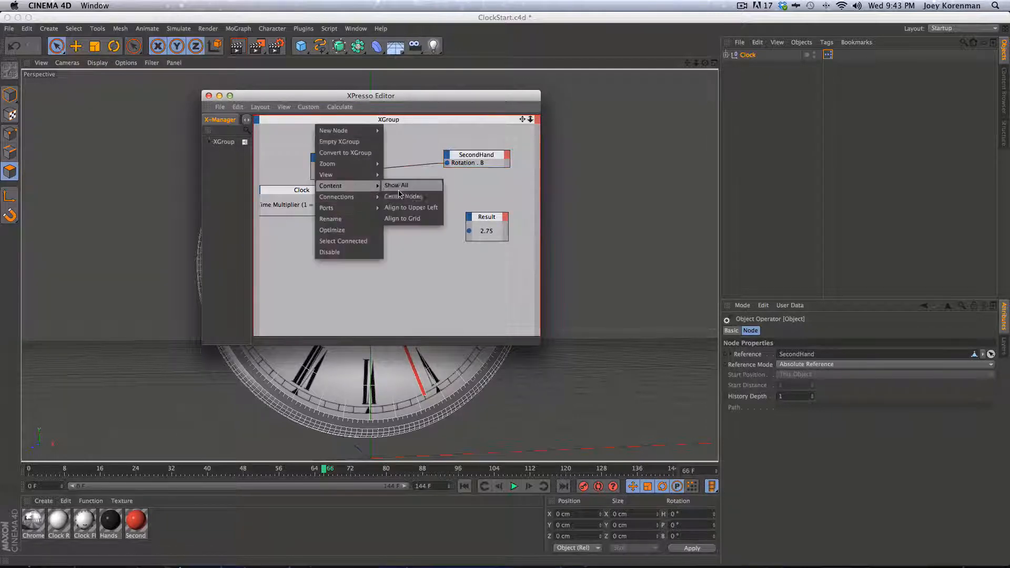
left_click(410, 144)
left_click(360, 169)
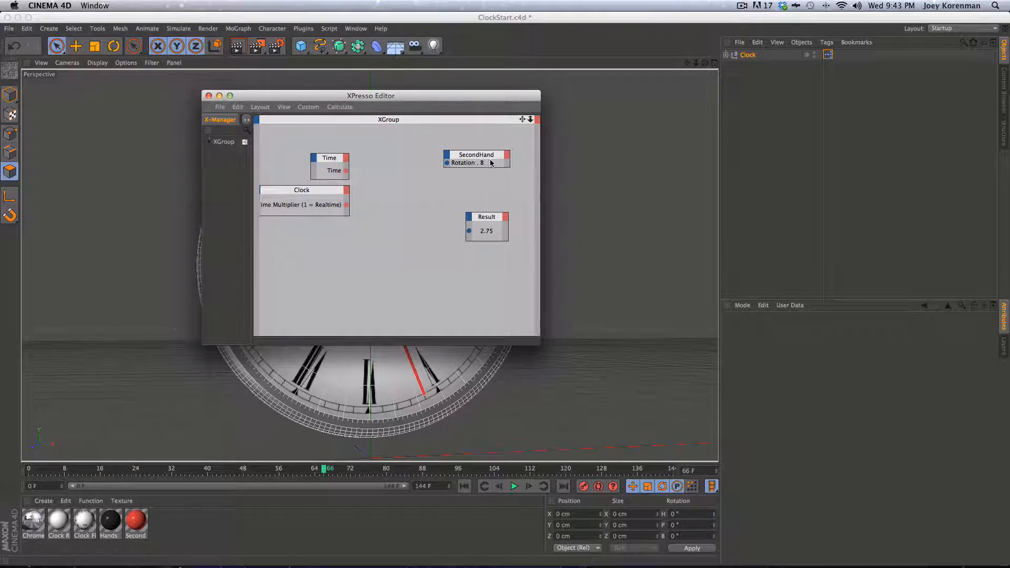
Step: Move the XPresso Editor window off the clock face and enlarge it for more node space
left_click_drag(490, 98, 822, 68)
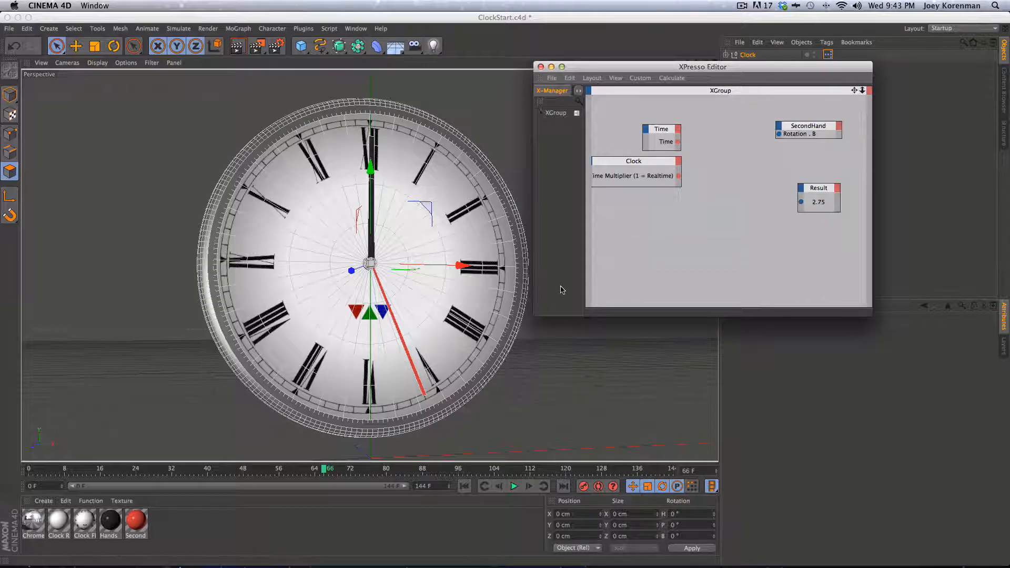
left_click_drag(888, 318, 969, 341)
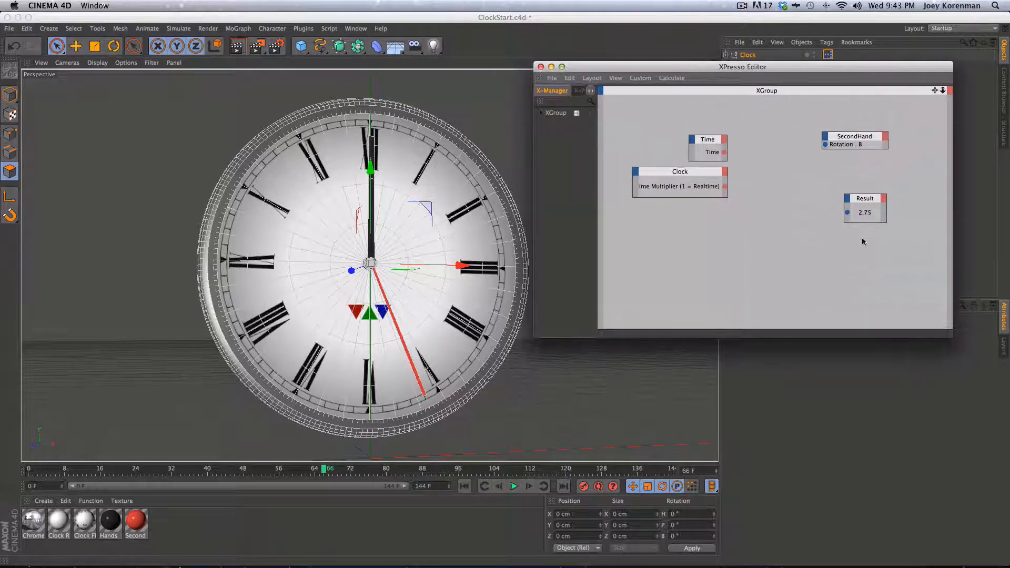
left_click_drag(735, 66, 750, 37)
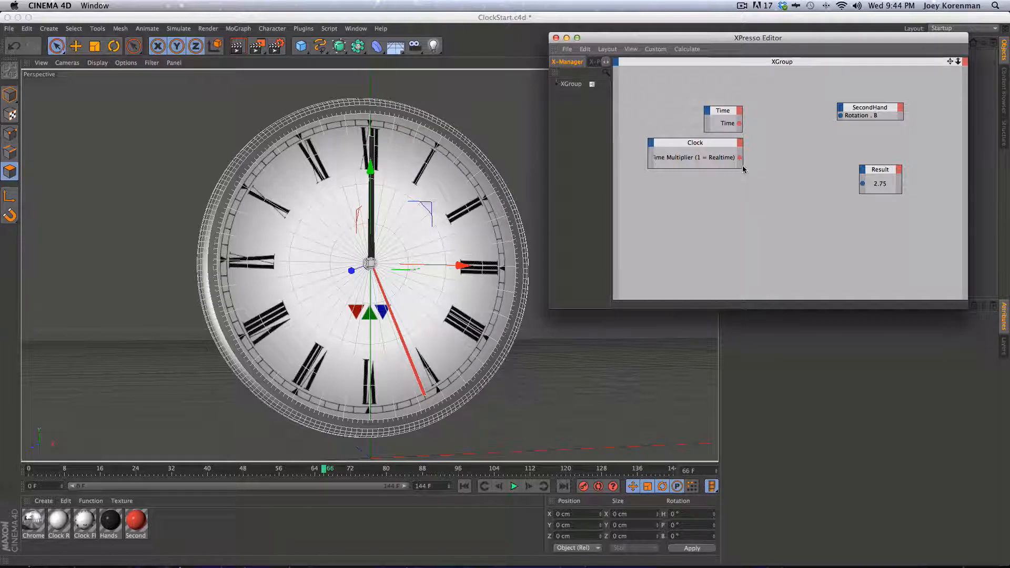
Step: Widen the Clock node so its full Time Multiplier port label is readable, and position it below the Time node
left_click_drag(743, 169, 755, 169)
left_click_drag(698, 146, 687, 149)
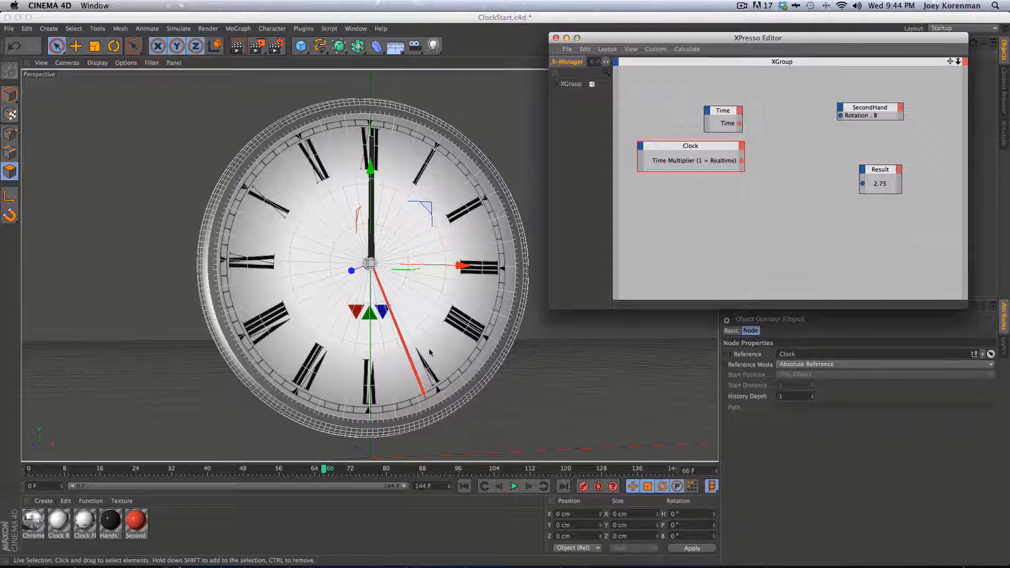
left_click(790, 241)
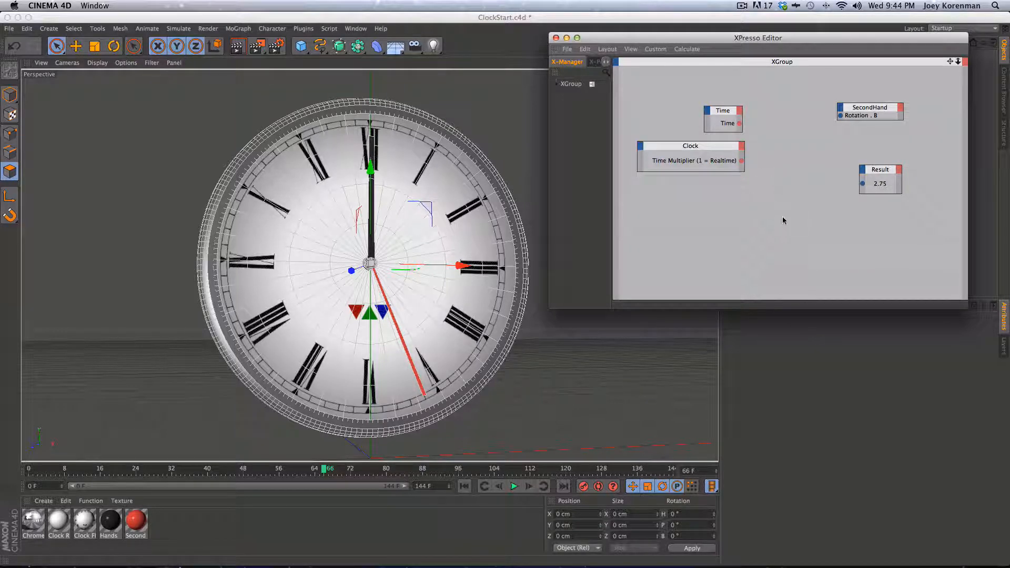
left_click_drag(696, 149, 681, 163)
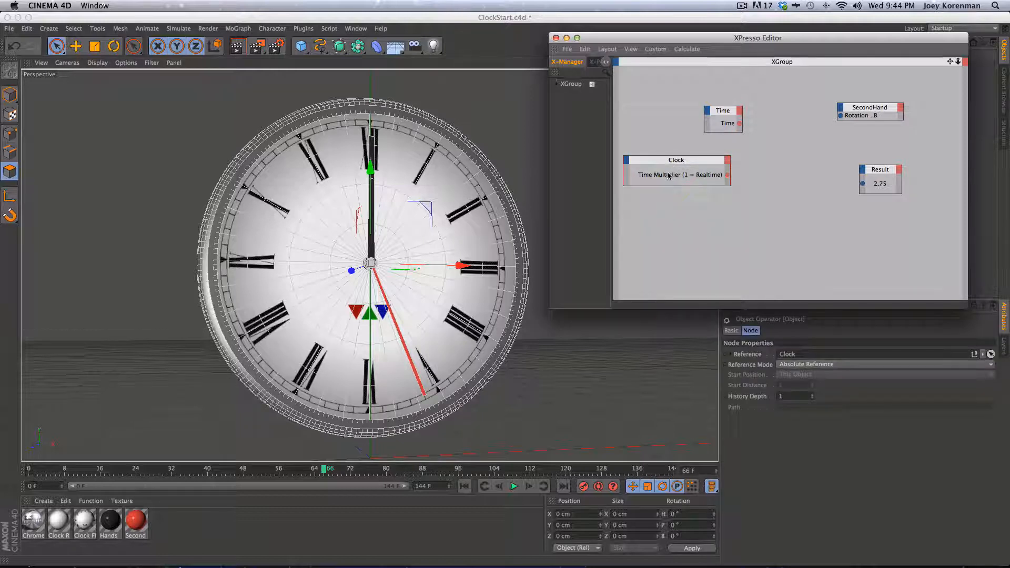
left_click_drag(678, 163, 679, 164)
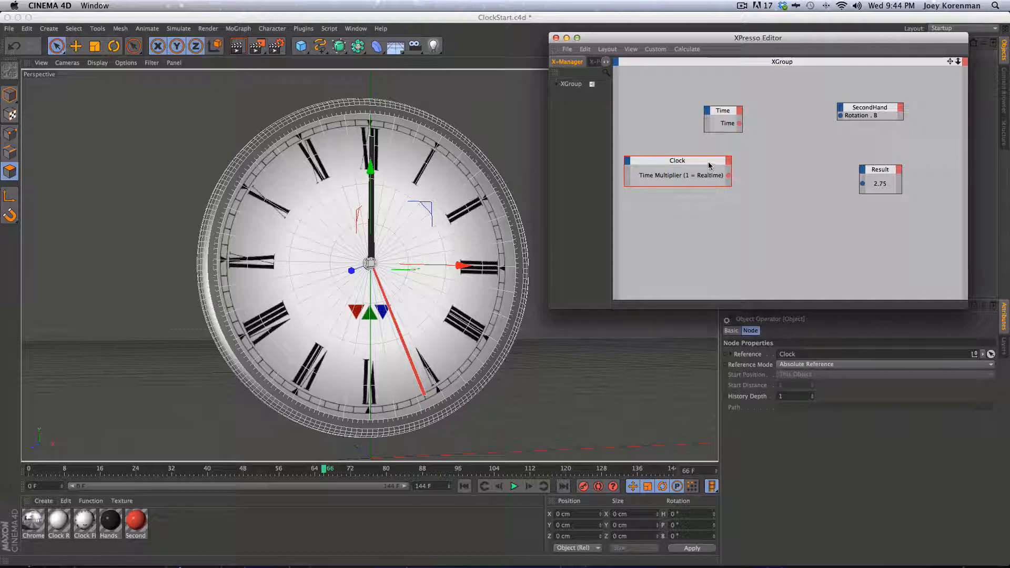
left_click_drag(709, 166, 707, 166)
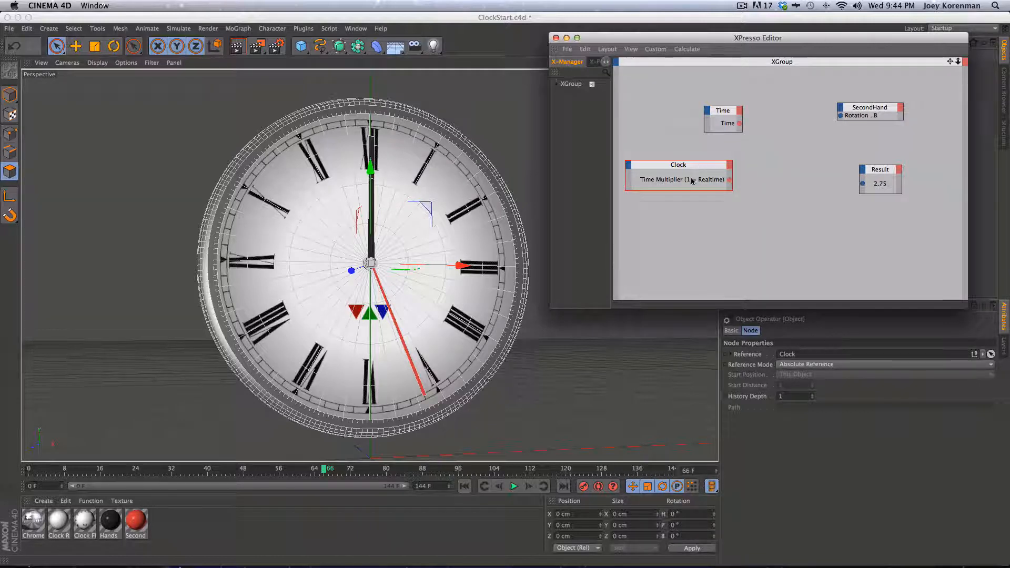
Step: Add a Math node from the XPresso Calculate nodes and arrange it beside the Time and Clock nodes
left_click(772, 193)
right_click(777, 187)
left_click(765, 186)
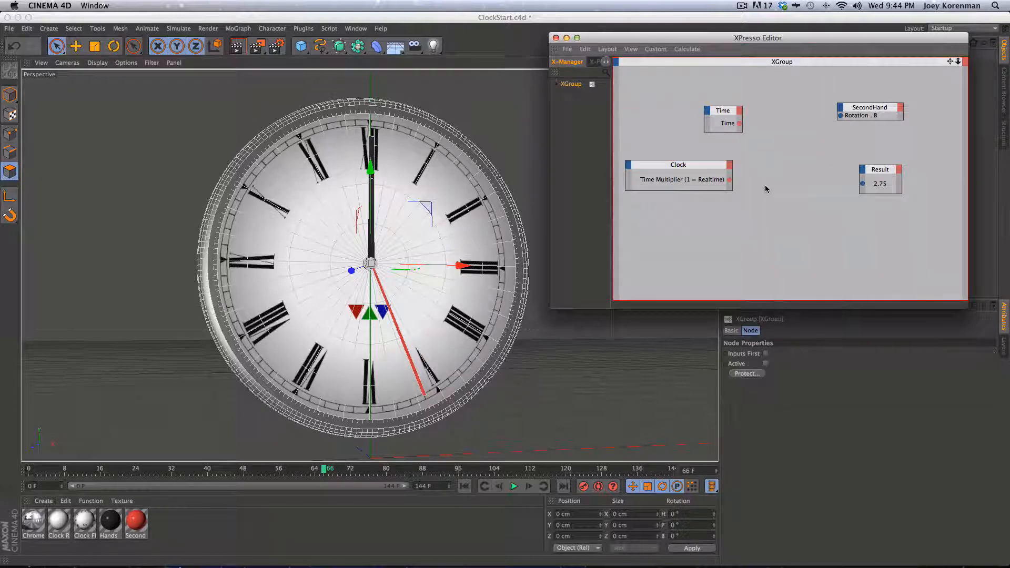
right_click(771, 190)
mouse_move(784, 195)
left_click(864, 192)
right_click(805, 201)
left_click(784, 205)
right_click(770, 216)
mouse_move(800, 220)
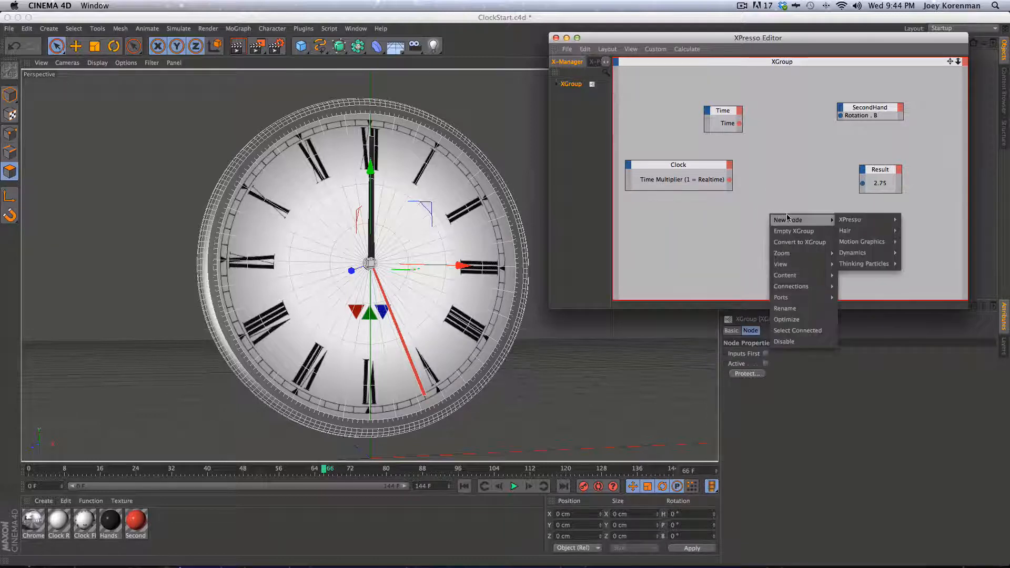
mouse_move(885, 220)
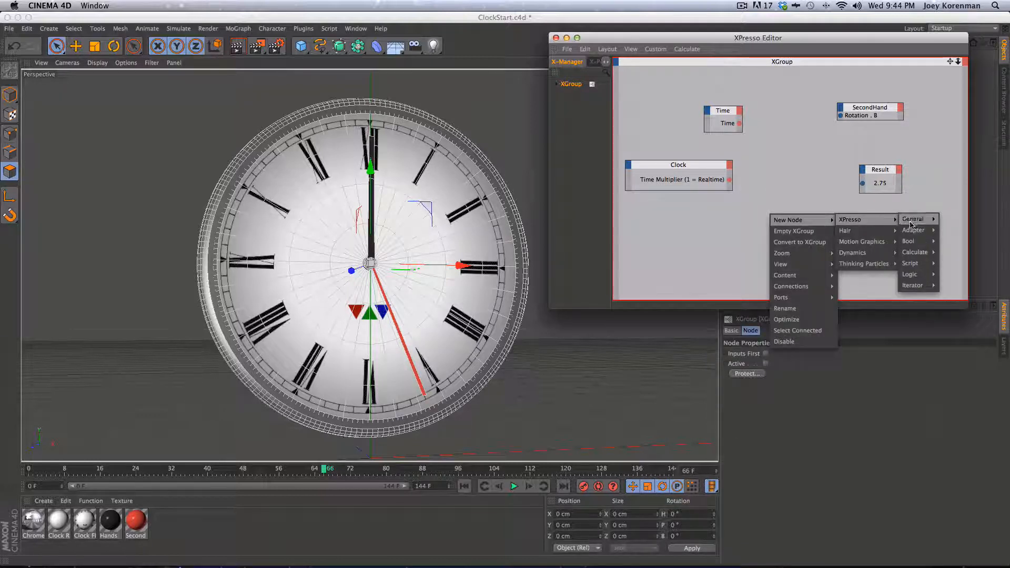
mouse_move(921, 255)
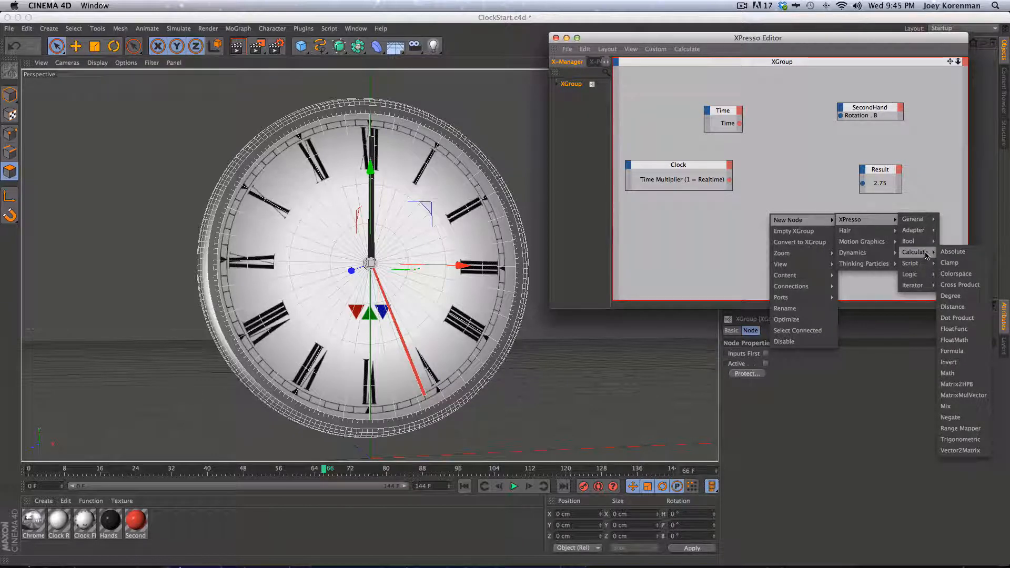
left_click(948, 373)
left_click_drag(774, 205, 787, 163)
left_click_drag(720, 114, 720, 136)
Step: Set the Math node's function to Multiply
left_click(784, 164)
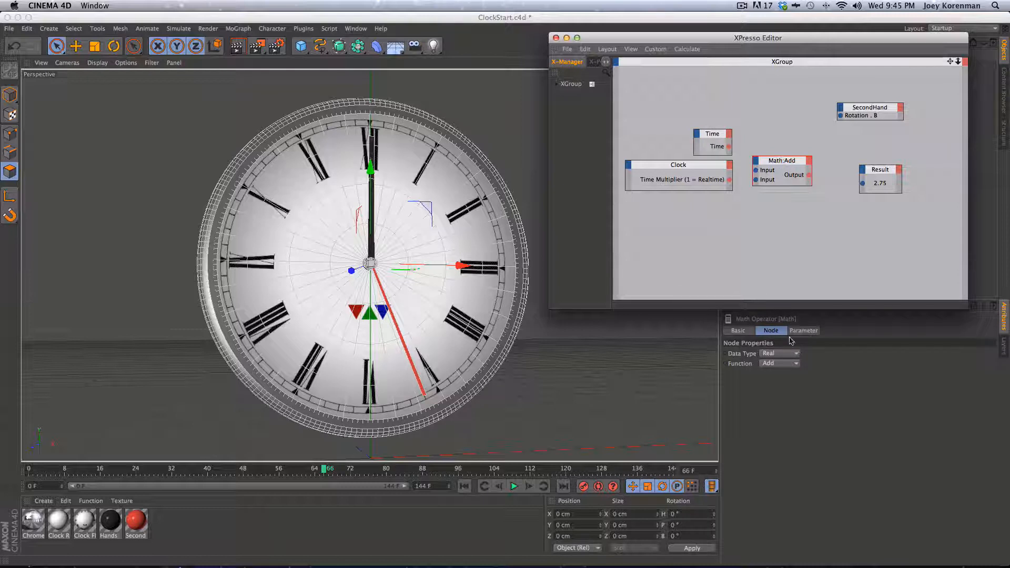
left_click(793, 364)
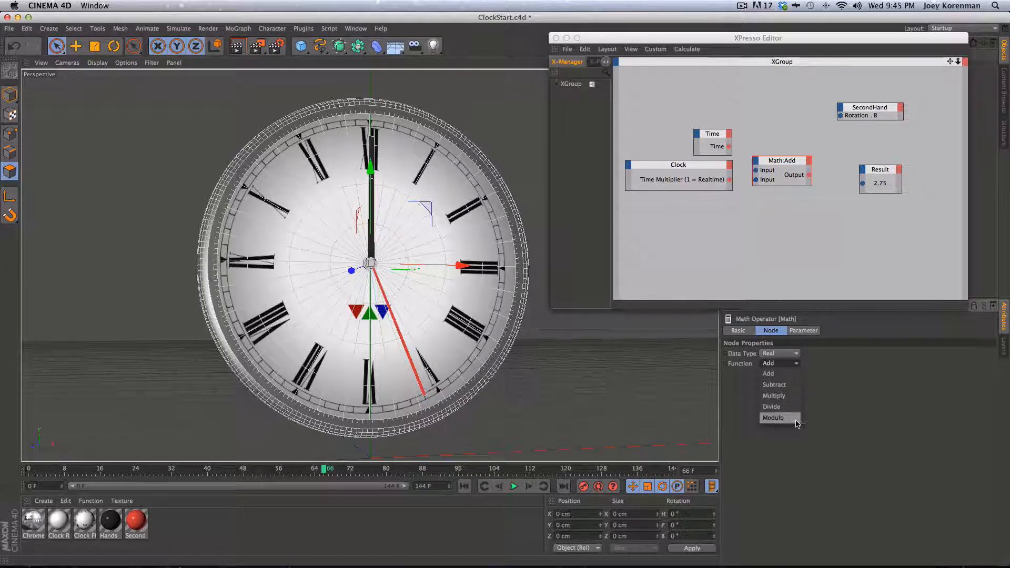
left_click(843, 403)
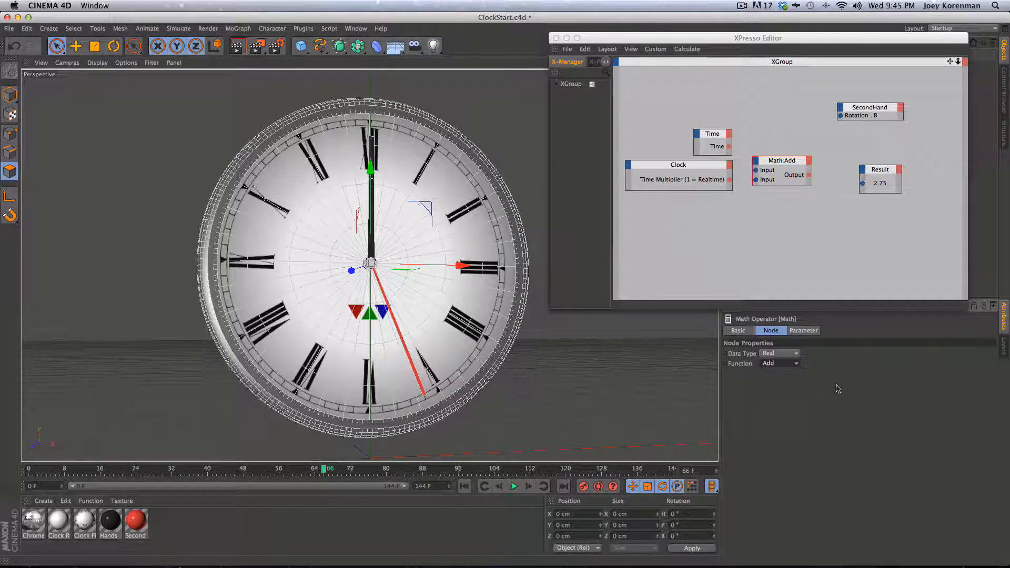
left_click_drag(774, 162, 772, 154)
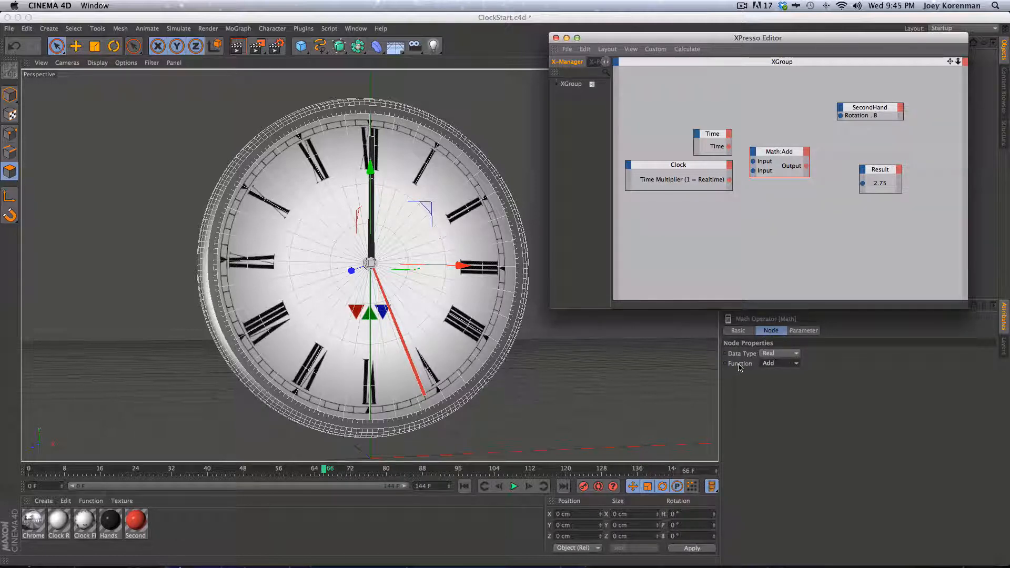
left_click(790, 364)
left_click(791, 396)
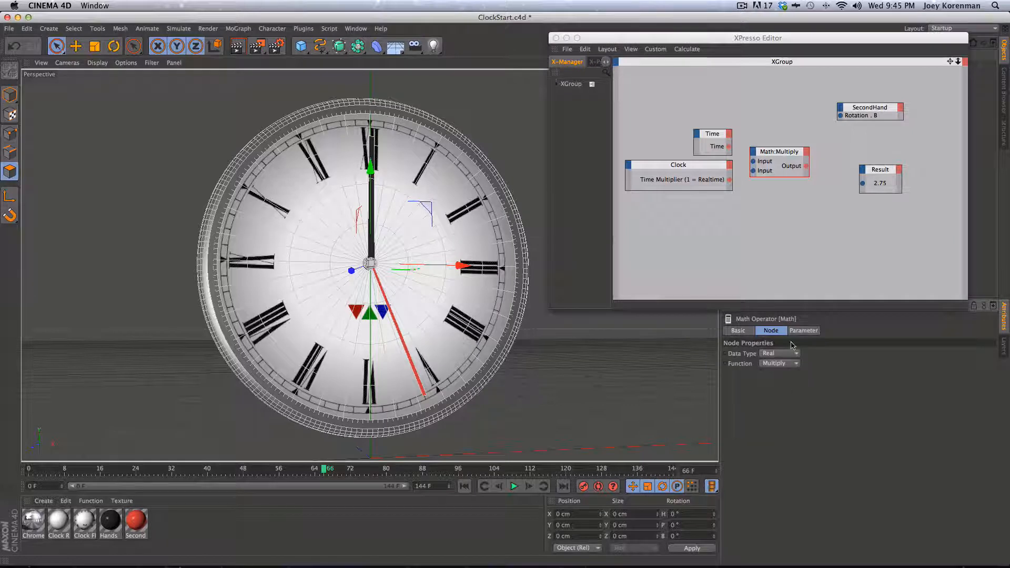
Step: Connect the Time output and the Clock's Time Multiplier output to the two inputs of the Math:Multiply node
left_click(748, 210)
left_click_drag(730, 184, 774, 154)
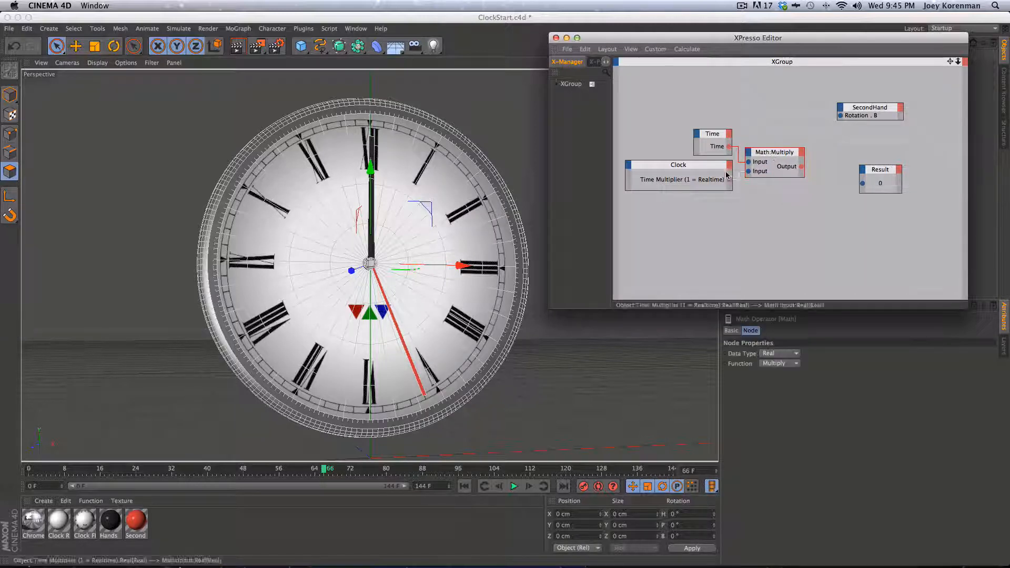
left_click(706, 172)
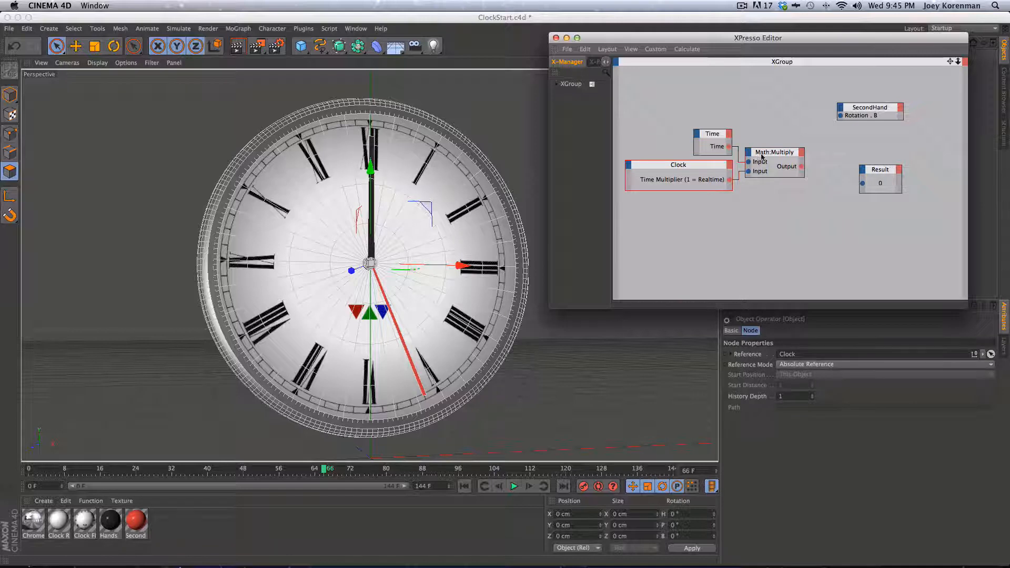
left_click_drag(762, 156, 772, 156)
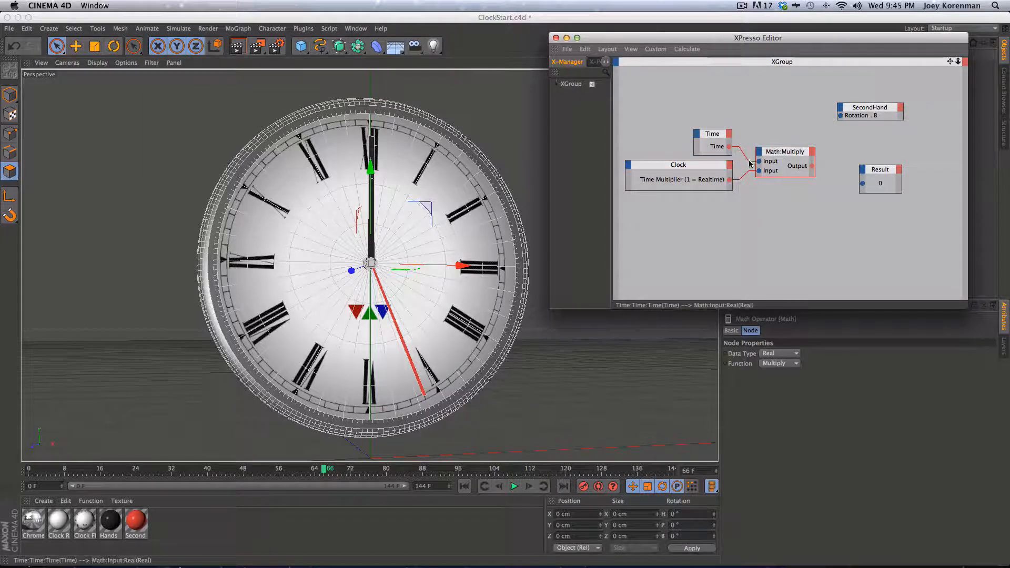
left_click(748, 143)
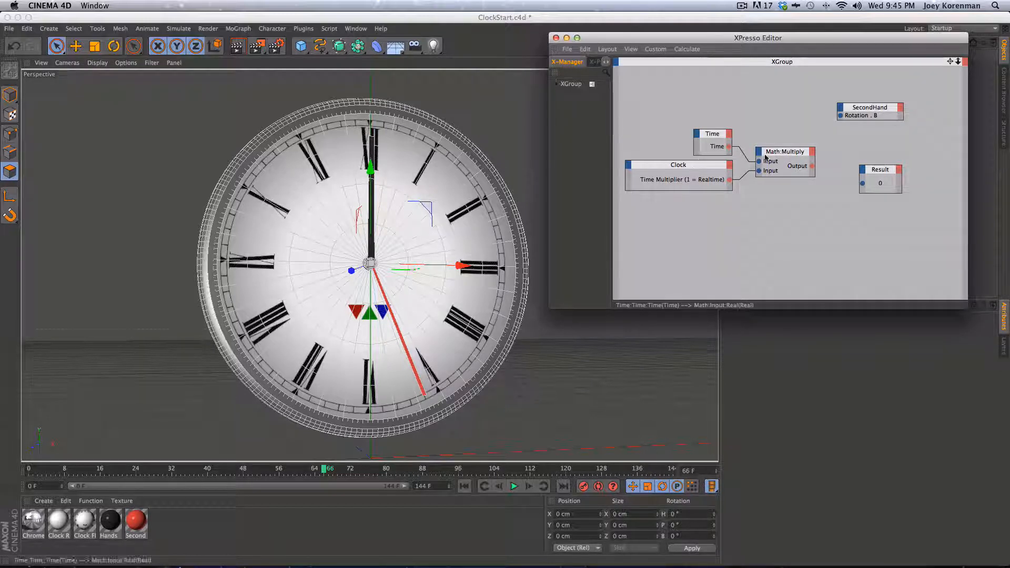
Step: Disconnect the Time node from Math:Multiply and move it clear above the other nodes
left_click(750, 163)
left_click_drag(715, 135, 699, 78)
left_click(778, 153)
left_click_drag(778, 154, 777, 157)
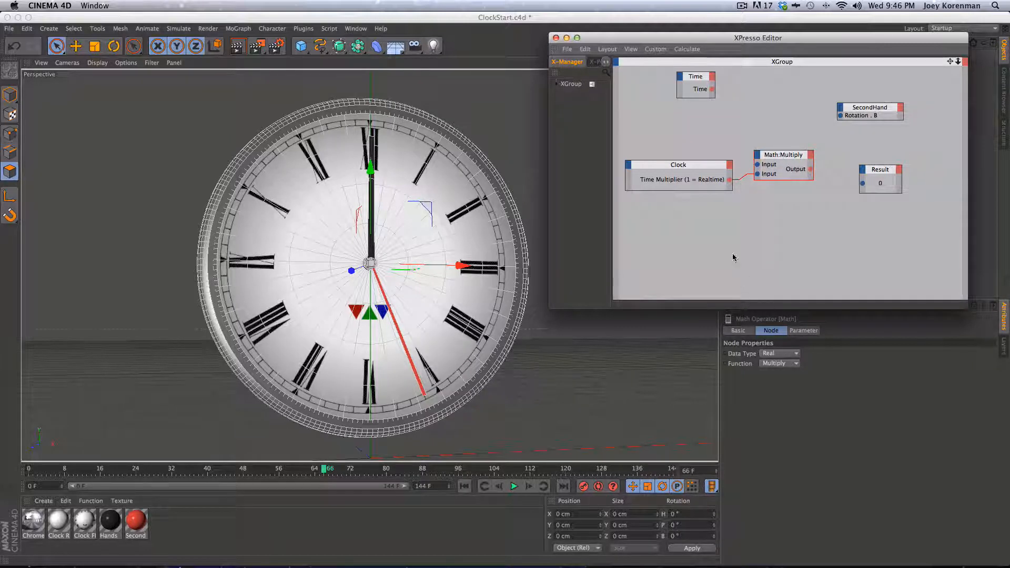
right_click(711, 138)
mouse_move(737, 141)
mouse_move(795, 141)
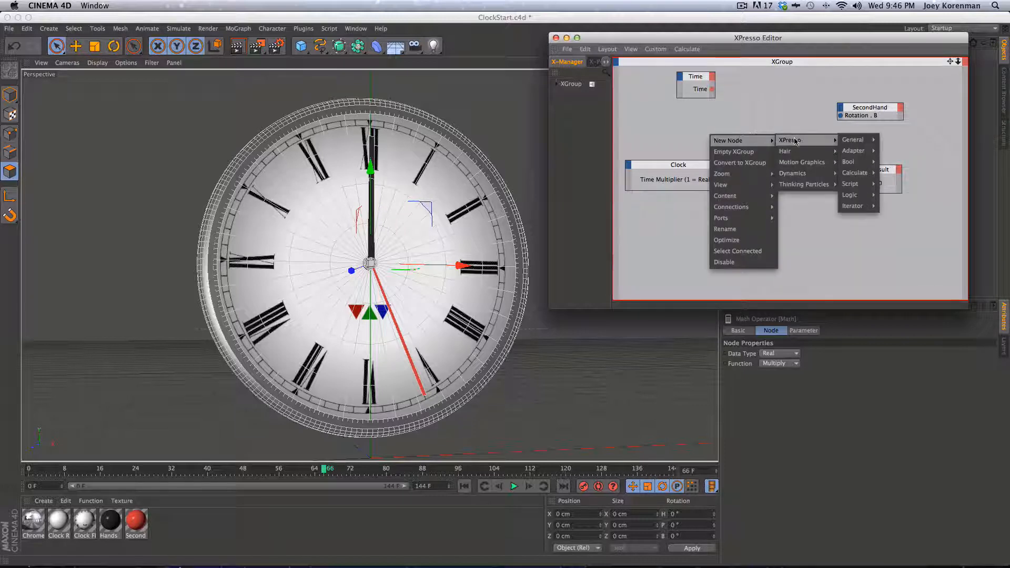
mouse_move(851, 146)
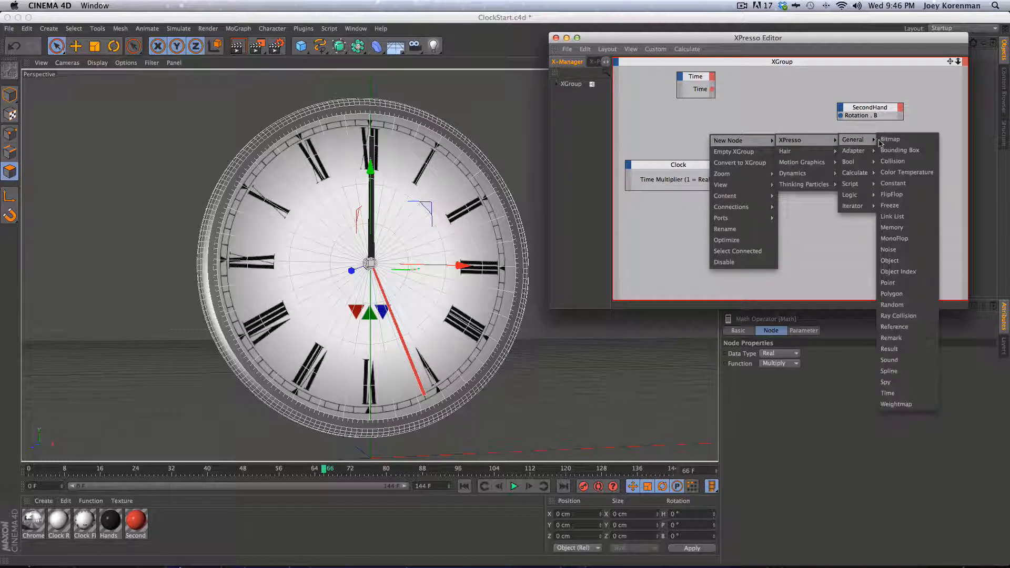
left_click(893, 183)
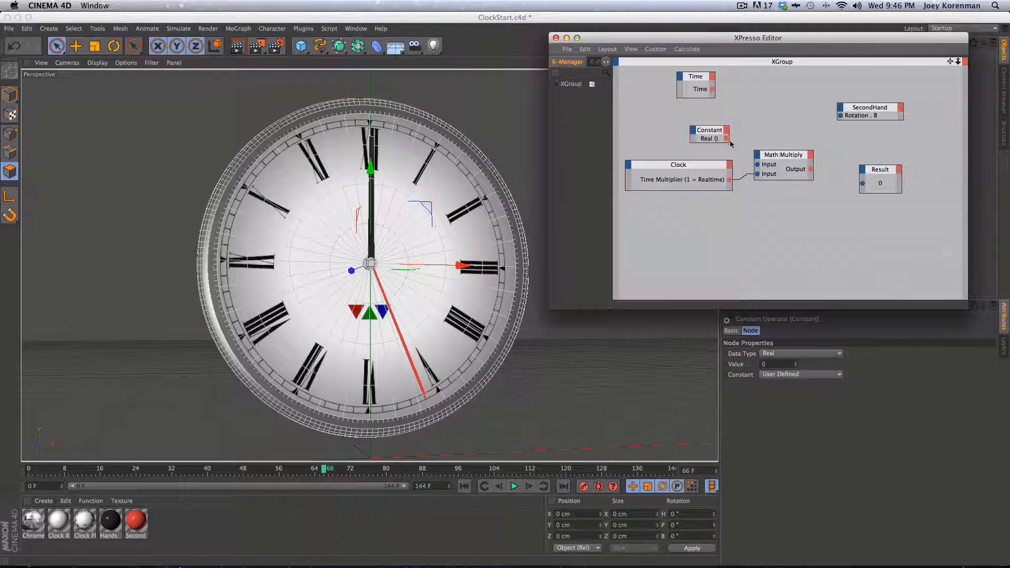
mouse_move(715, 132)
left_mouse_down()
mouse_move(725, 136)
mouse_move(713, 135)
left_mouse_up()
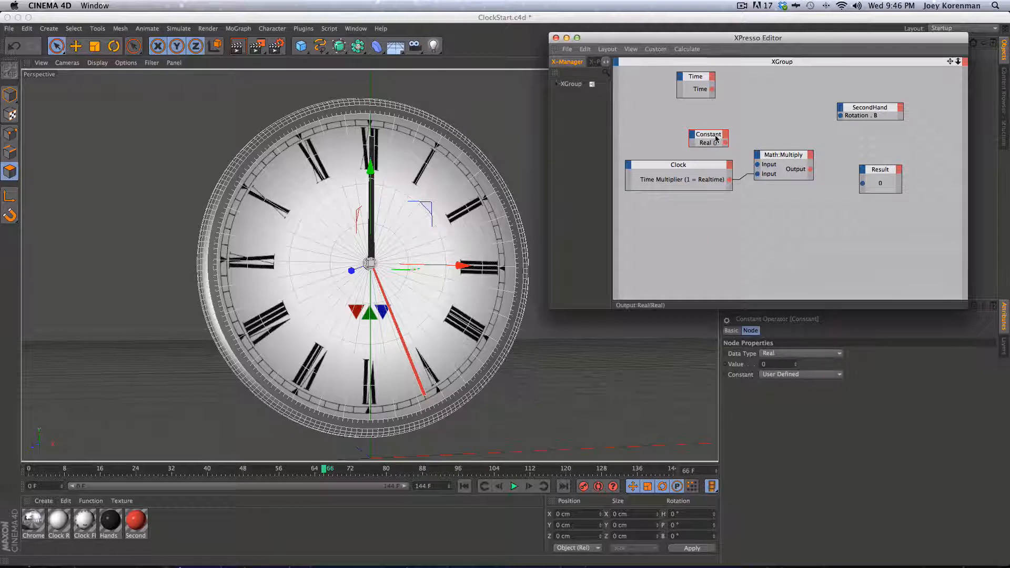
key("BackSpace")
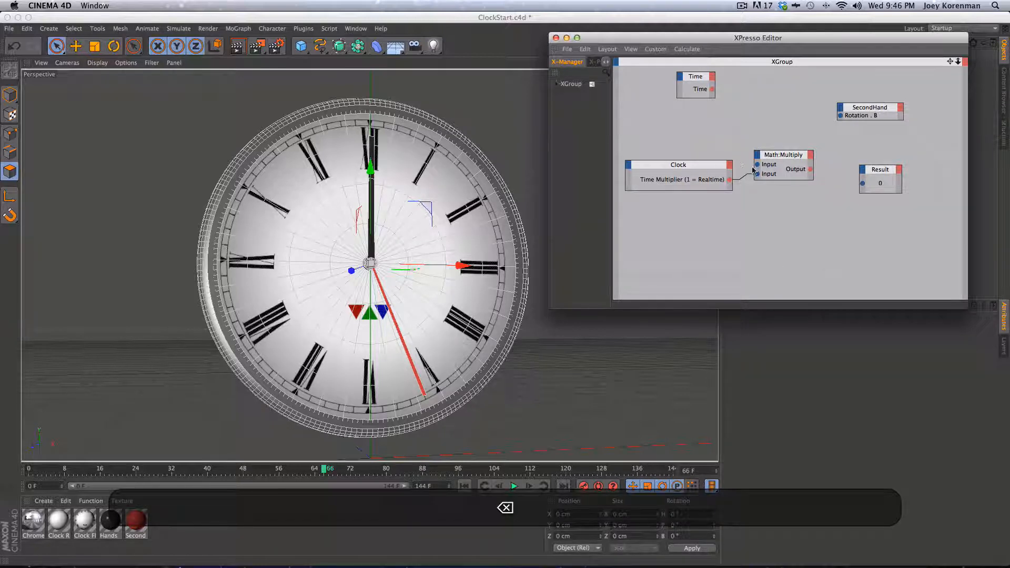
Step: Set the unconnected Input [1] parameter of the Math:Multiply node to 6
left_click(784, 155)
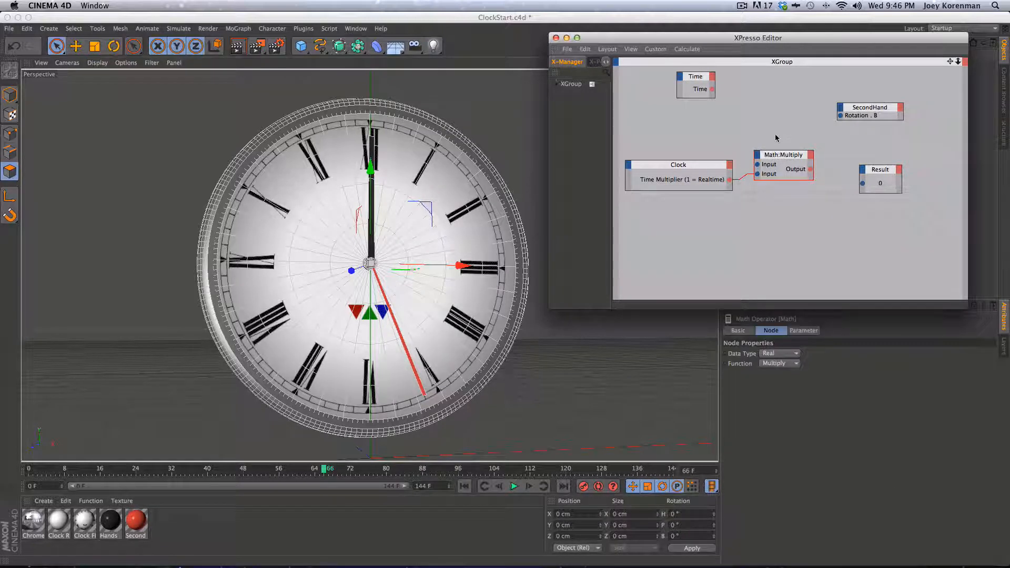
left_click(803, 331)
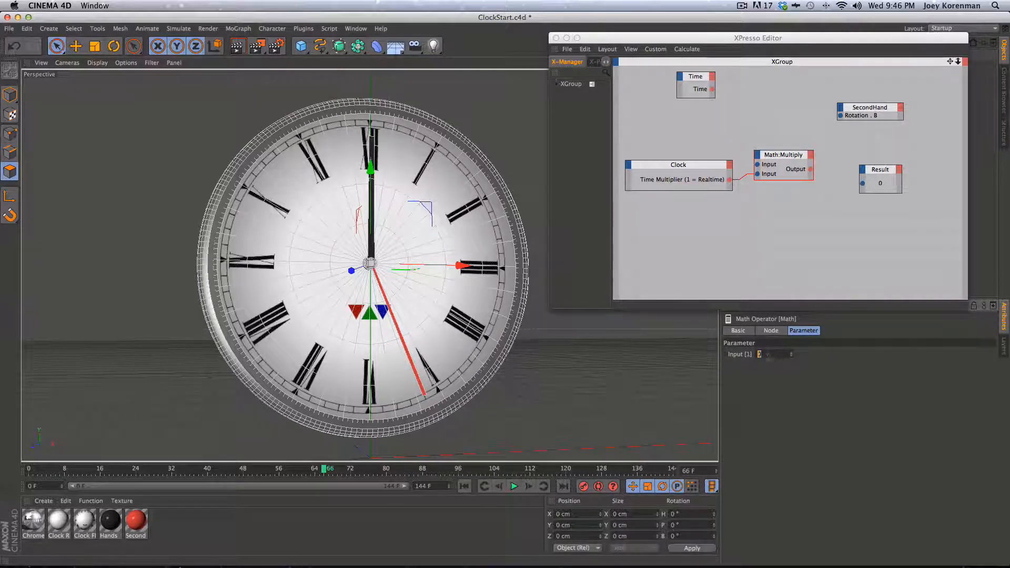
type("6")
key("Return")
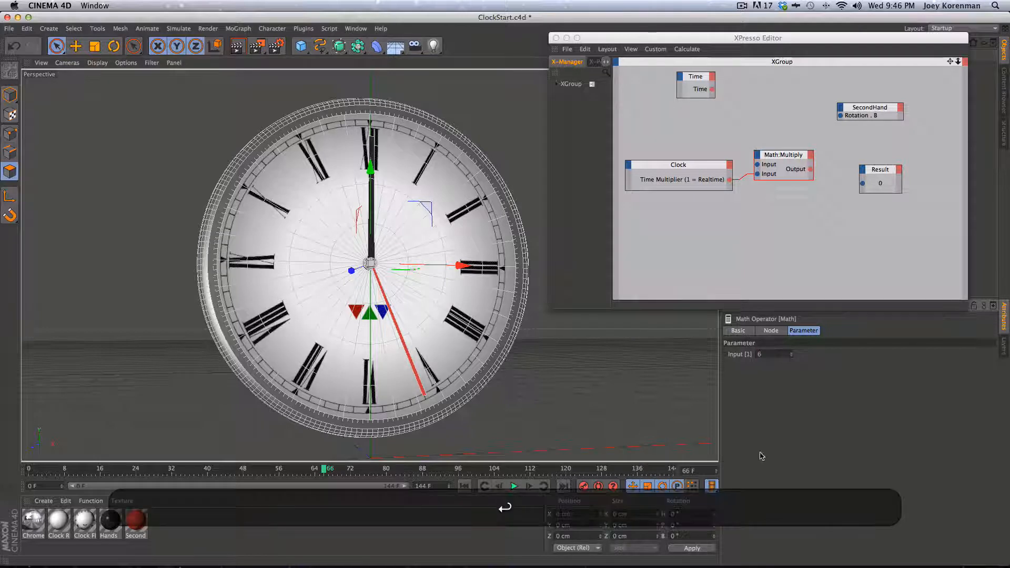
Step: Rearrange the graph with Math:Multiply closer to Clock, Result and SecondHand farther away, and Time above Math:Multiply
left_click(811, 169)
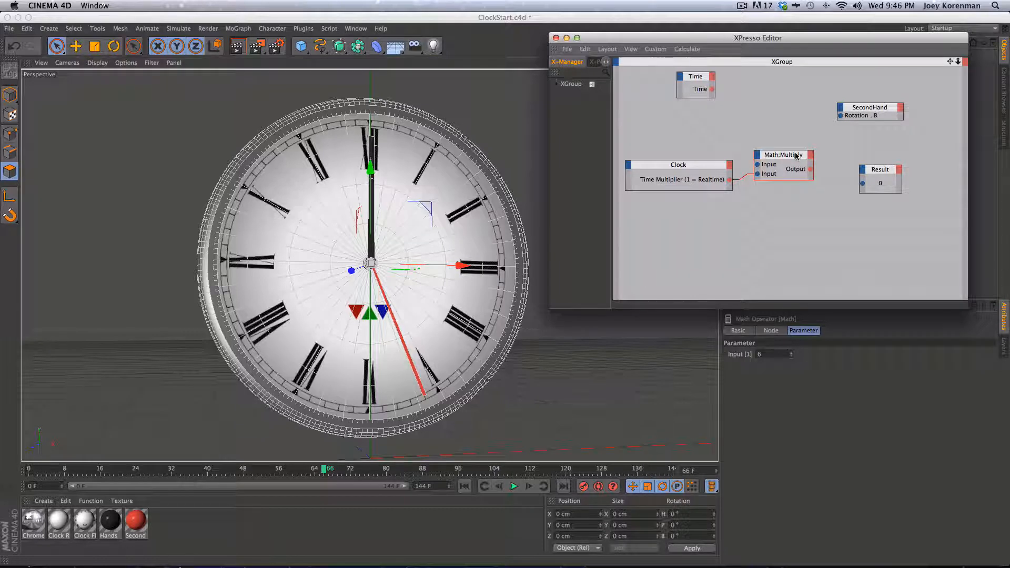
left_click_drag(797, 156, 787, 156)
left_click(839, 169)
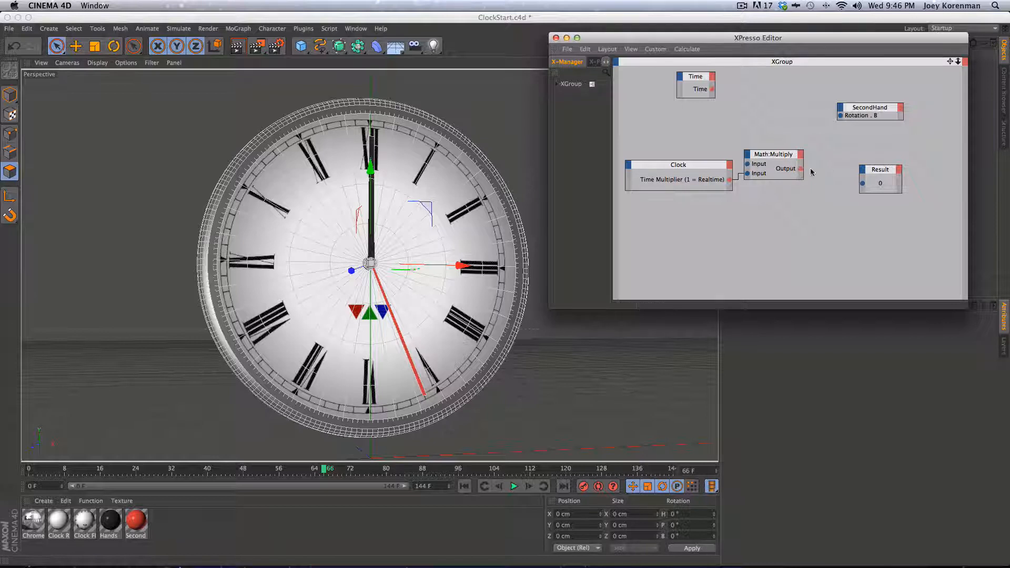
left_click_drag(877, 170, 912, 172)
left_click_drag(846, 107, 879, 108)
key("alt")
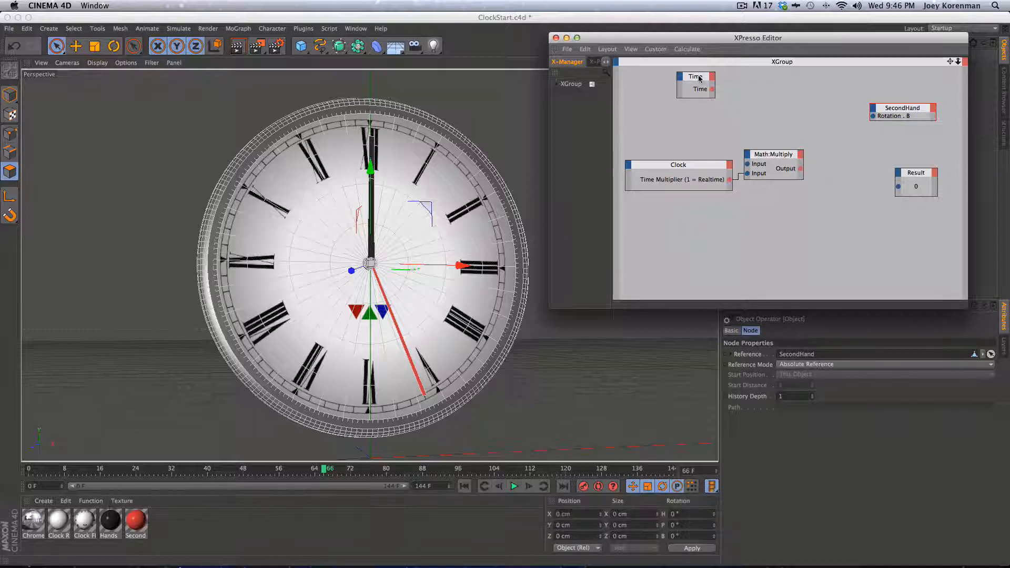
left_click_drag(701, 80, 788, 95)
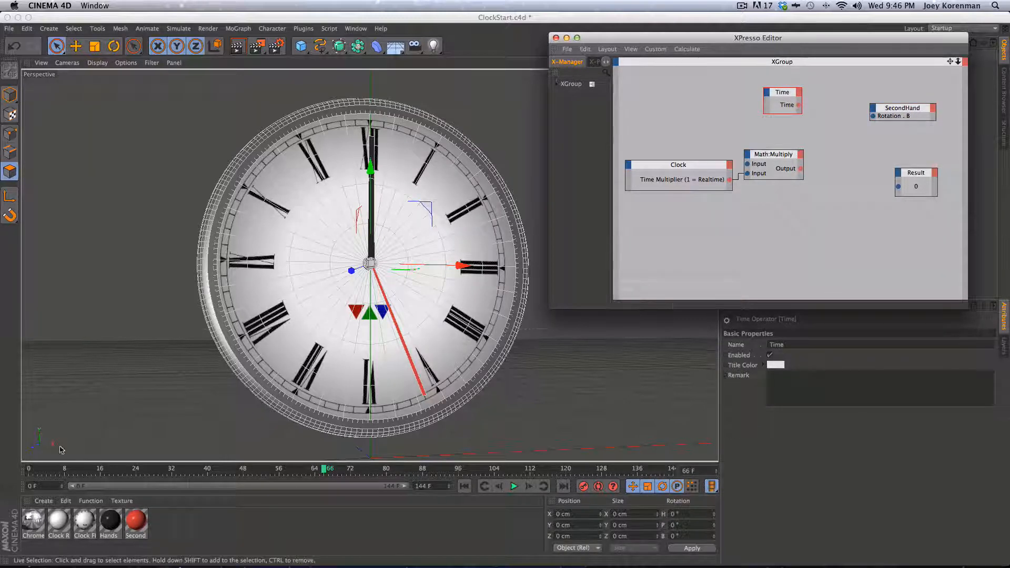
Step: Go to frame 24 and reposition the SecondHand, Time and Result nodes to free space after Math:Multiply
left_click_drag(90, 470, 136, 470)
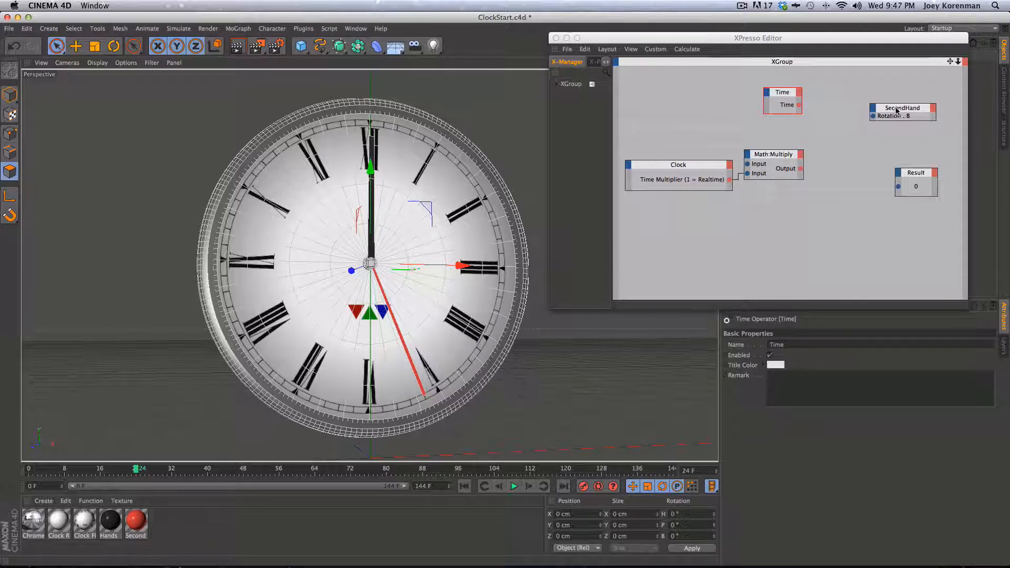
mouse_move(897, 110)
left_mouse_down()
mouse_move(896, 120)
mouse_move(913, 111)
left_mouse_up()
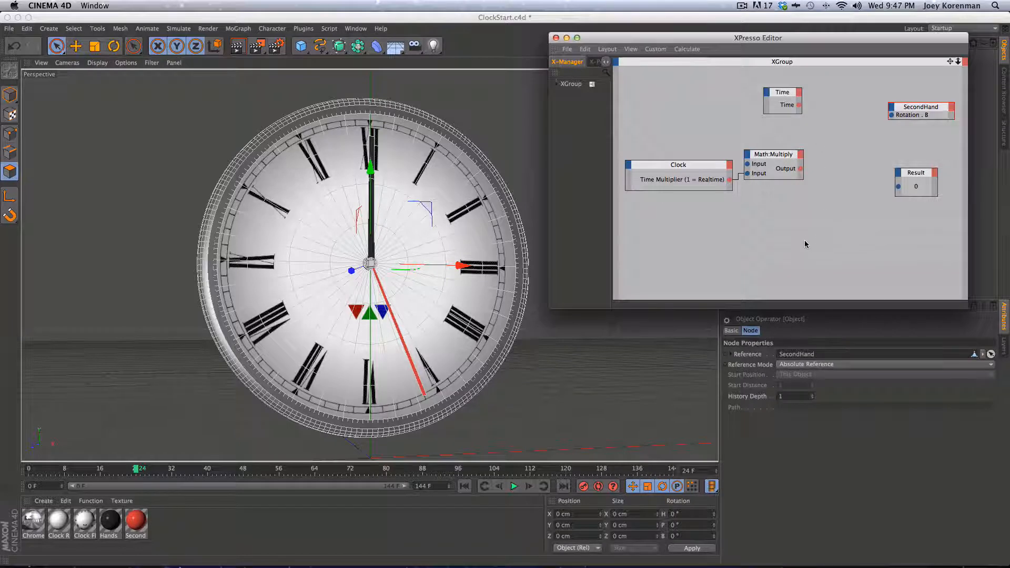
key("1")
left_click_drag(797, 245, 766, 247)
left_click_drag(748, 103, 738, 127)
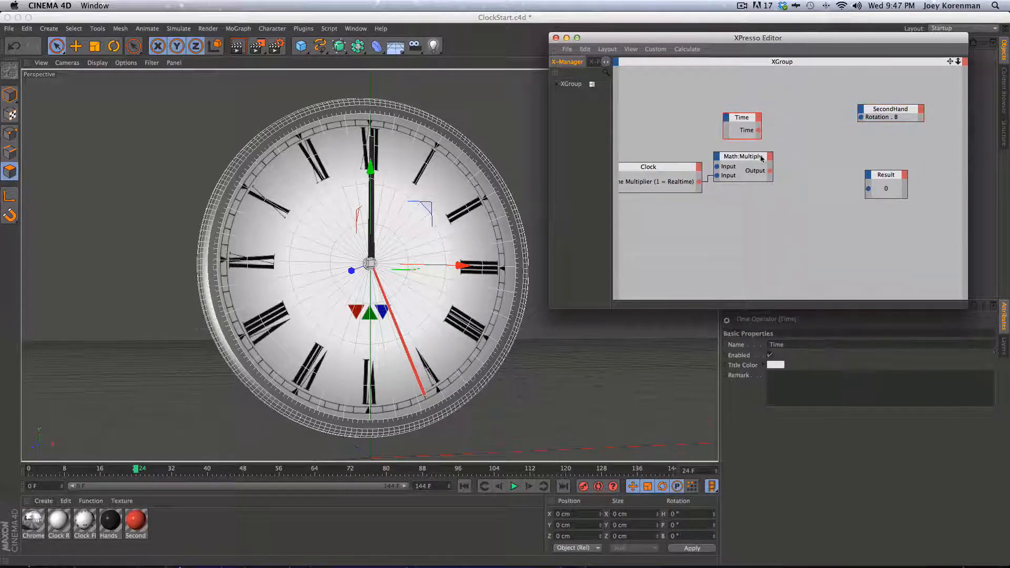
left_click(753, 162)
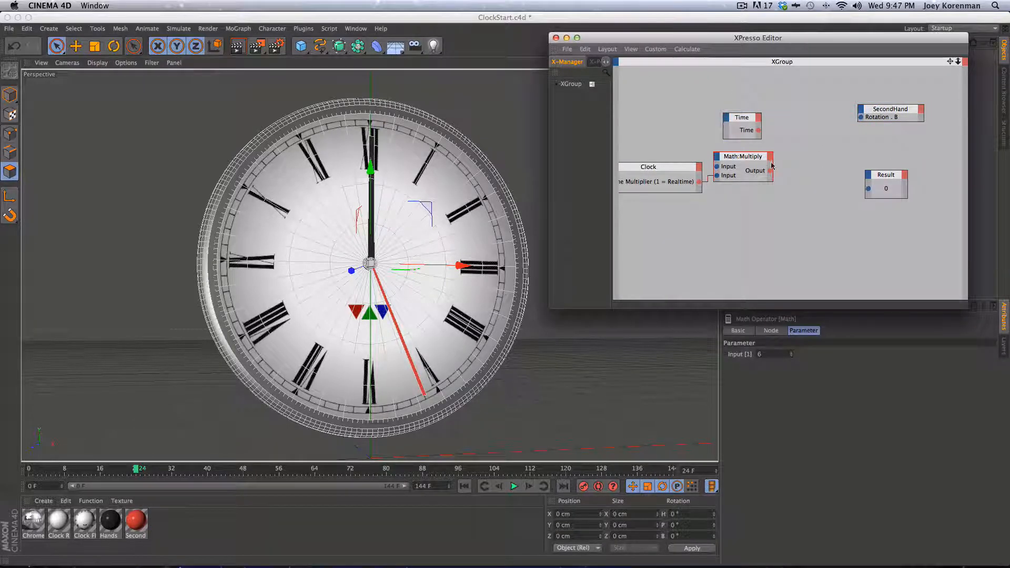
left_click(805, 185)
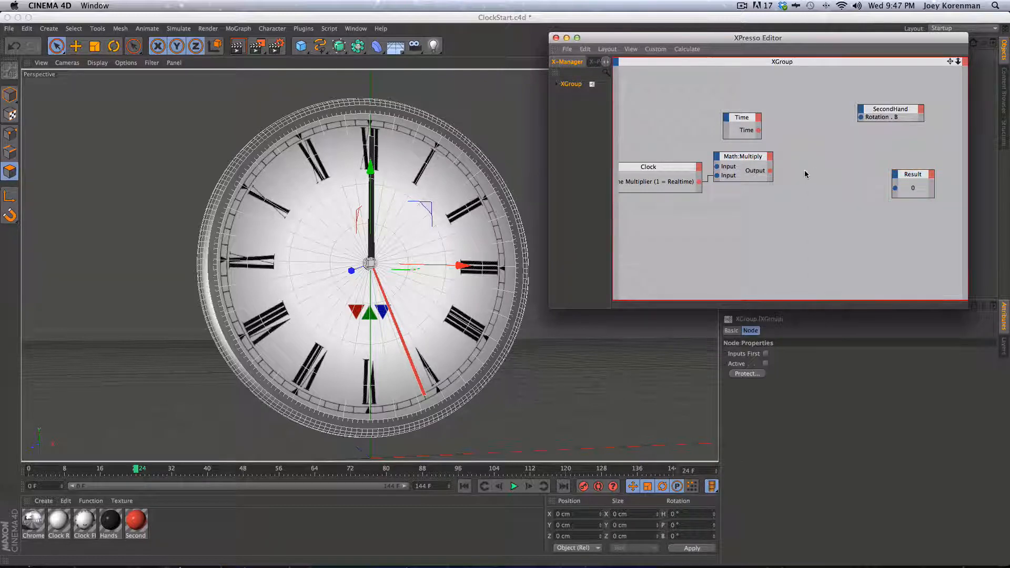
Step: Add a Degree node from the XPresso Calculate nodes and place it between Math:Multiply and Result
right_click(805, 174)
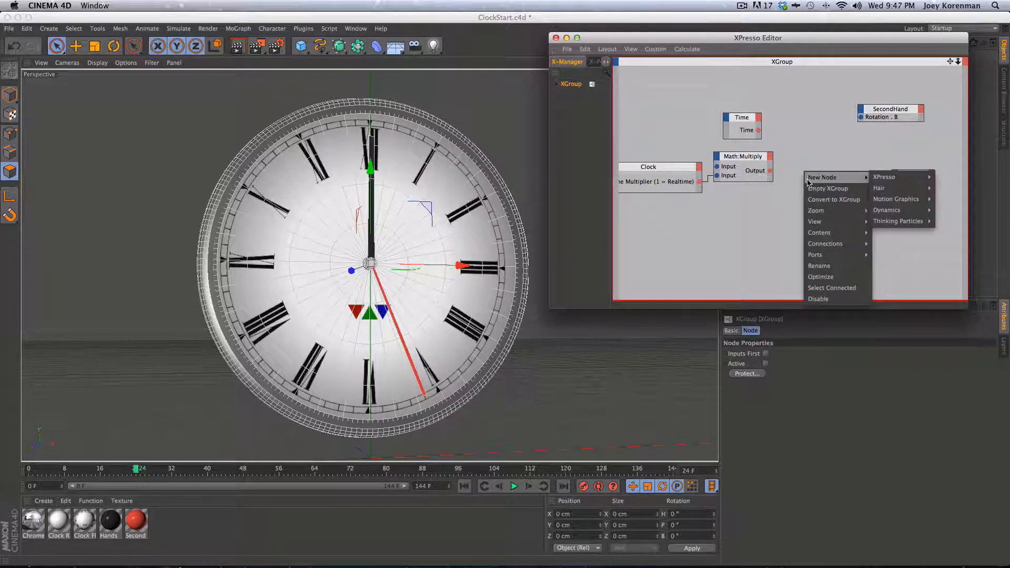
mouse_move(893, 178)
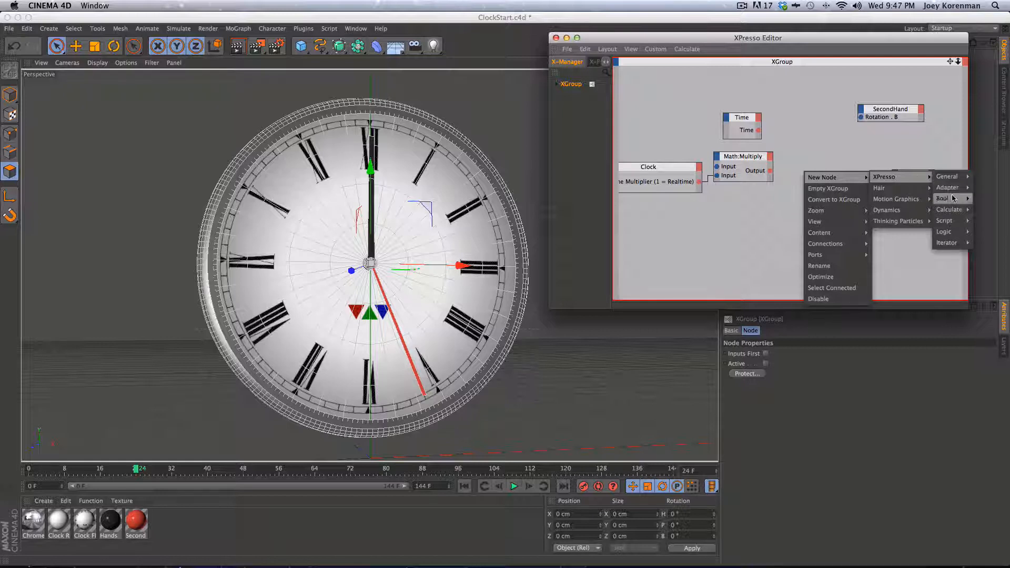
mouse_move(950, 209)
left_click(894, 256)
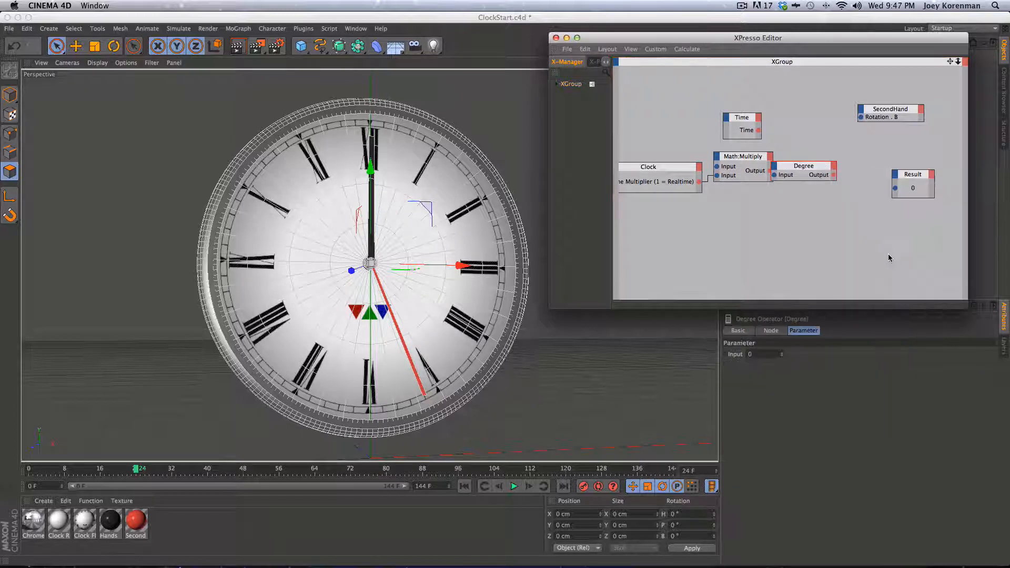
left_click_drag(805, 166, 830, 164)
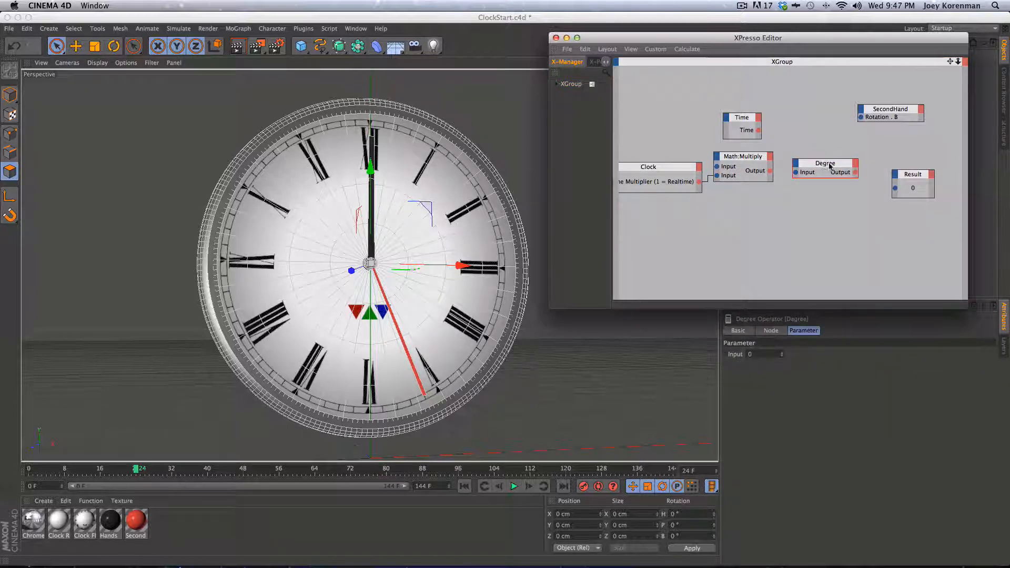
Step: Inspect the Degree node's function options, keeping Radians to Degree
left_click(771, 331)
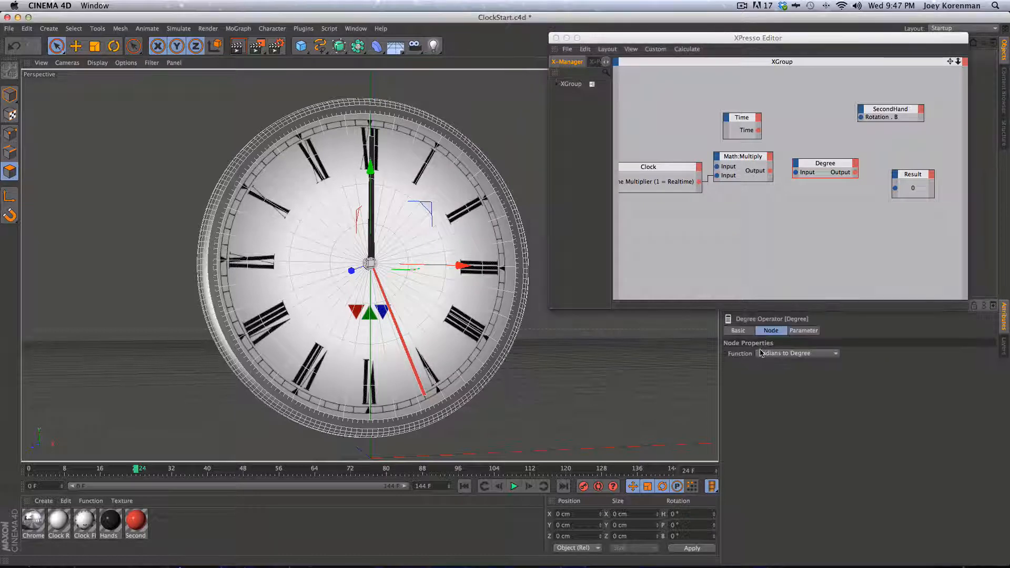
left_click(791, 358)
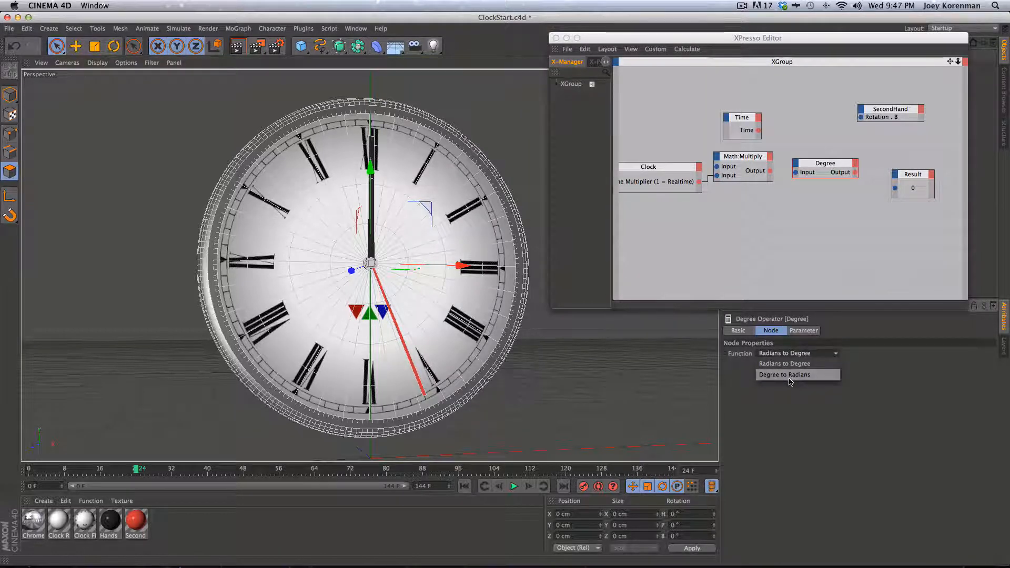
left_click(804, 323)
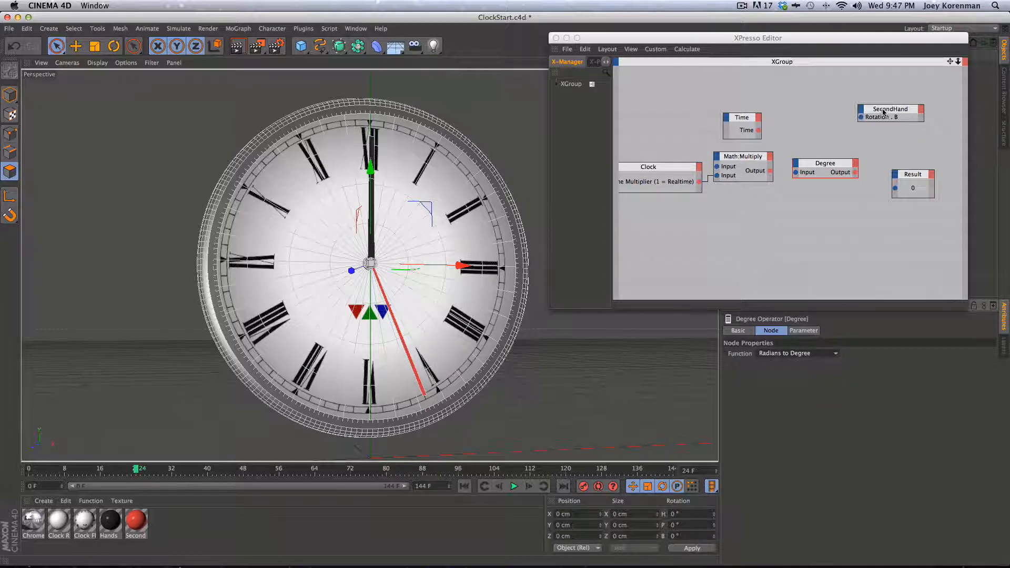
Step: Move the Degree node up in front of SecondHand, shifting SecondHand over to make room
left_click_drag(885, 112, 908, 112)
left_click_drag(842, 164, 860, 111)
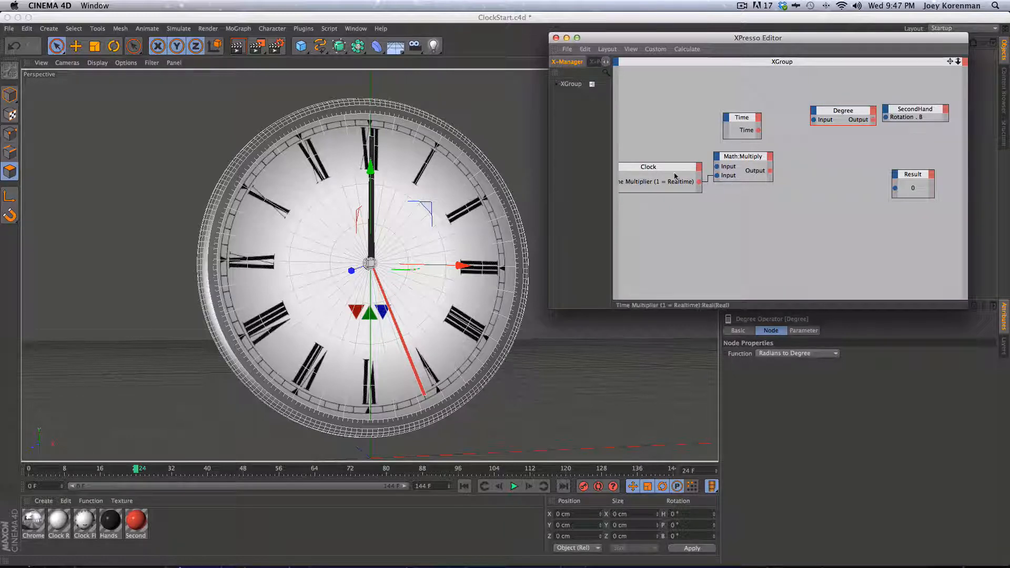
left_click_drag(937, 118, 943, 120)
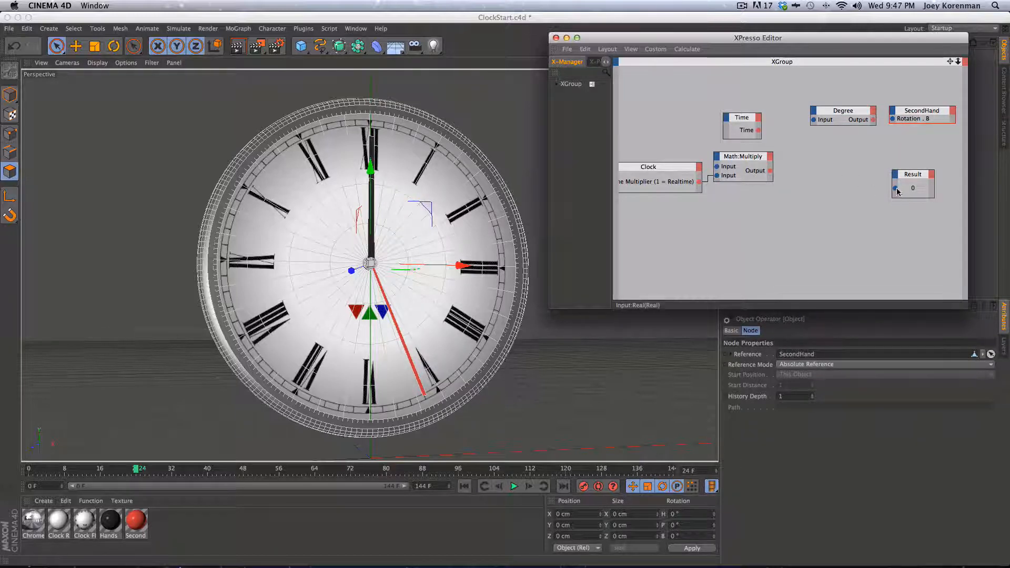
Step: Connect the Math:Multiply output to the Result node, bring Result closer, and advance one frame
left_click_drag(771, 174, 770, 171)
left_click_drag(914, 174, 871, 176)
key("g")
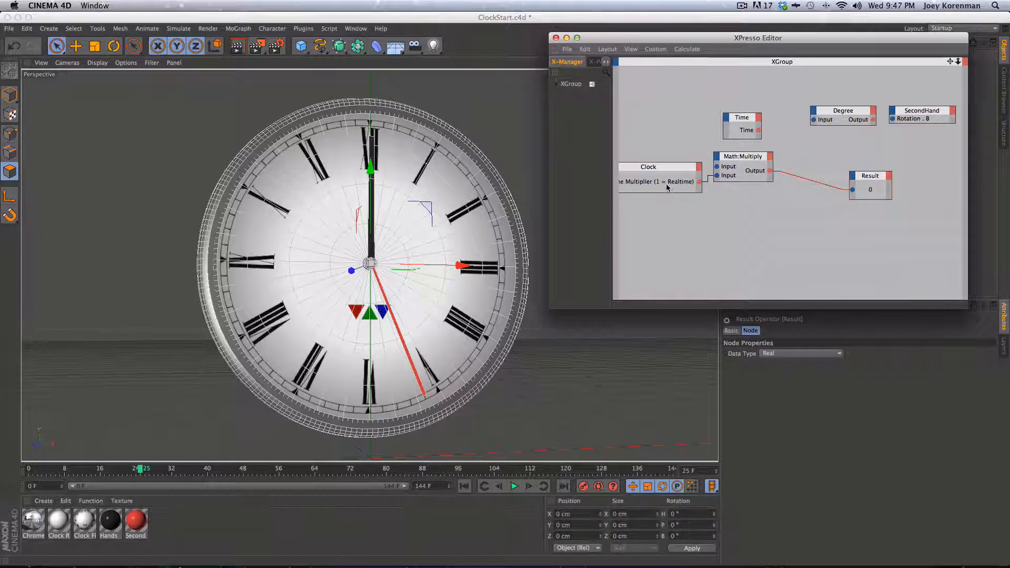
Step: Lower the Clock node slightly, check Math:Multiply's input parameter, and advance to frame 28 to refresh the Result node
left_click(675, 181)
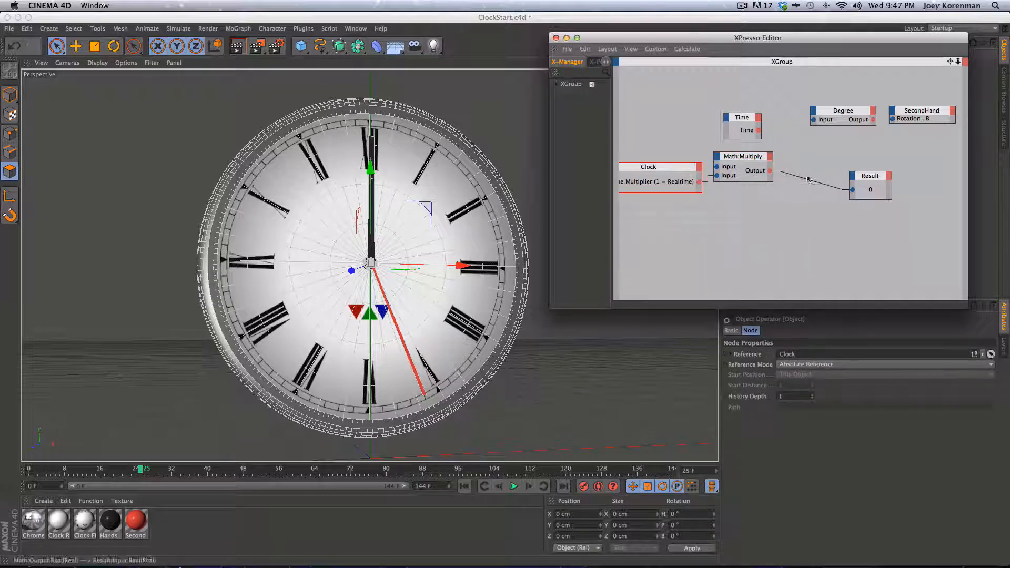
mouse_move(671, 173)
left_mouse_down()
mouse_move(696, 202)
mouse_move(677, 183)
left_mouse_up()
left_click(735, 161)
left_click(809, 331)
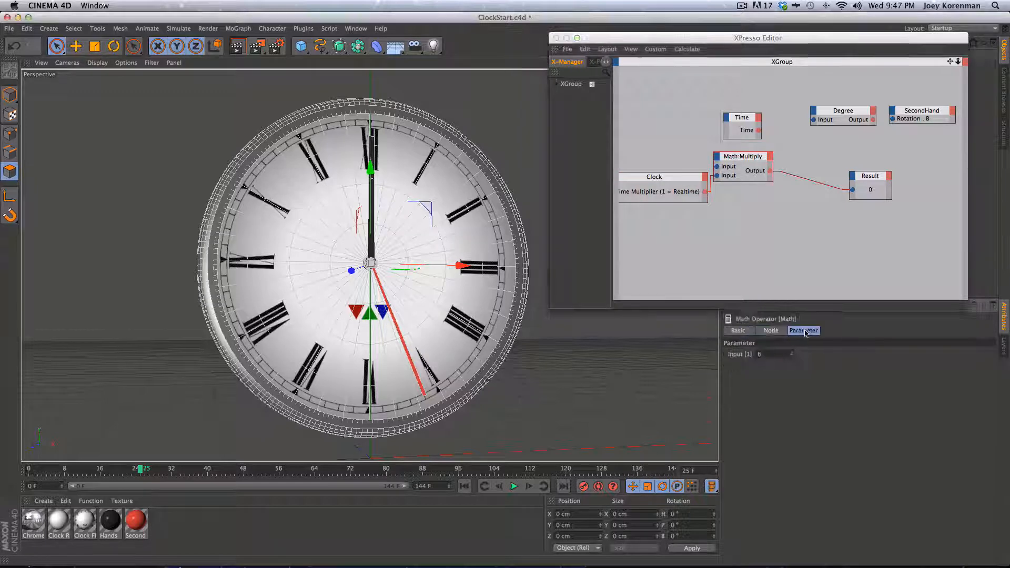
left_click(799, 249)
key("g")
key("g")
key("g")
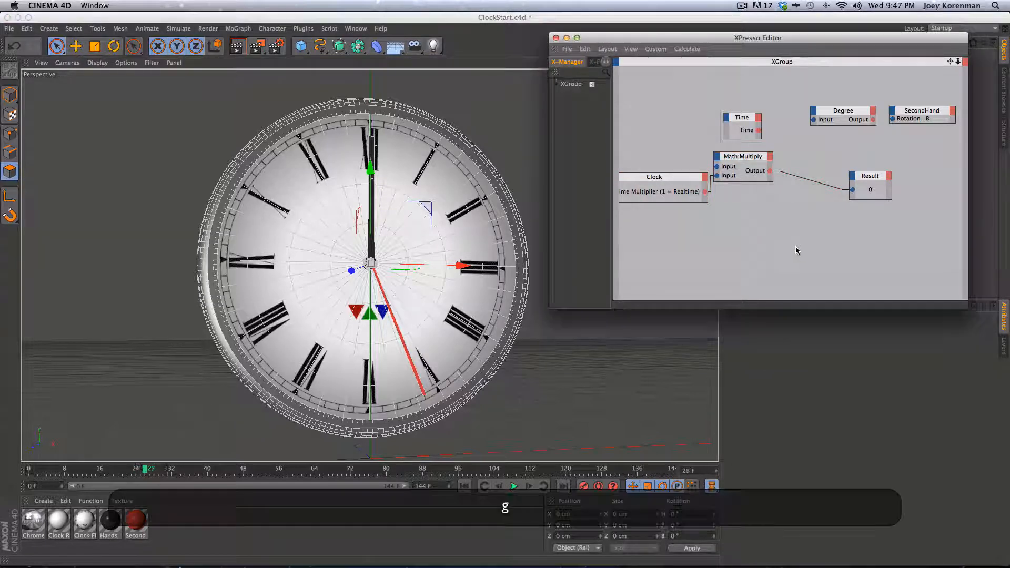
Step: Move the Result node below and beyond Math:Multiply, and shift the Time node slightly
left_click_drag(886, 191, 835, 193)
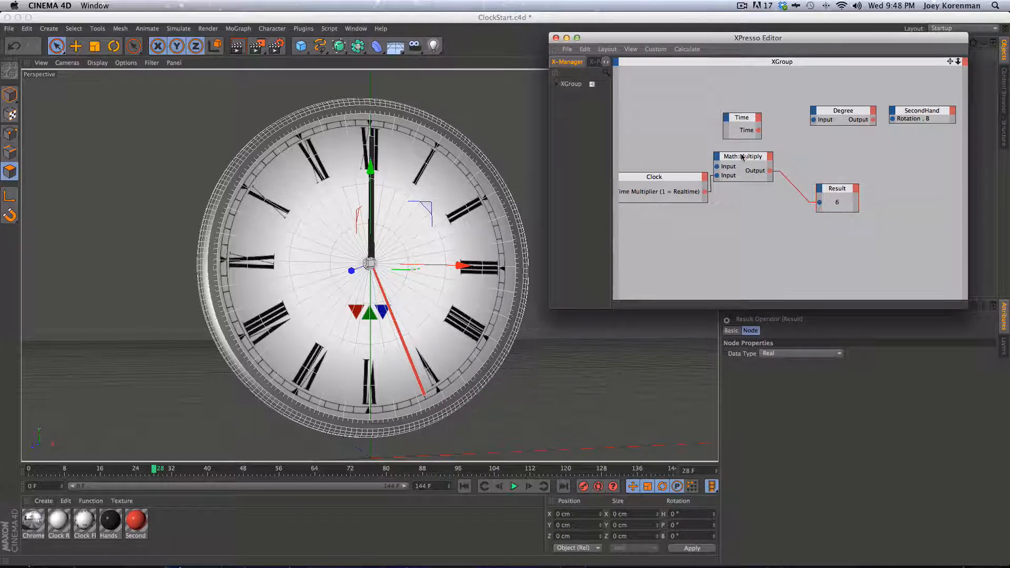
mouse_move(750, 120)
left_mouse_down()
mouse_move(718, 127)
mouse_move(760, 123)
left_mouse_up()
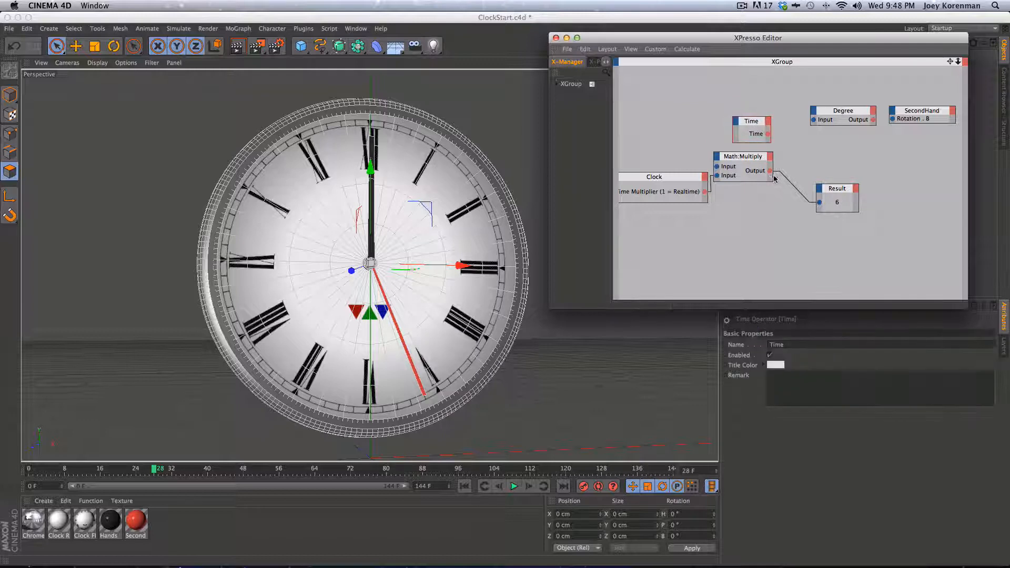
left_click(810, 160)
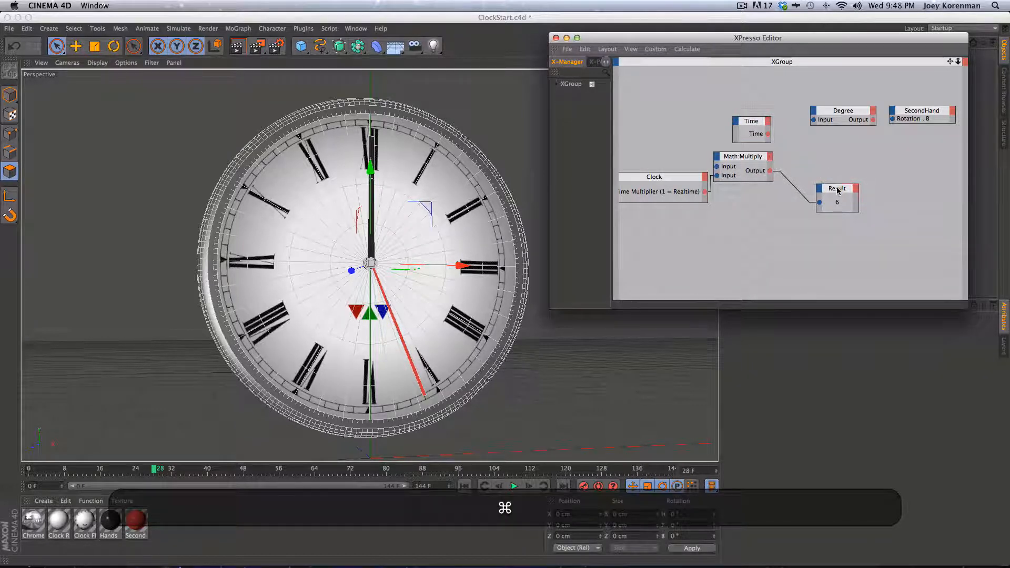
left_click_drag(837, 189, 837, 218)
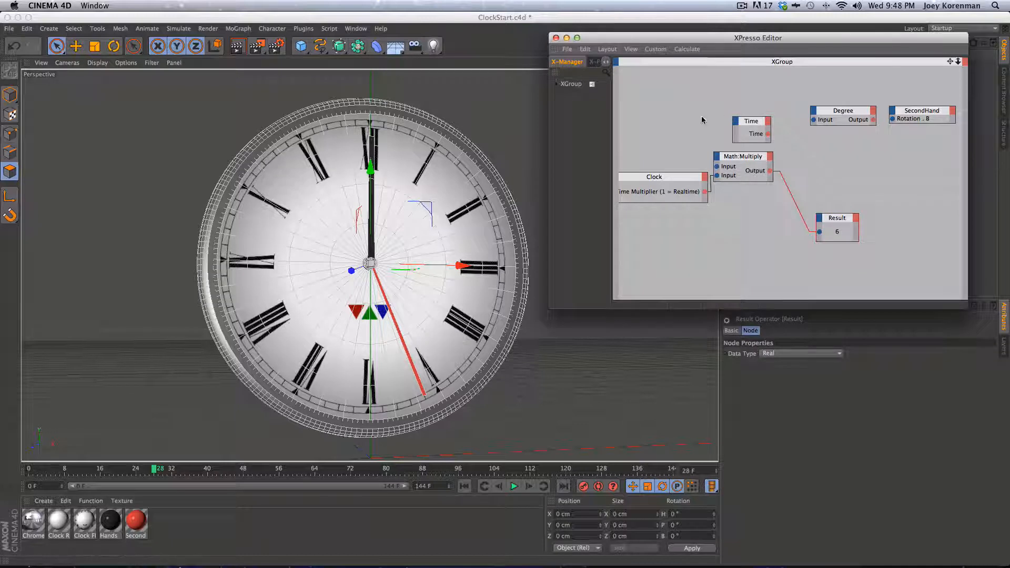
Step: Duplicate Math:Multiply beside the Time node and connect Time and the original Math:Multiply output to the copy's two inputs
left_click_drag(741, 175, 796, 140, "super")
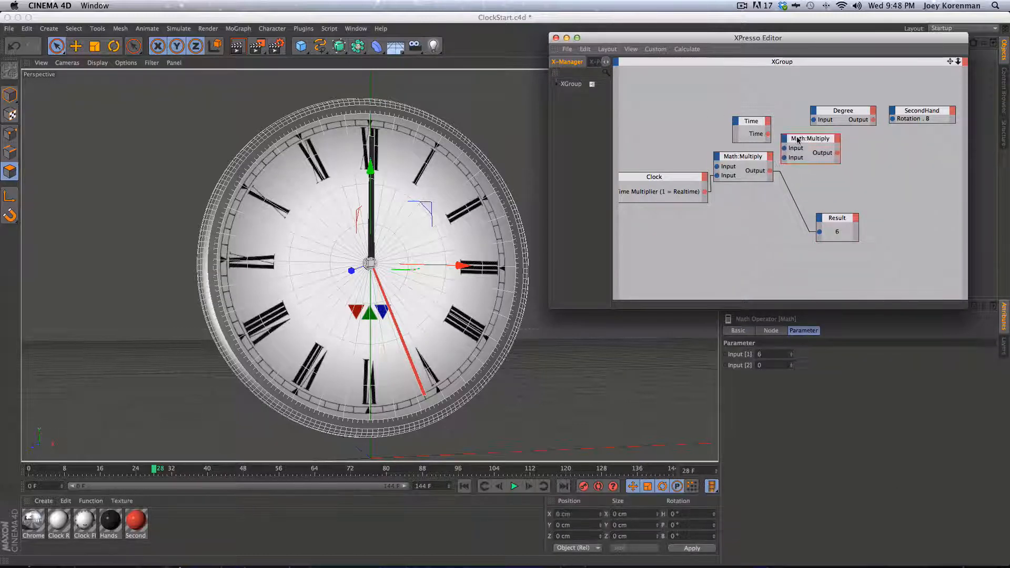
left_click(757, 125)
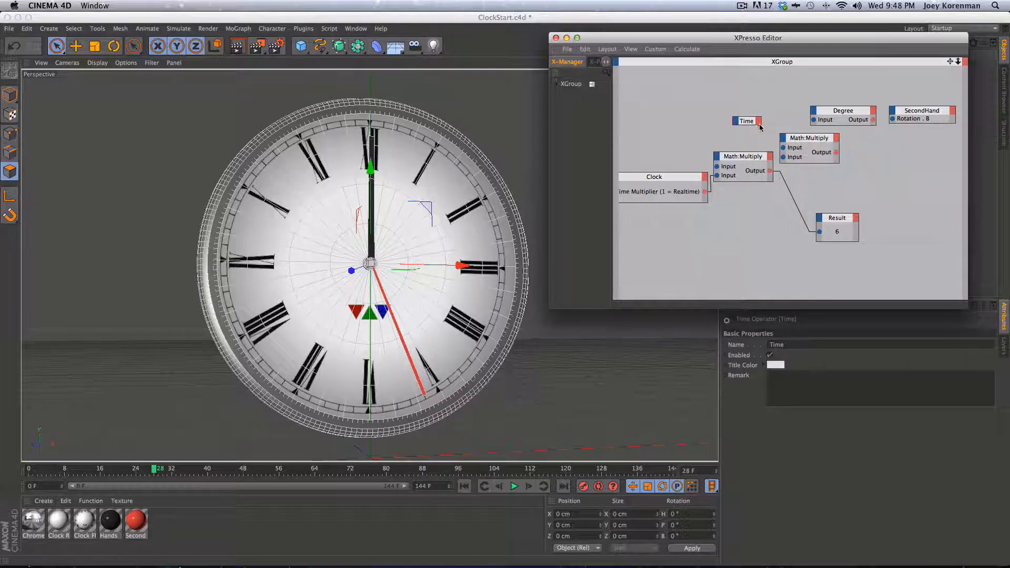
double_click(752, 123)
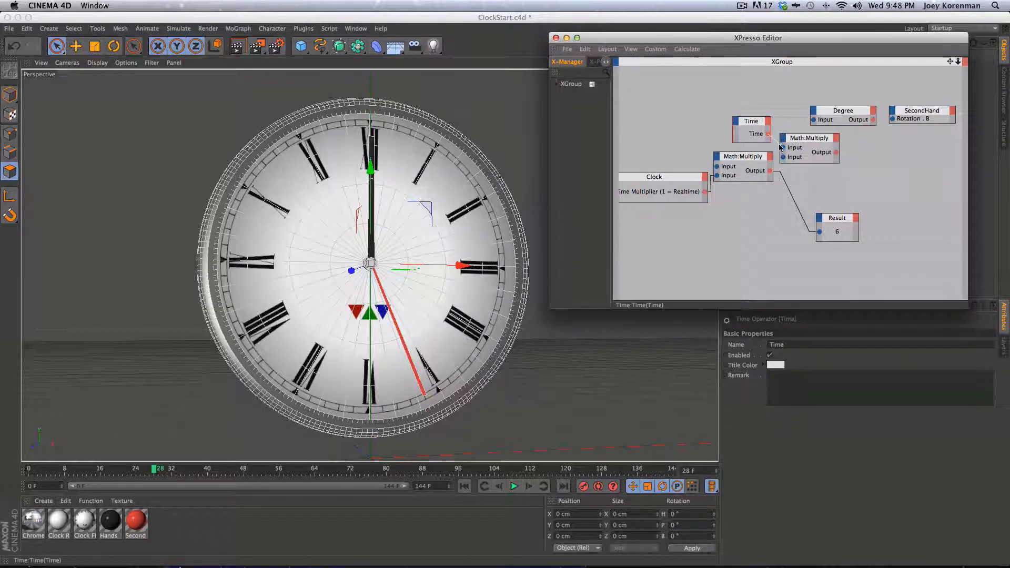
left_click_drag(781, 147, 784, 148)
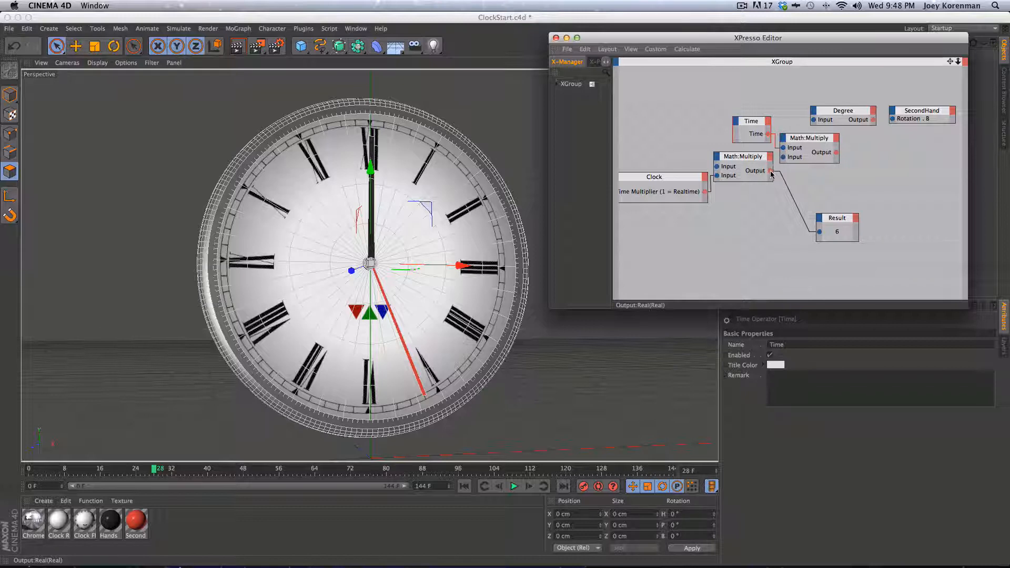
left_click_drag(785, 160, 784, 158)
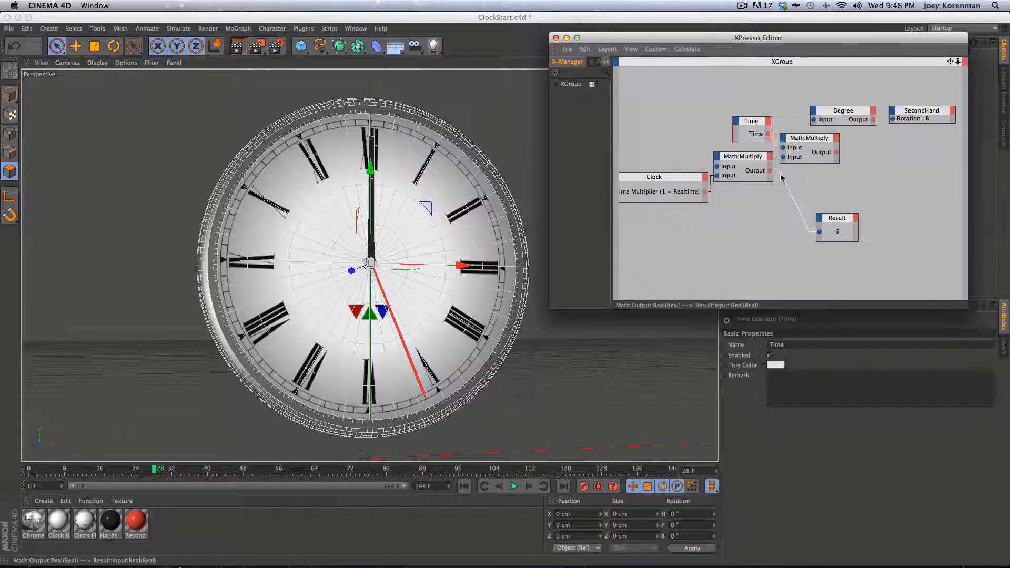
Step: Feed the second Math:Multiply output into Result, move Result further out, and check its value at frames 48 and 72
key("g")
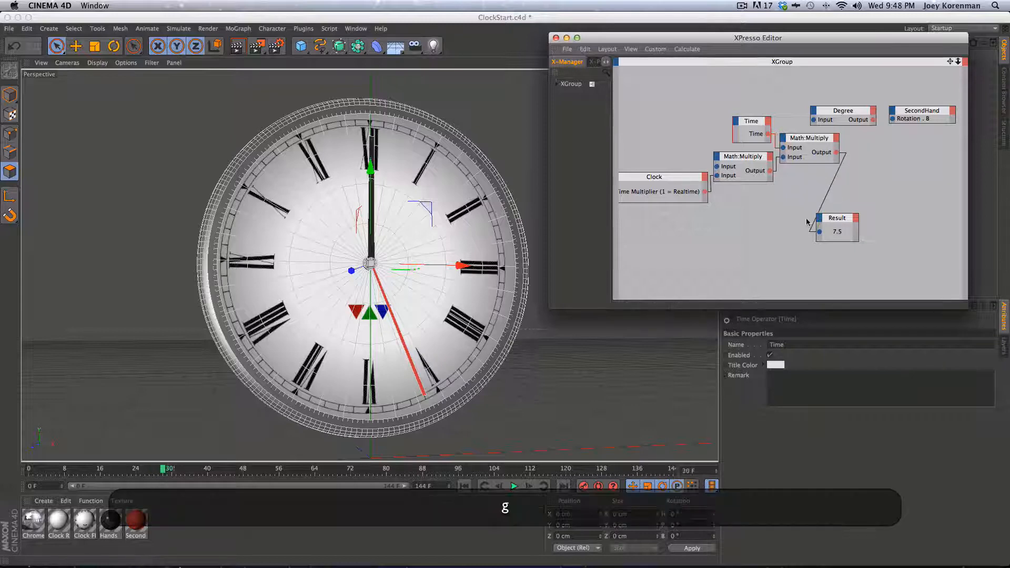
left_click_drag(197, 470, 244, 470)
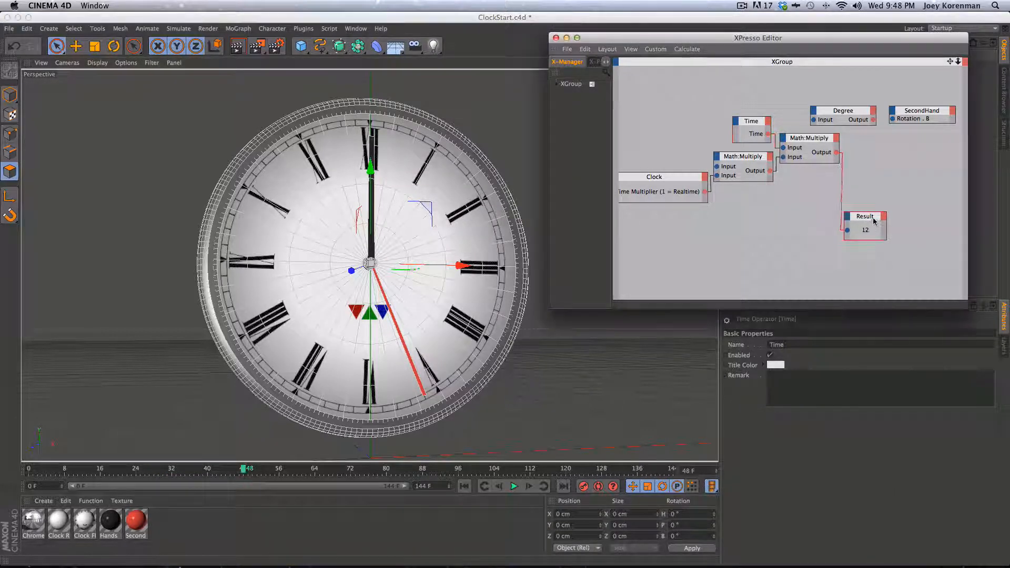
left_click_drag(839, 218, 879, 214)
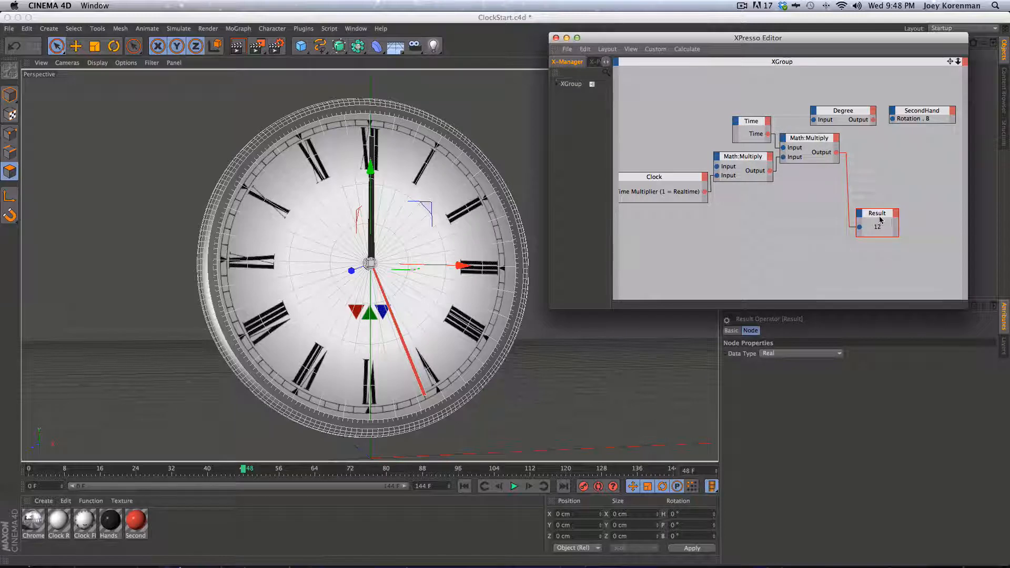
left_click(353, 472)
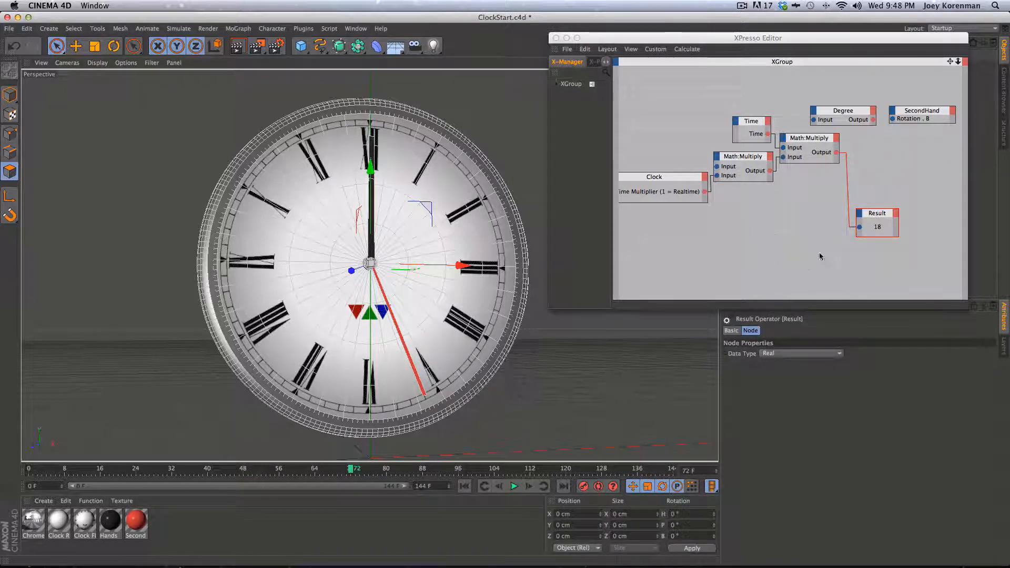
Step: Reposition the Degree node just beyond the second Math:Multiply and shift SecondHand further out to make room
key("1")
mouse_move(807, 226)
left_mouse_down()
mouse_move(769, 216)
mouse_move(808, 213)
mouse_move(796, 221)
left_mouse_up()
key("2")
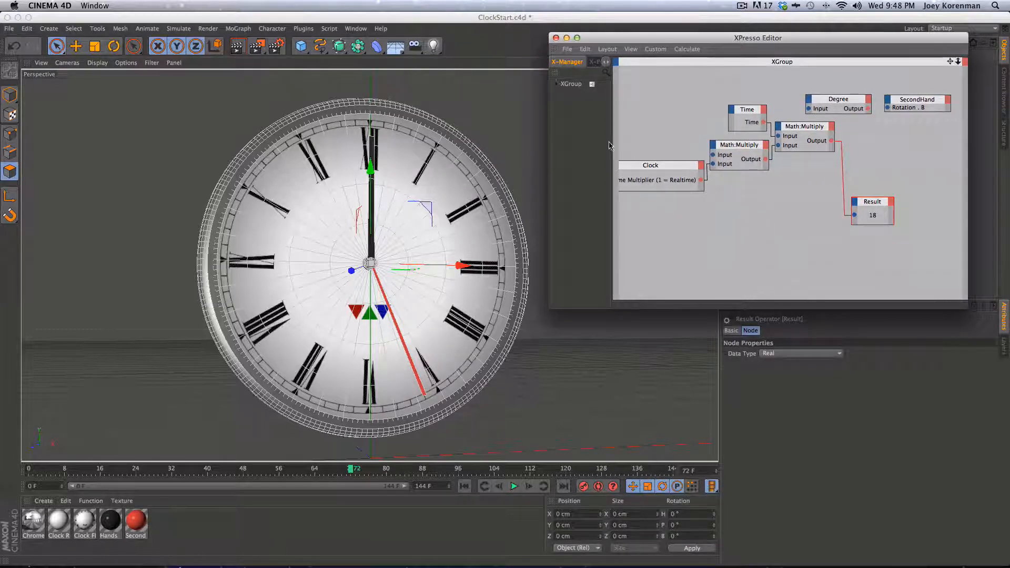
left_click(857, 135)
key("1")
left_click_drag(823, 198, 741, 224)
left_click_drag(826, 124, 858, 126)
left_click_drag(745, 128, 786, 152)
left_click_drag(841, 136, 869, 130)
mouse_move(797, 149)
left_mouse_down()
mouse_move(810, 151)
mouse_move(796, 155)
left_mouse_up()
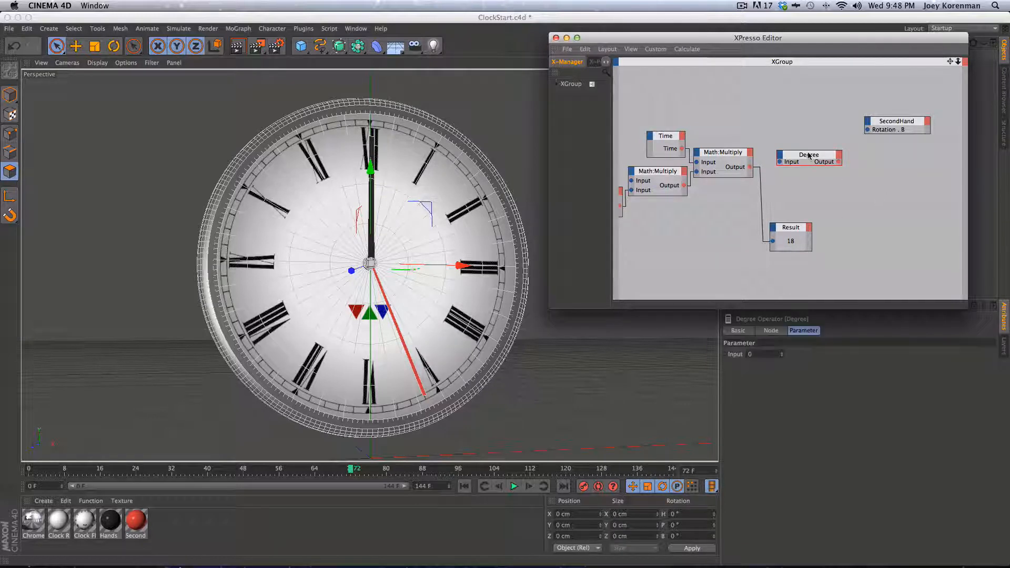
Step: Set the Degree node's function to Degree to Radians
left_click(771, 331)
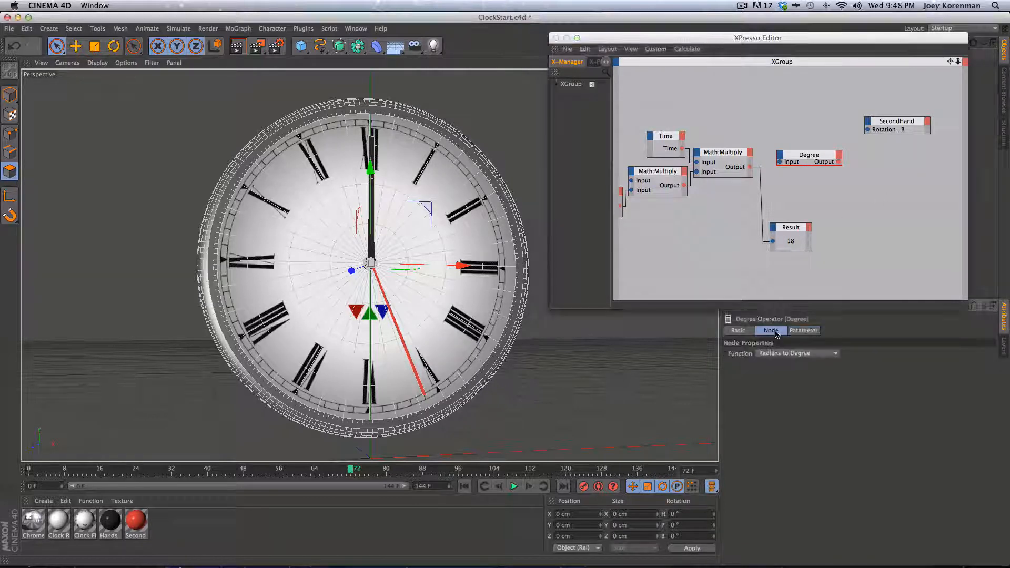
left_click(799, 353)
left_click(794, 378)
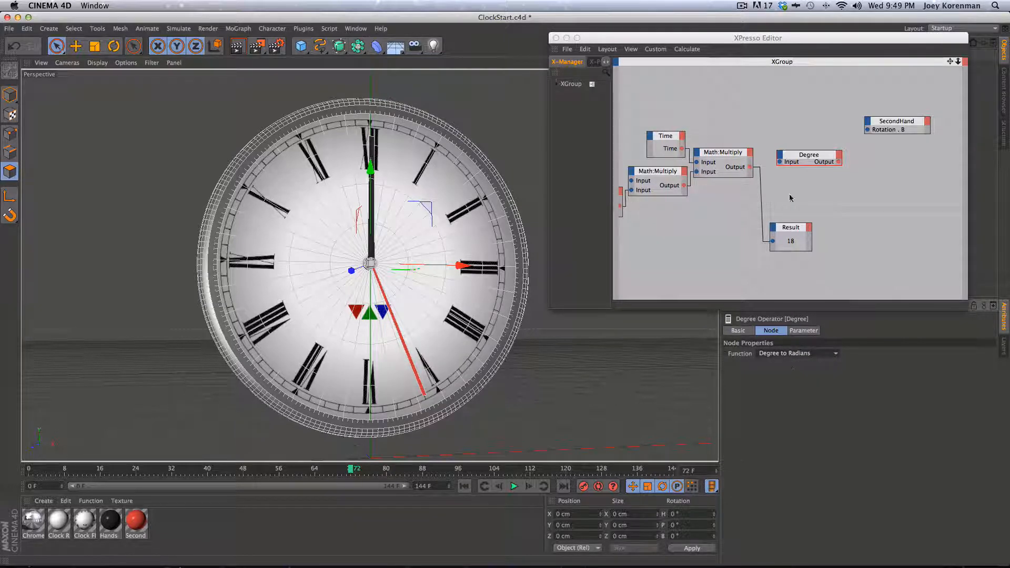
Step: Wire the second Math:Multiply output through Degree to SecondHand's Rotation . B, and play the animation to test the hand
left_click(751, 170)
left_click_drag(780, 165, 780, 163)
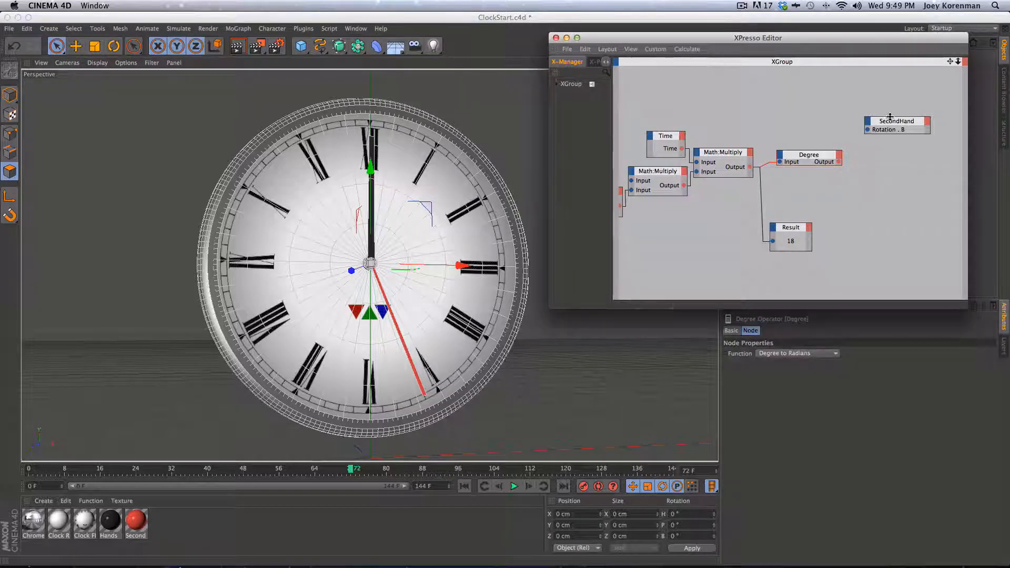
left_click_drag(891, 123, 862, 163)
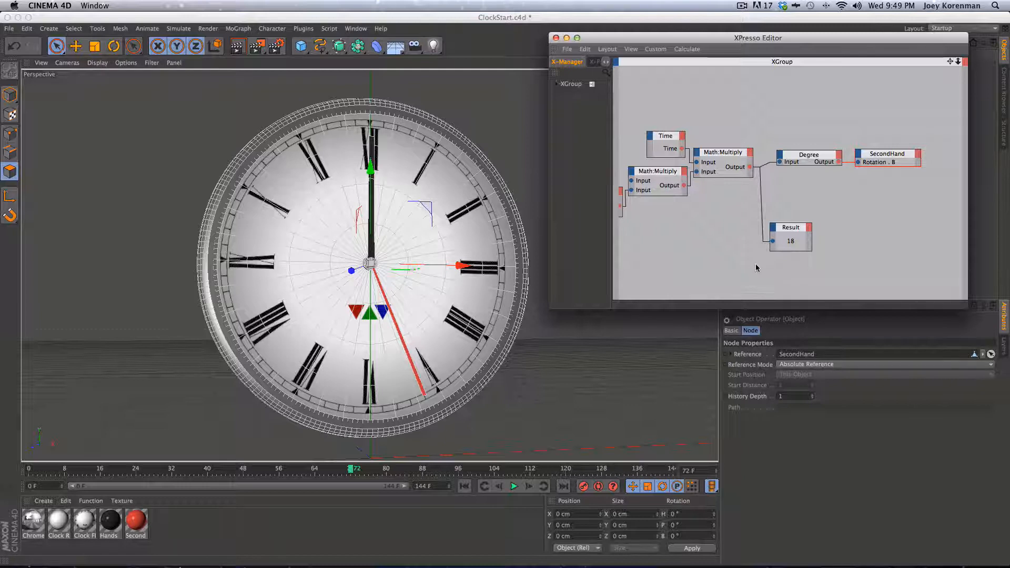
key("F8")
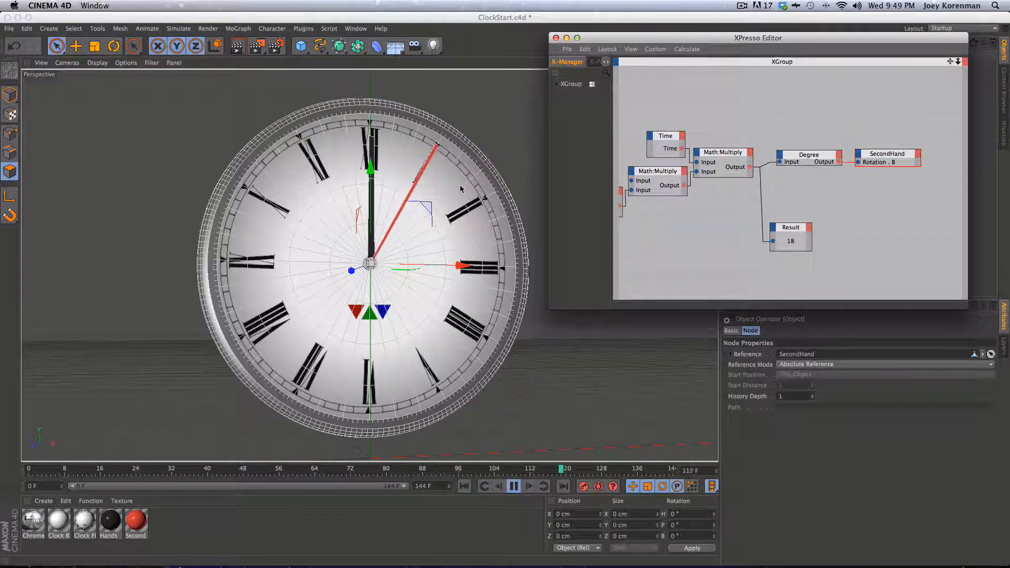
left_click(515, 487)
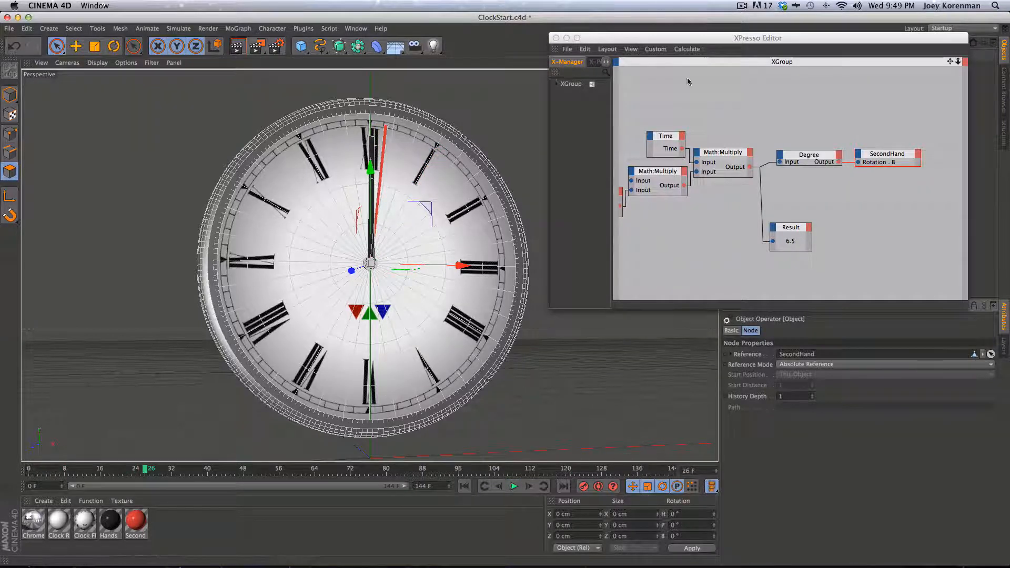
Step: Move the XPresso Editor off the object list and close it
left_click(604, 165)
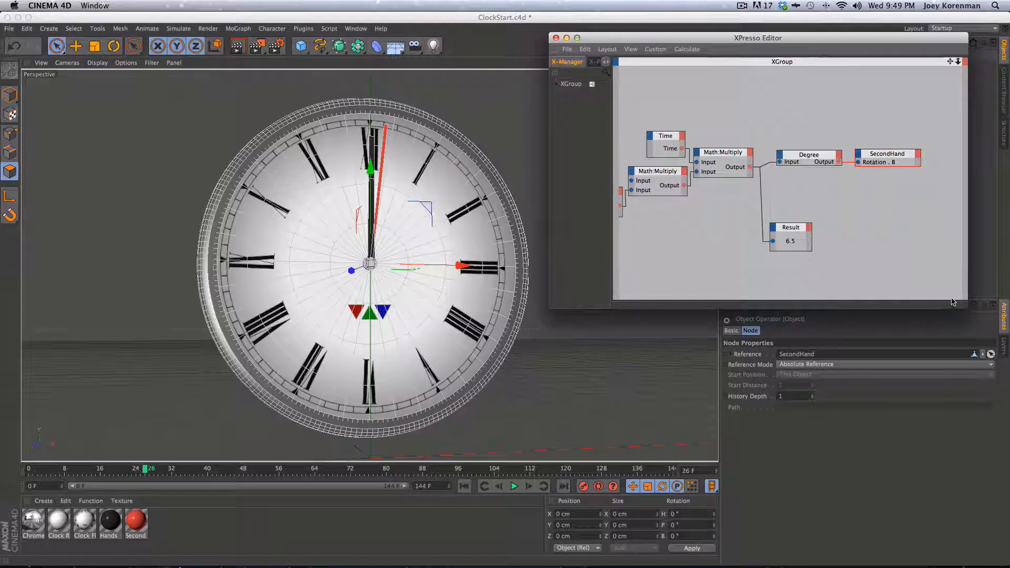
left_click_drag(821, 46, 384, 200)
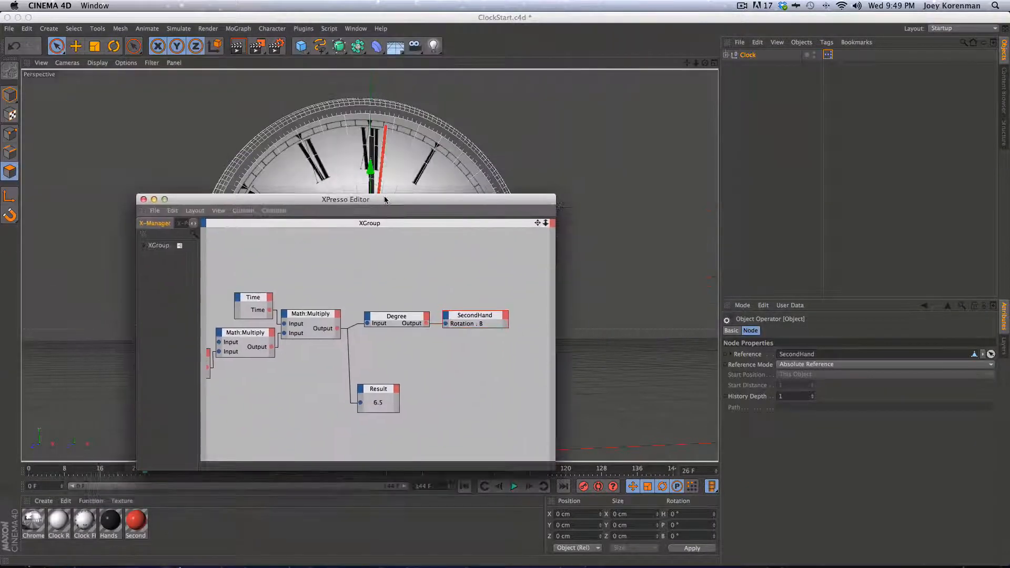
left_click(153, 200)
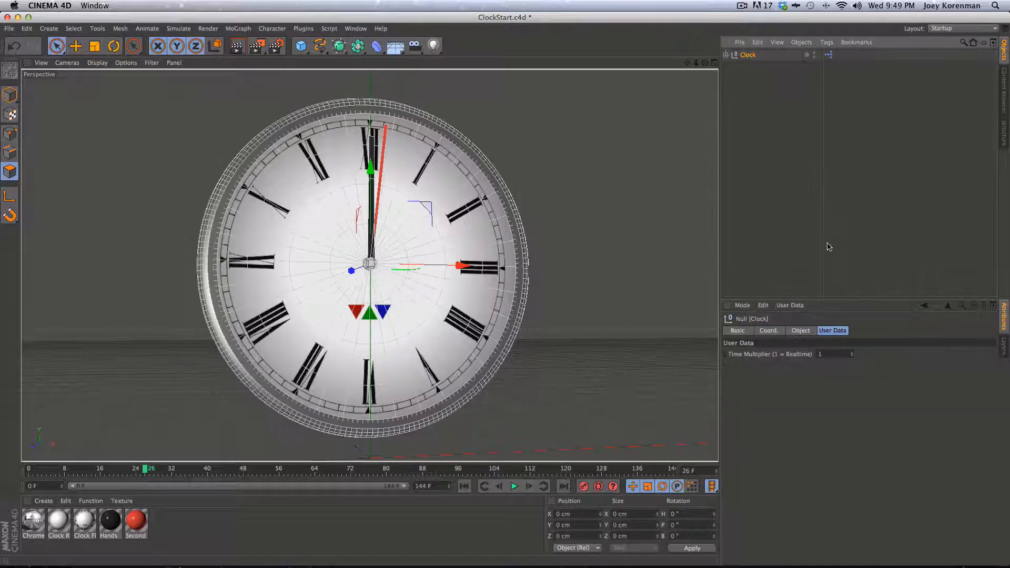
Step: Set Clock's Time Multiplier to 10 and play the animation to test the faster second hand
left_click(826, 354)
type("10")
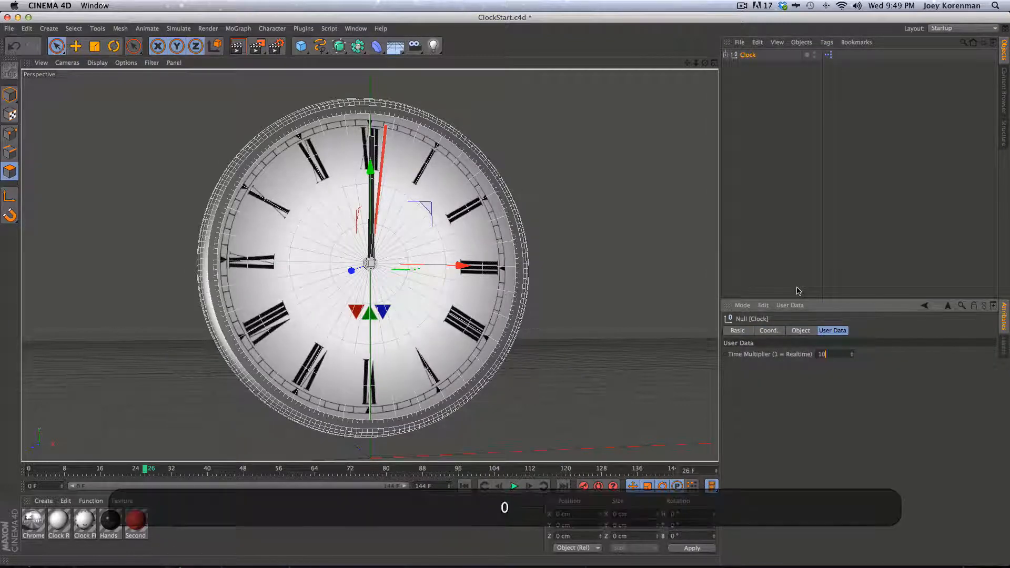
key("Return")
key("F8")
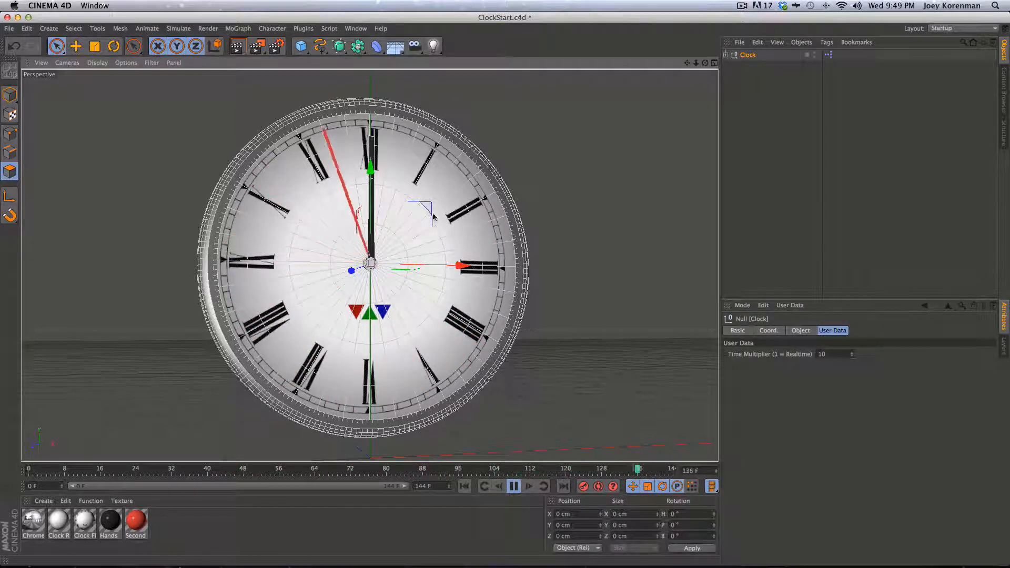
key("F8")
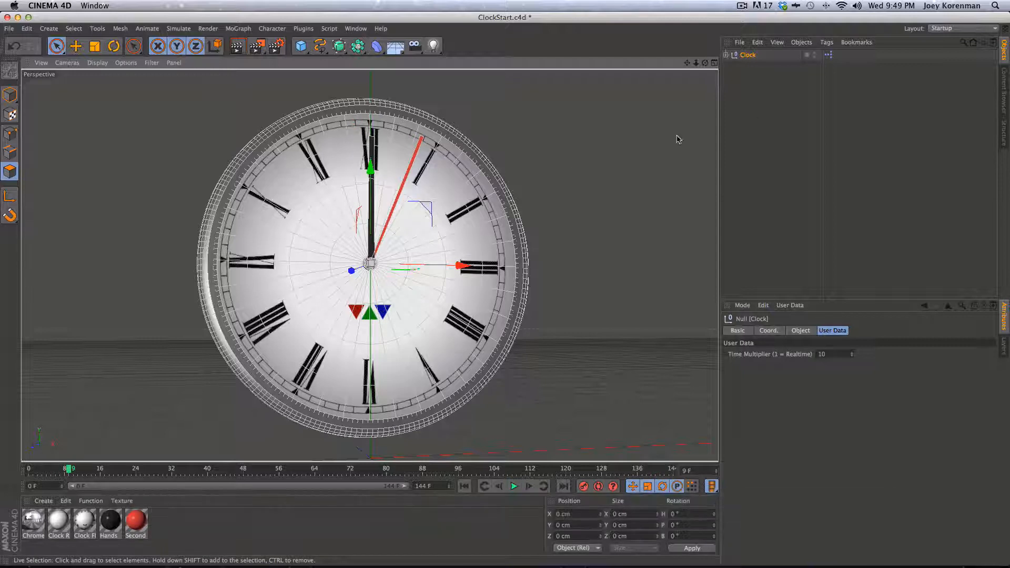
Step: Reopen the XPresso Editor from Clock's XPresso tag and delete the Result node
left_click(830, 55)
double_click(834, 56)
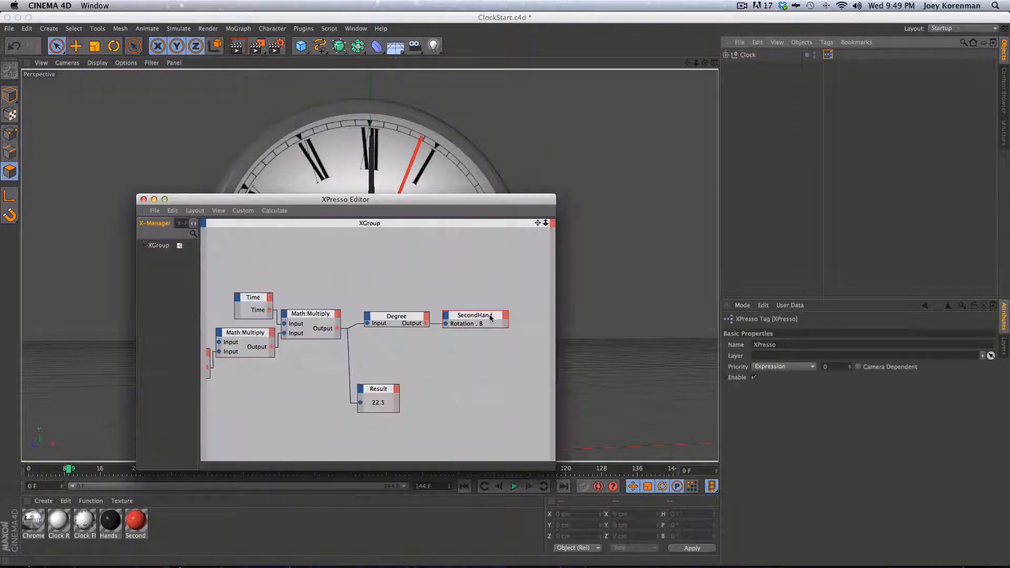
key("2")
mouse_move(415, 314)
left_mouse_down()
mouse_move(453, 345)
mouse_move(496, 280)
mouse_move(492, 337)
mouse_move(416, 333)
left_mouse_up()
left_click(415, 333)
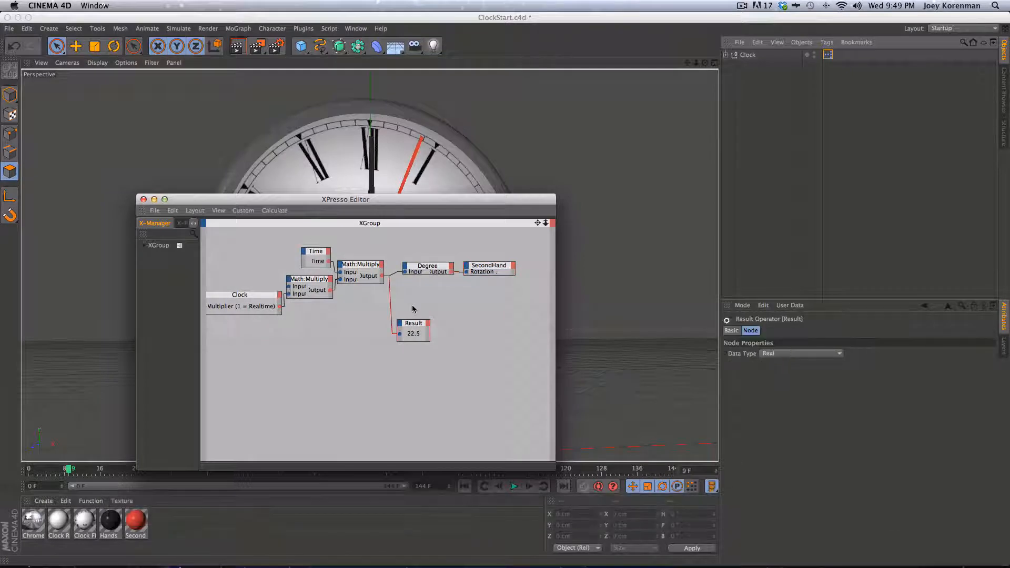
key("BackSpace")
Step: Move the Clock node slightly away from the first Math:Multiply, then enlarge and raise the XPresso Editor window
scroll(426, 375, "left", 3)
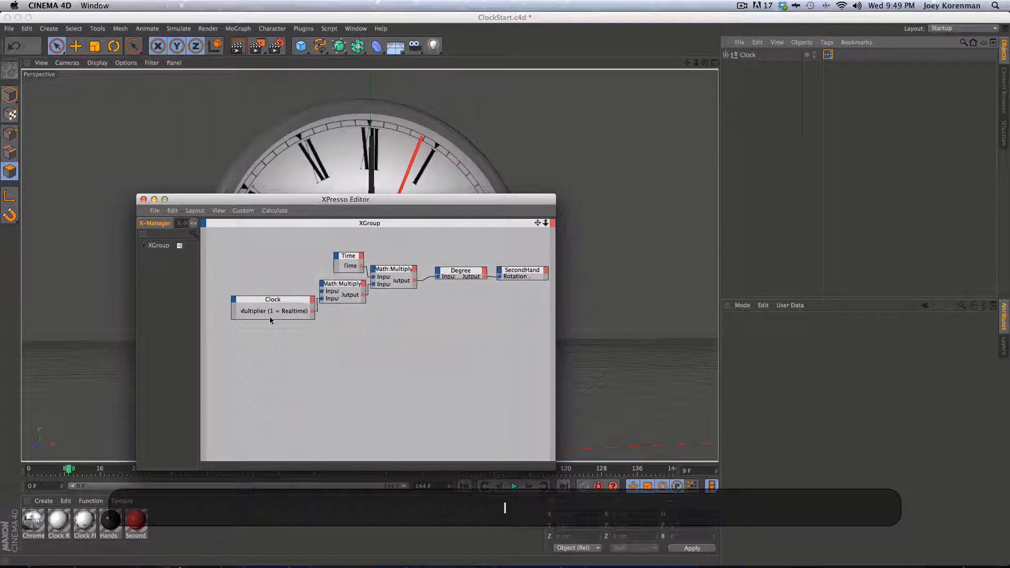
left_click(262, 299)
left_click(386, 292)
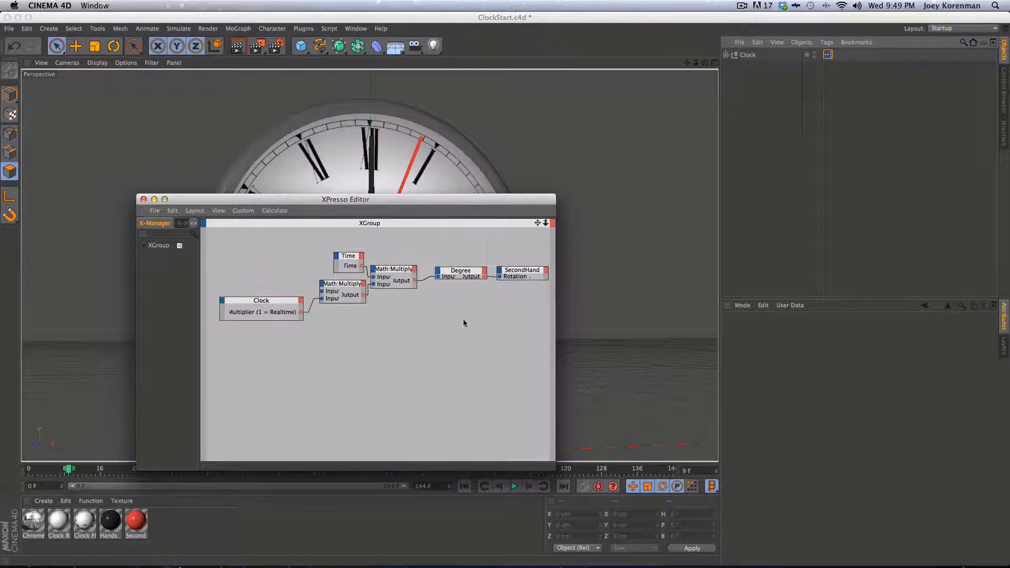
left_click_drag(559, 472, 609, 482)
left_click_drag(482, 203, 467, 128)
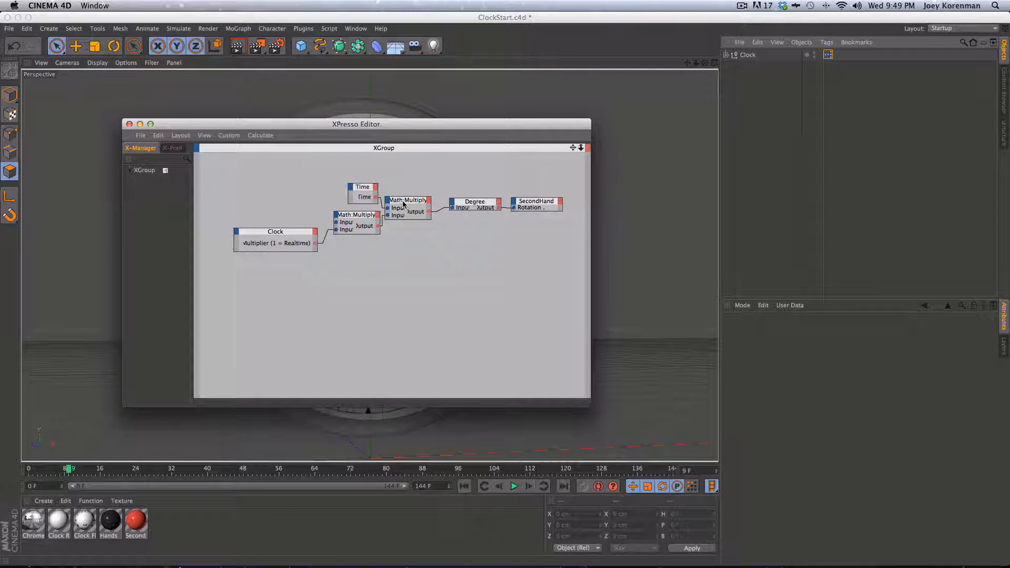
Step: Nudge the second Math:Multiply slightly toward Degree and reposition the XPresso Editor window to uncover the upper clock face
left_click_drag(404, 204, 407, 204)
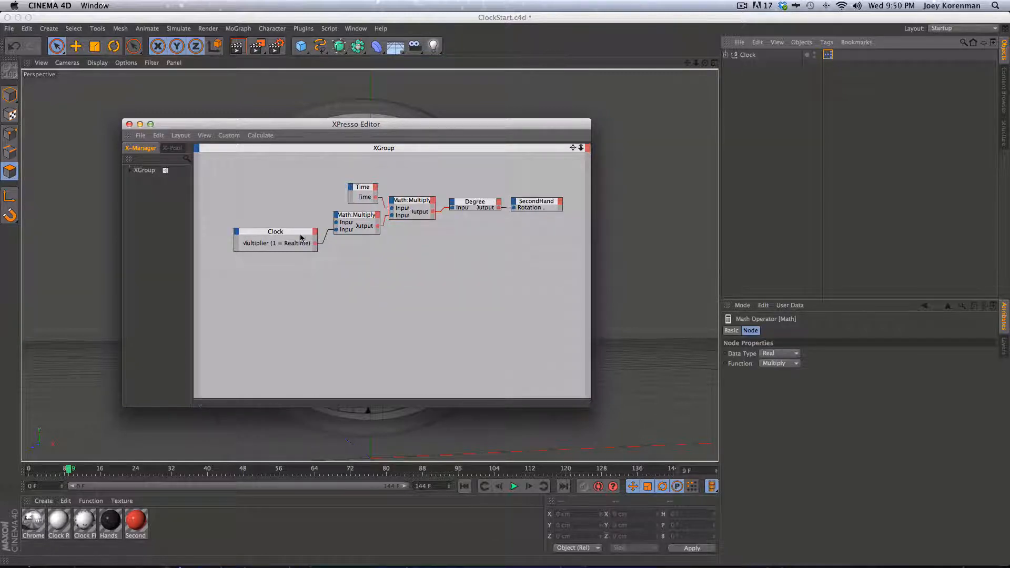
left_click(360, 216)
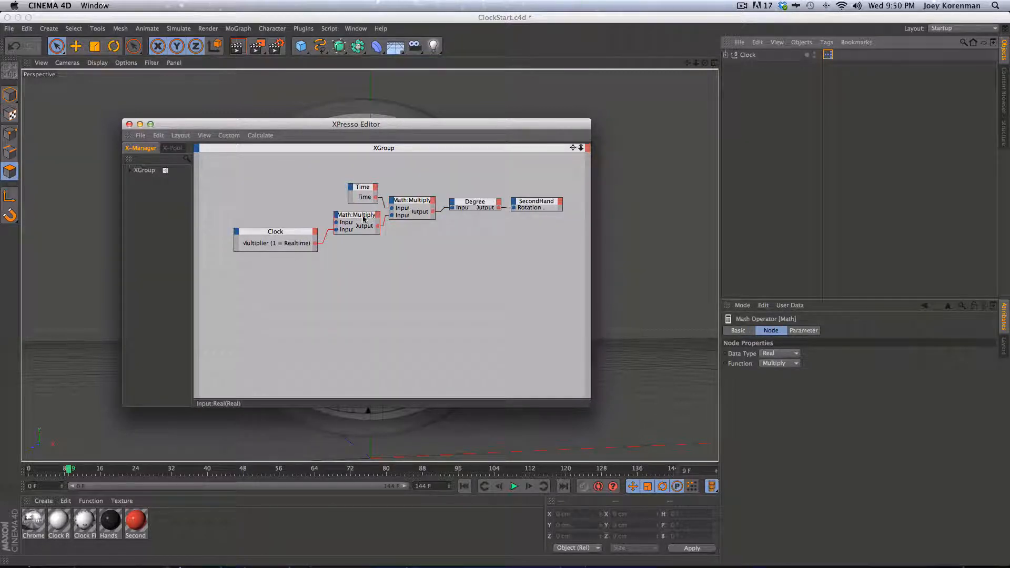
left_click(477, 312)
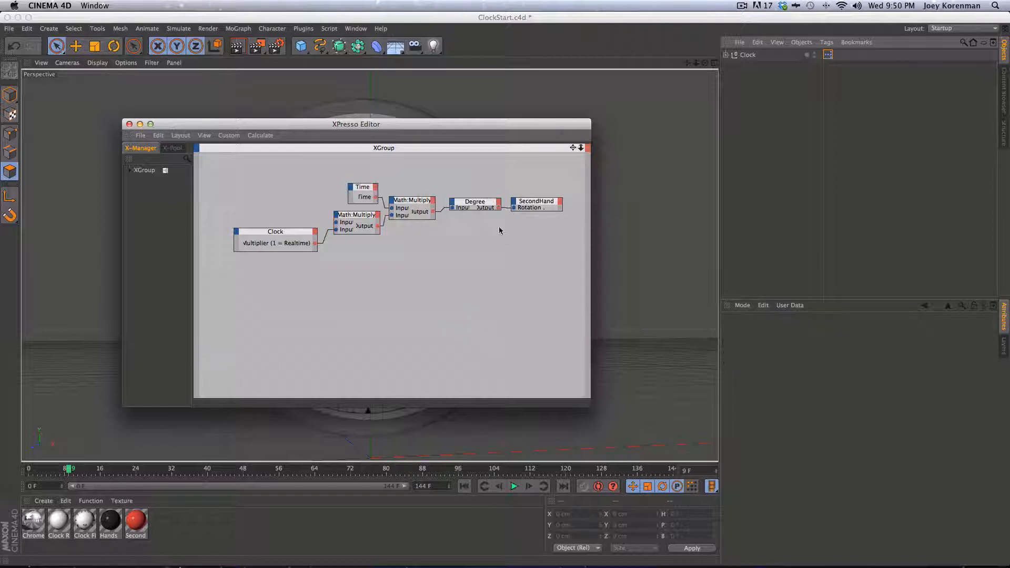
left_click_drag(269, 130, 450, 202)
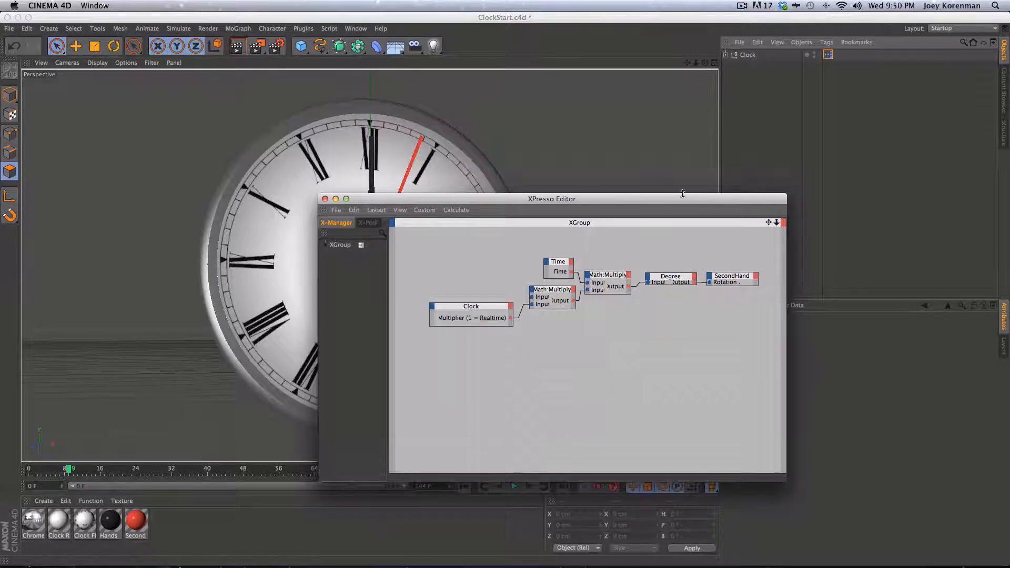
left_click_drag(597, 199, 500, 226)
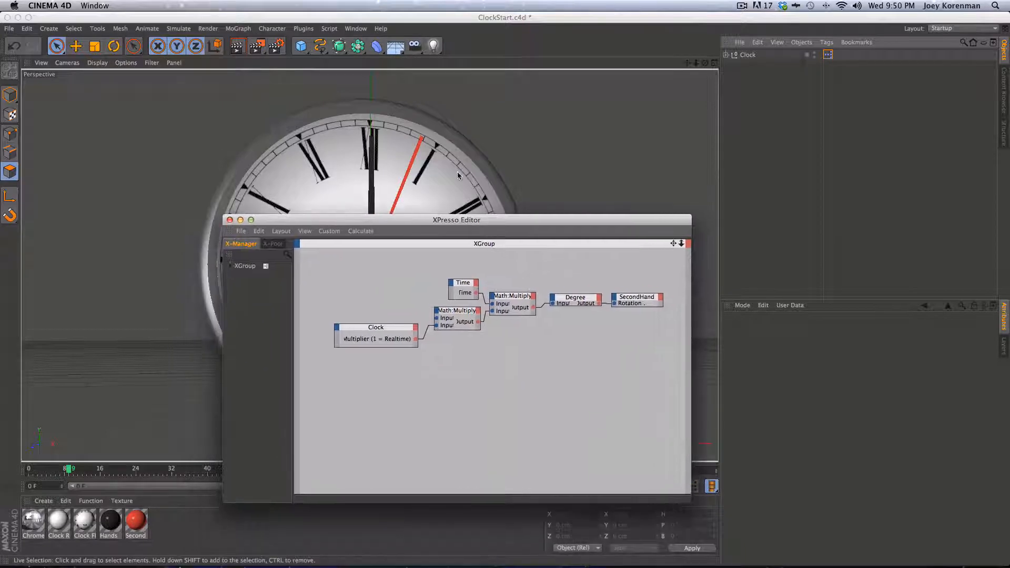
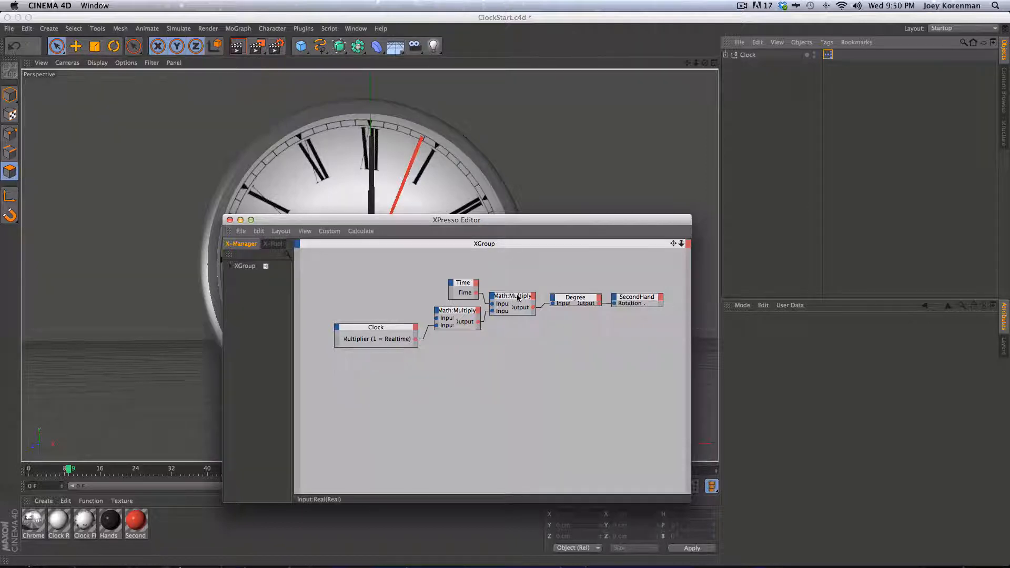
Step: Duplicate the second Math:Multiply node and place the copy directly below it
left_click(525, 342)
left_click_drag(524, 295, 519, 332)
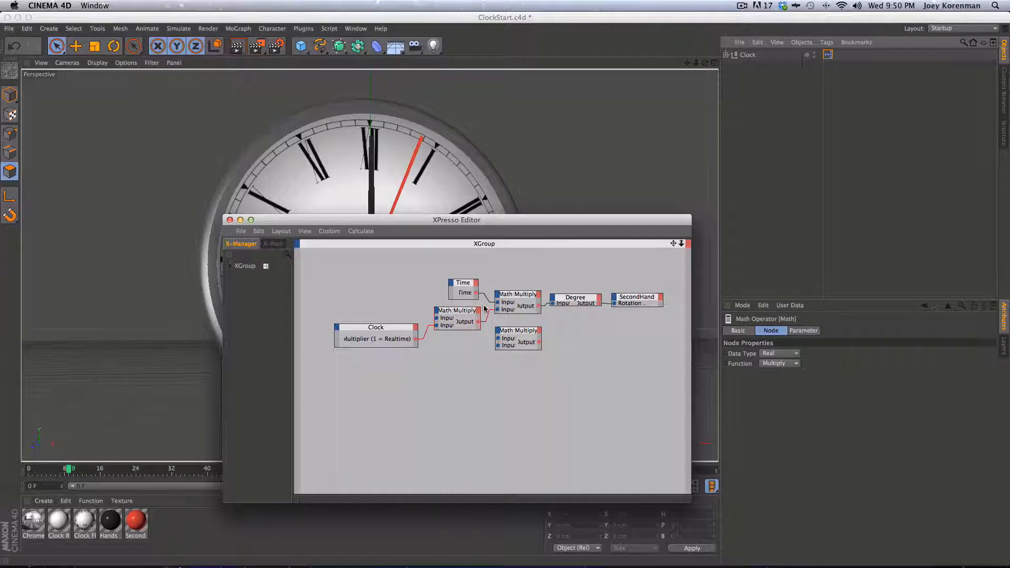
Step: Align the first Math:Multiply beside Clock, move the second one slightly toward it, and shift the unconnected copy toward Degree's underside
left_click_drag(468, 313, 460, 327)
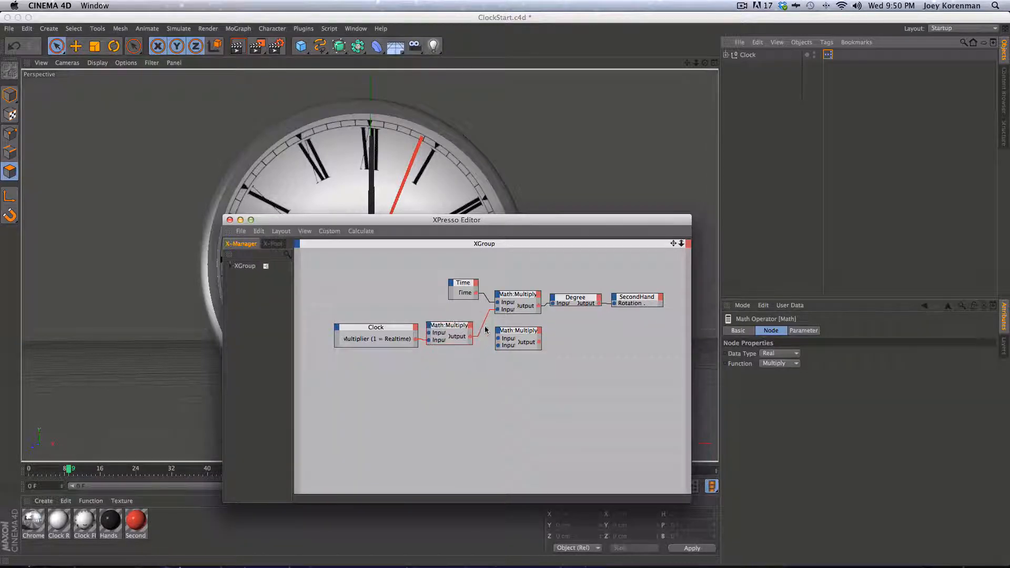
left_click_drag(523, 297, 555, 334)
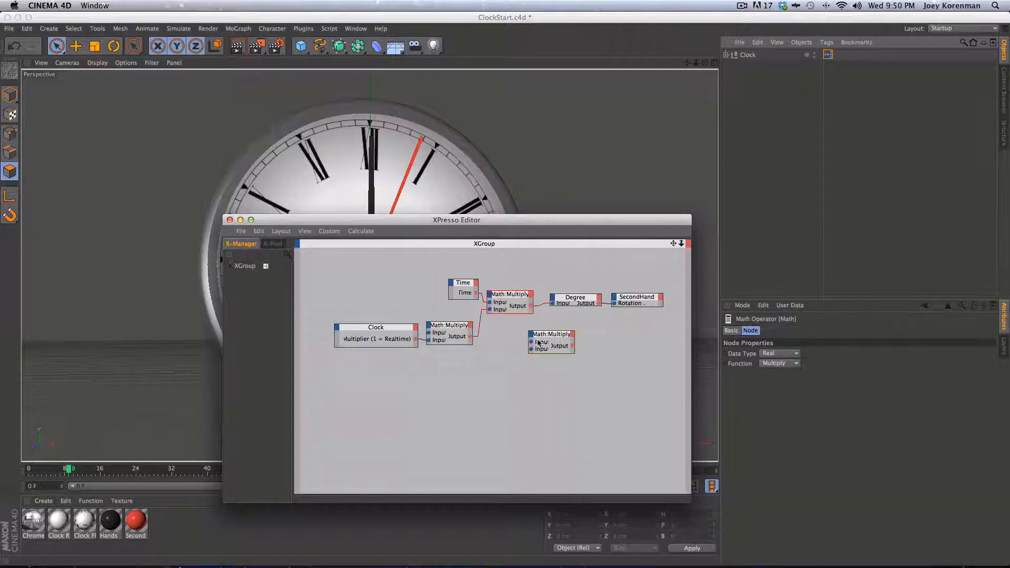
Step: Add a Result node, enlarge it beneath SecondHand, connect the second Math:Multiply's output to it, and advance the timeline to frame 24
right_click(495, 383)
mouse_move(542, 387)
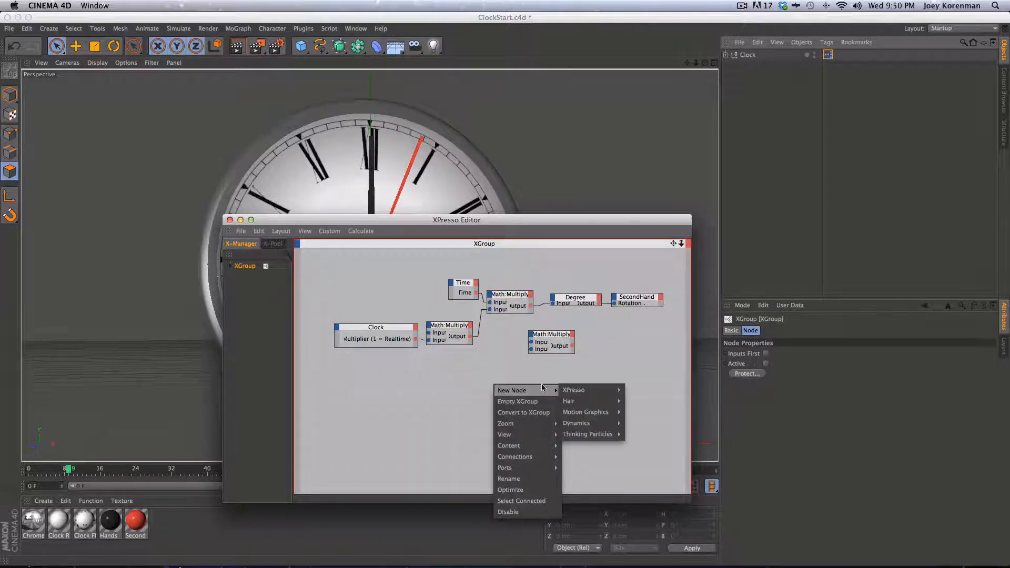
mouse_move(598, 390)
mouse_move(639, 390)
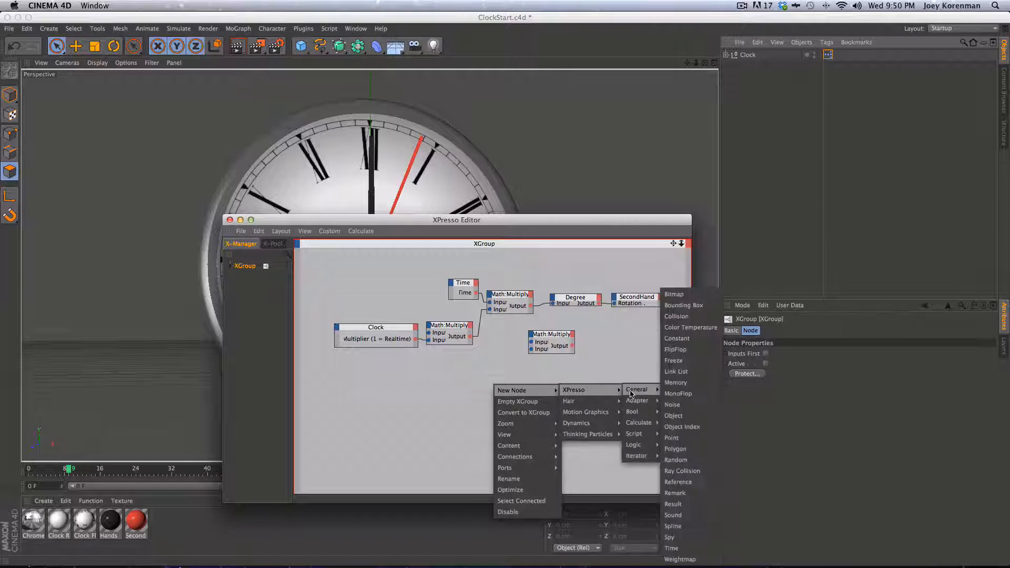
left_click(672, 503)
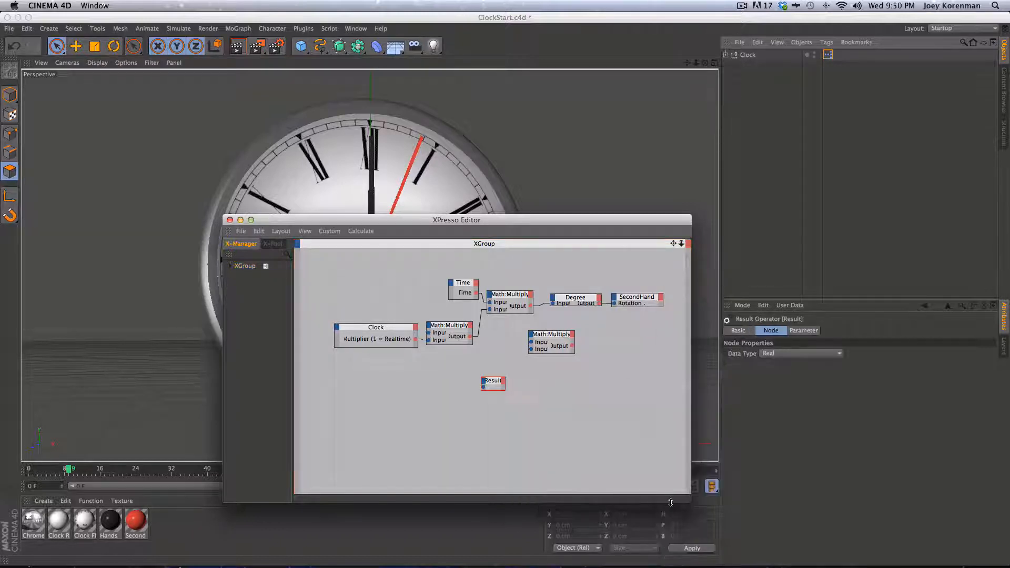
left_click_drag(505, 390, 620, 339)
left_click_drag(538, 318, 531, 306)
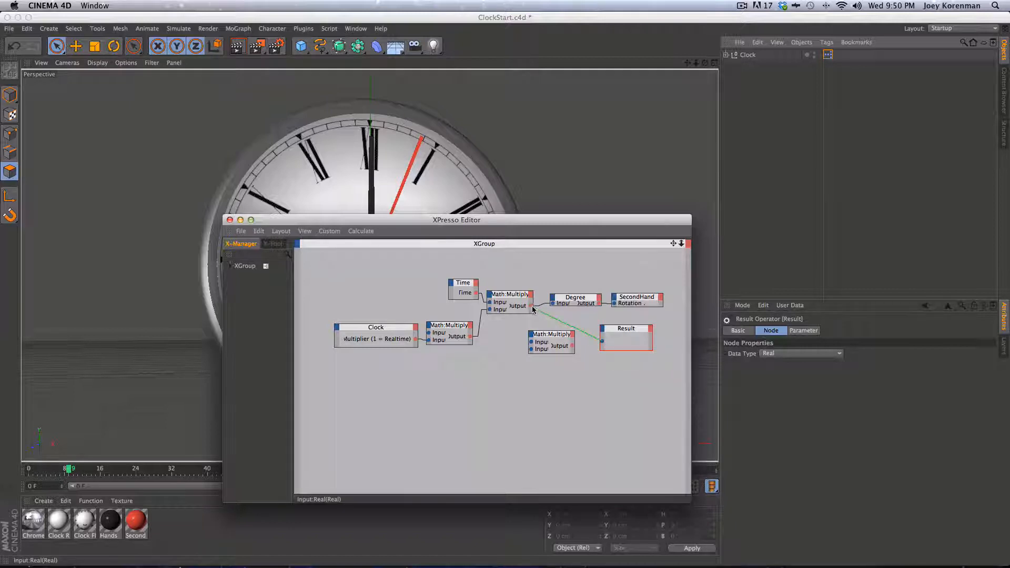
key("g")
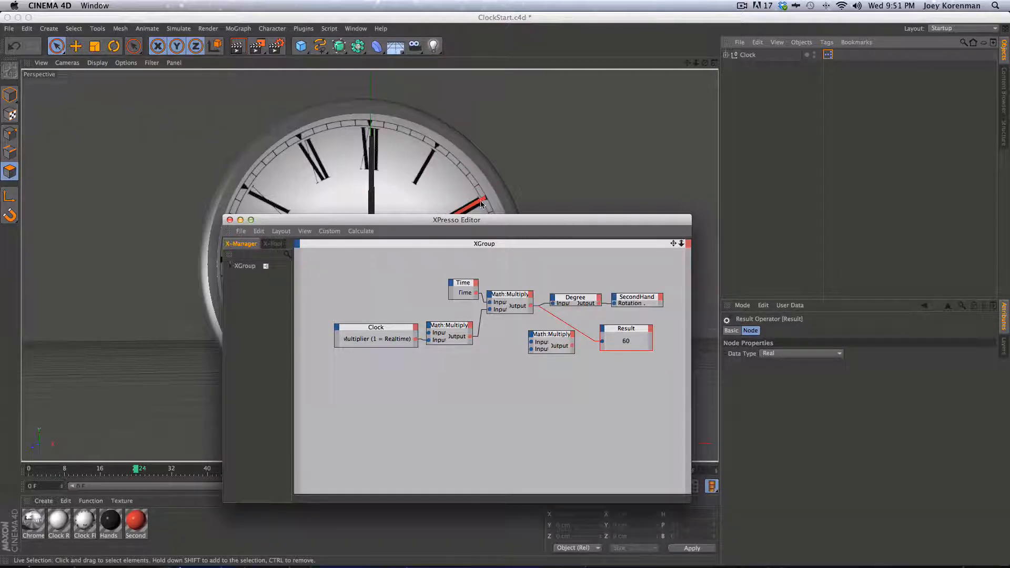
Step: Rearrange the unconnected Math:Multiply beneath Degree and the Result node beneath SecondHand so they no longer crowd each other
left_click_drag(560, 341, 561, 377)
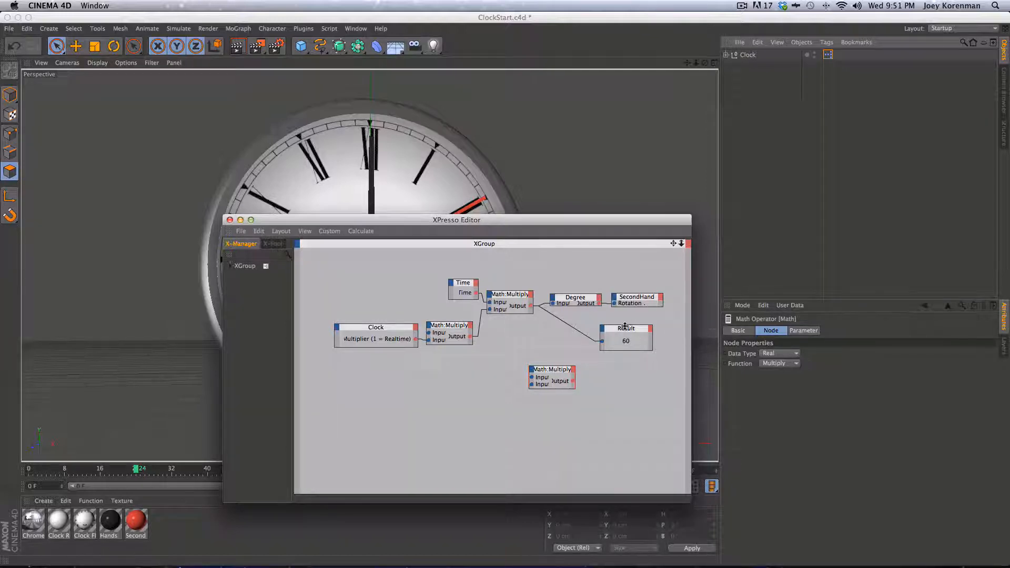
left_click_drag(627, 328, 656, 341)
left_click_drag(561, 372, 581, 342)
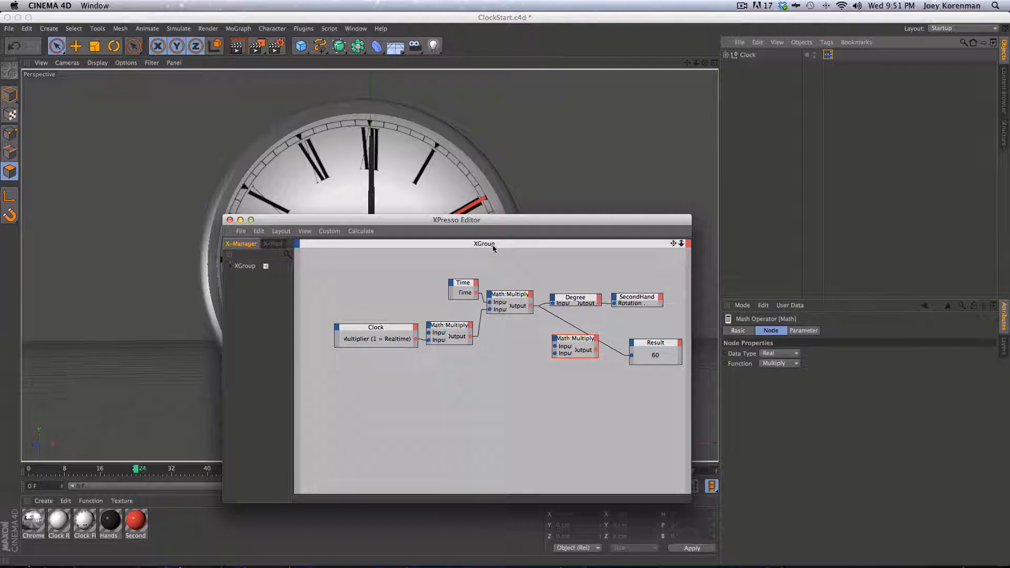
left_click_drag(656, 345, 660, 326)
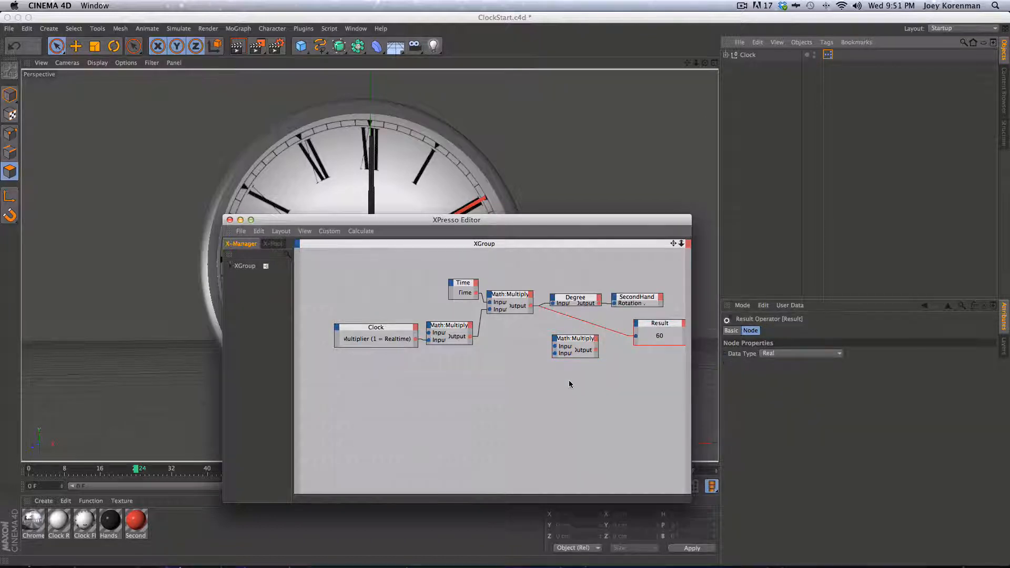
Step: Add a Remark node in the empty space above the node network and widen it
key("1")
left_click_drag(549, 375, 523, 378)
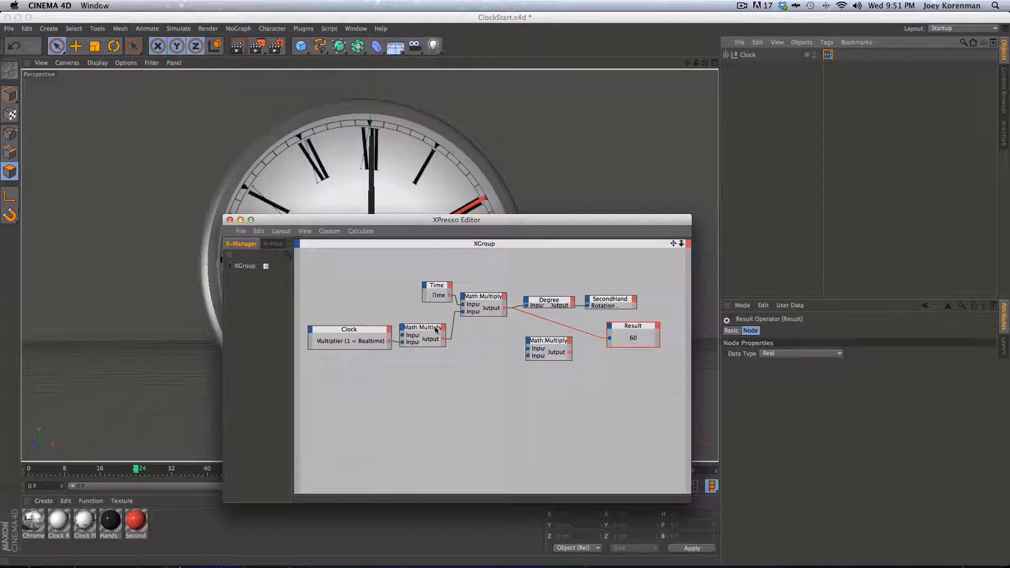
key("1")
left_click_drag(508, 264, 503, 298)
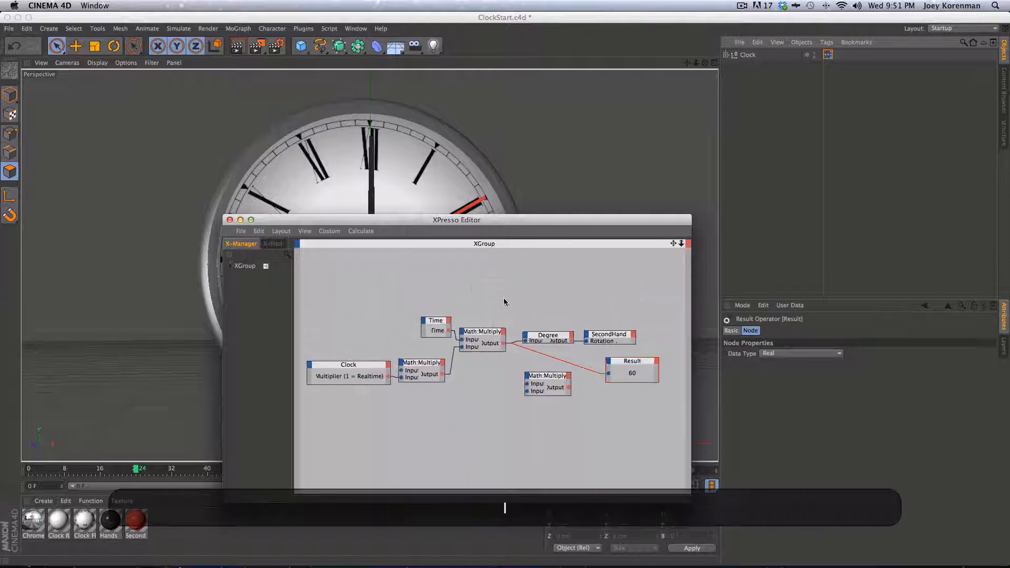
right_click(504, 298)
mouse_move(509, 294)
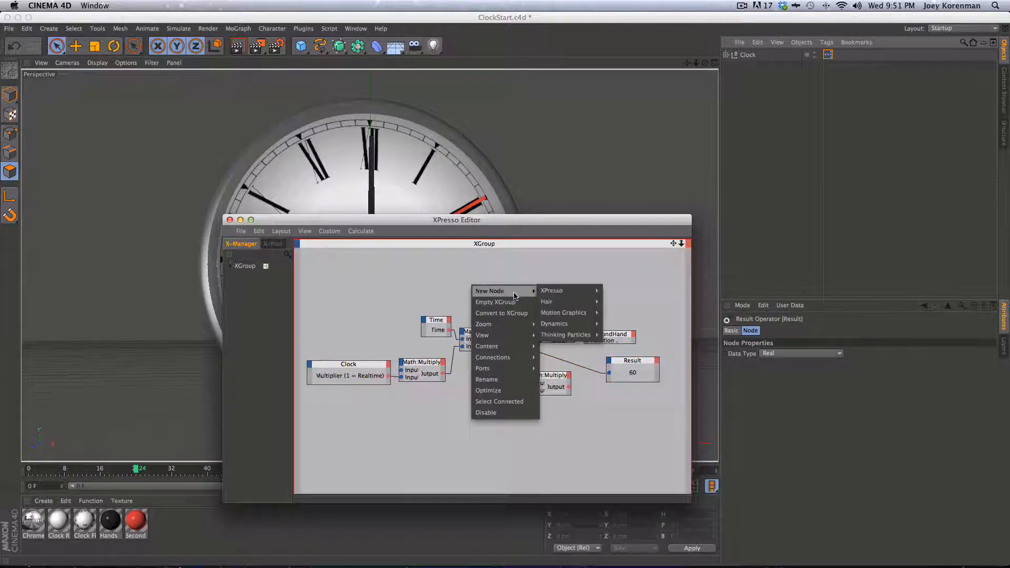
mouse_move(552, 291)
mouse_move(614, 294)
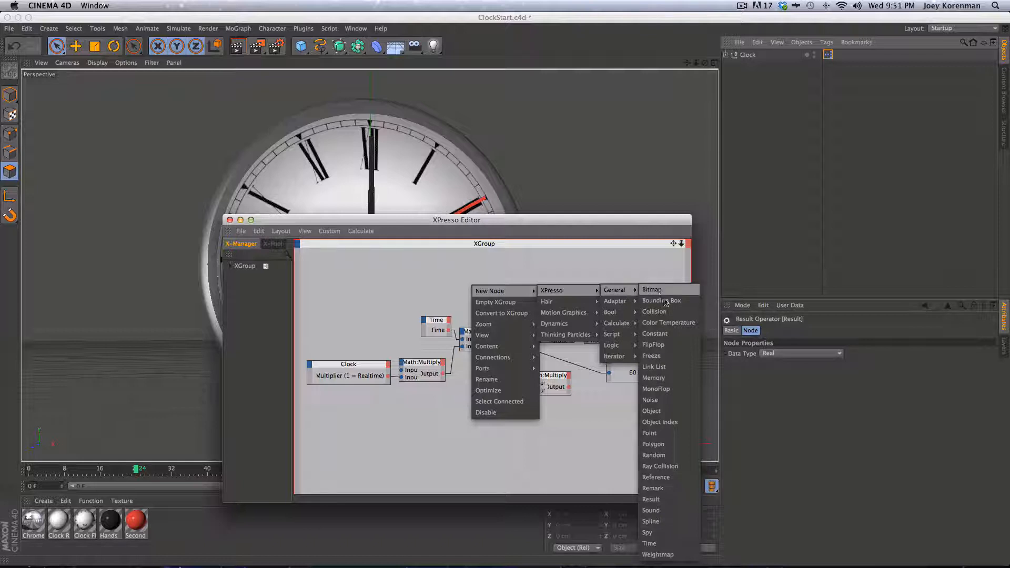
left_click(676, 489)
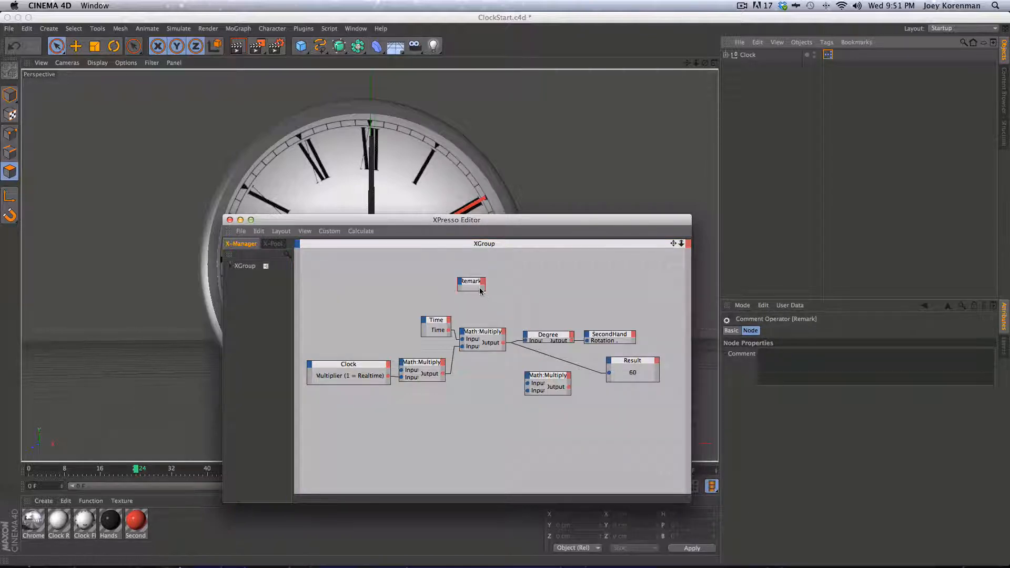
left_click_drag(484, 291, 526, 291)
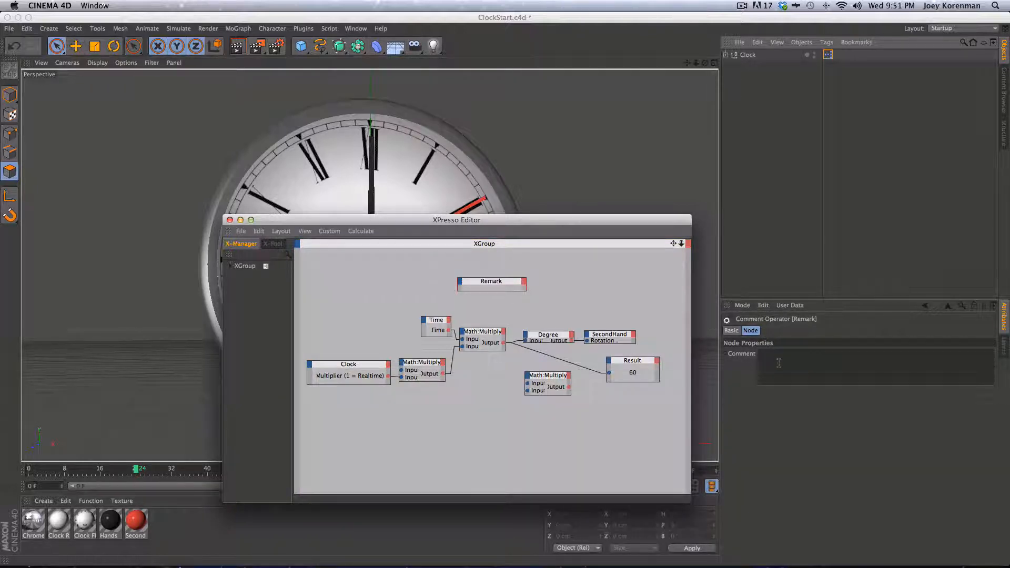
Step: Set the Remark node's comment to "Second Hand" and nudge the node slightly toward Degree
left_click(787, 364)
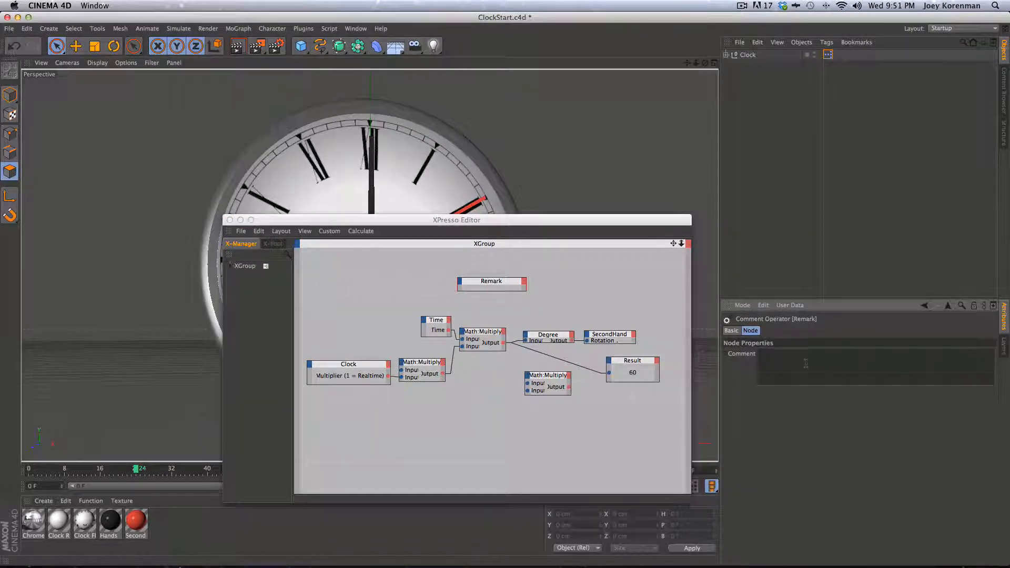
type("sd")
key("BackSpace")
key("BackSpace")
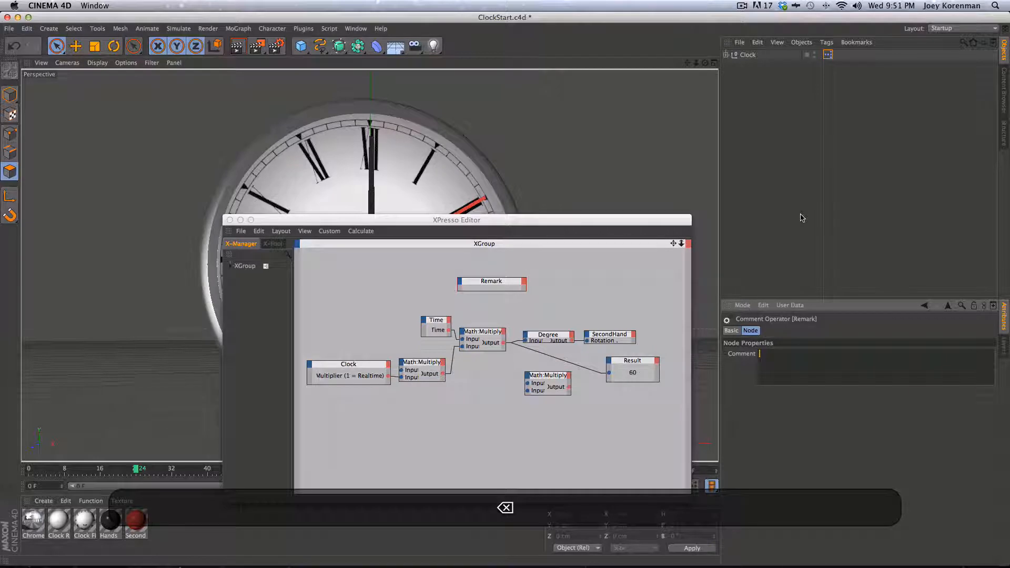
type("Second Hand")
left_click_drag(492, 280, 503, 280)
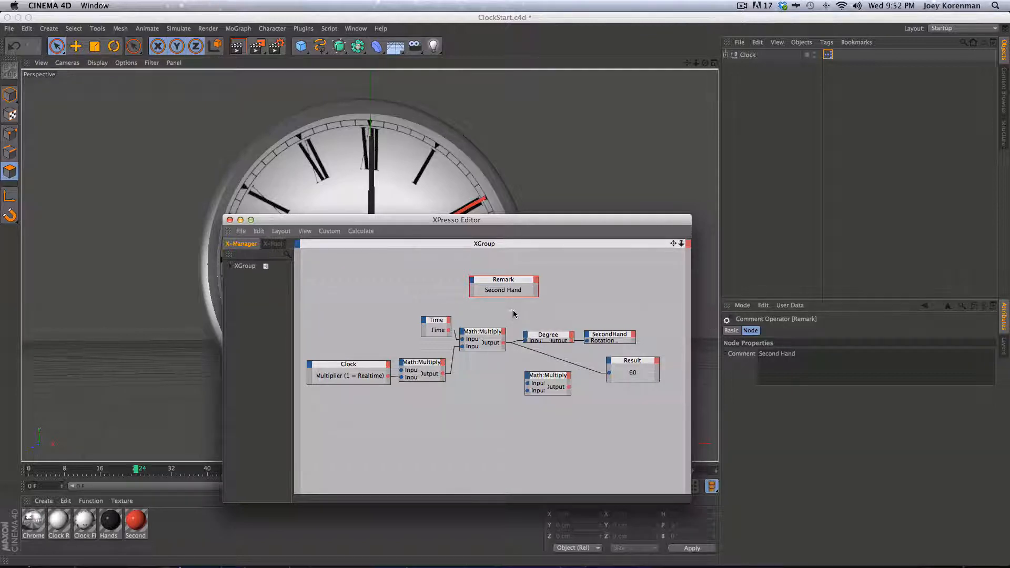
Step: Give the Degree, SecondHand and Remark nodes a green title color
left_click_drag(527, 315, 655, 356)
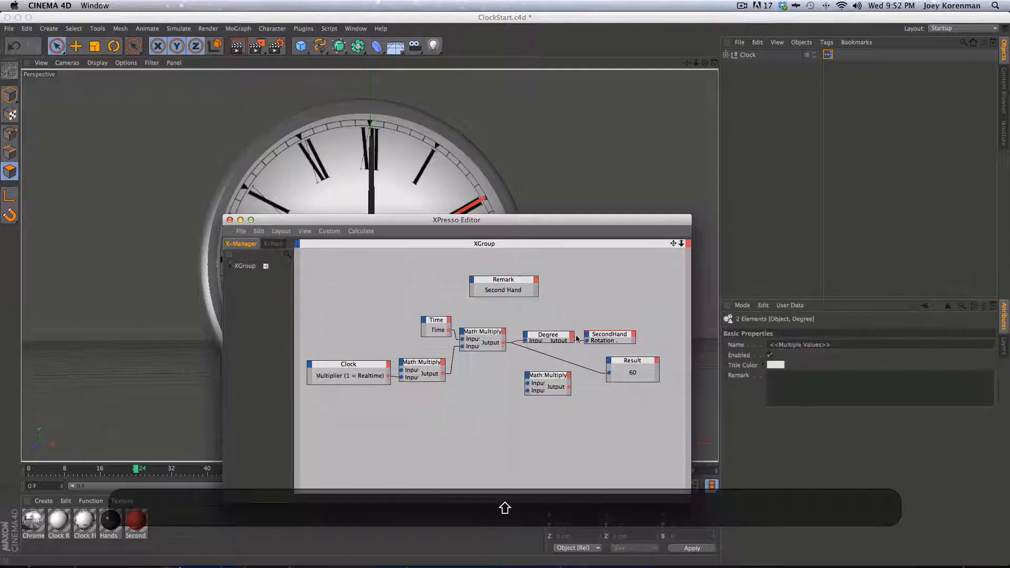
left_click_drag(455, 264, 559, 308, "shift")
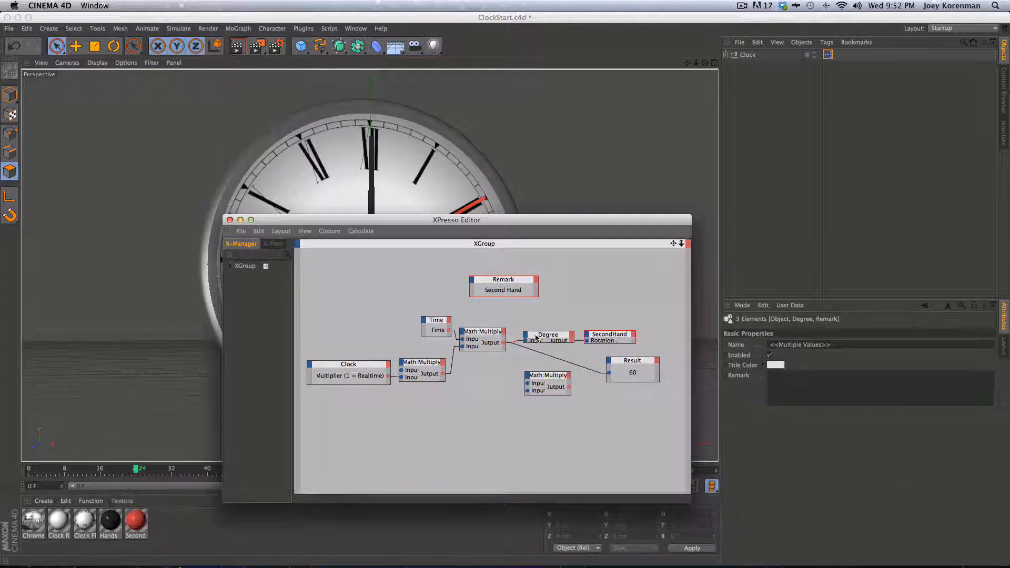
left_click(777, 366)
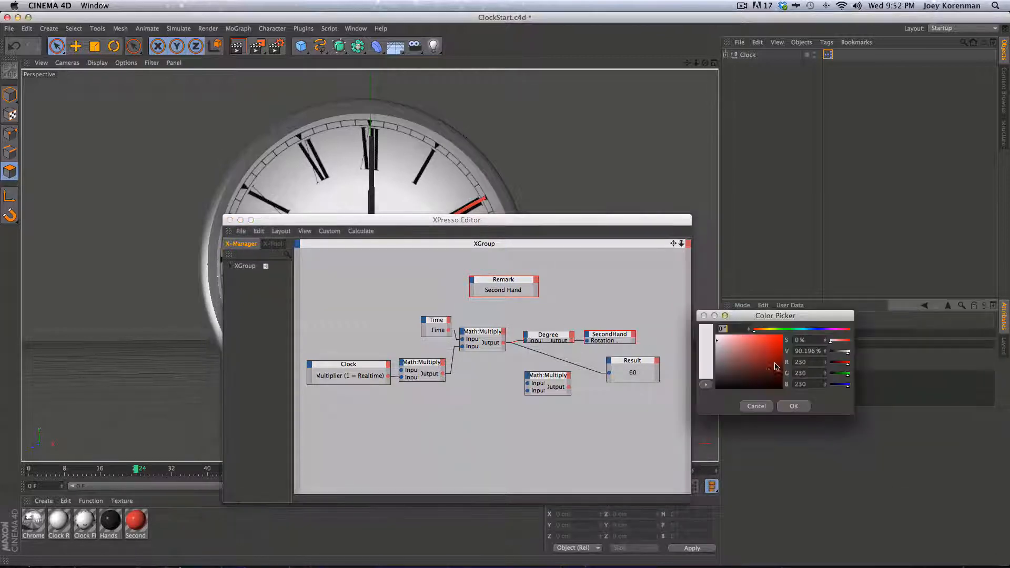
left_click(790, 330)
left_click(772, 344)
left_click(794, 407)
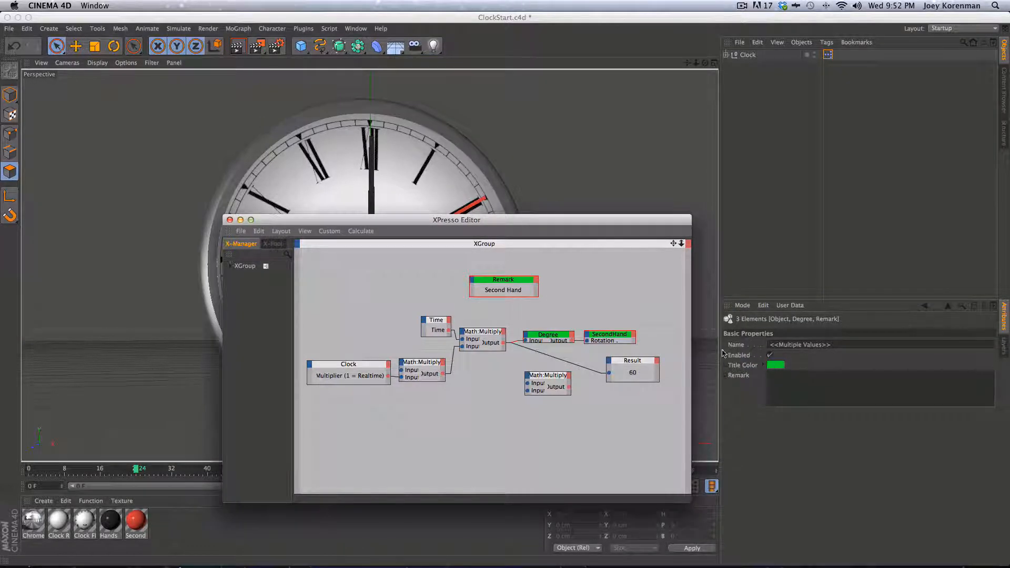
left_click(628, 261)
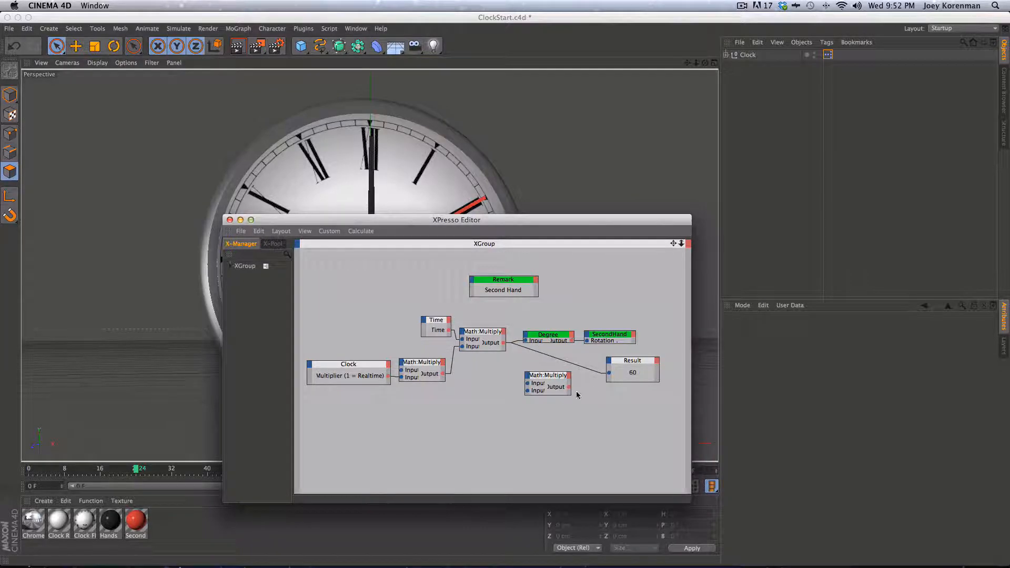
Step: Move the Time node slightly away from the second Math:Multiply and rename that Math:Multiply as "BRANCH HERE"
mouse_move(447, 321)
left_mouse_down()
mouse_move(431, 322)
mouse_move(440, 320)
left_mouse_up()
left_click(480, 336)
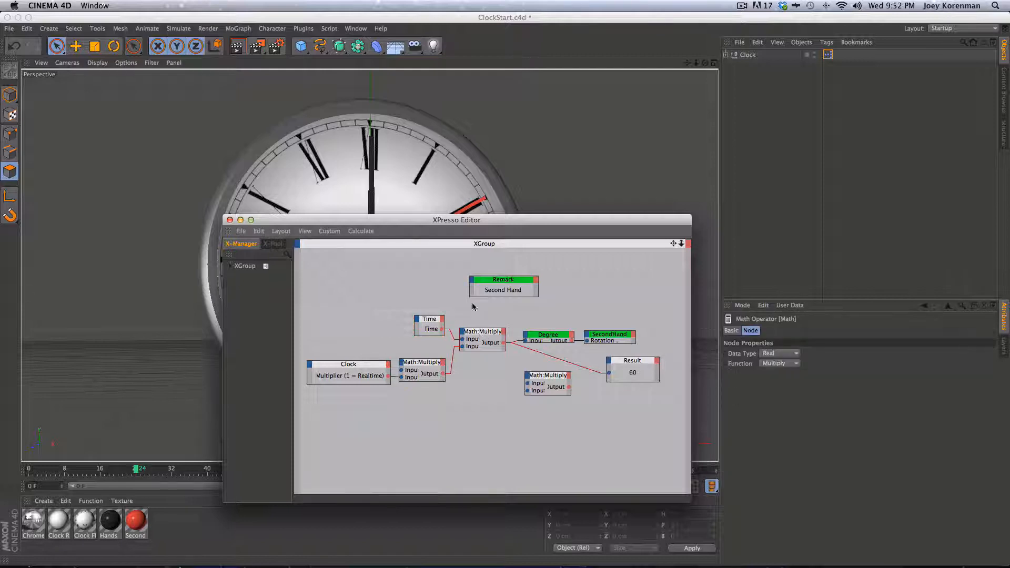
left_click(731, 331)
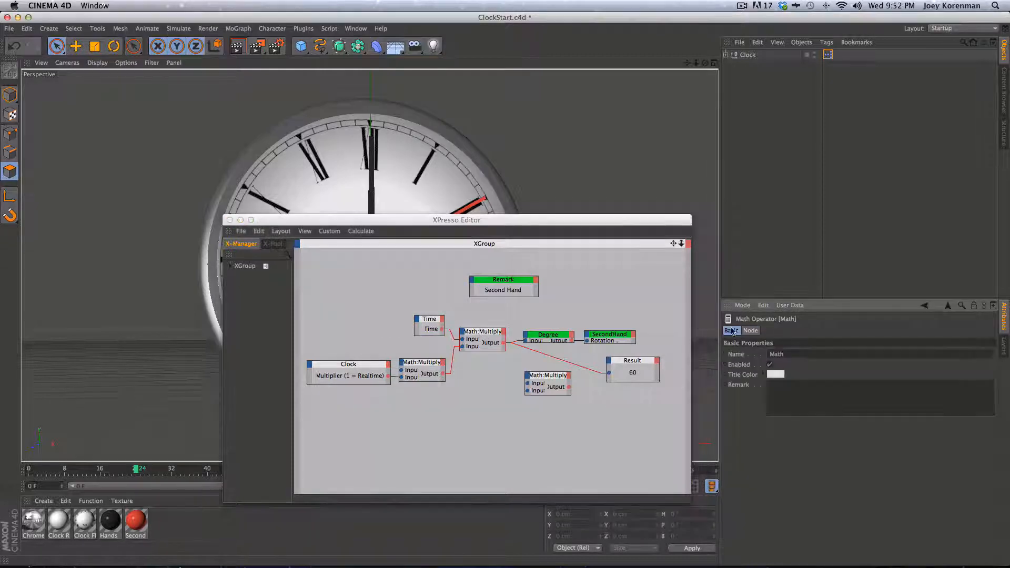
left_click(480, 336)
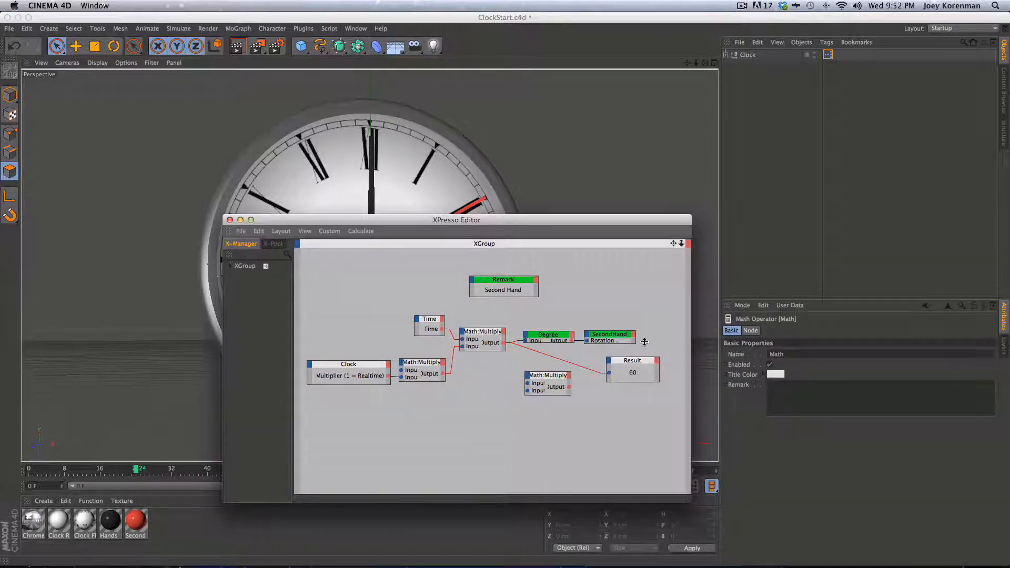
double_click(777, 354)
type("BRN")
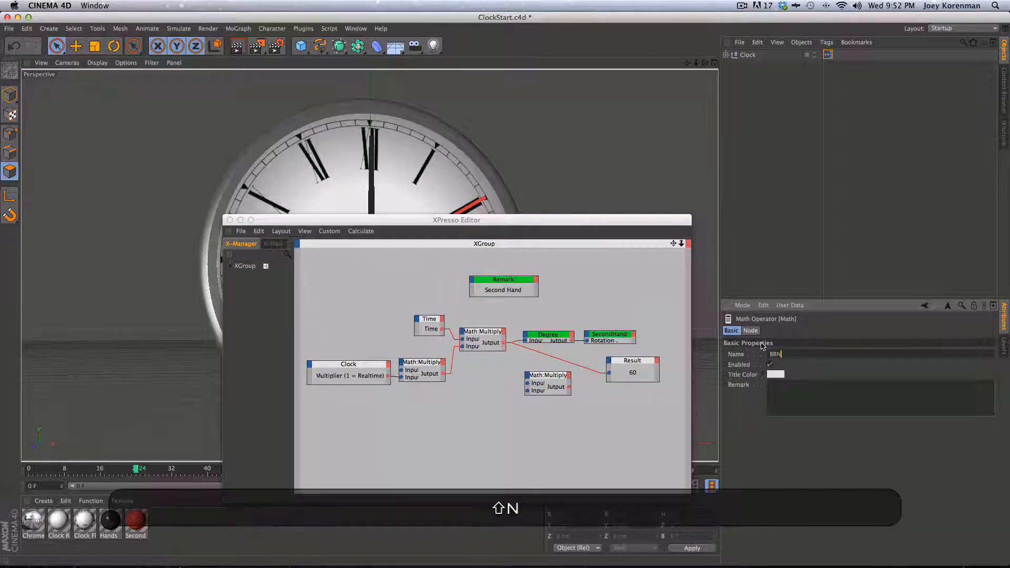
key("BackSpace")
type("ANCH HERE")
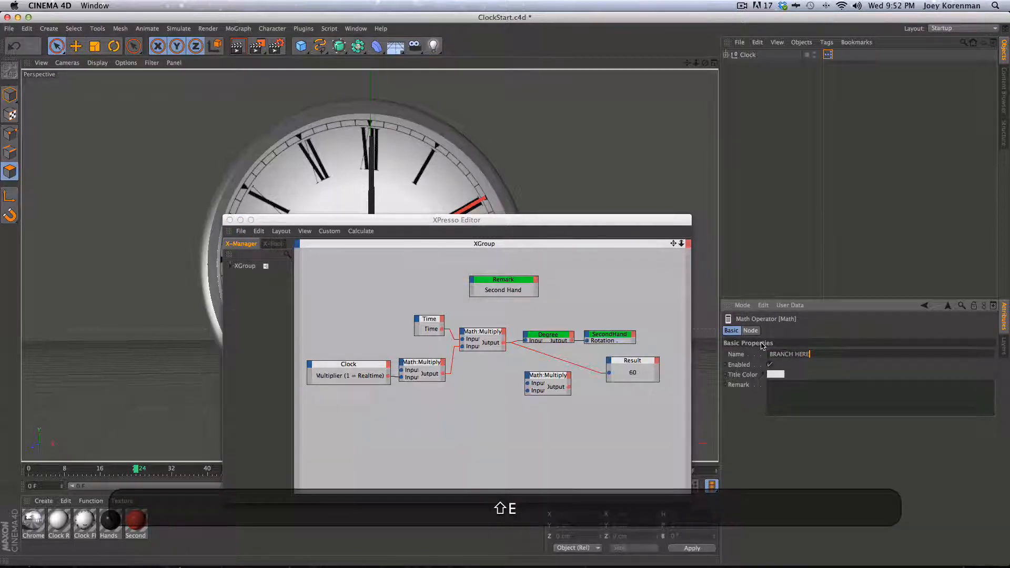
left_click(581, 307)
Step: Undo the last change, reselect the second Math:Multiply to inspect its basic properties, and clear the selection
left_click(494, 331)
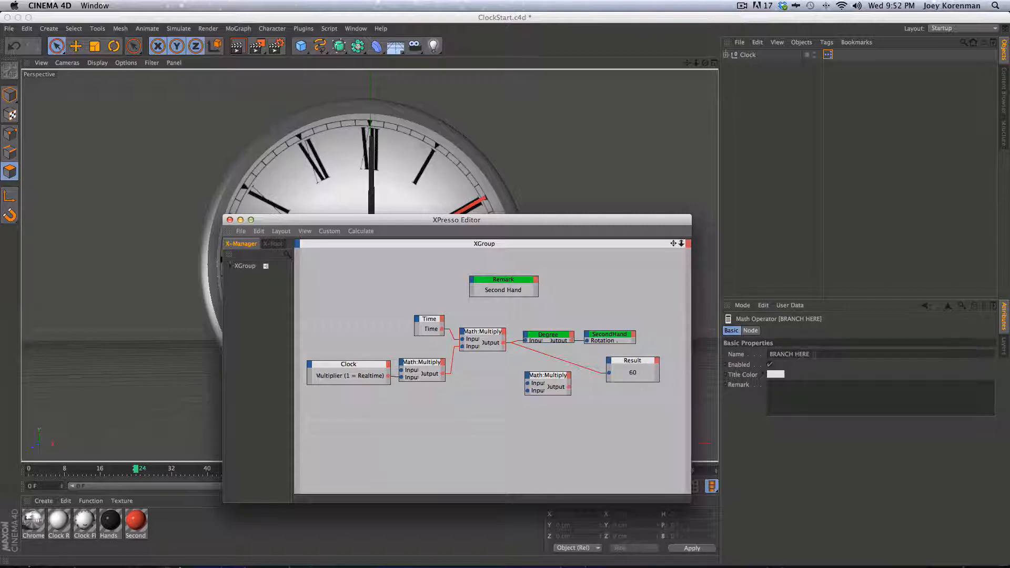
left_click(815, 364)
key("super+z")
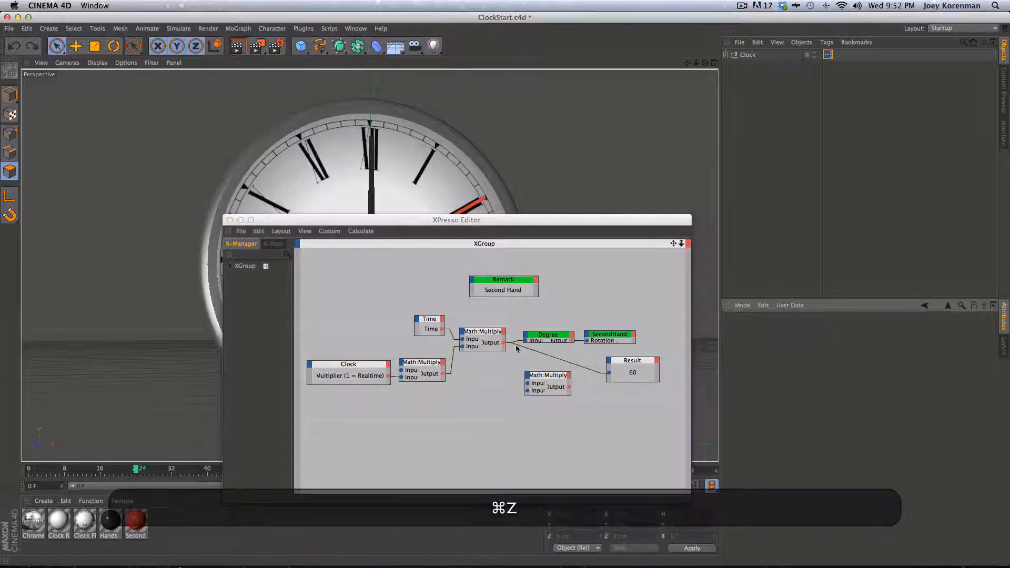
left_click(516, 349)
left_click(783, 388)
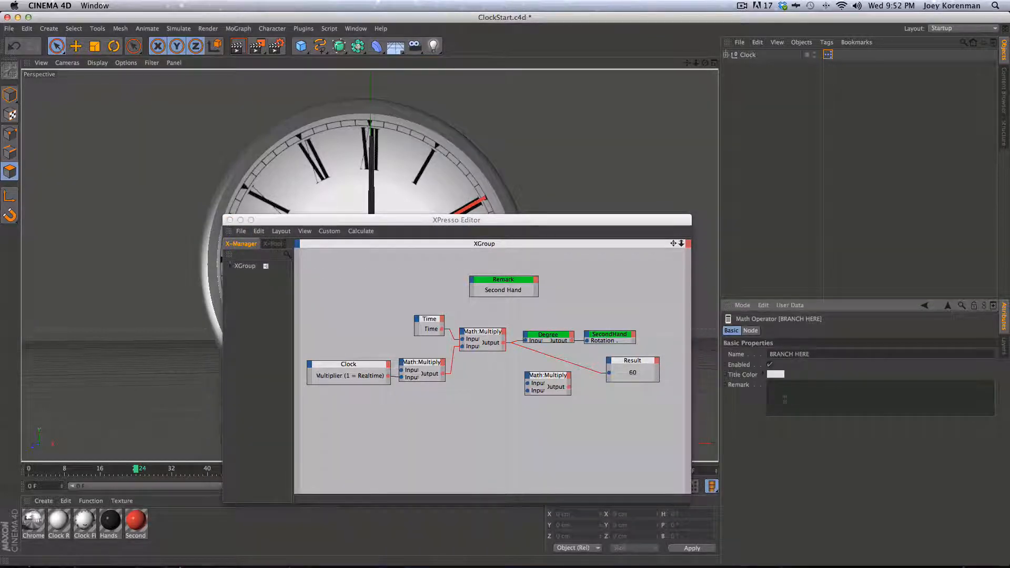
left_click(485, 343)
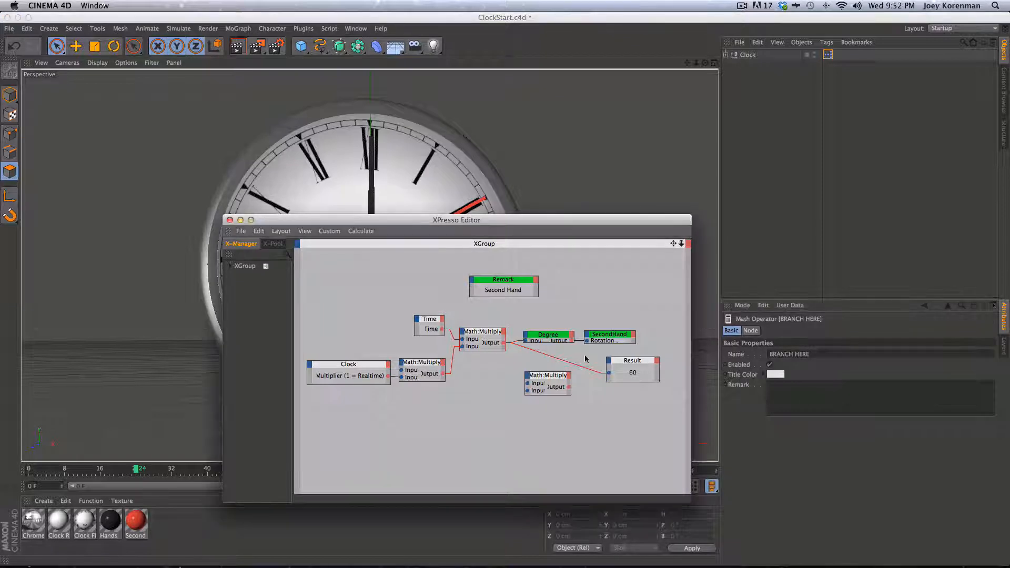
left_click(551, 419)
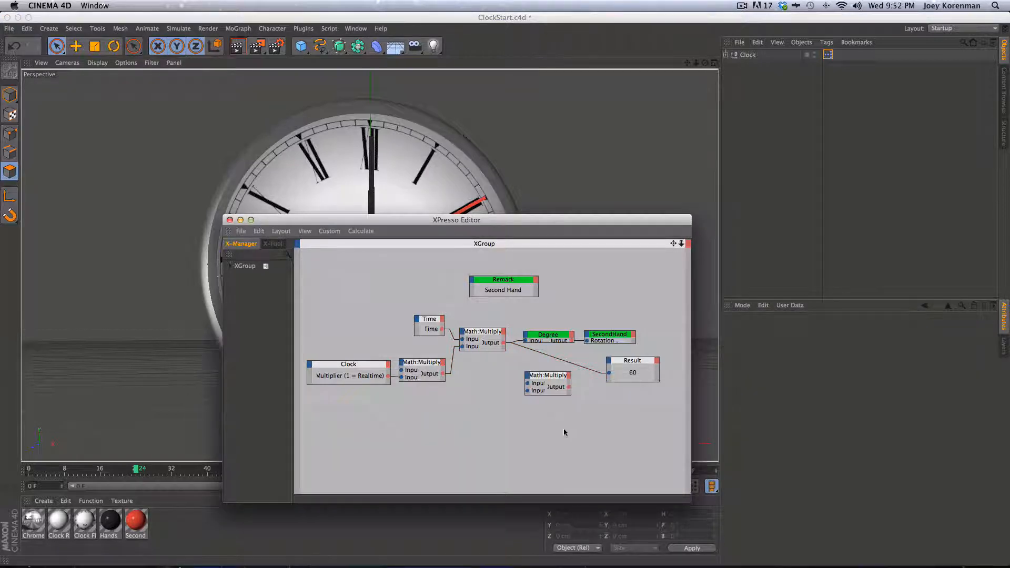
Step: Change the function of the unconnected Math:Multiply node below the second-hand branch to Divide
middle_click_drag(543, 434, 502, 411, "alt")
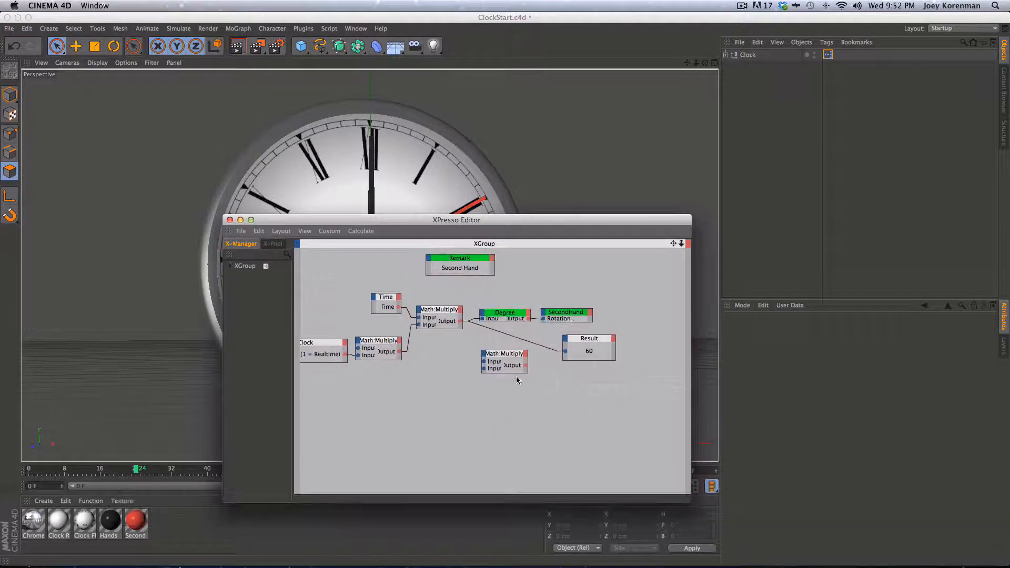
left_click(442, 311)
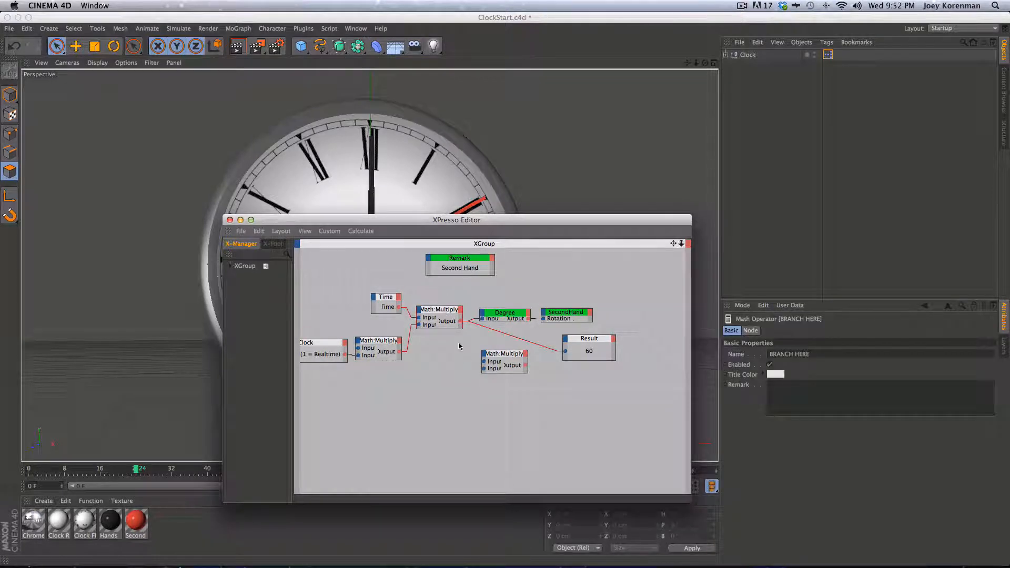
left_click_drag(492, 359, 491, 350)
left_click(772, 331)
left_click(779, 364)
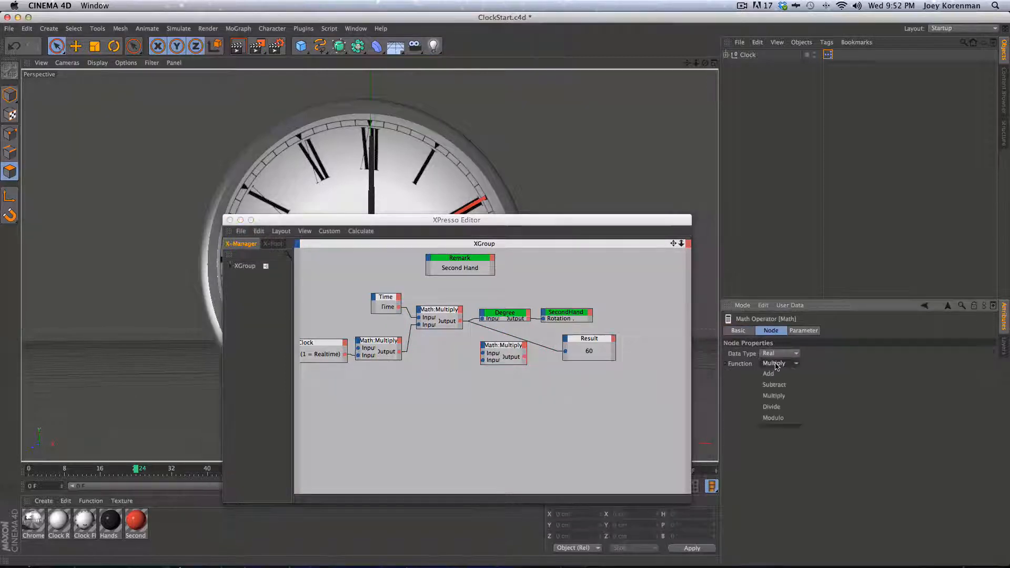
left_click(782, 405)
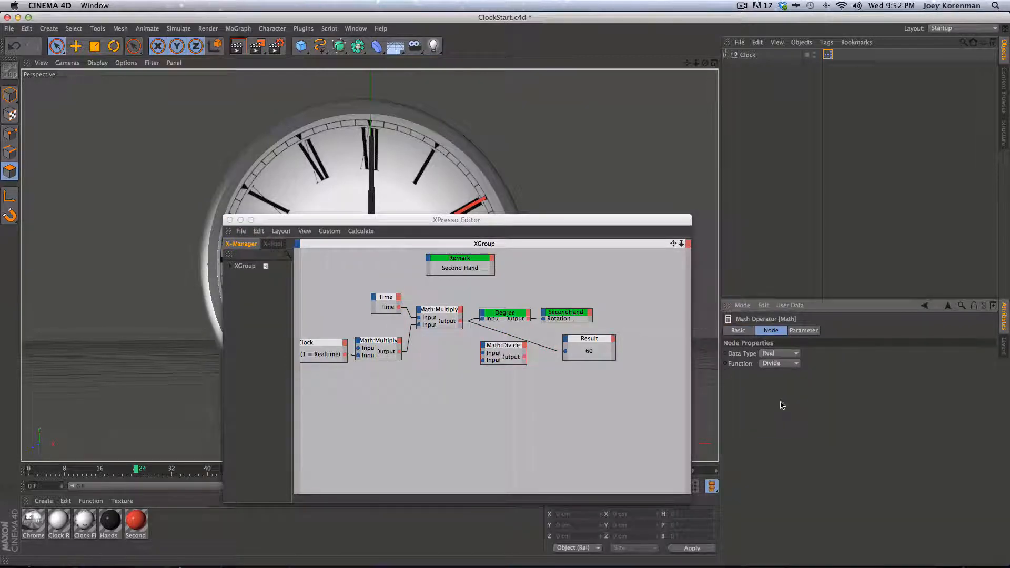
Step: Connect the output of the Math:Multiply node after Time to the Math:Divide node's first input and set Input [2] to 60
left_click(476, 357)
left_click_drag(483, 357, 461, 324)
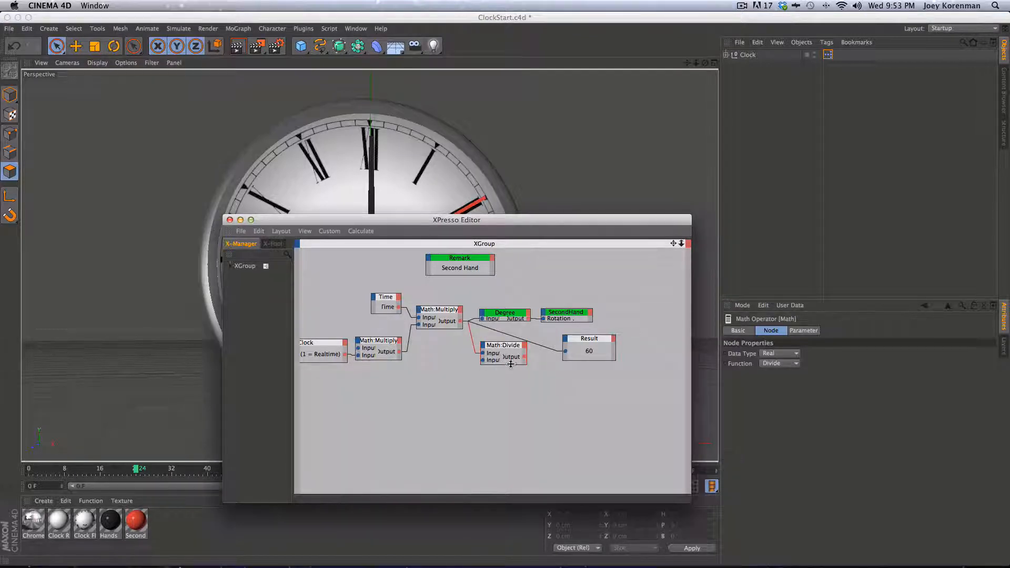
left_click(791, 333)
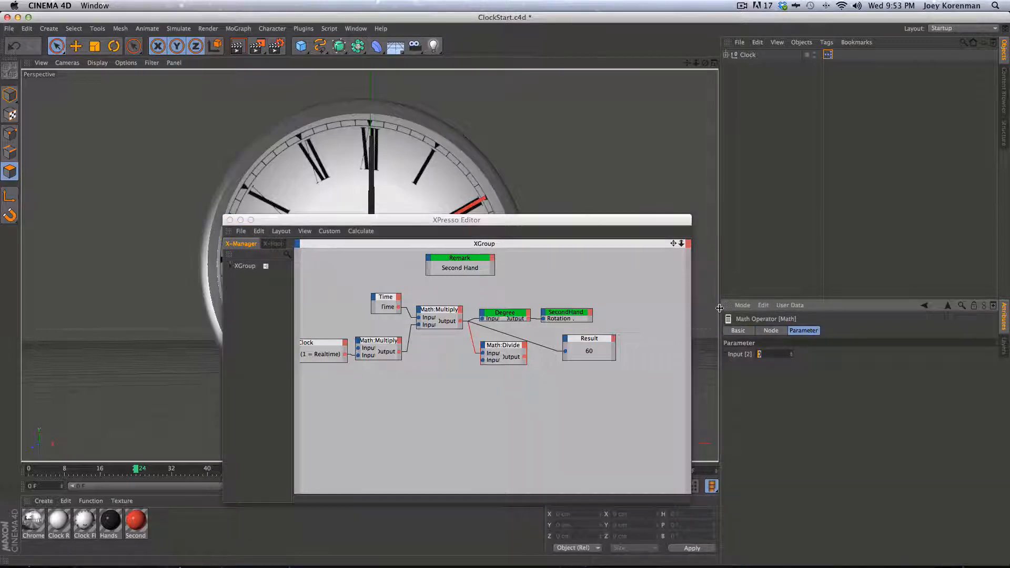
type("60")
key("Return")
Step: Feed the Math:Divide output into the Result node, advance the timeline to frame 36, and move Result down out of the way
left_click(511, 330)
left_click_drag(541, 359, 565, 351)
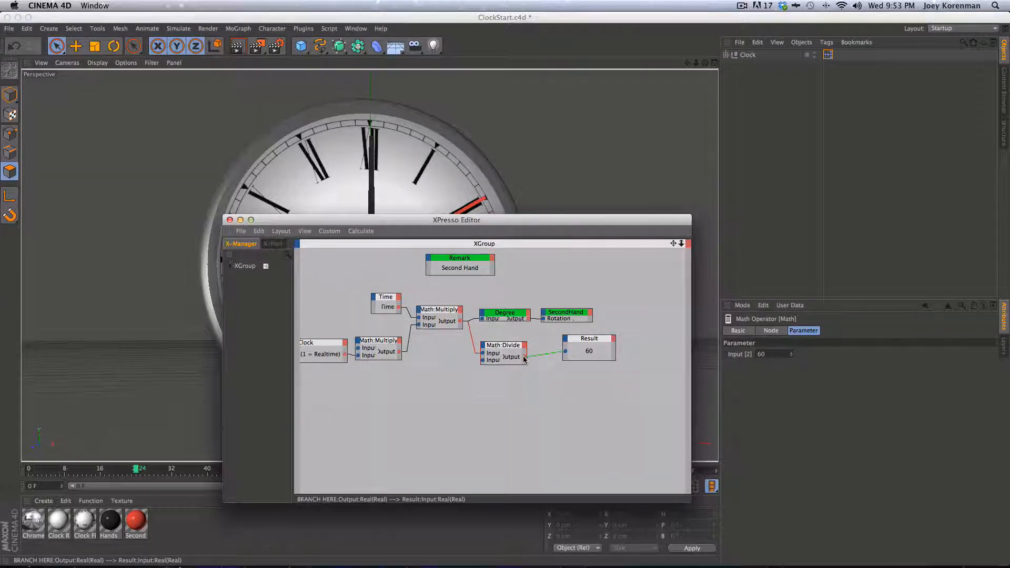
key("g")
key("g")
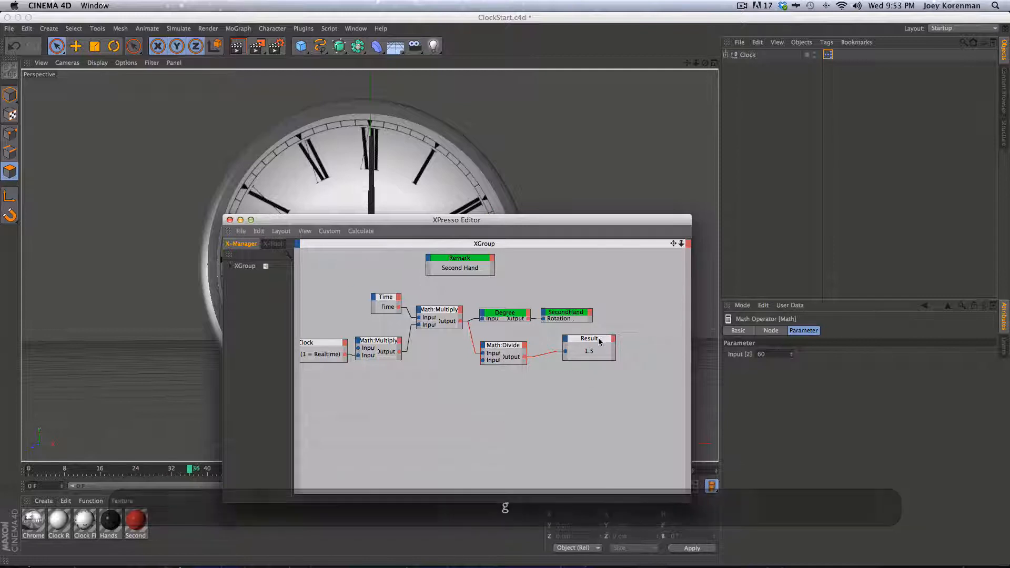
left_click_drag(597, 339, 564, 427)
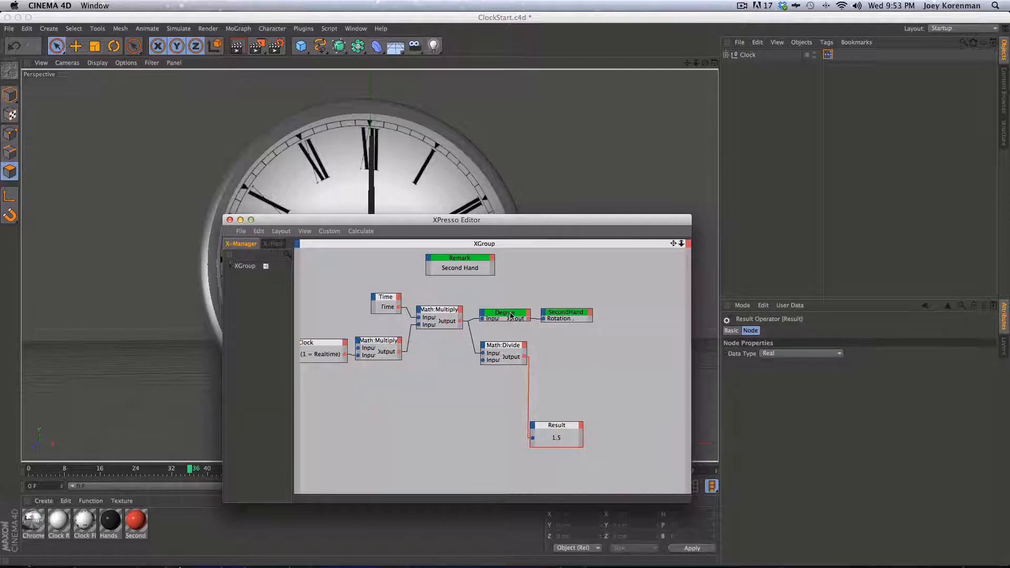
Step: Duplicate the second-hand Degree node beside Math:Divide and connect the Divide output to its input
key("super")
left_click_drag(501, 317, 563, 347, "super")
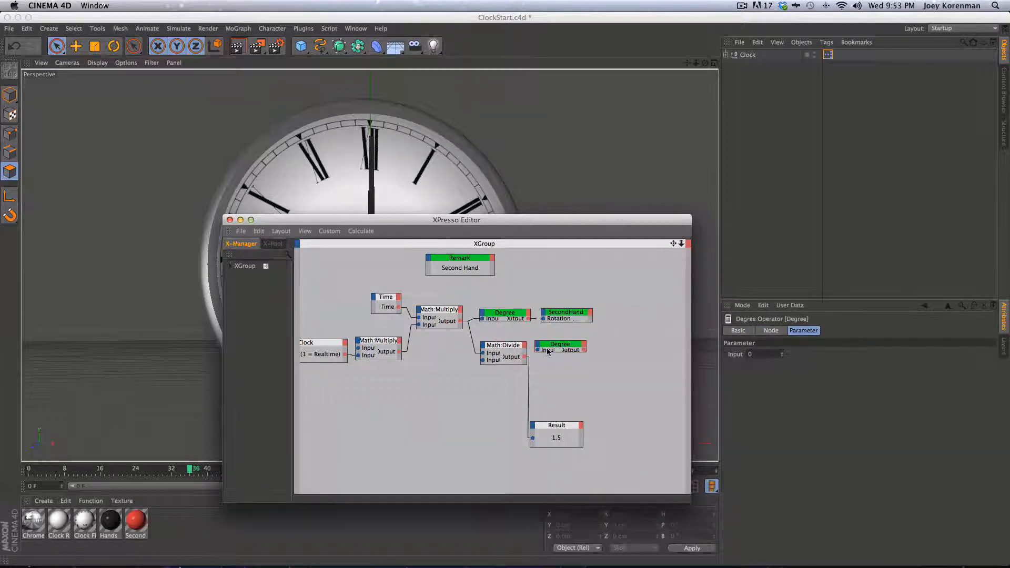
left_click(771, 331)
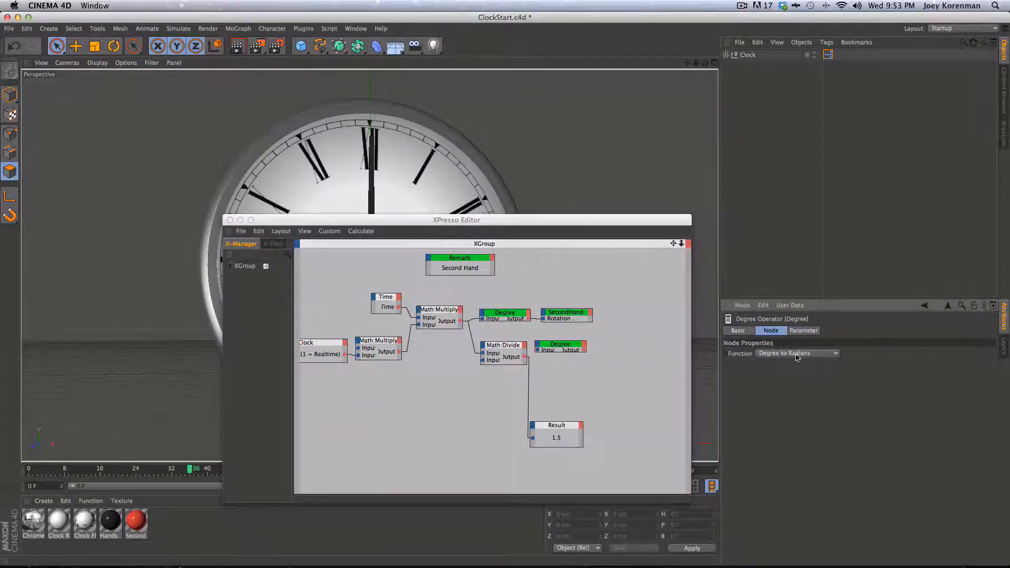
mouse_move(558, 346)
left_mouse_down()
mouse_move(568, 346)
mouse_move(546, 351)
mouse_move(557, 346)
left_mouse_up()
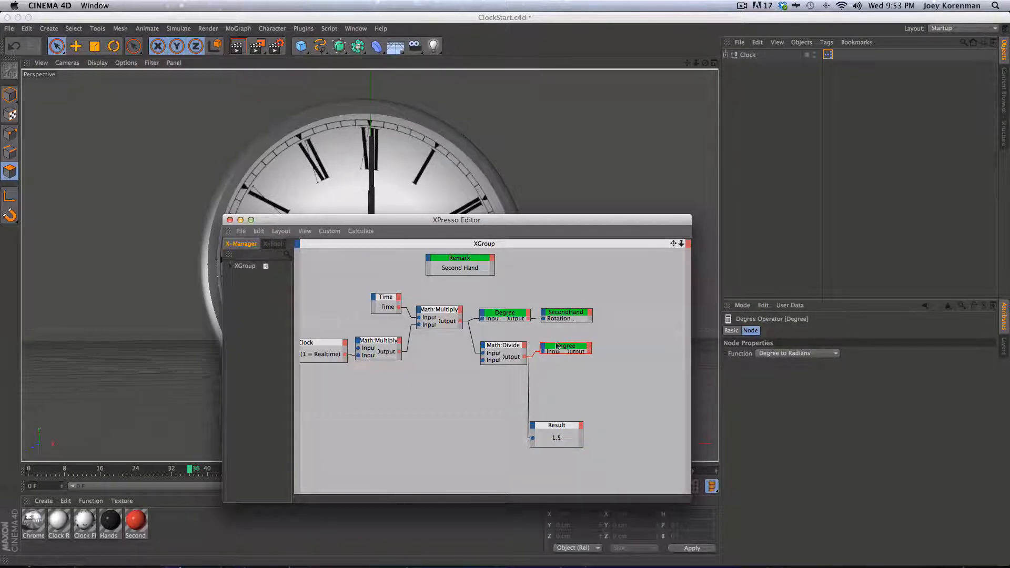
Step: Add the MinuteHand object to the graph with a Rotation . B input, driven by the duplicated Degree node's output
left_click(726, 54)
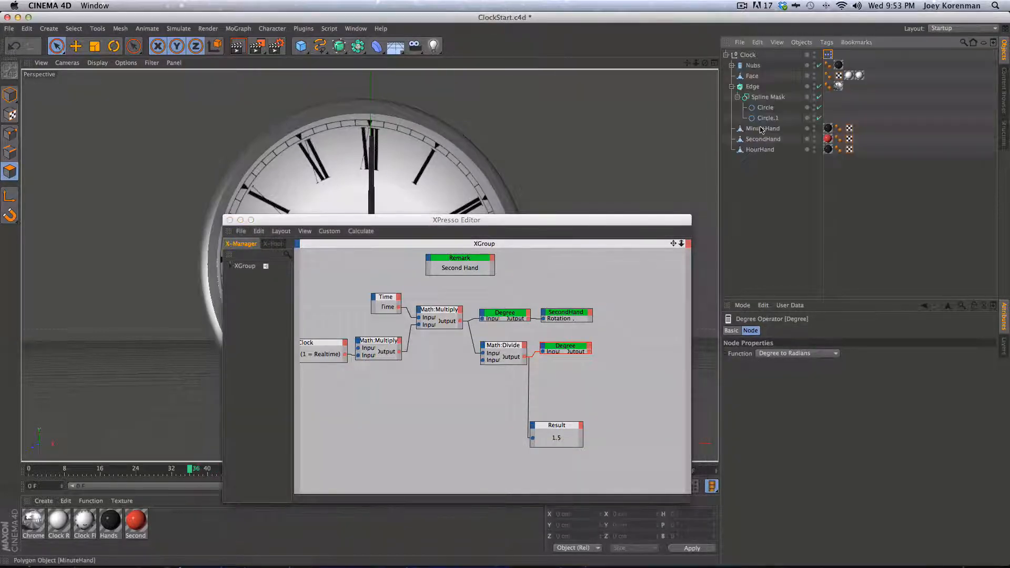
left_click_drag(763, 127, 667, 352)
left_click(607, 346)
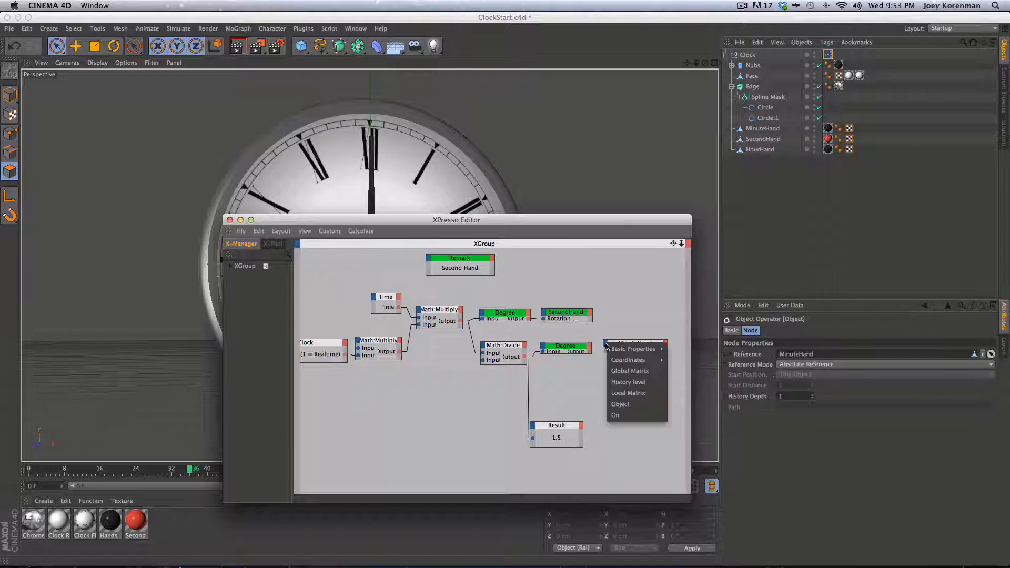
mouse_move(623, 363)
mouse_move(684, 404)
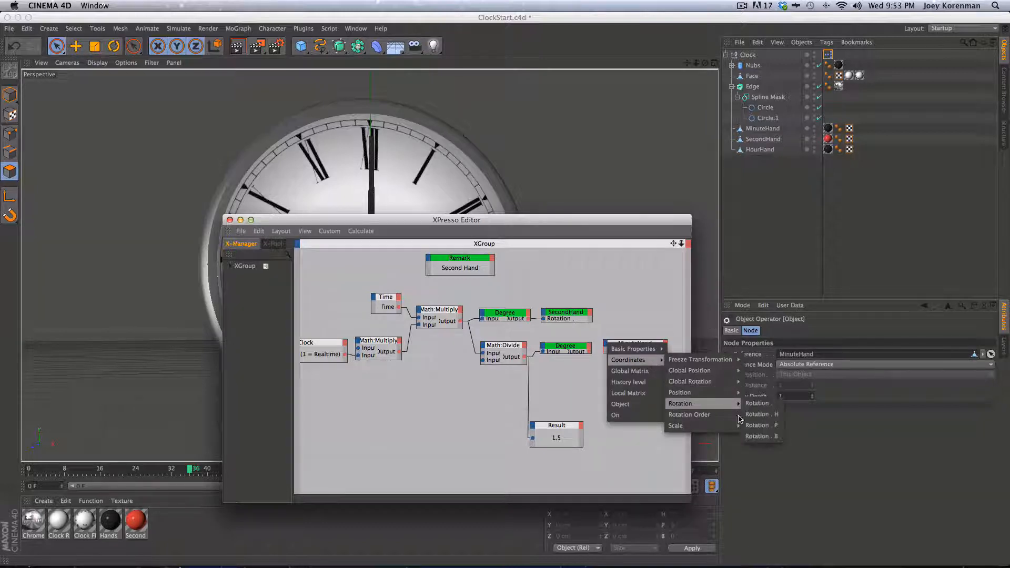
left_click(760, 436)
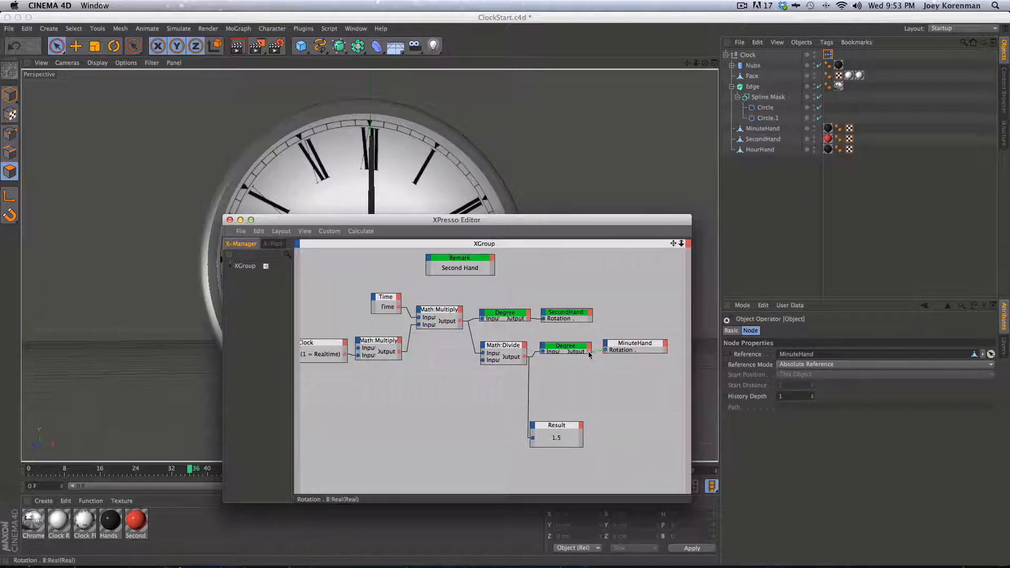
left_click_drag(592, 348, 590, 351)
Step: Move the XPresso Editor off the clock face and play the animation to check the minute hand's motion
left_click_drag(573, 220, 851, 90)
key("F8")
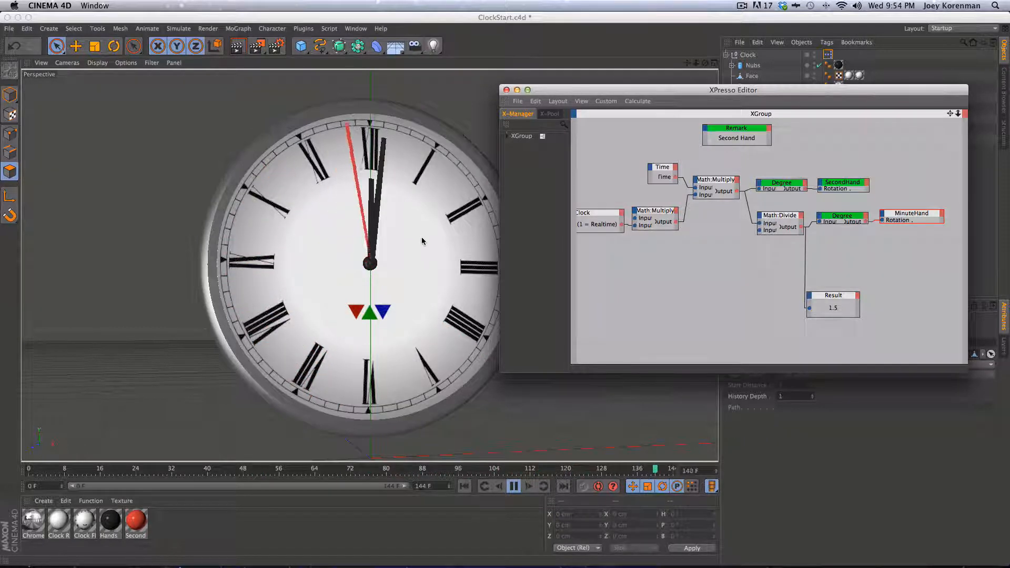
left_click(440, 182)
key("F8")
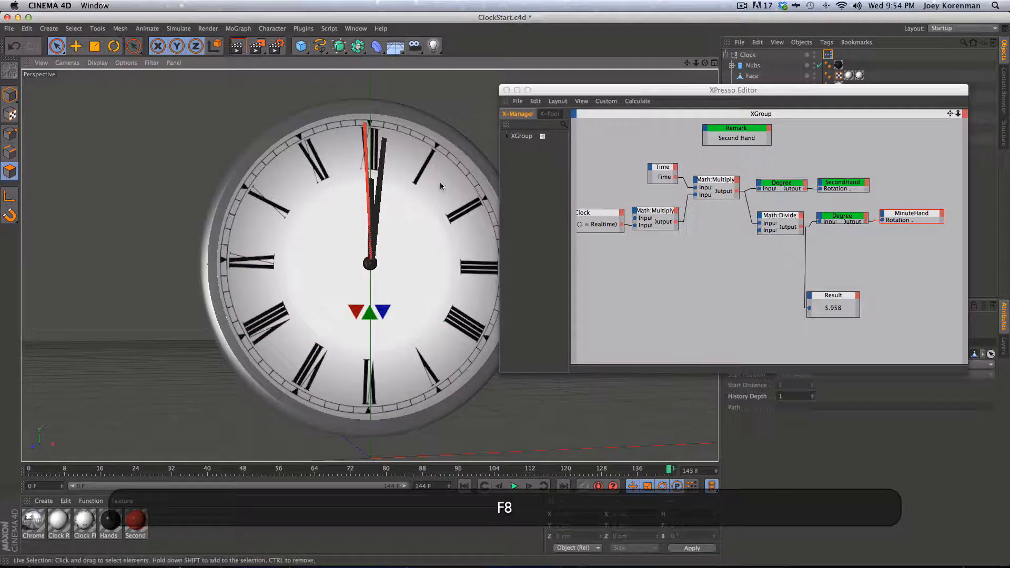
Step: Select the MinuteHand node and the Degree node feeding it, and move the XPresso Editor clear of their attributes
left_click(761, 254)
key("1")
mouse_move(761, 255)
left_mouse_down()
mouse_move(791, 256)
mouse_move(761, 259)
left_mouse_up()
key("1")
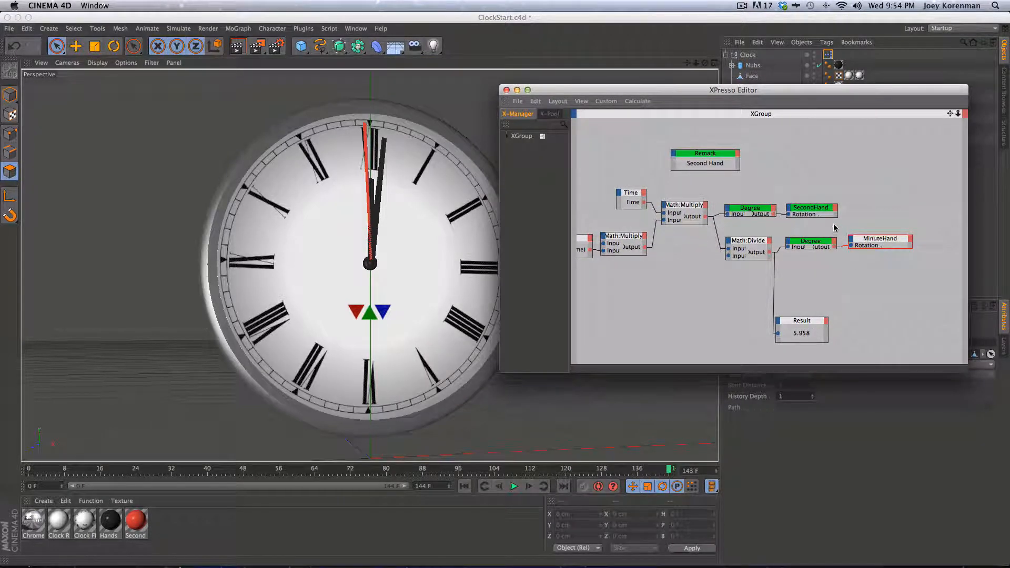
key("1")
left_click_drag(856, 217, 828, 190)
left_click_drag(748, 196, 899, 232)
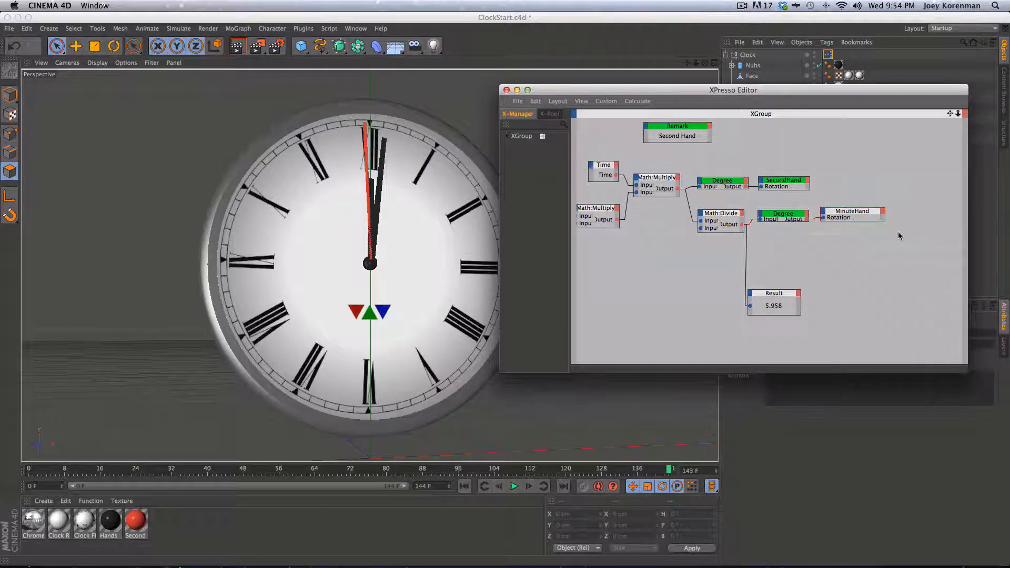
left_click_drag(809, 98, 511, 74)
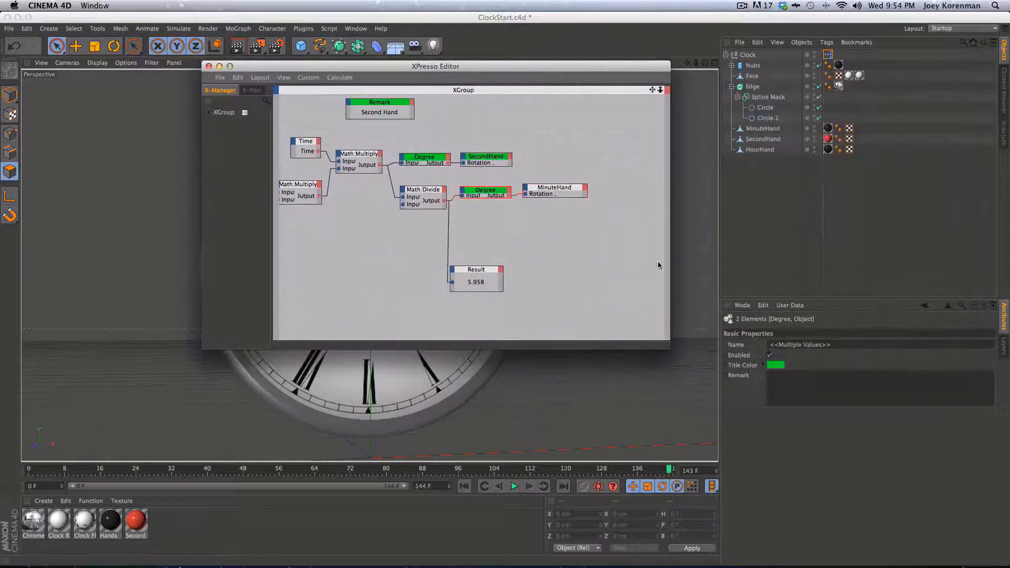
left_click(777, 366)
left_click(825, 335)
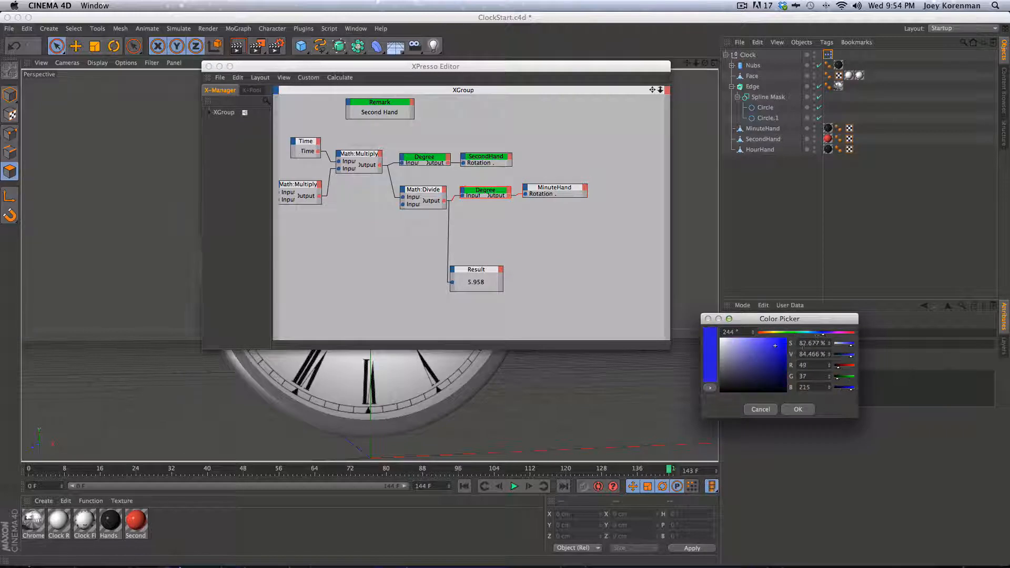
key("Escape")
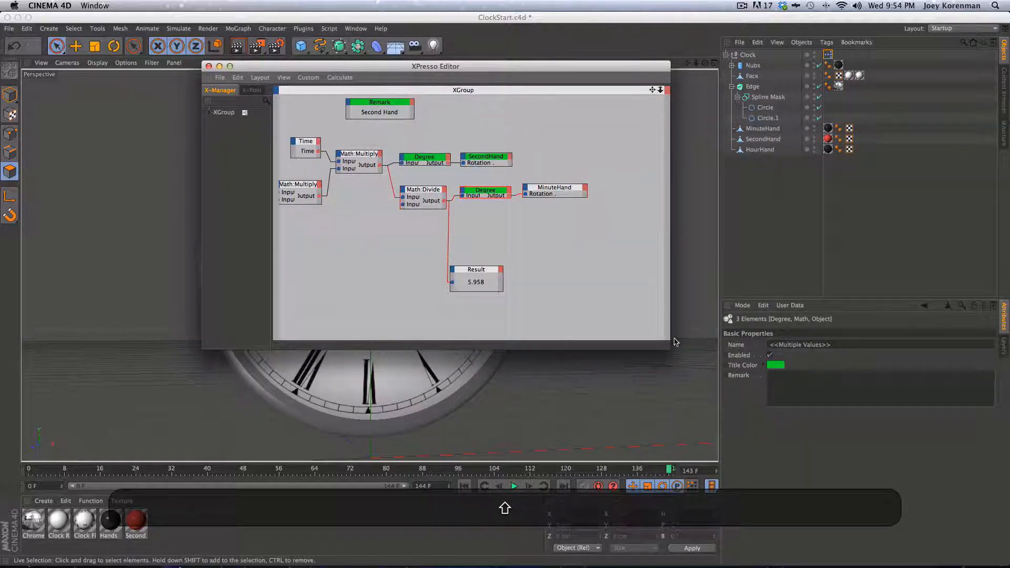
Step: Set the title color of the Math:Divide, Degree and MinuteHand nodes in the minute-hand branch to purple
left_click(778, 365)
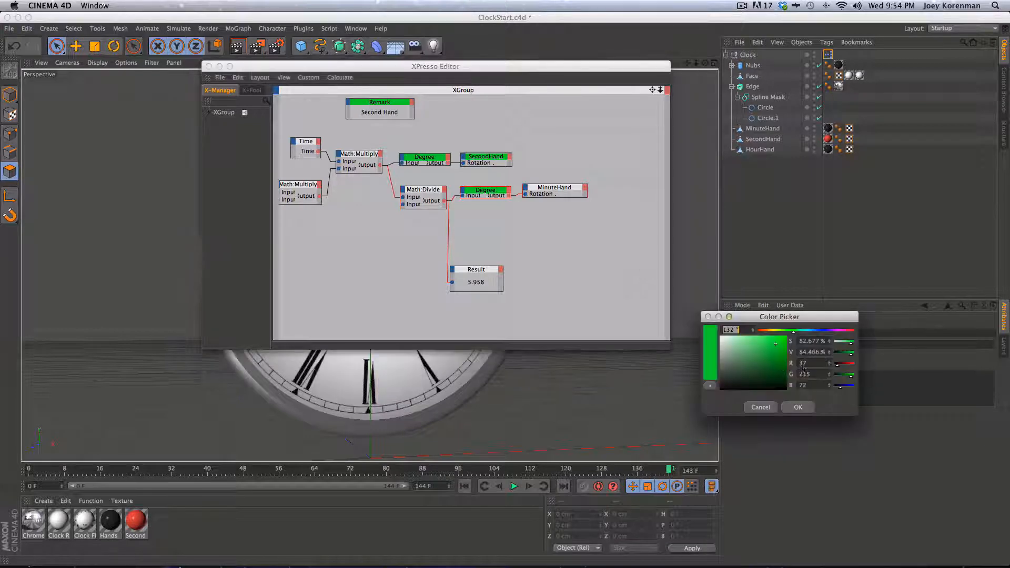
left_click(828, 331)
left_click(798, 407)
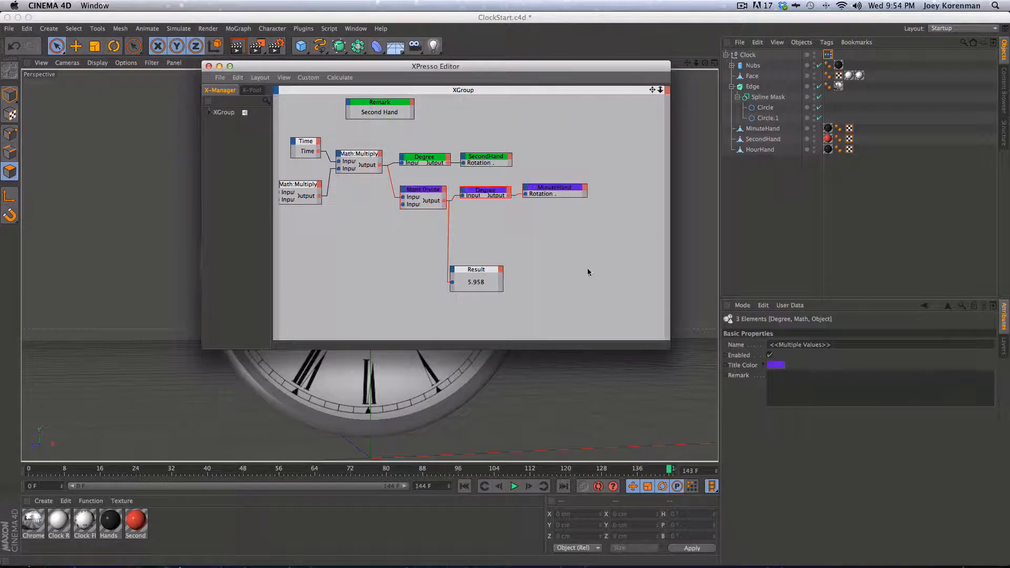
Step: Move the Result node aside and add the HourHand object below MinuteHand with a Rotation . B input
key("1")
left_click_drag(580, 267, 611, 302)
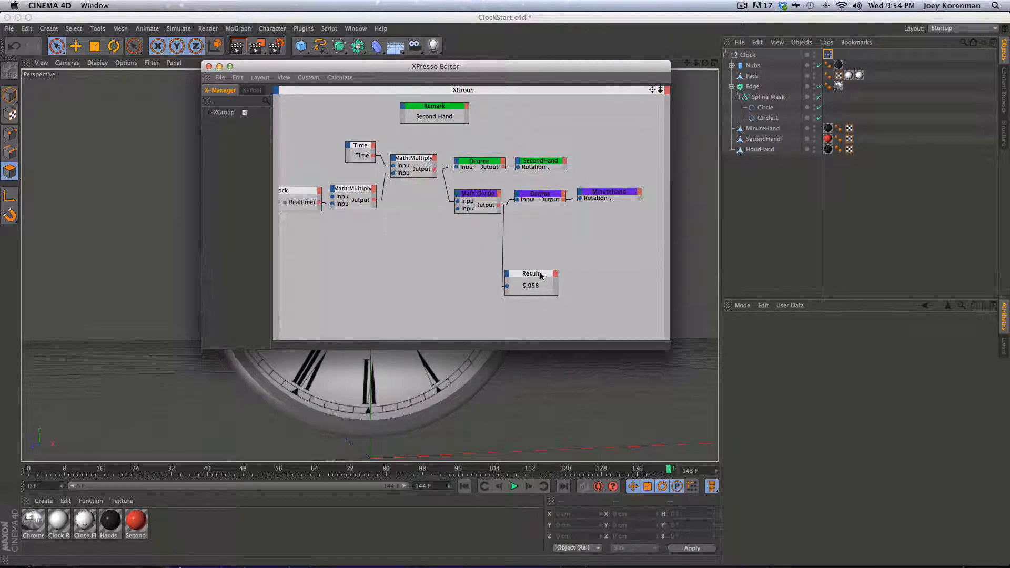
left_click_drag(542, 276, 597, 285)
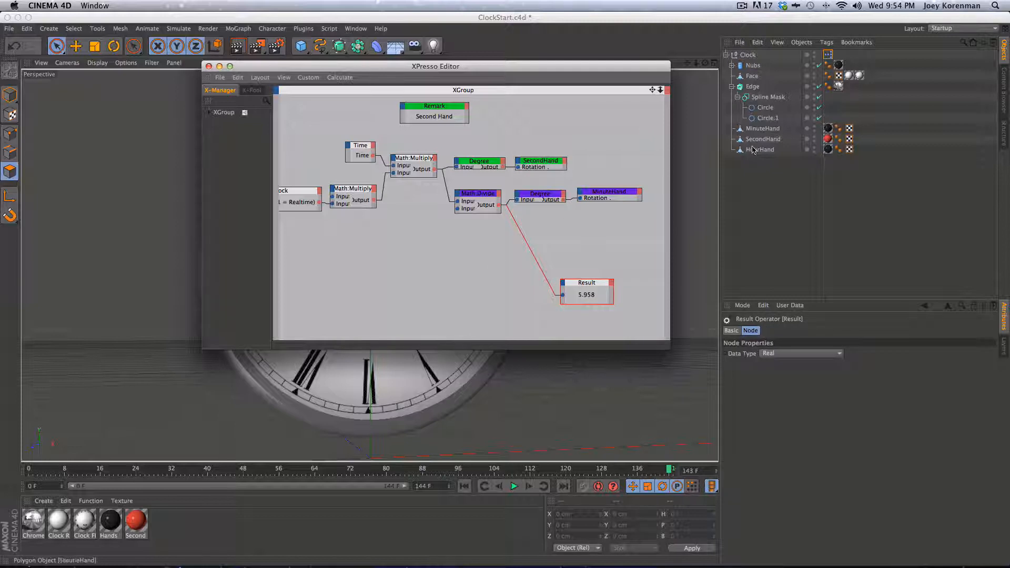
left_click_drag(758, 152, 597, 238)
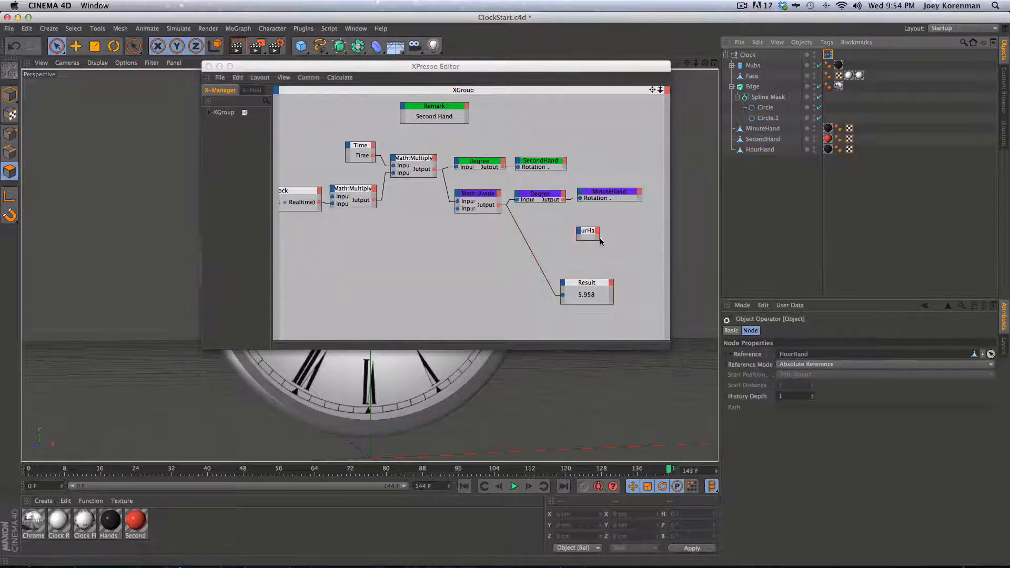
left_click(579, 230)
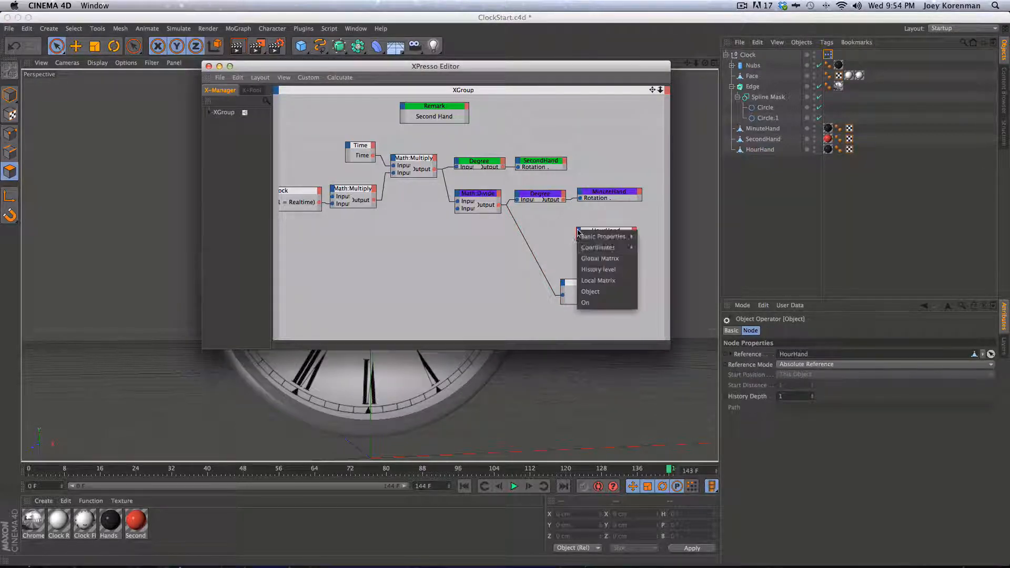
mouse_move(605, 249)
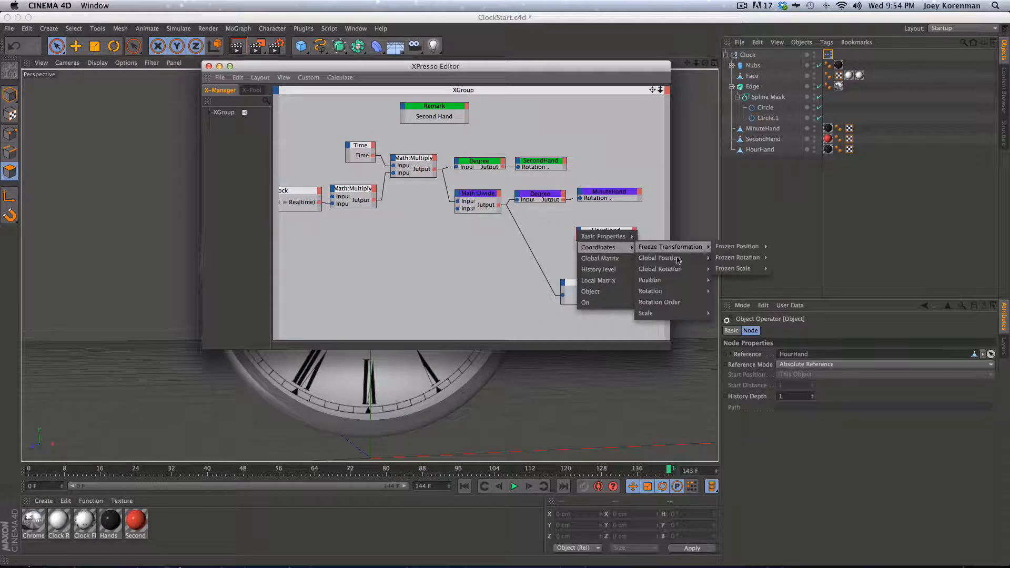
mouse_move(685, 294)
left_click(729, 325)
Step: Duplicate the purple Degree node beside HourHand, connect it to HourHand's rotation input, and move Result further clear
left_click_drag(611, 231, 613, 226)
left_click_drag(541, 196, 594, 226, "super")
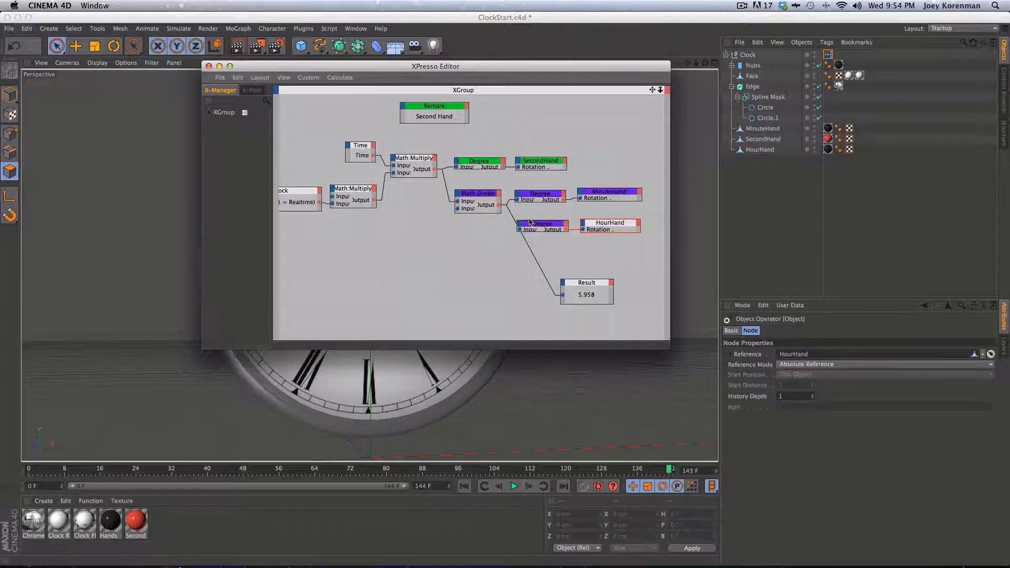
left_click_drag(584, 287, 550, 296)
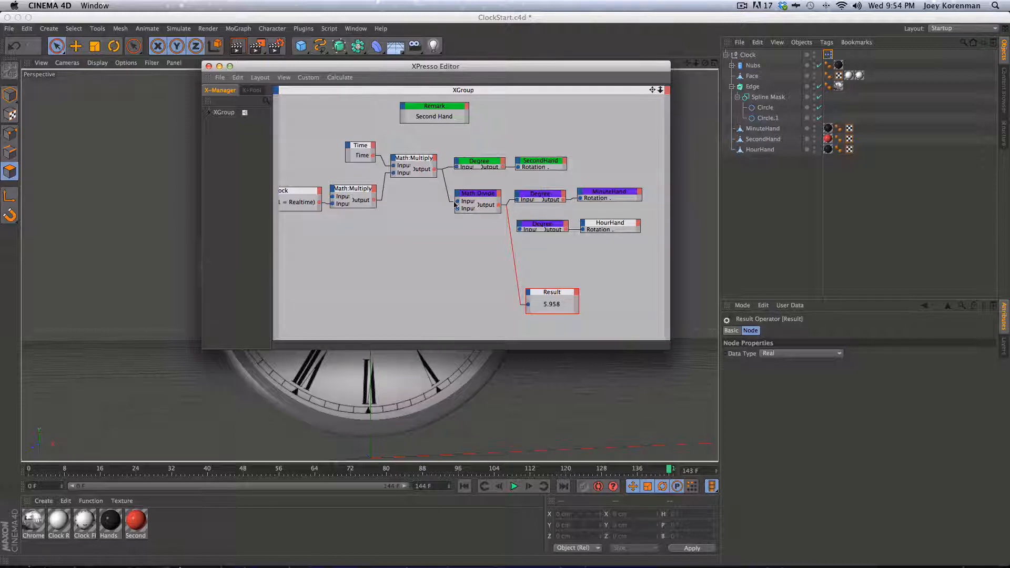
Step: Duplicate the purple Math:Divide node for the hour-hand branch and shift the HourHand and its Degree node over to make room
left_click_drag(477, 197, 467, 193)
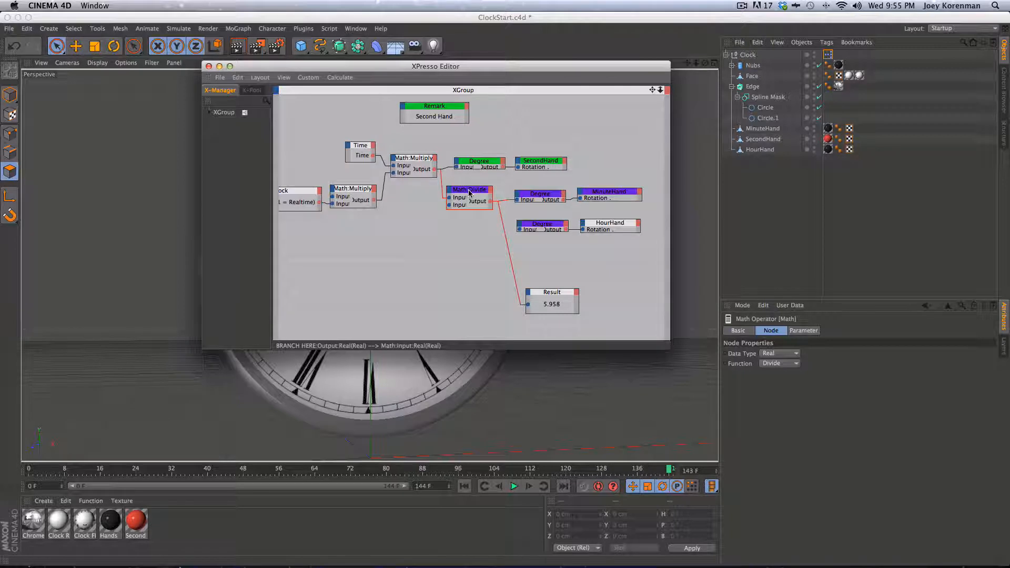
key("super")
left_click_drag(468, 195, 544, 255, "super")
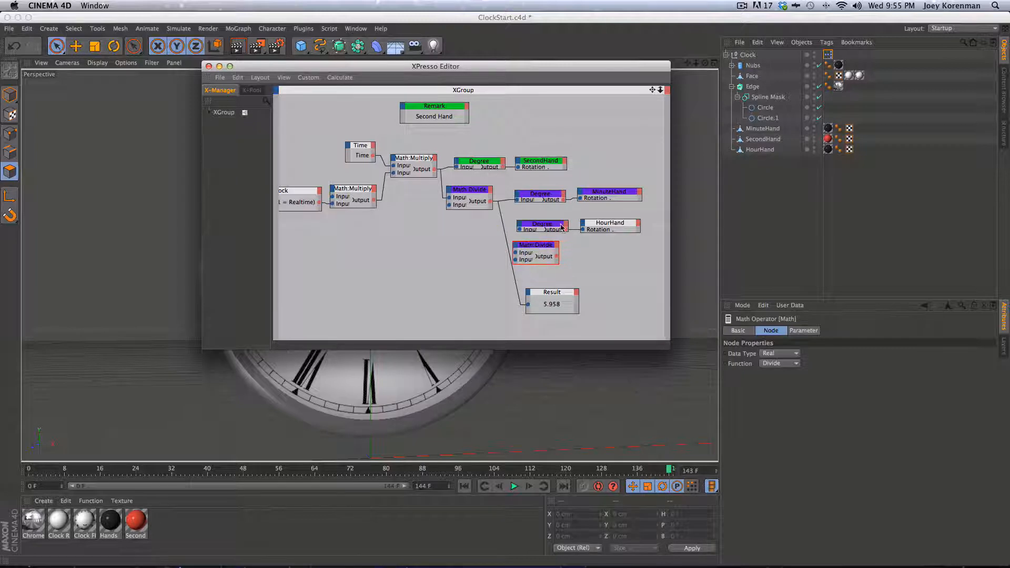
left_click(608, 222)
key("1")
left_click_drag(616, 248, 581, 215)
left_click_drag(458, 220, 515, 219)
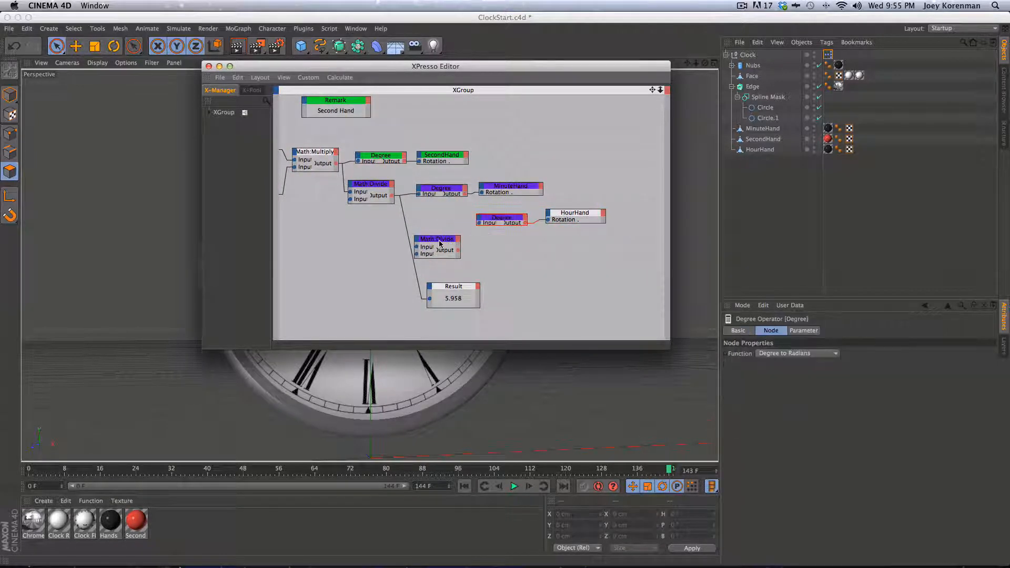
Step: Place the new Math:Divide node before HourHand's Degree node and wire it between the minute-hand Math:Divide output and that Degree input
left_click_drag(440, 244, 506, 251)
key("1")
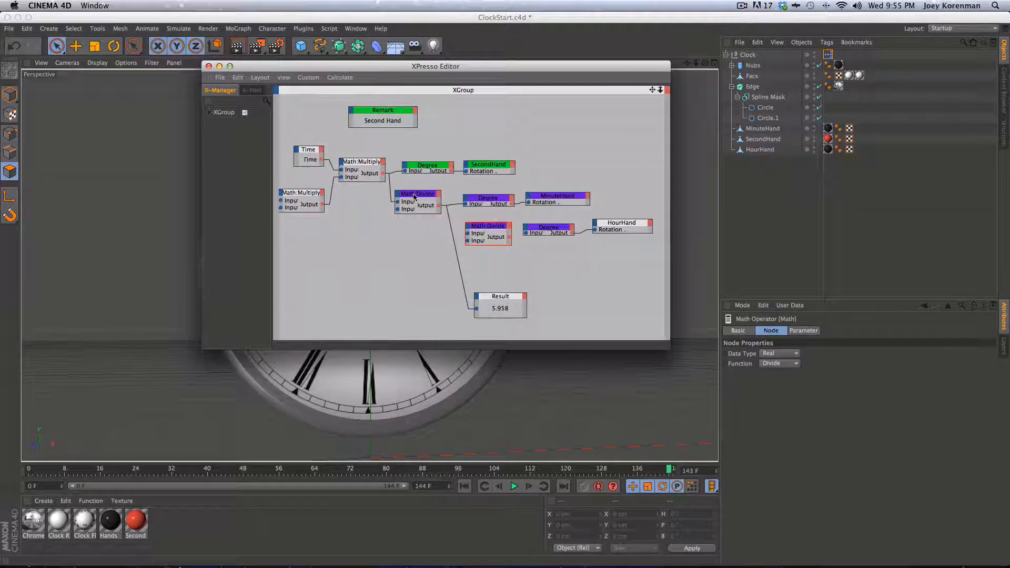
left_click(440, 209)
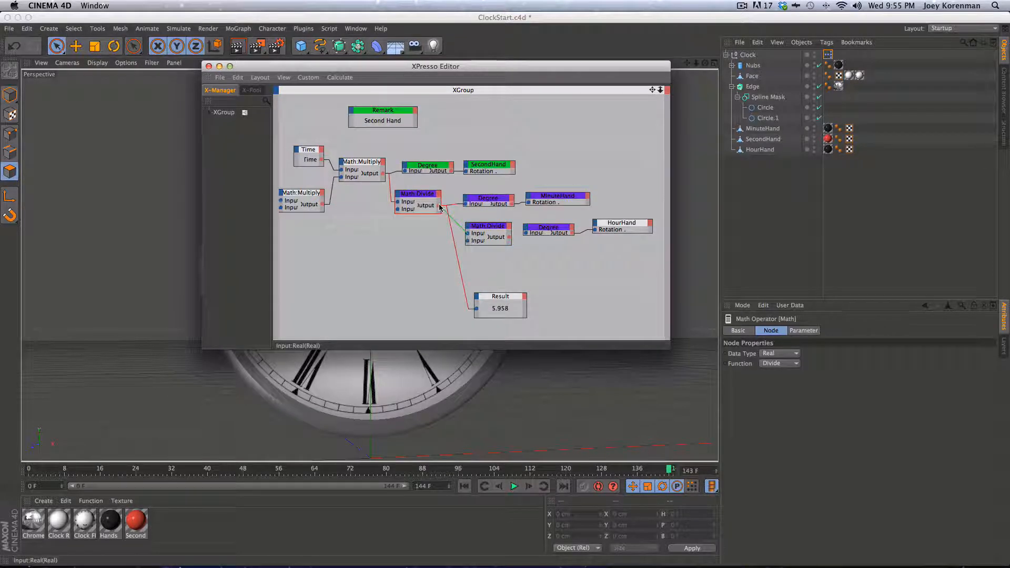
left_click_drag(440, 207, 440, 207)
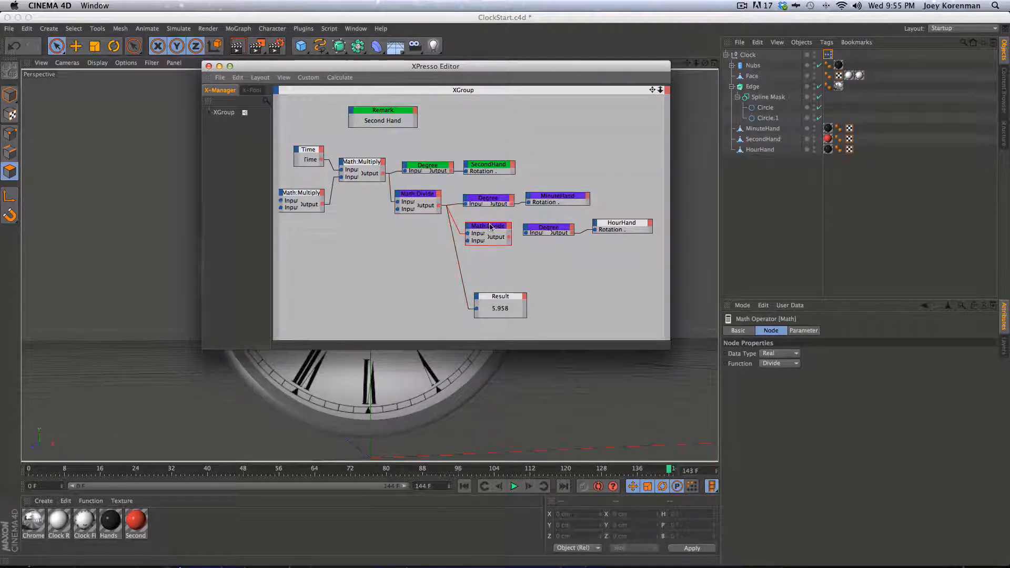
left_click(794, 325)
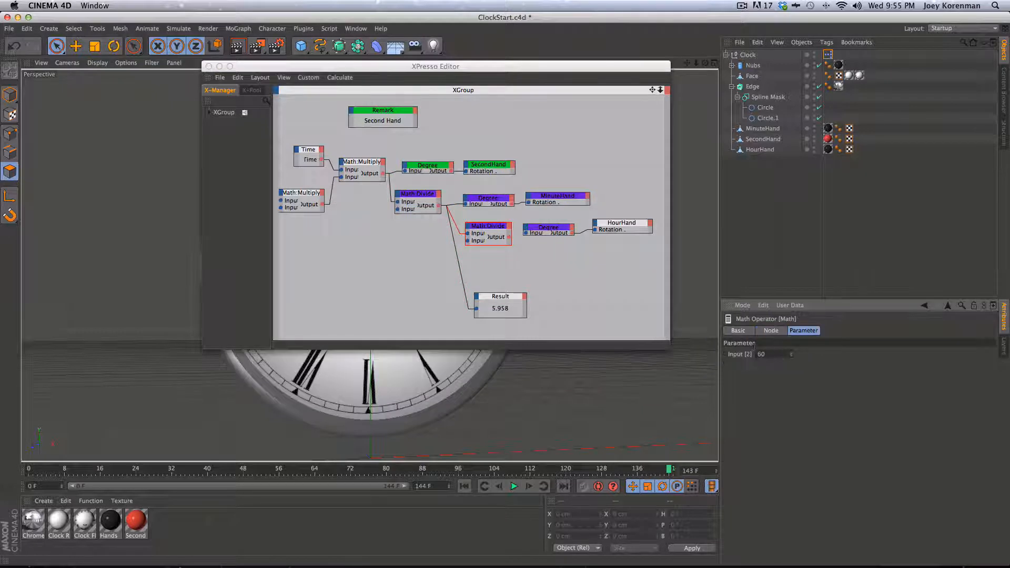
left_click_drag(510, 238, 526, 232)
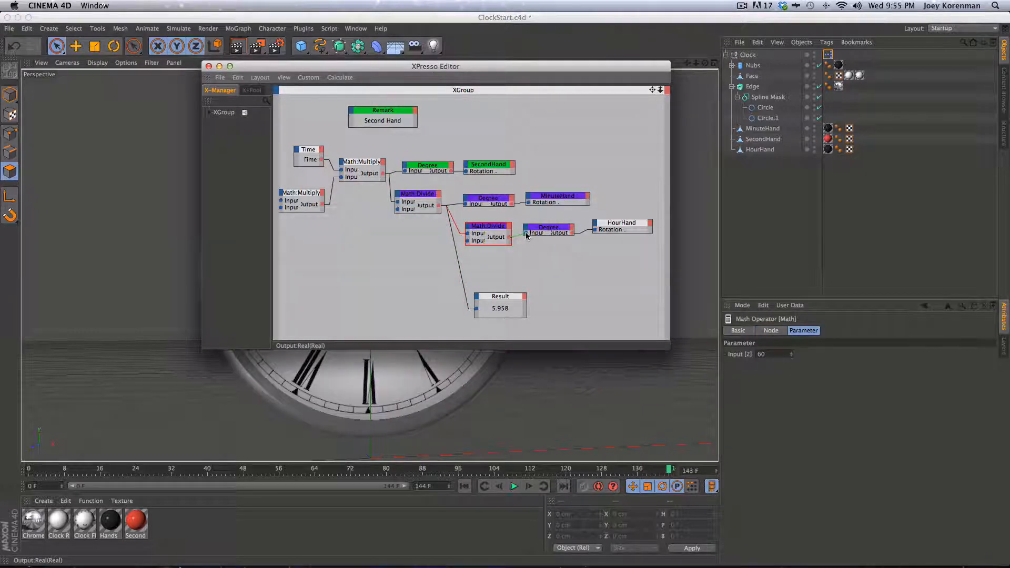
left_click(553, 230)
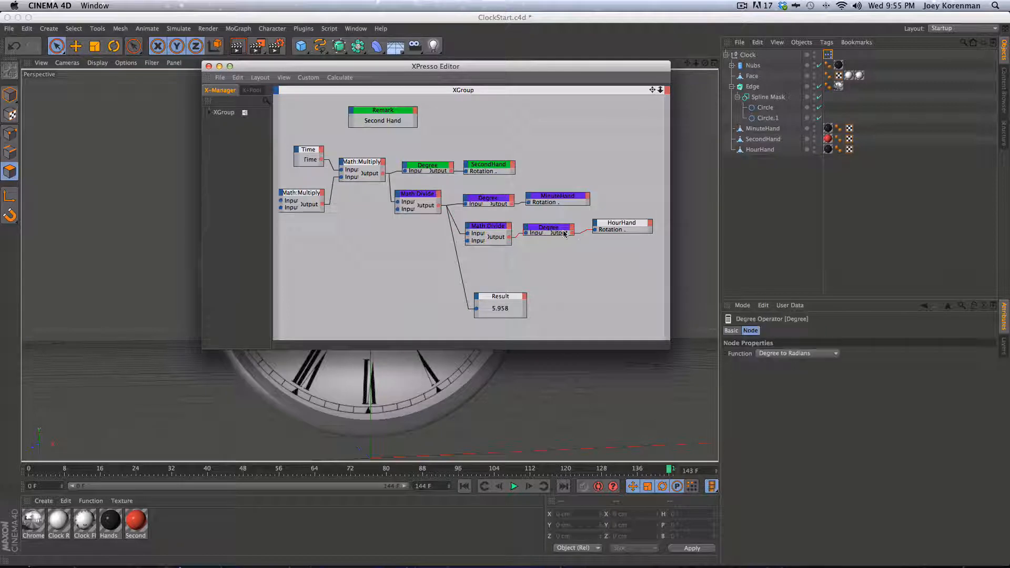
left_click(625, 221)
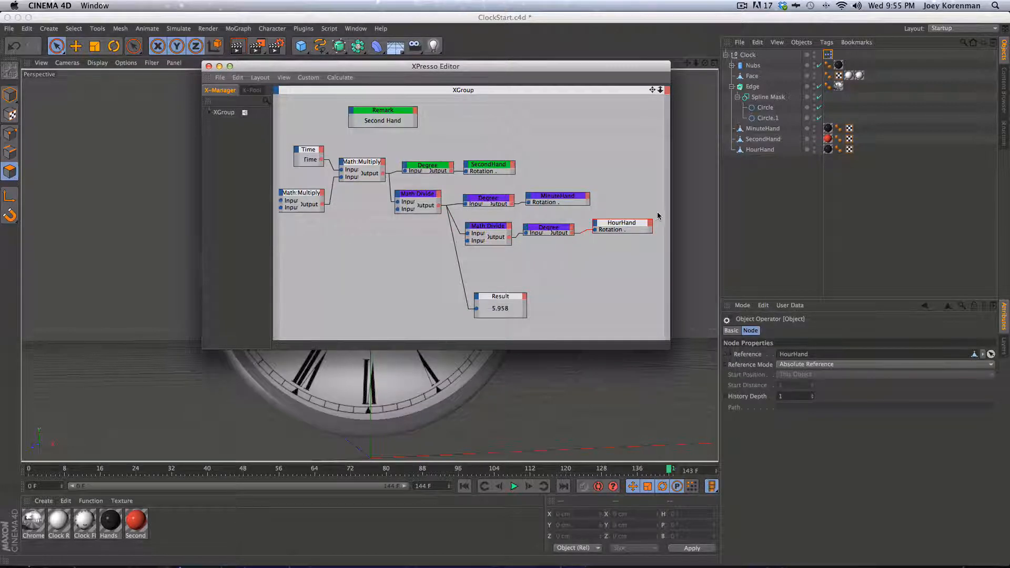
Step: Set the title color of the hour-hand branch's Math:Divide, Degree and HourHand nodes to yellow-orange with a hue of 50°
left_click_drag(658, 216, 477, 248)
left_click(774, 365)
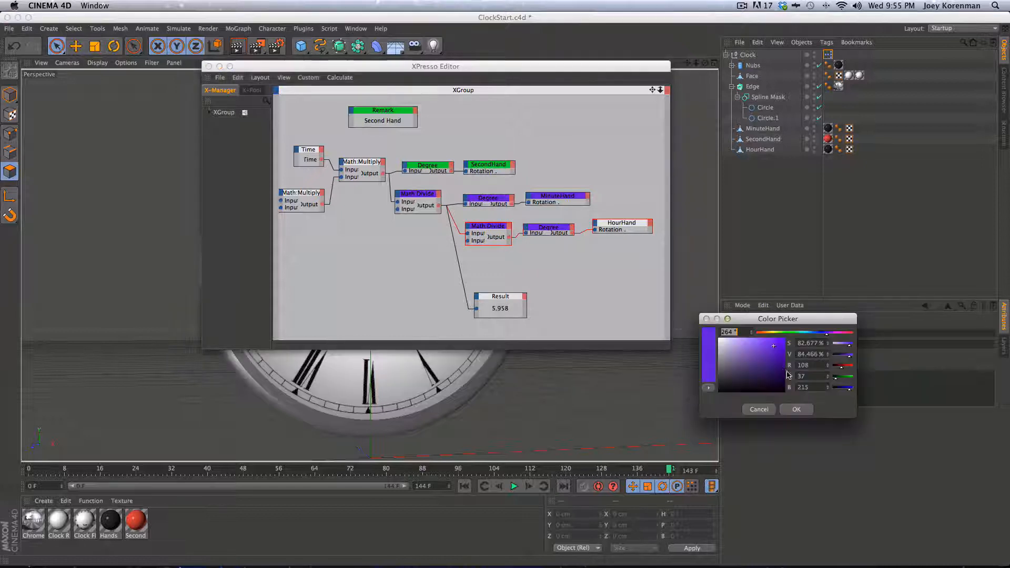
left_click(793, 333)
left_click(797, 410)
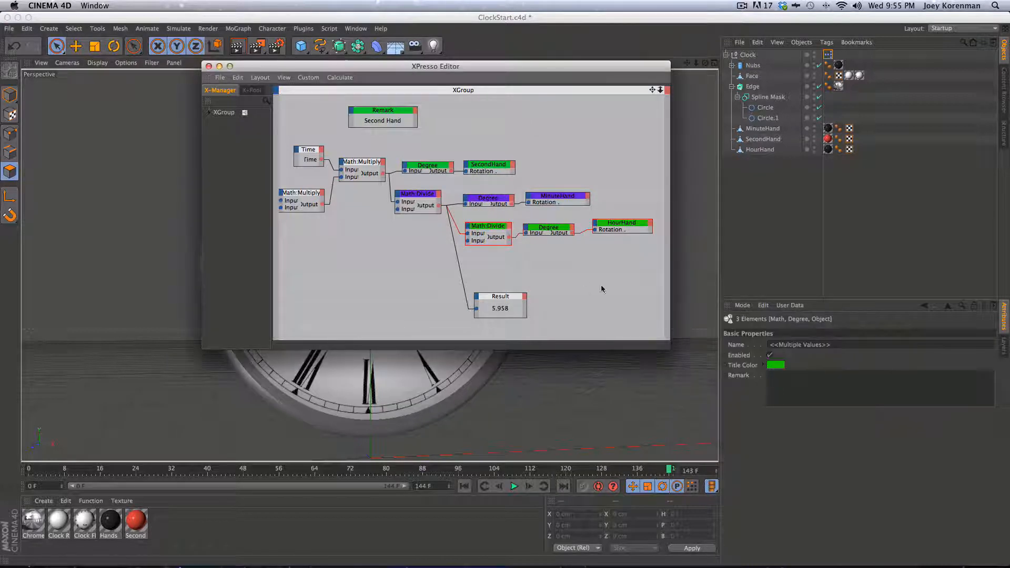
left_click(778, 365)
left_click_drag(776, 330, 770, 330)
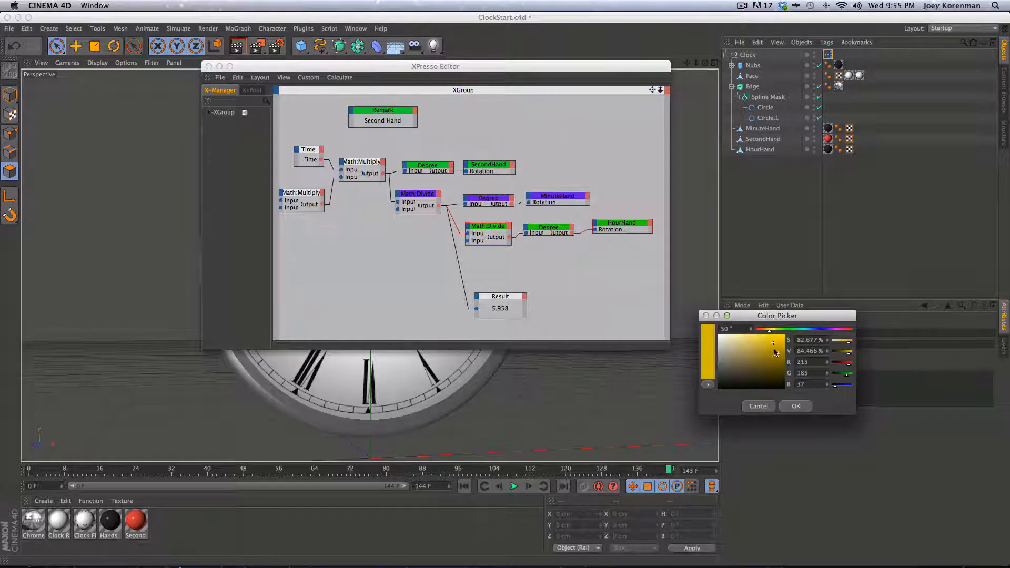
left_click(796, 406)
Step: Disconnect the Result node from the minute-hand Math:Divide node and close the XPresso Editor
left_click(562, 268)
left_click_drag(597, 274, 561, 276)
left_click(413, 227)
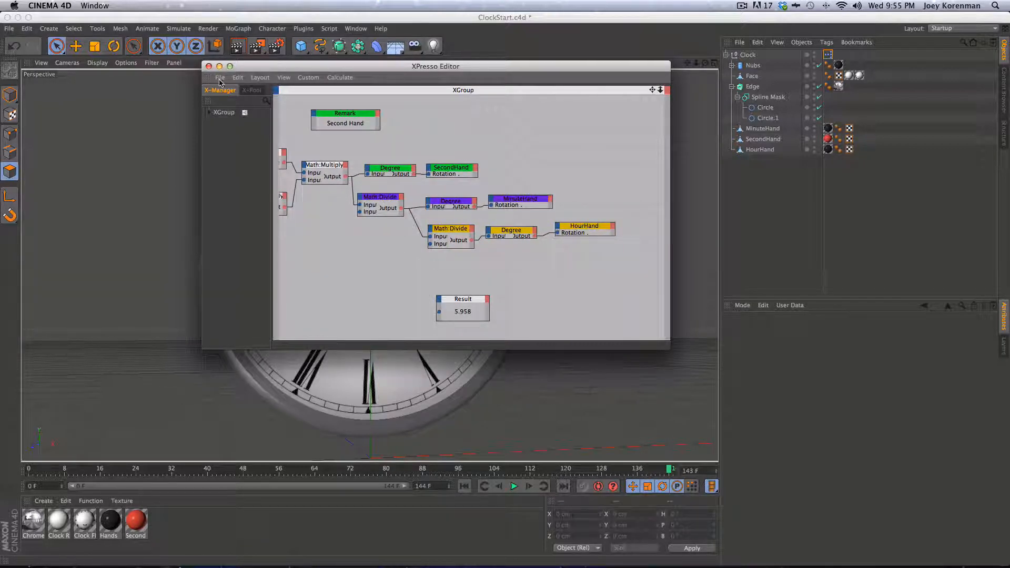
left_click(208, 66)
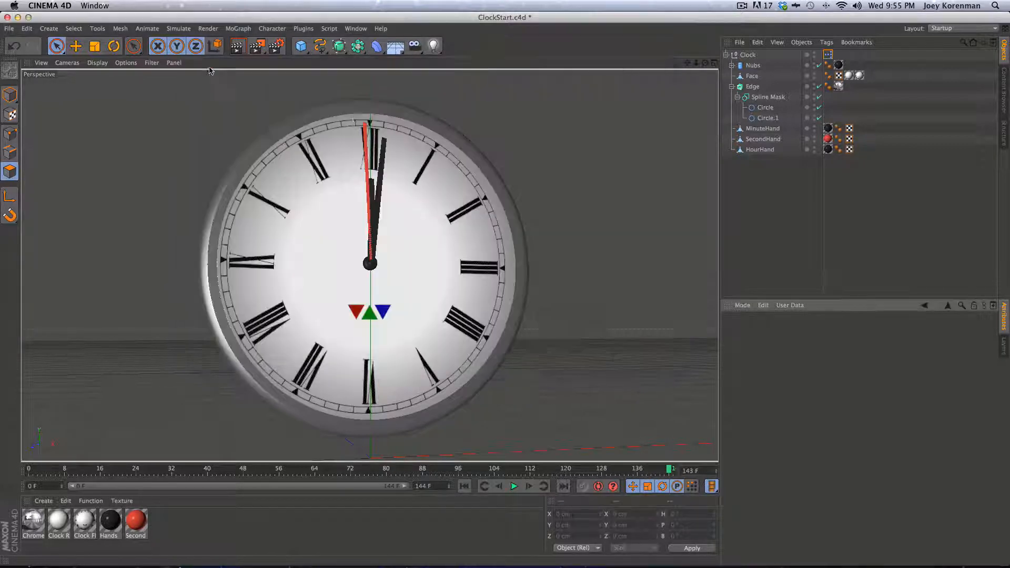
Step: Play the animation while raising the Clock's Time Multiplier to 100 and finally to 1000, and stop playback
left_click(726, 55)
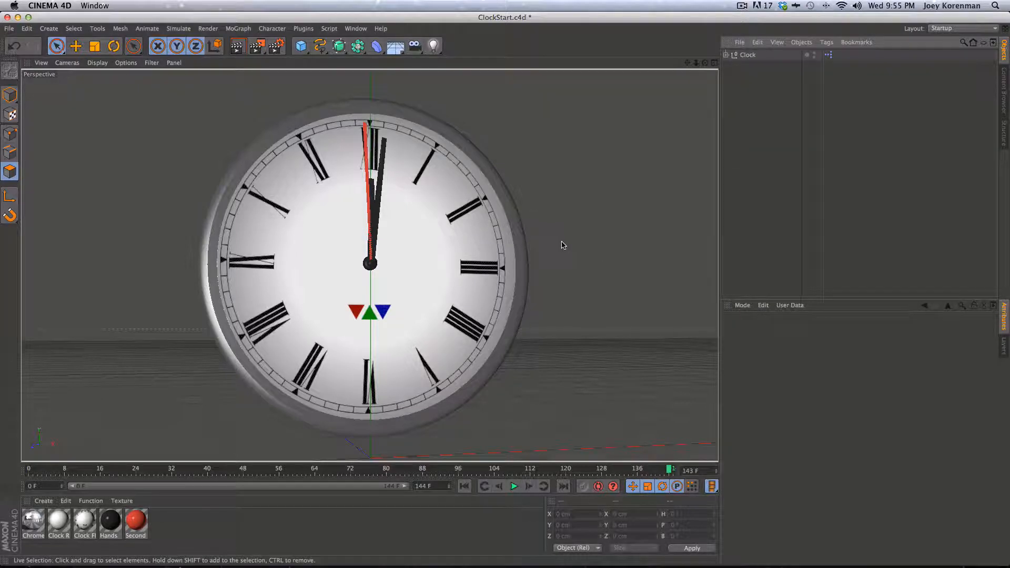
key("F8")
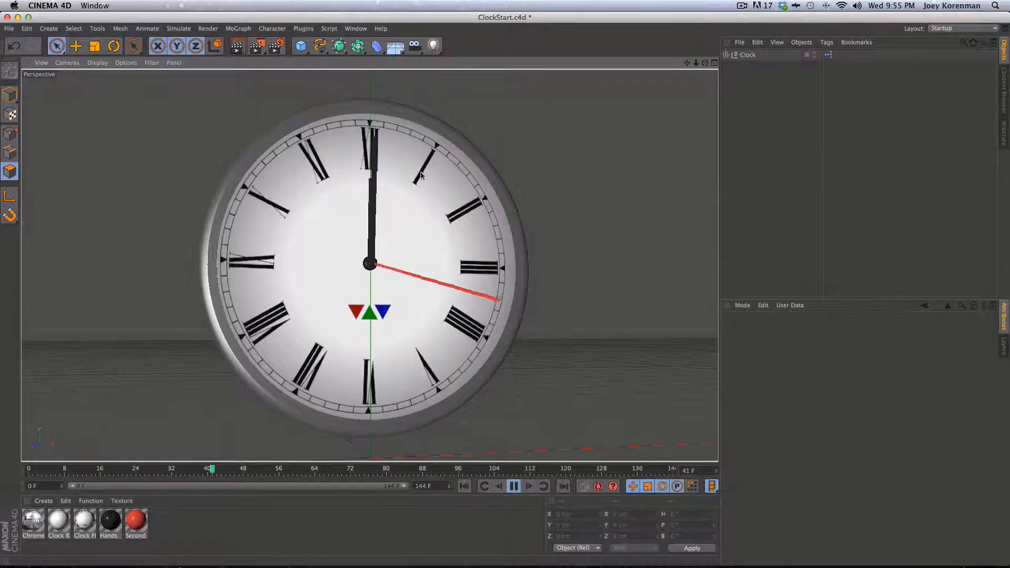
left_click(748, 54)
left_click(832, 331)
type("10")
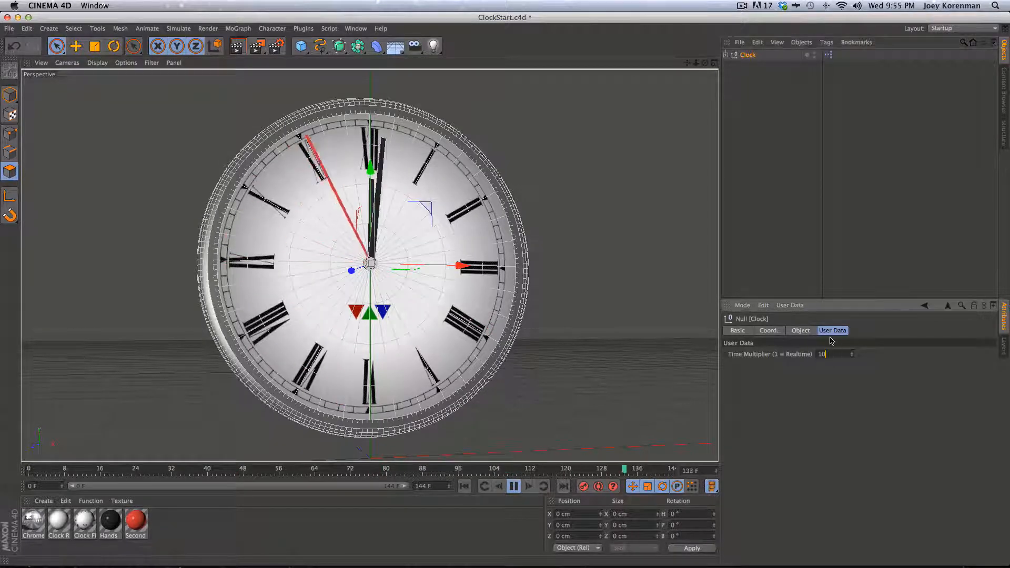
type("0")
key("Return")
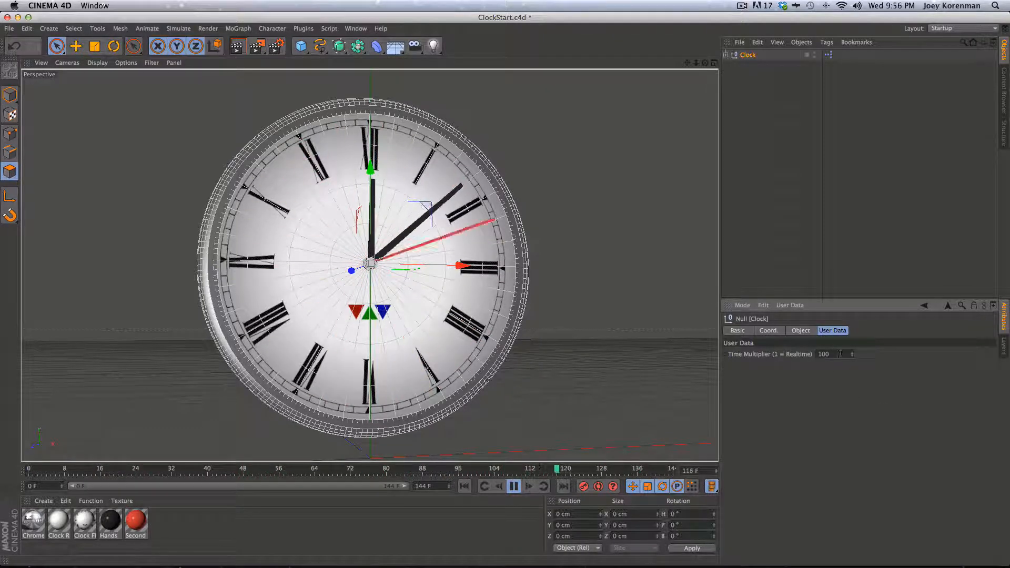
type("0")
key("Return")
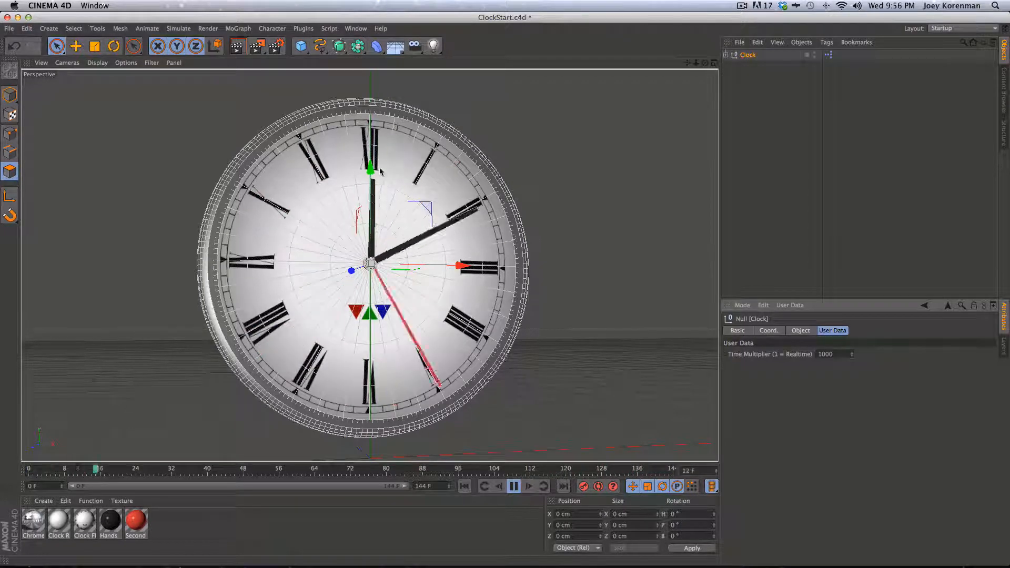
key("F8")
left_click(808, 79)
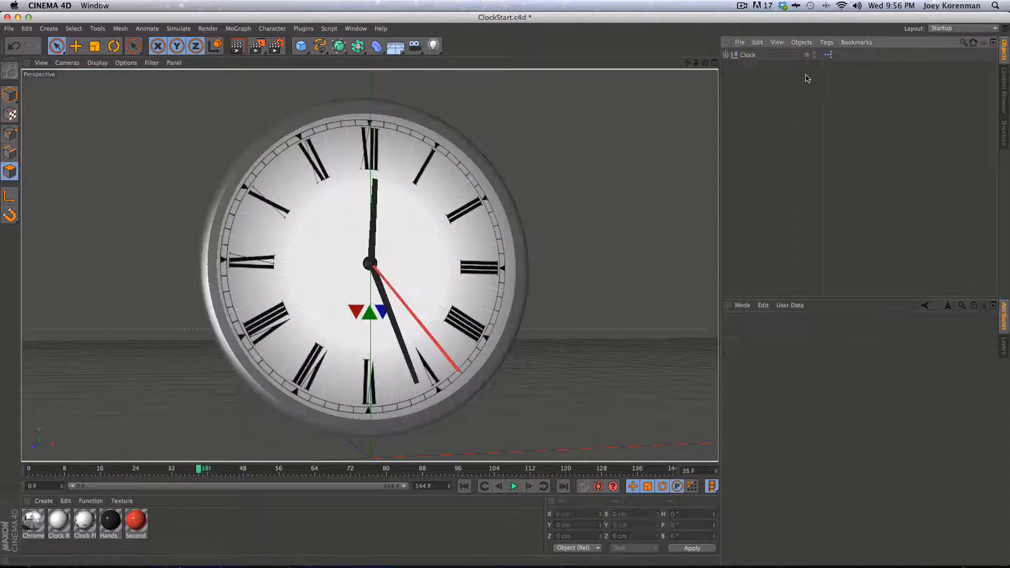
Step: Reopen the Clock's XPresso setup clear of the clock's hands and move the HourHand node slightly closer to its Degree node
left_click(828, 54)
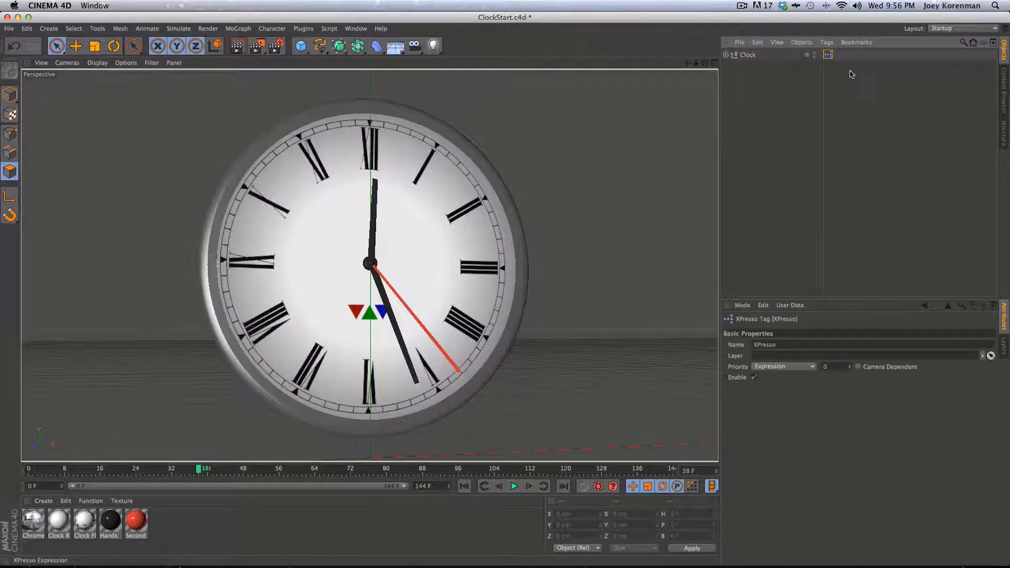
double_click(828, 55)
left_click_drag(491, 72, 760, 46)
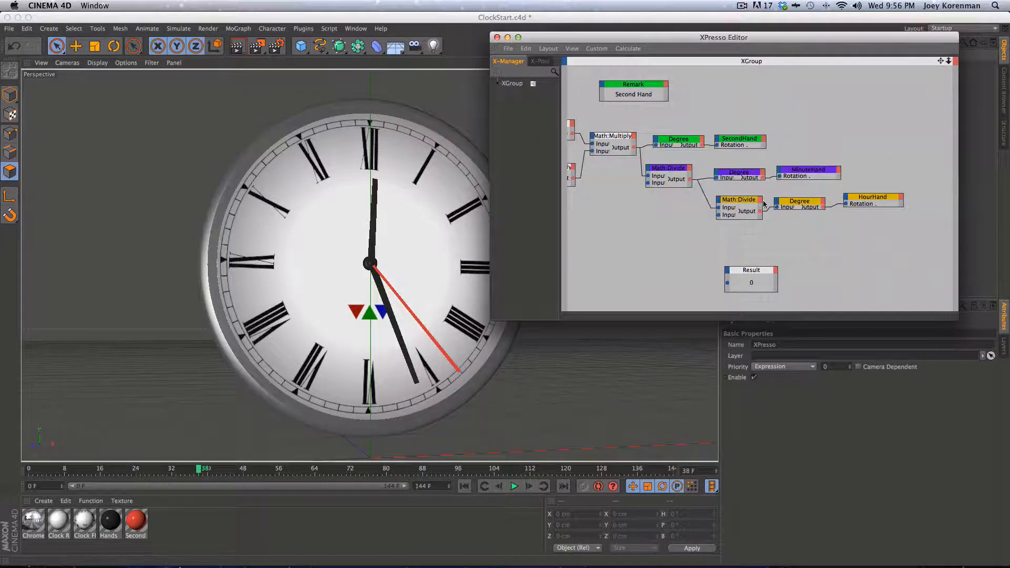
left_click_drag(873, 197, 866, 201)
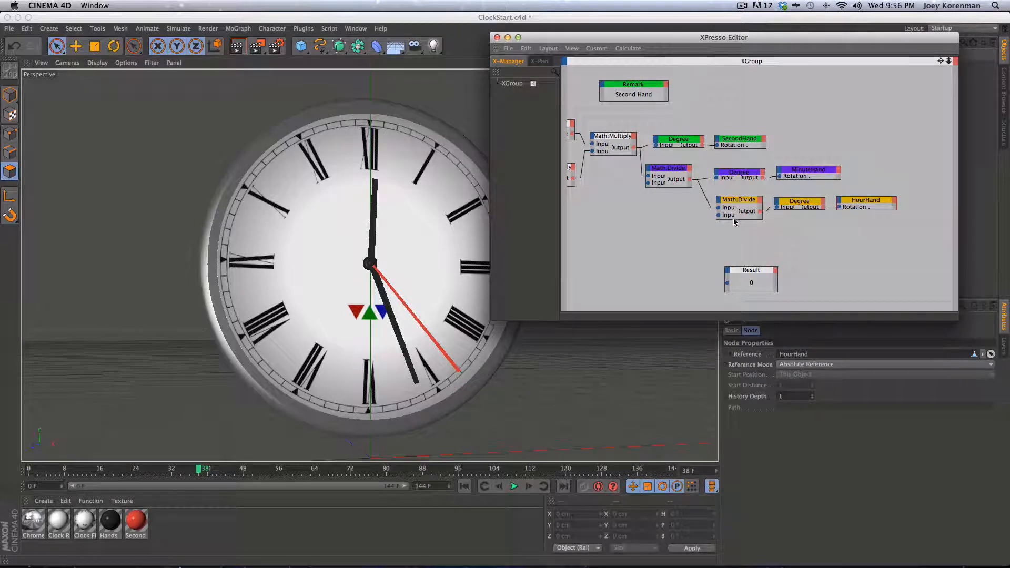
Step: Set Input [2] of the hour-hand branch's Math:Divide node to 12
left_click(747, 204)
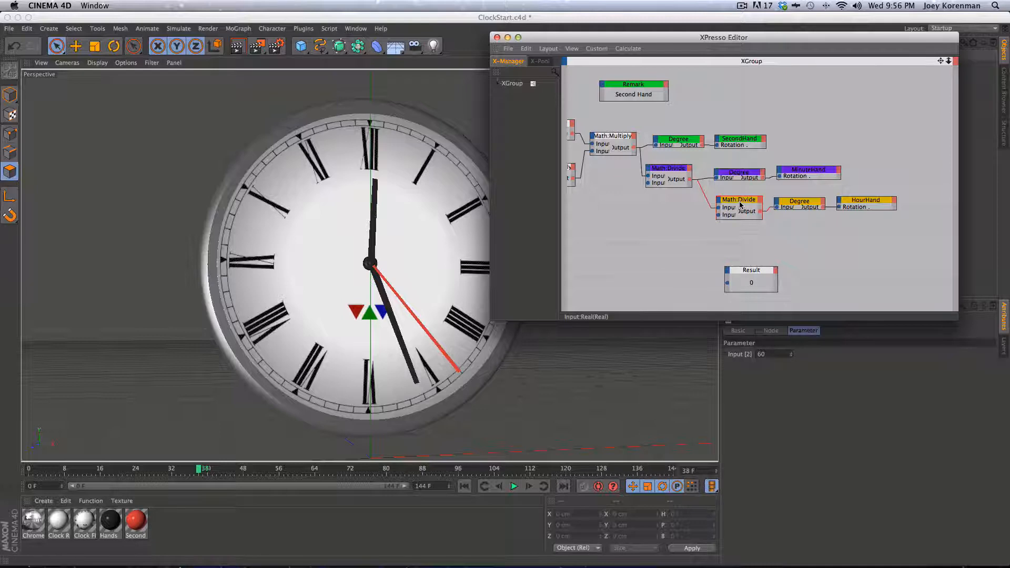
double_click(763, 355)
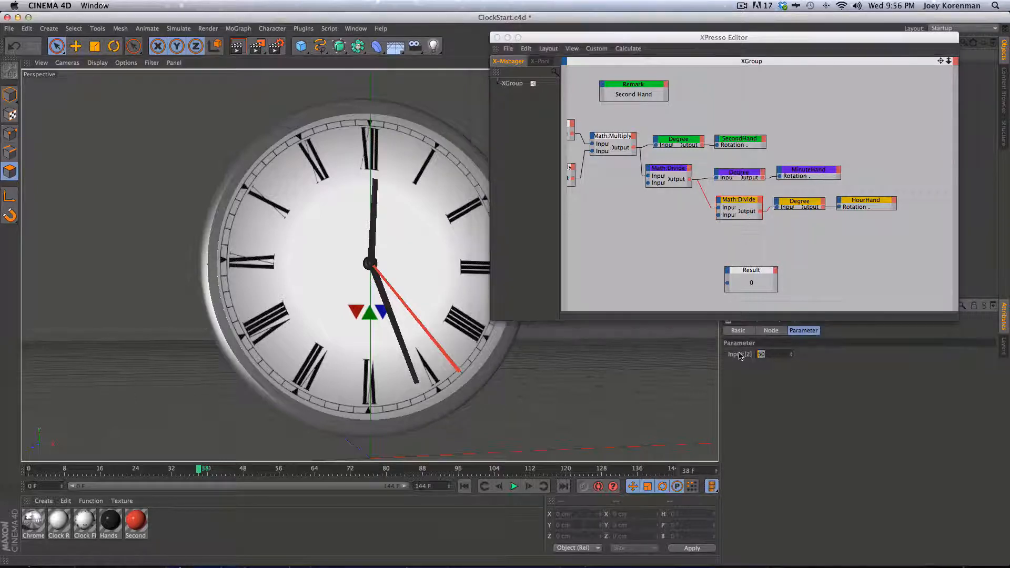
type("12")
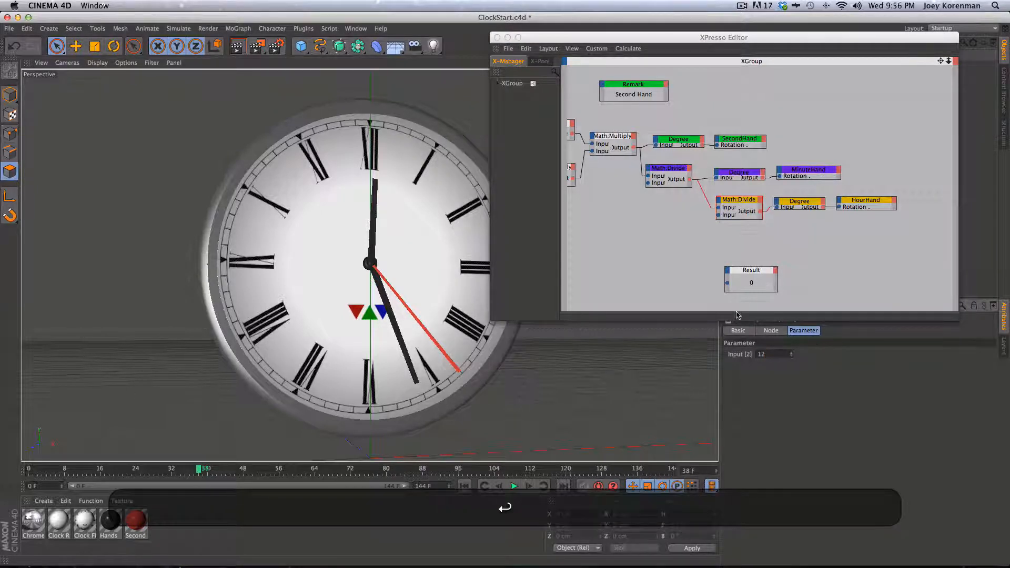
Step: Preview the hands' motion in the viewport, stop playback and extend the animation's end to frame 300
key("F8")
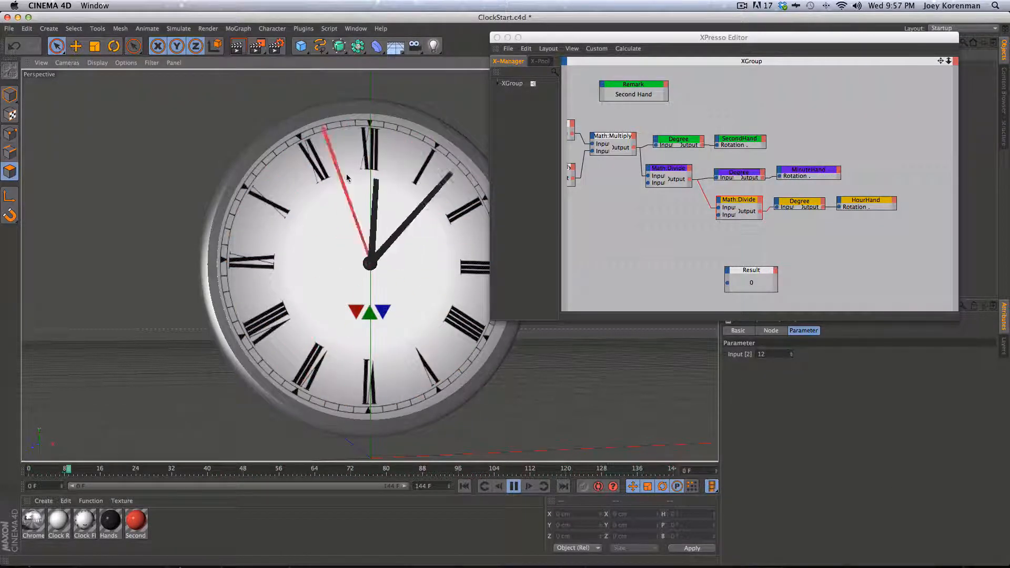
left_click(514, 489)
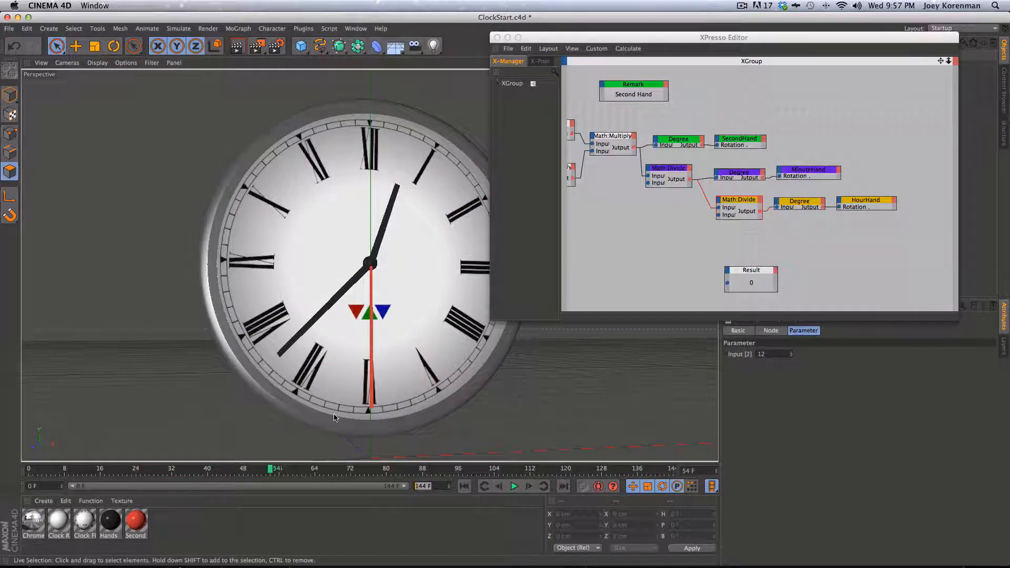
type("300")
key("Return")
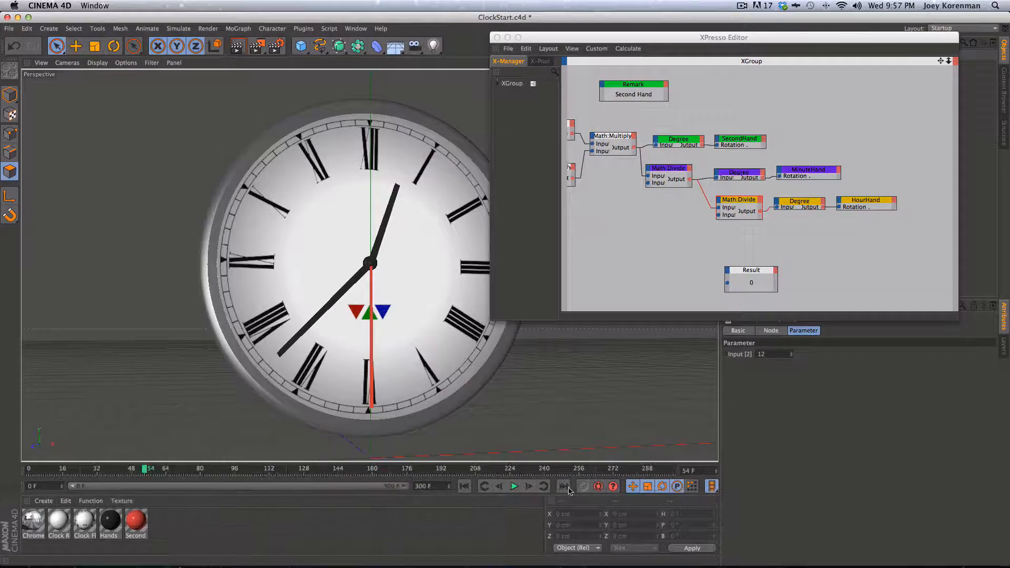
Step: Play the extended animation to check the three hands' relative speeds, stop it and return to frame 0
key("F8")
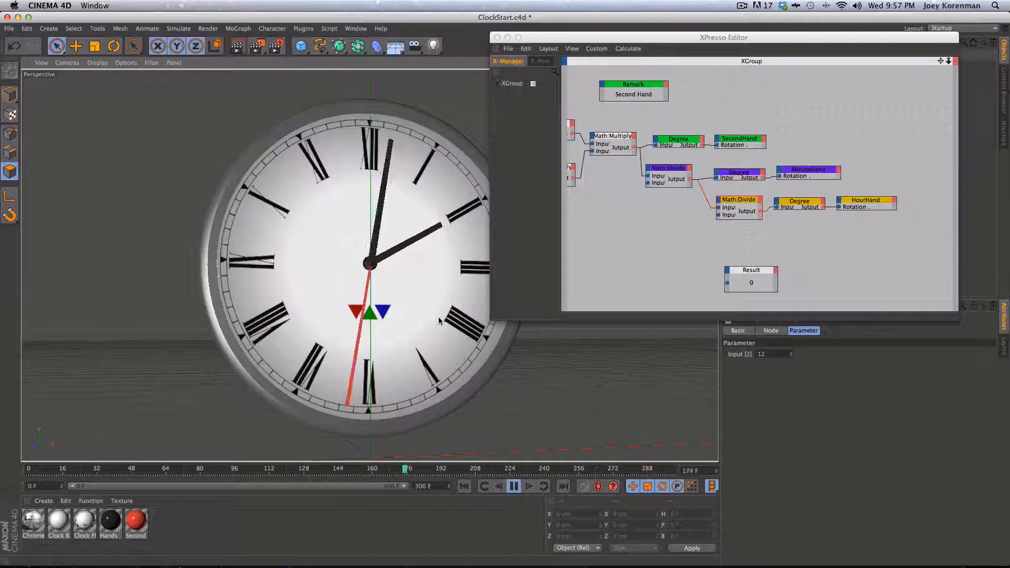
left_click(515, 488)
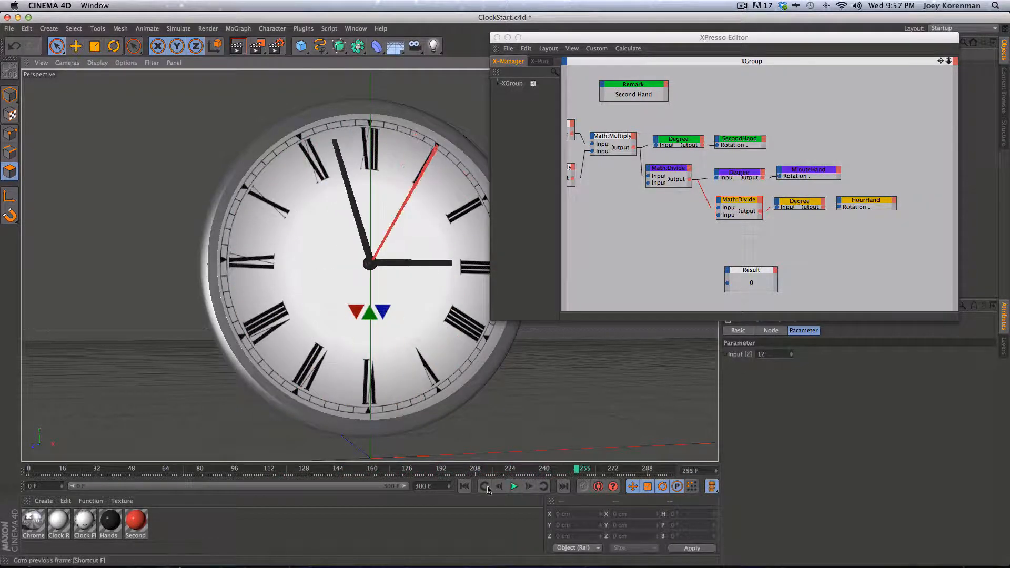
left_click(464, 486)
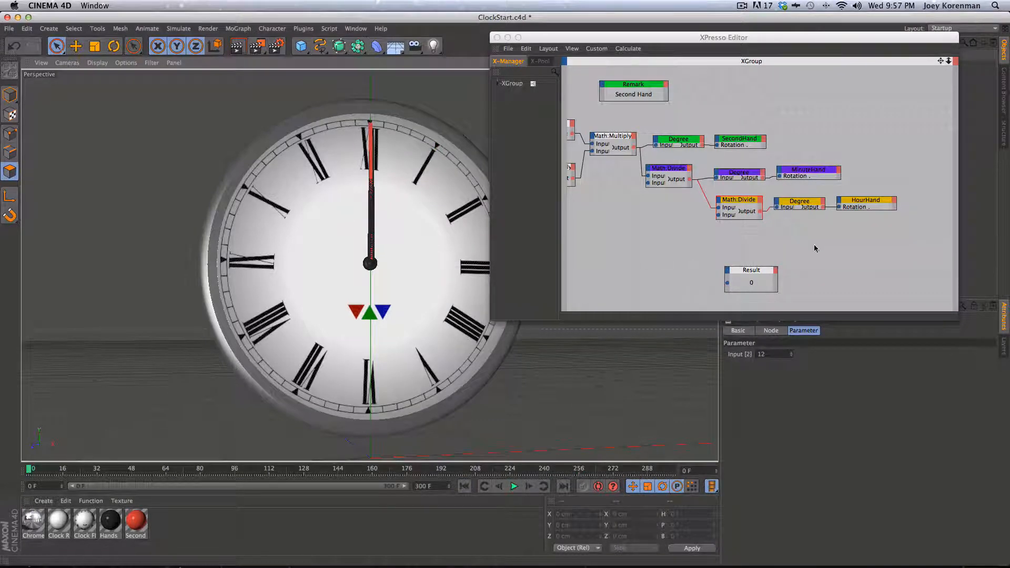
Step: Examine the whole XPresso network from the Clock and Time nodes through to the three hand nodes
key("1")
left_click_drag(666, 261, 771, 262)
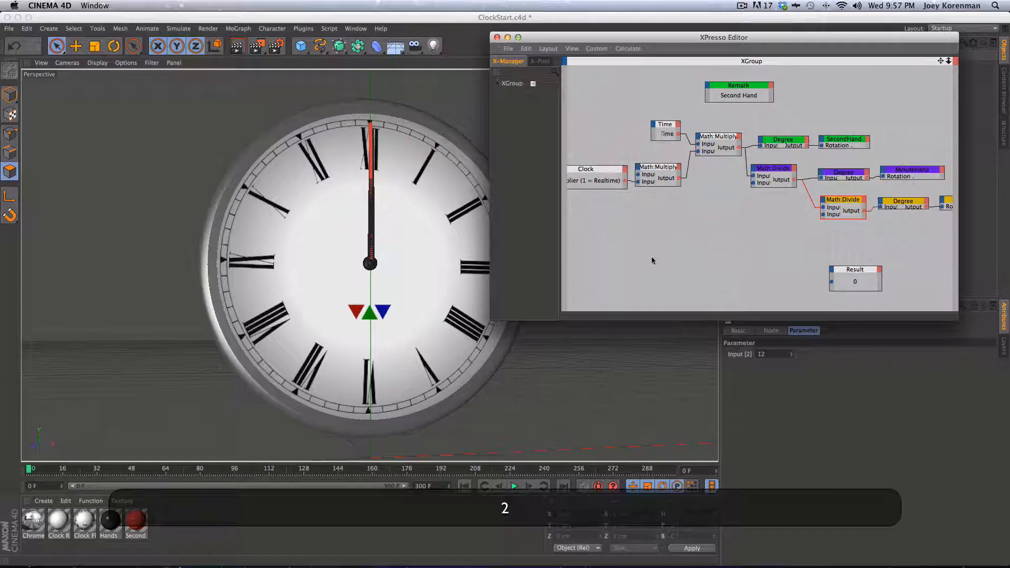
left_click_drag(785, 237, 632, 263)
key("1")
mouse_move(726, 262)
left_mouse_down()
mouse_move(692, 254)
mouse_move(711, 261)
left_mouse_up()
left_click_drag(820, 37, 584, 52)
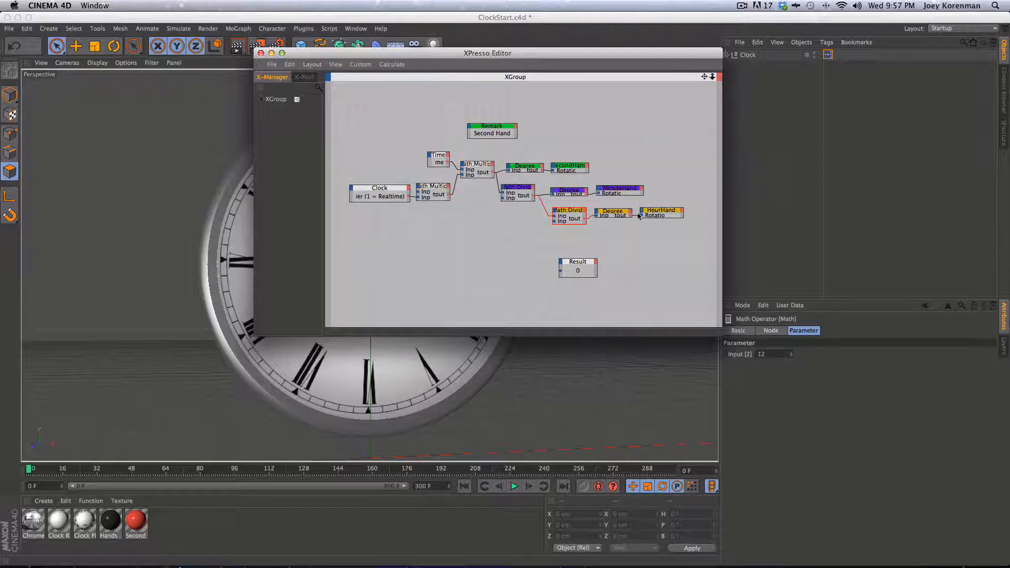
left_click(352, 167)
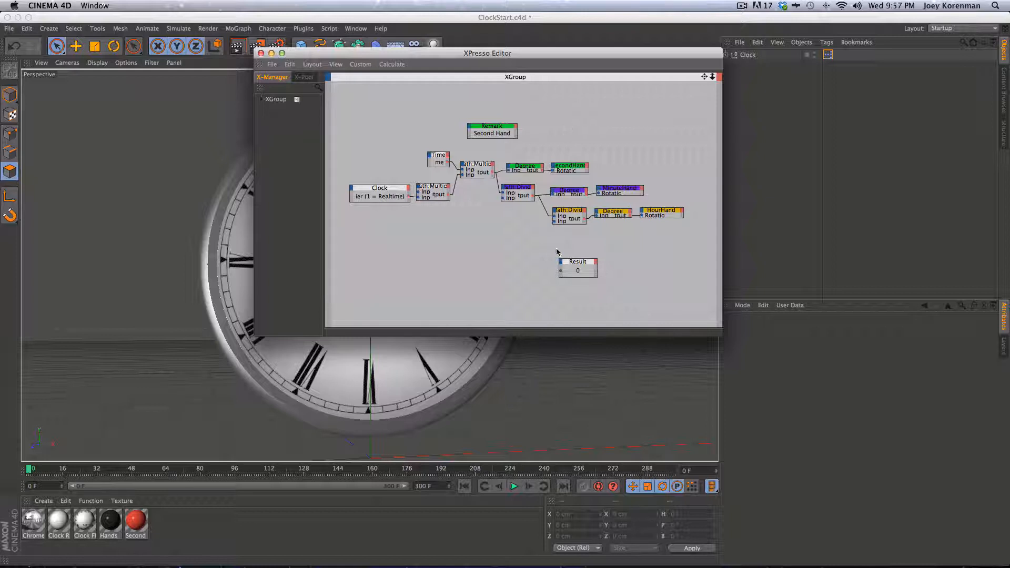
left_click(380, 196)
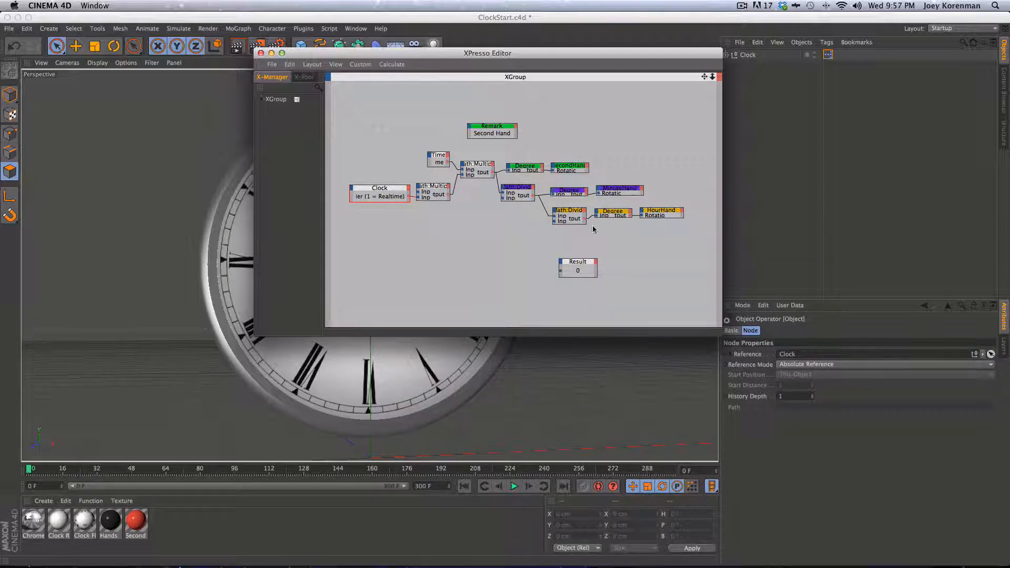
Step: Delete the unconnected Result node from the XPresso network
left_click(581, 266)
key("BackSpace")
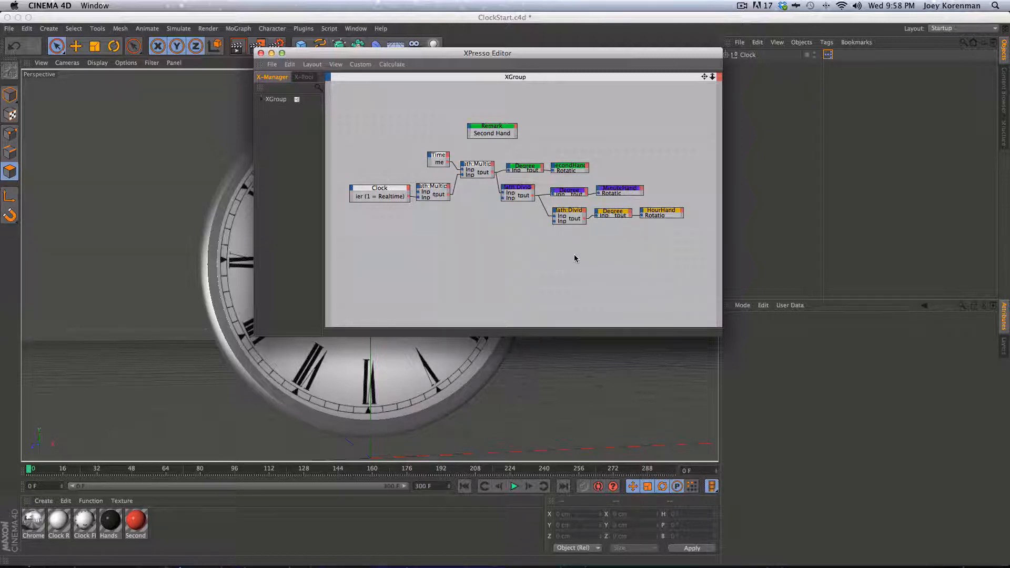
Step: Close the XPresso Editor and set the Clock null's Time Multiplier user data to 1, then deselect the null
left_click_drag(530, 56, 780, 86)
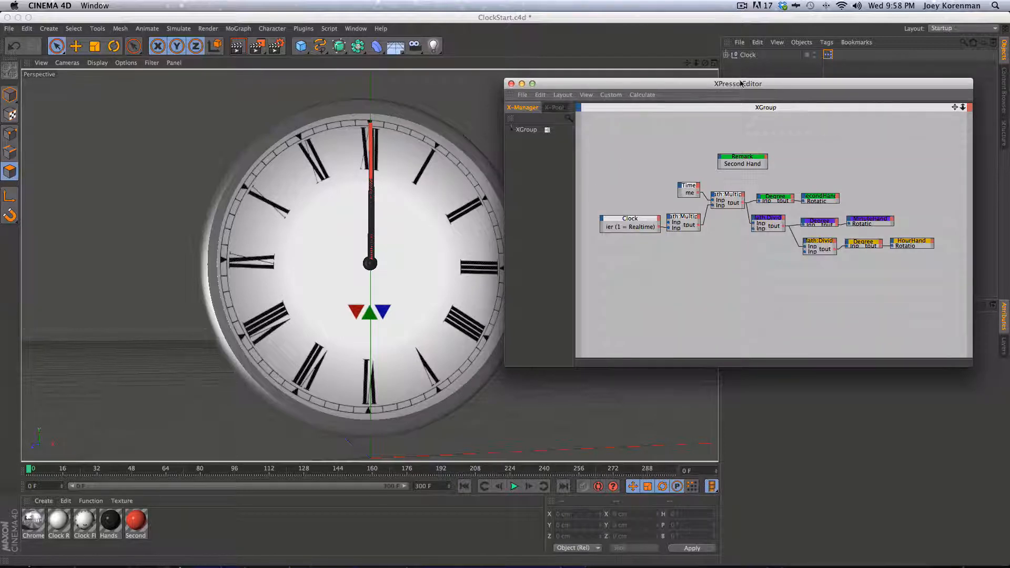
left_click_drag(737, 84, 722, 150)
left_click(496, 150)
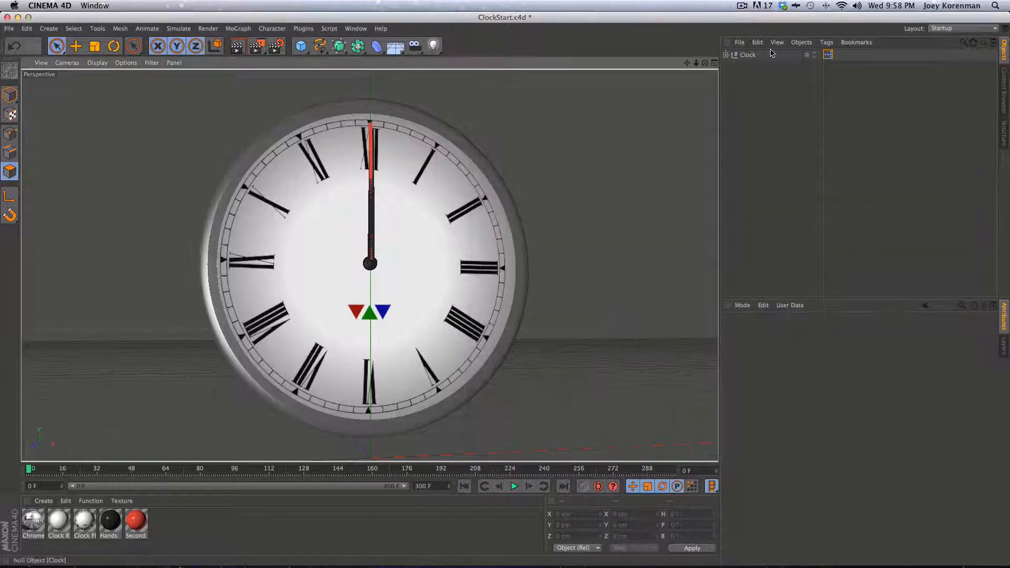
left_click(747, 55)
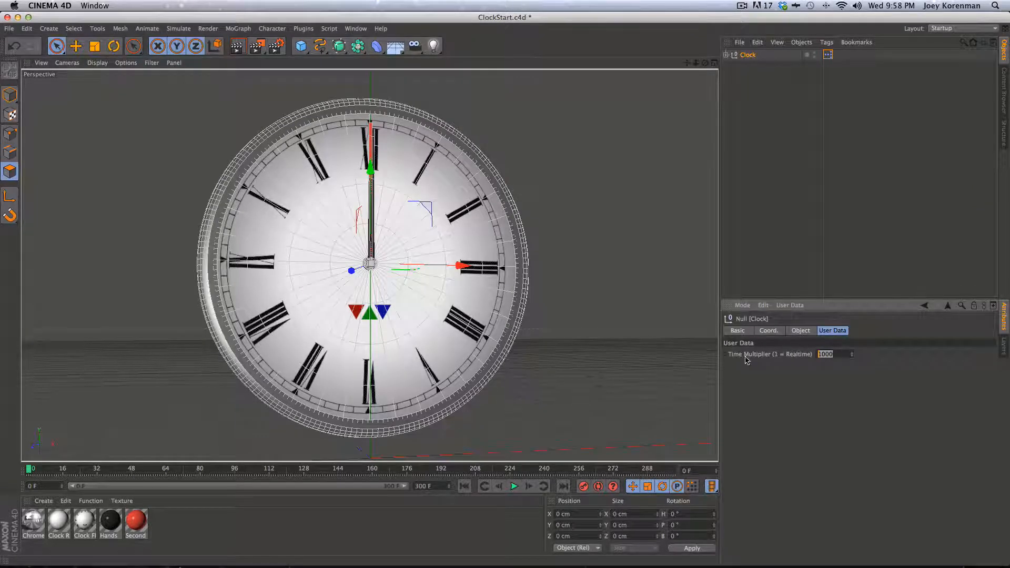
type("1")
key("Return")
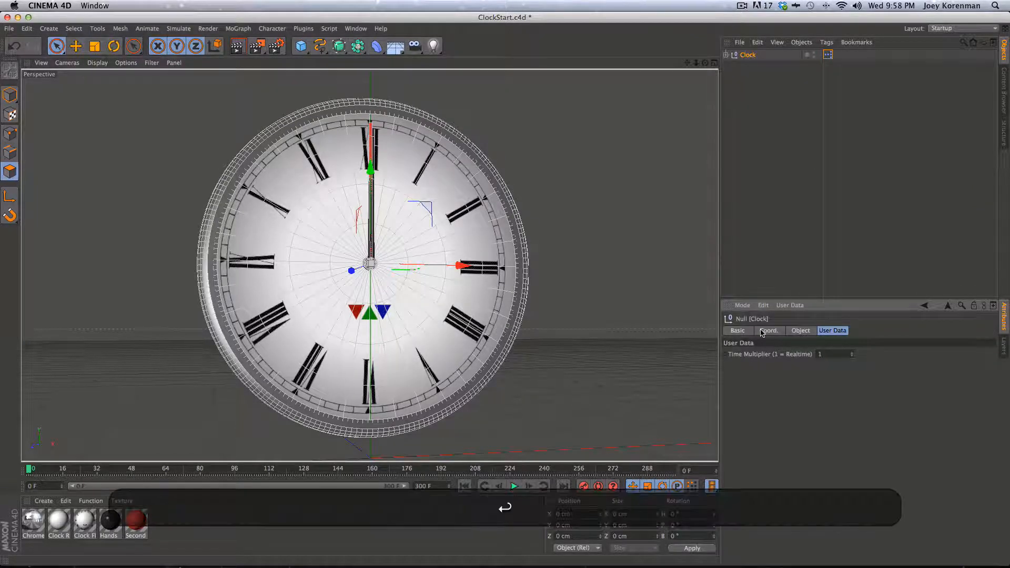
left_click(742, 169)
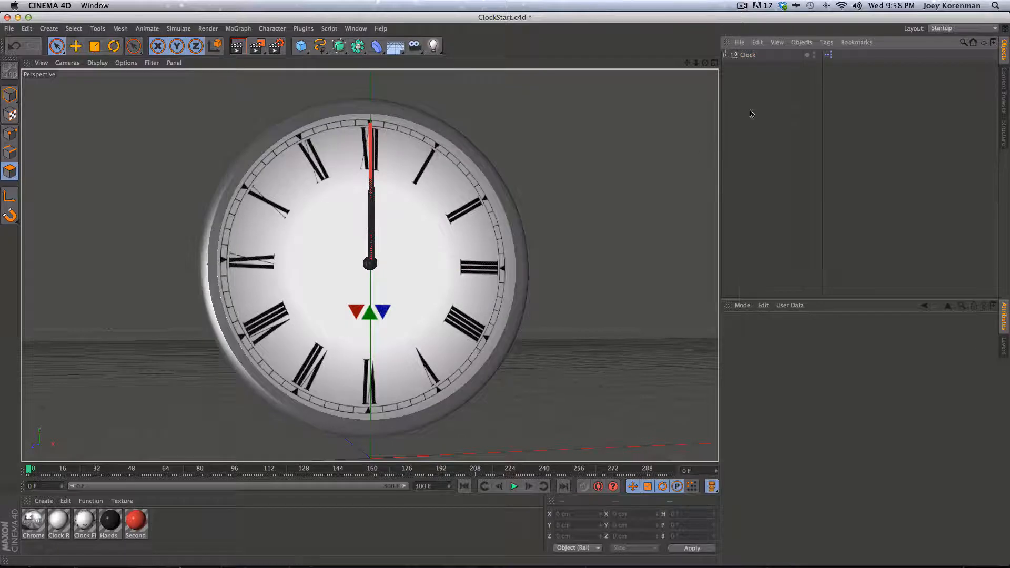
Step: Reopen the clock's XPresso network beside the clock face and play the animation to check the second hand's real-time motion
double_click(828, 55)
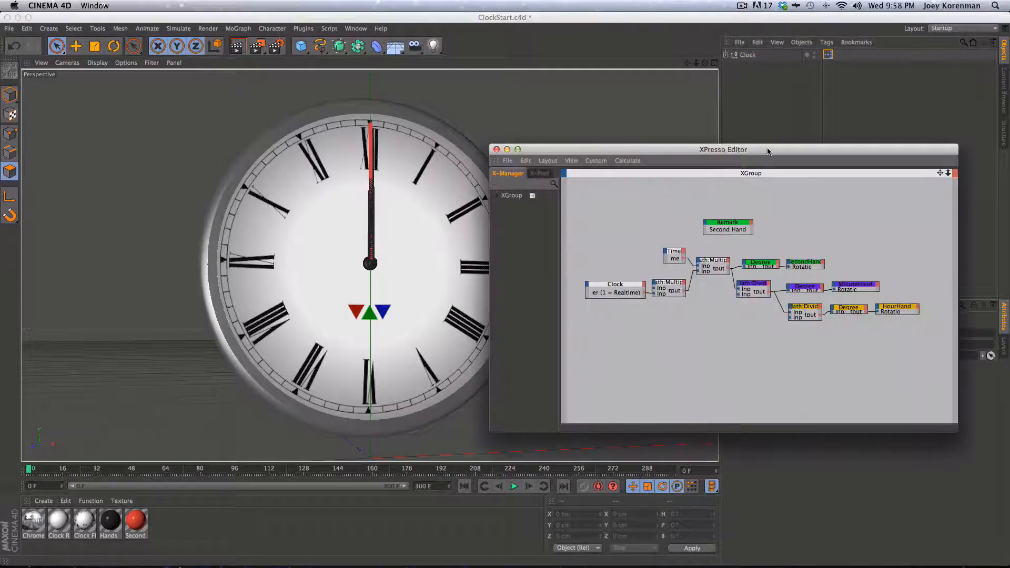
left_click_drag(767, 152, 766, 106)
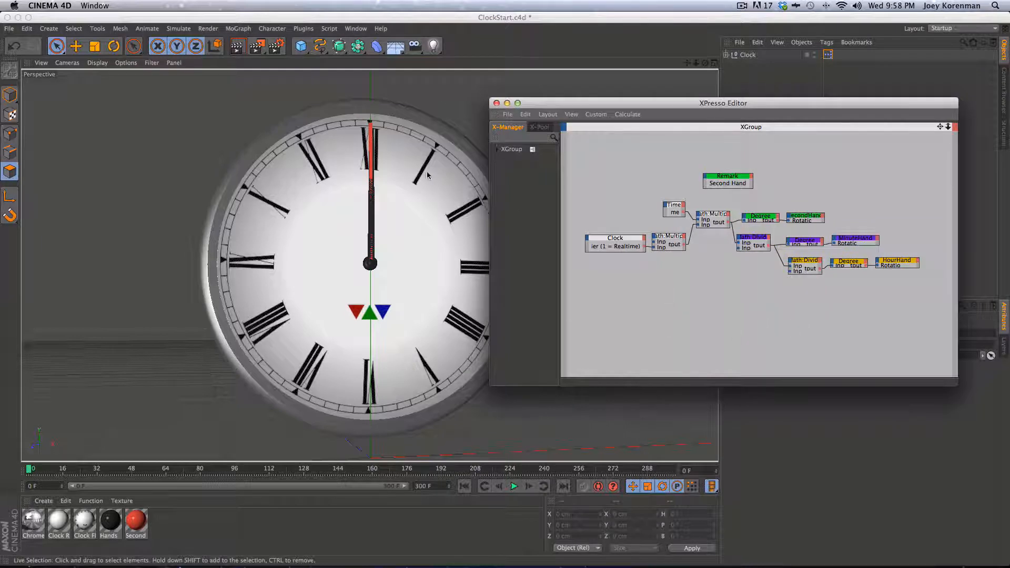
left_click(406, 138)
key("F8")
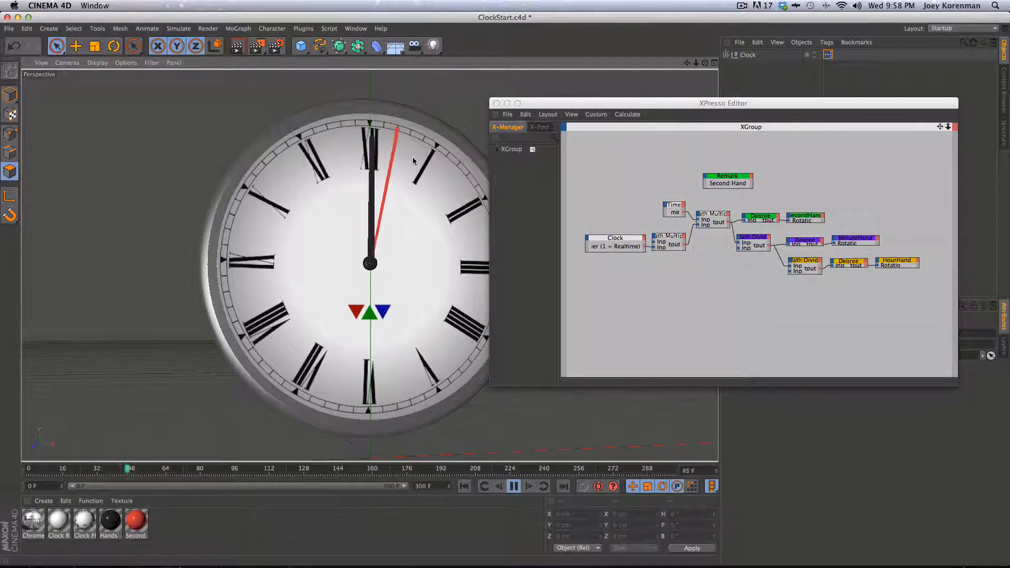
key("F8")
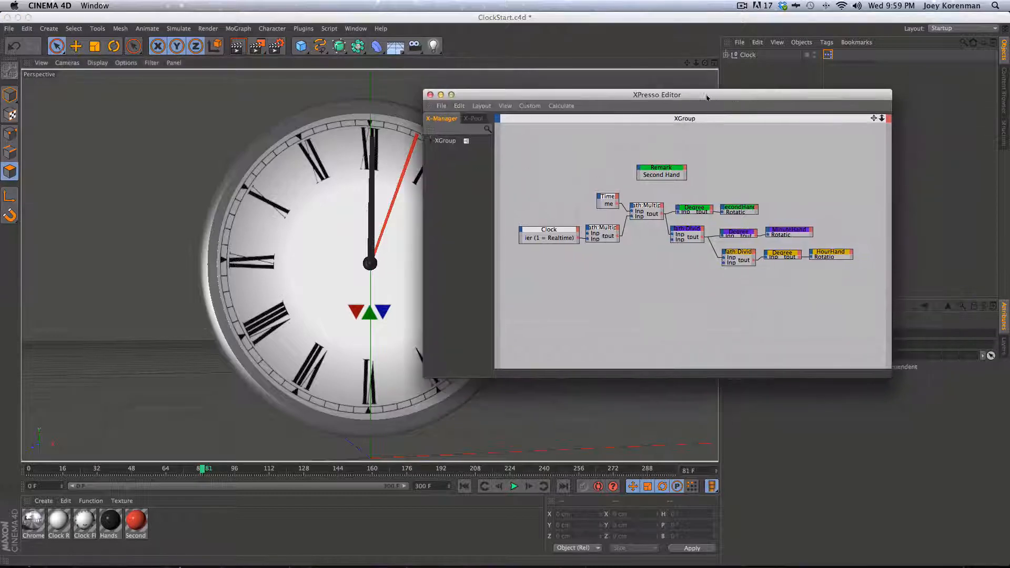
Step: Add a Result node in the empty area below the hand chains of the XPresso network
left_click_drag(795, 103, 729, 95)
key("2")
left_click_drag(694, 329, 740, 284)
key("1")
left_click_drag(646, 287, 750, 313)
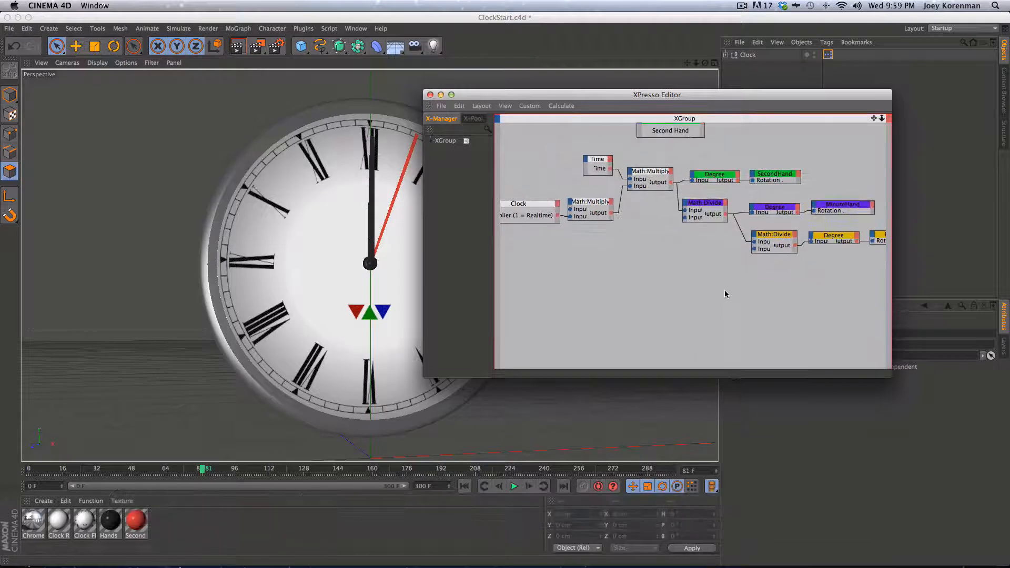
right_click(733, 291)
mouse_move(753, 297)
mouse_move(821, 296)
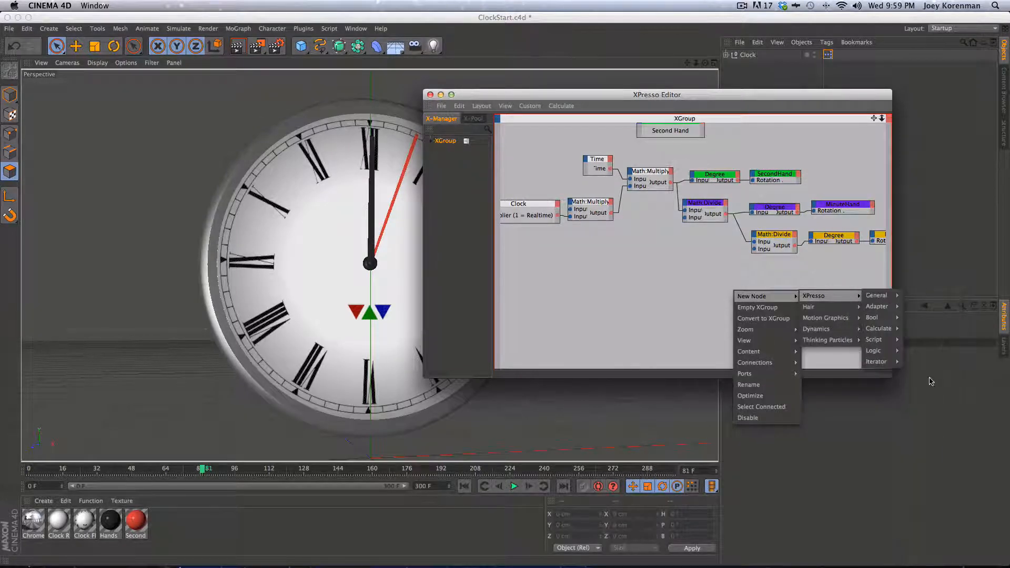
mouse_move(895, 296)
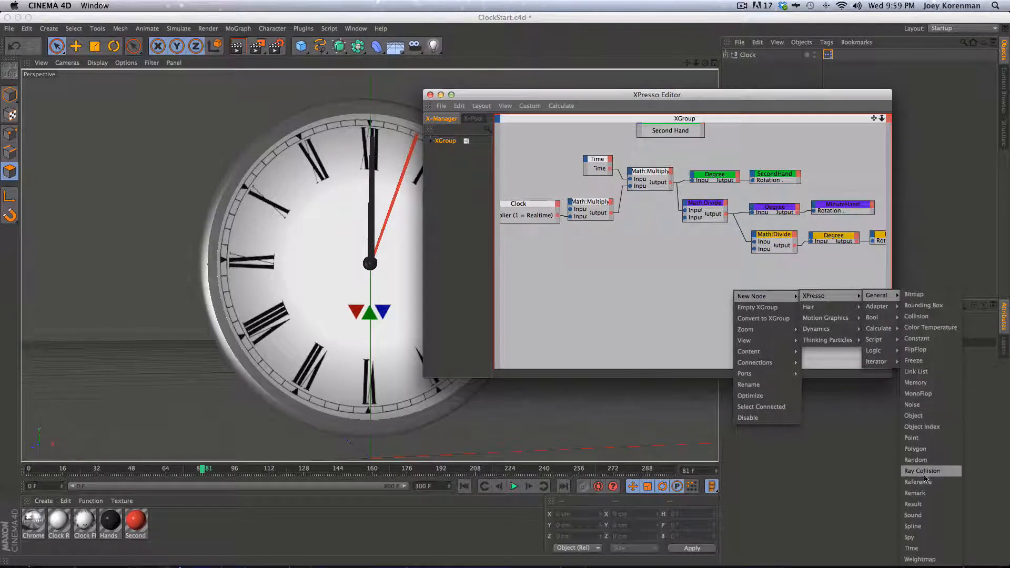
left_click(917, 504)
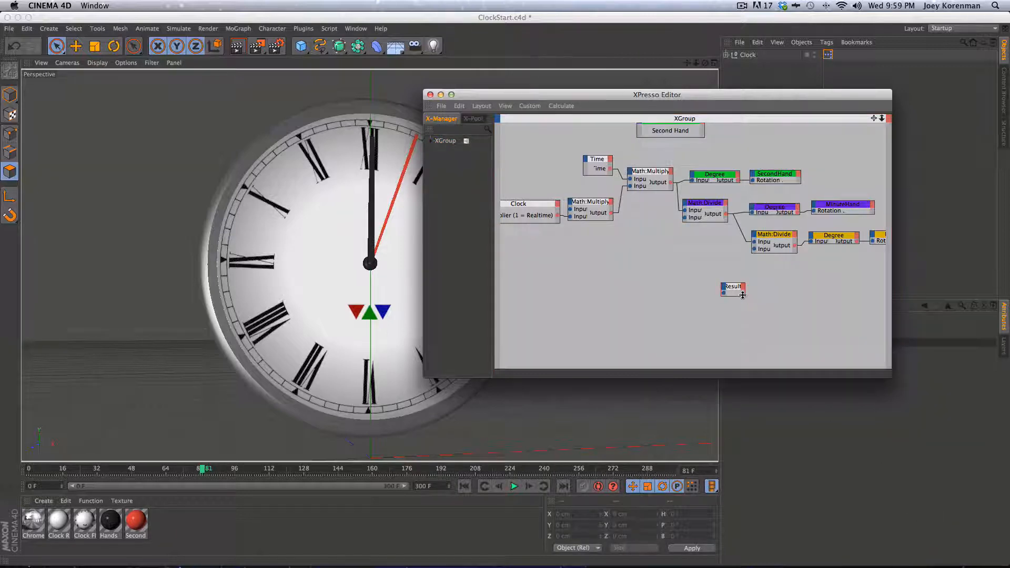
Step: Place the Second Hand remark beside the SecondHand node and connect the Math:Multiply output that feeds the hands to the Result node
middle_click_drag(790, 297, 649, 355)
left_click_drag(632, 328, 650, 160)
middle_click_drag(623, 196, 673, 212)
left_click_drag(627, 178, 825, 230)
middle_click_drag(764, 316, 813, 320)
left_click_drag(731, 173, 668, 242)
Step: Step through the animation frame by frame to watch the Result node's value, then return to frame 0
key("g")
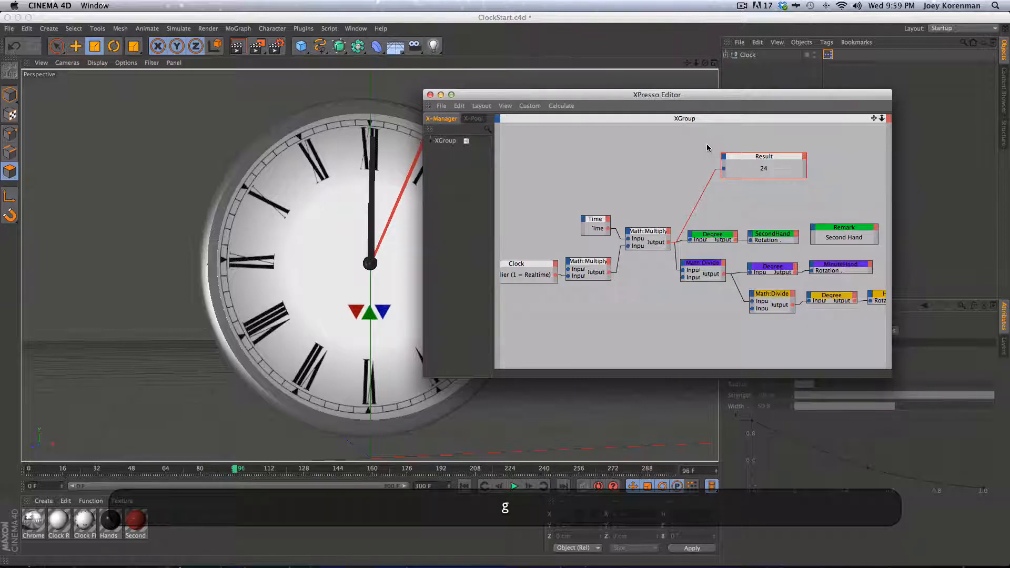
key("g")
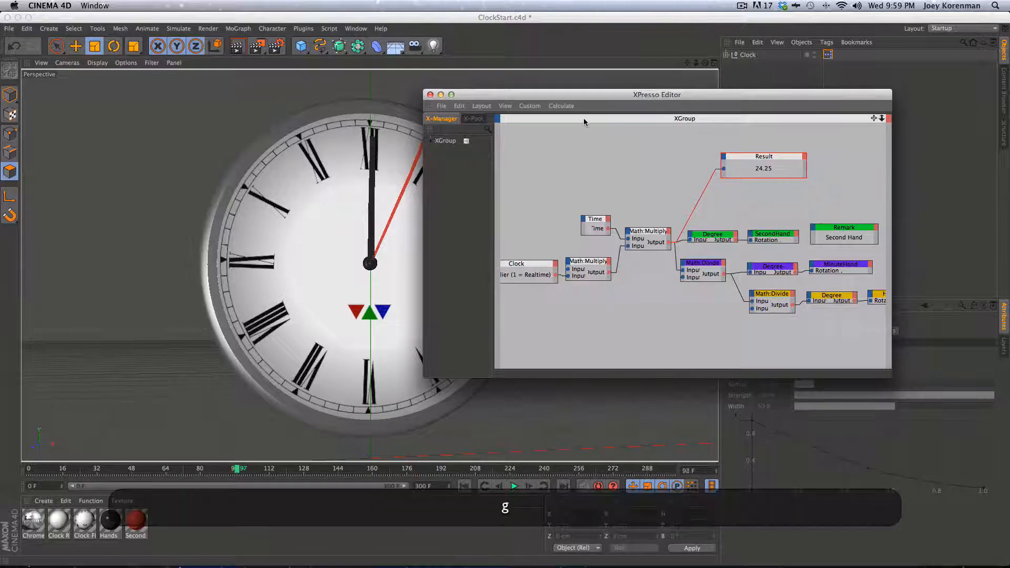
key("f")
key("f")
key("f")
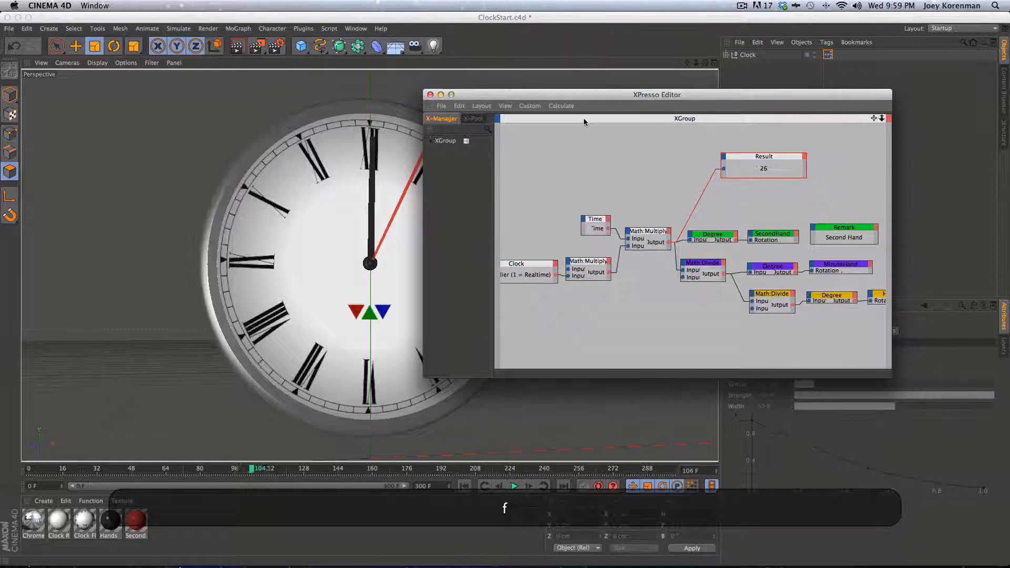
left_click_drag(254, 471, 29, 470)
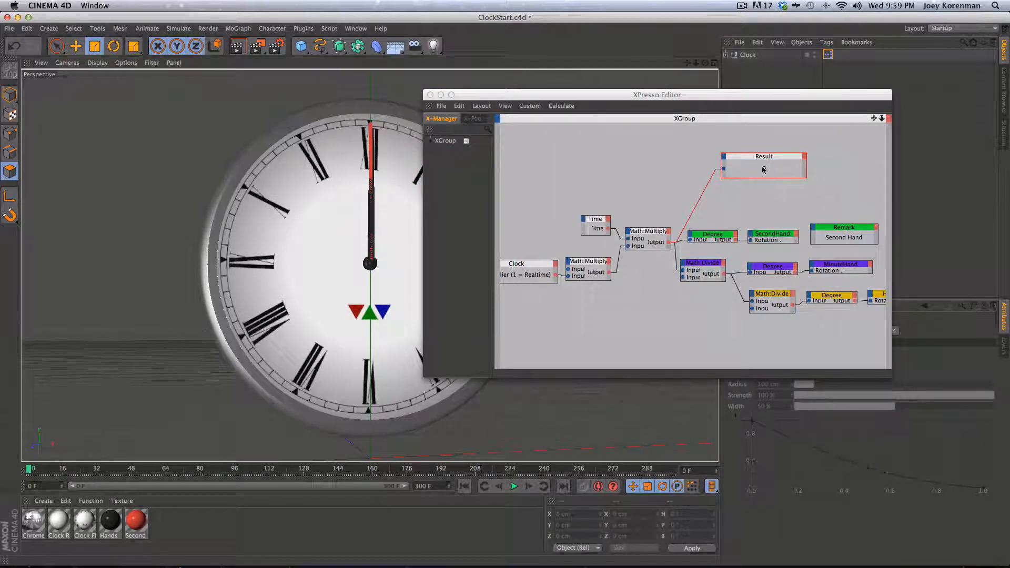
Step: Step back and forth through the frames around frame 24 to examine the Result node's value, stopping on frame 24
left_click(36, 468)
key("g")
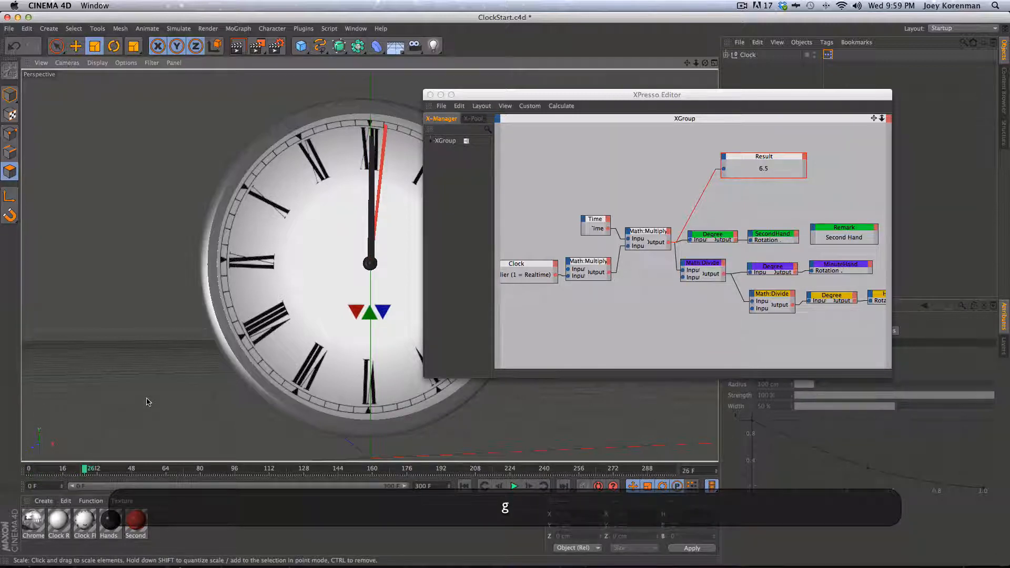
key("f")
key("f")
key("f")
key("f")
key("f")
key("g")
key("g")
key("g")
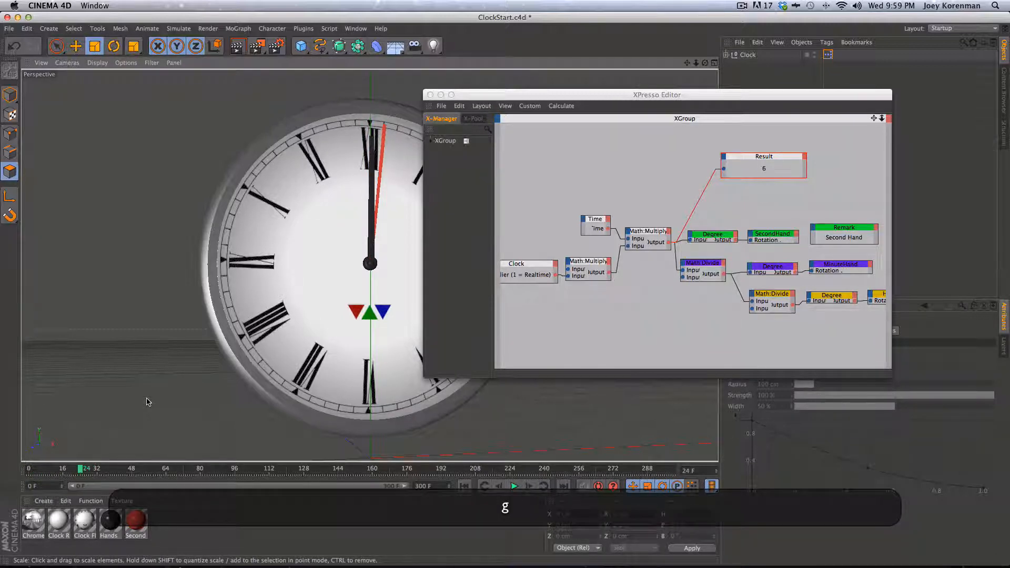
key("f")
key("f")
key("f")
key("f")
key("g")
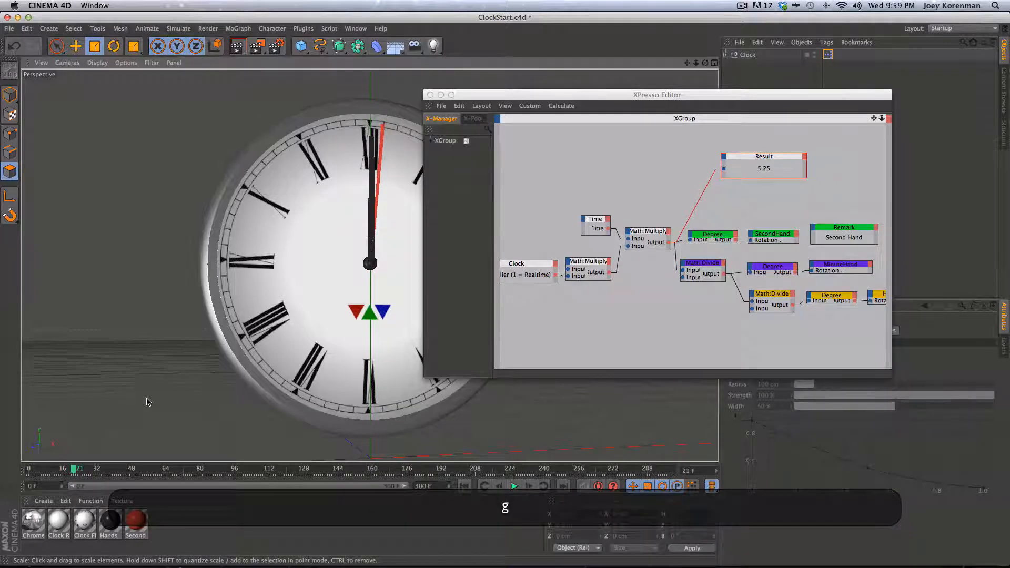
key("g")
key("g")
key("g")
key("g")
key("f")
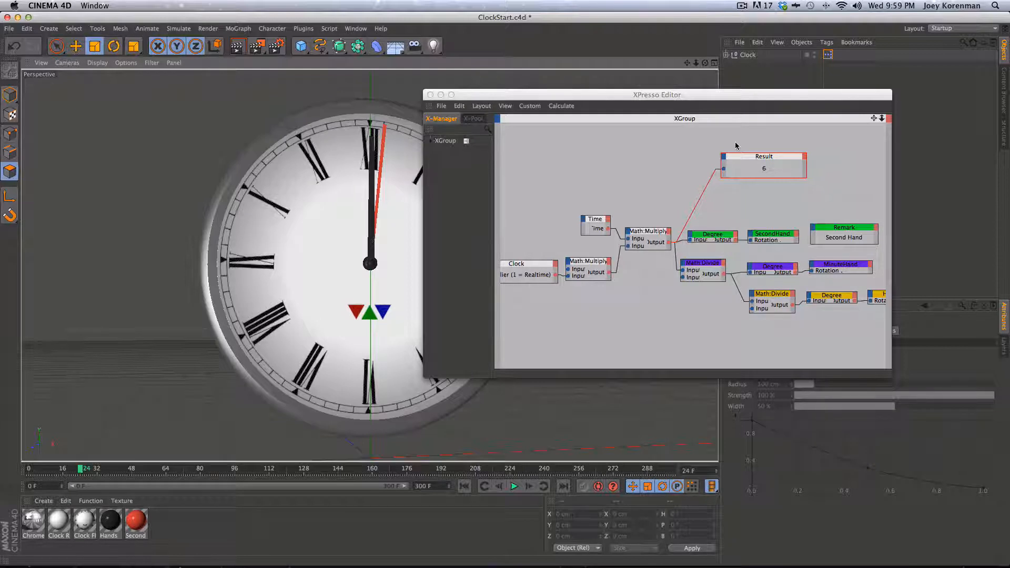
Step: Reposition the Result node above the second-hand chain and enlarge the XPresso Editor window to fit the hand chains
left_click_drag(753, 160, 751, 143)
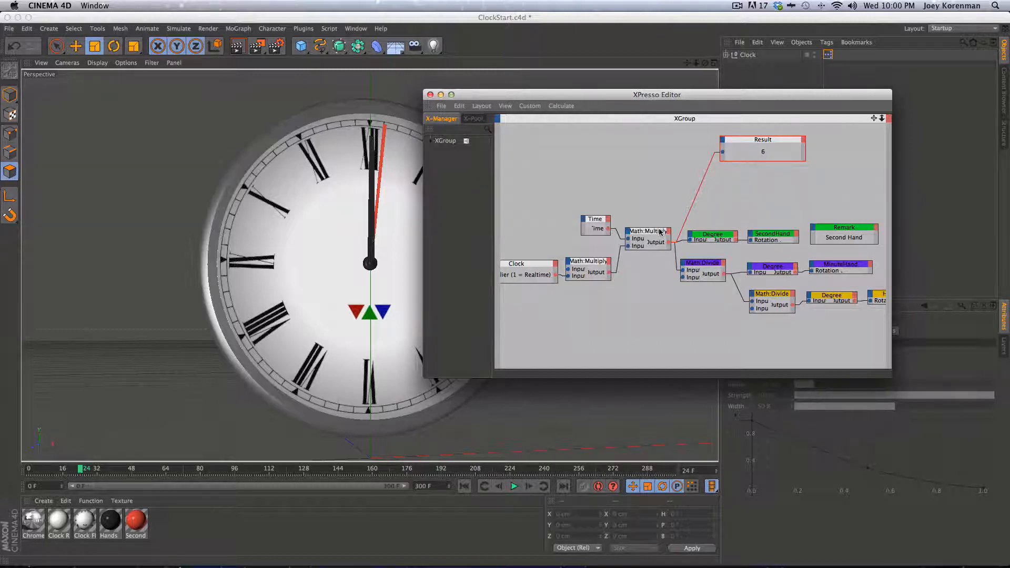
left_click_drag(751, 140, 719, 136)
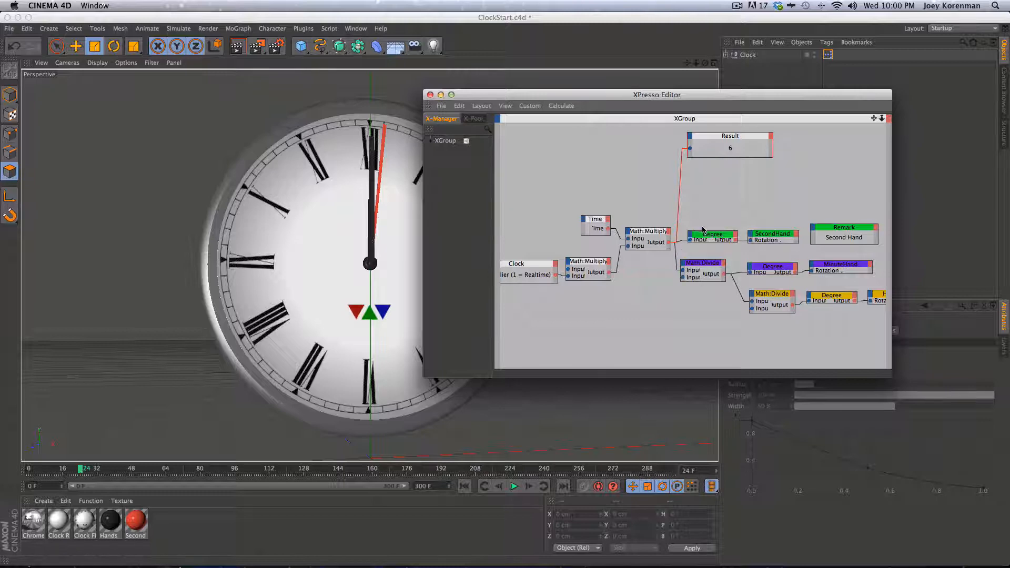
key("2")
left_click_drag(756, 215, 664, 244)
key("1")
key("2")
mouse_move(670, 240)
left_mouse_down()
mouse_move(656, 245)
mouse_move(671, 226)
left_mouse_up()
key("1")
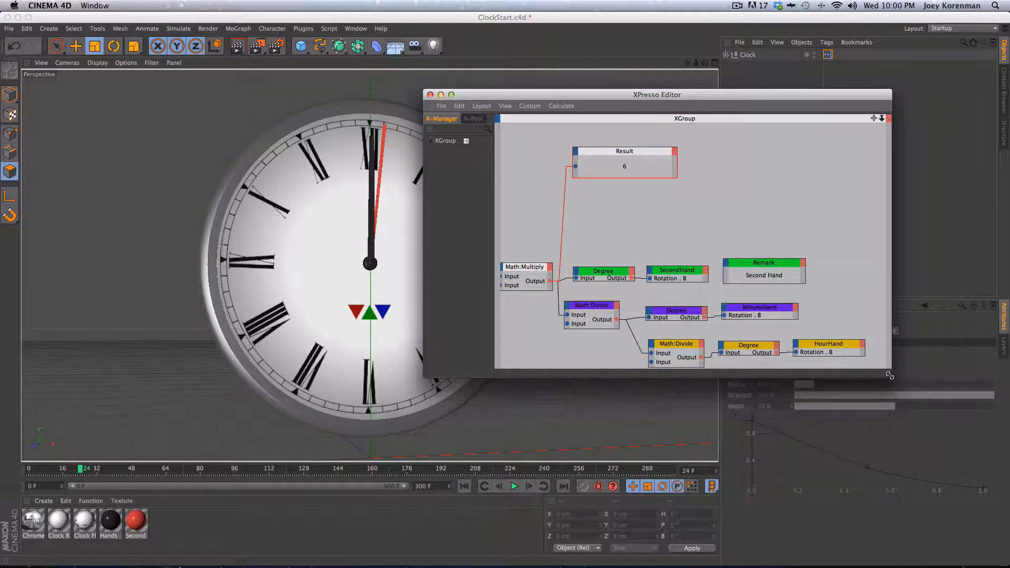
left_click_drag(891, 376, 976, 421)
key("1")
left_click_drag(761, 267, 740, 257)
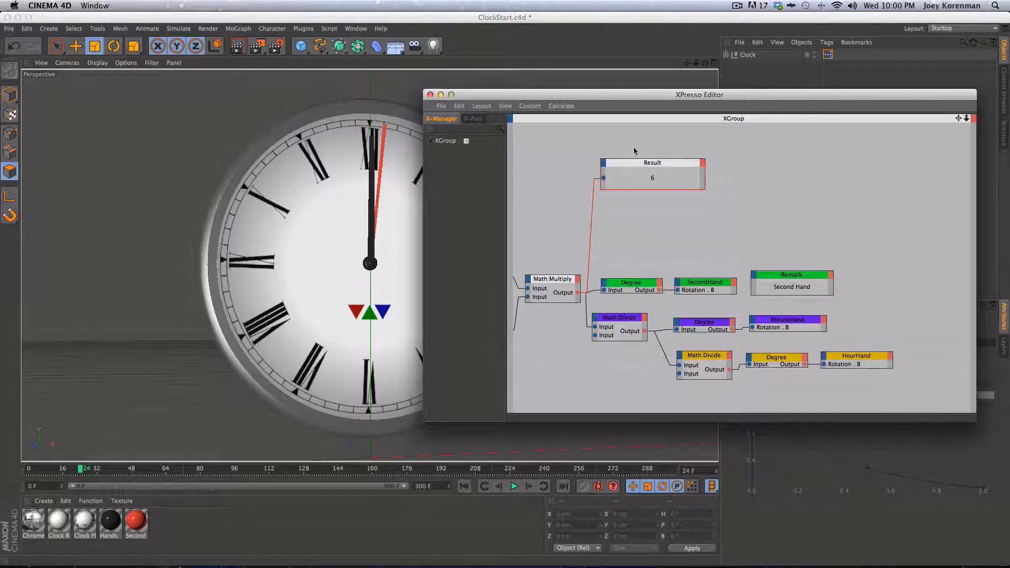
left_click_drag(640, 167, 655, 174)
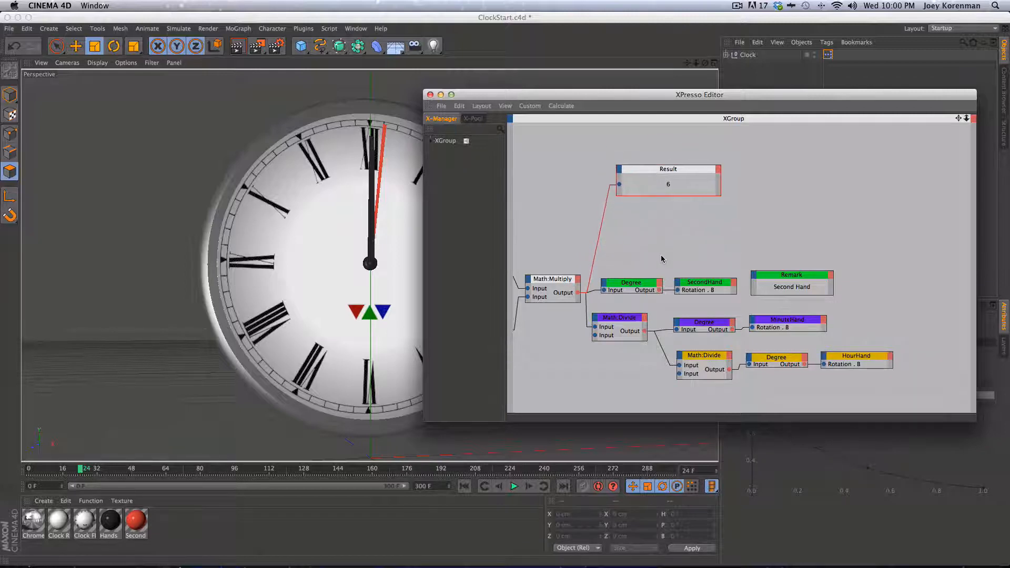
Step: Add a Math node between the Result node and the second-hand Degree node
left_click(640, 241)
right_click(628, 226)
mouse_move(652, 236)
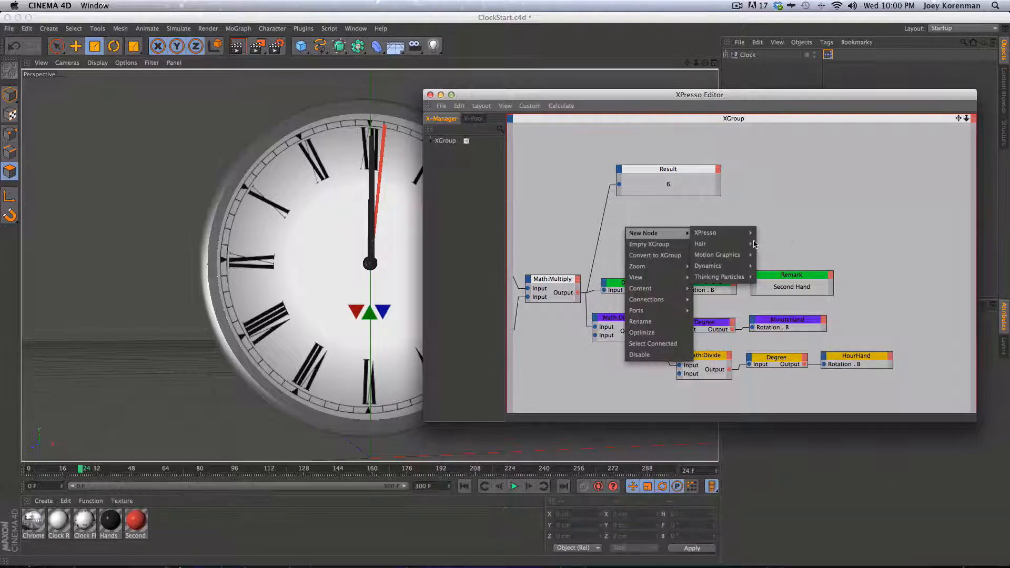
mouse_move(750, 233)
mouse_move(773, 265)
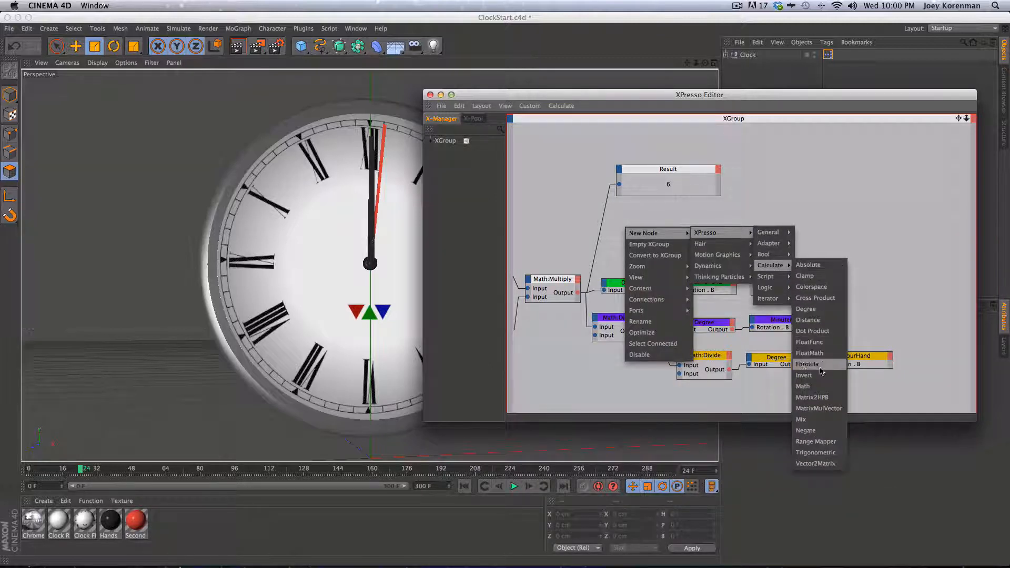
left_click(803, 387)
left_click_drag(622, 222, 633, 228)
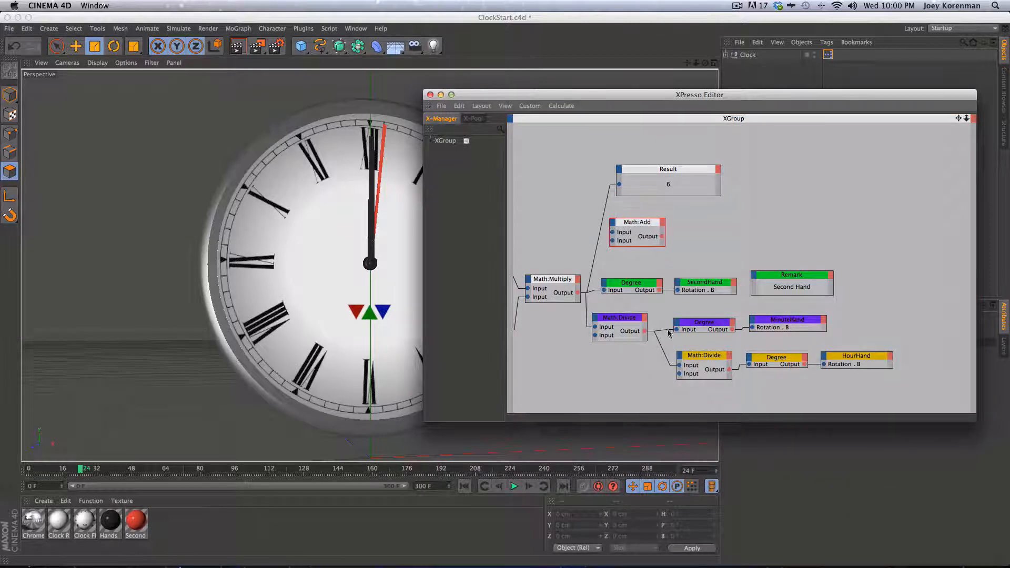
Step: Move the XPresso Editor clear of the node's attributes and set the new Math node's function to Divide
left_click_drag(730, 97, 426, 38)
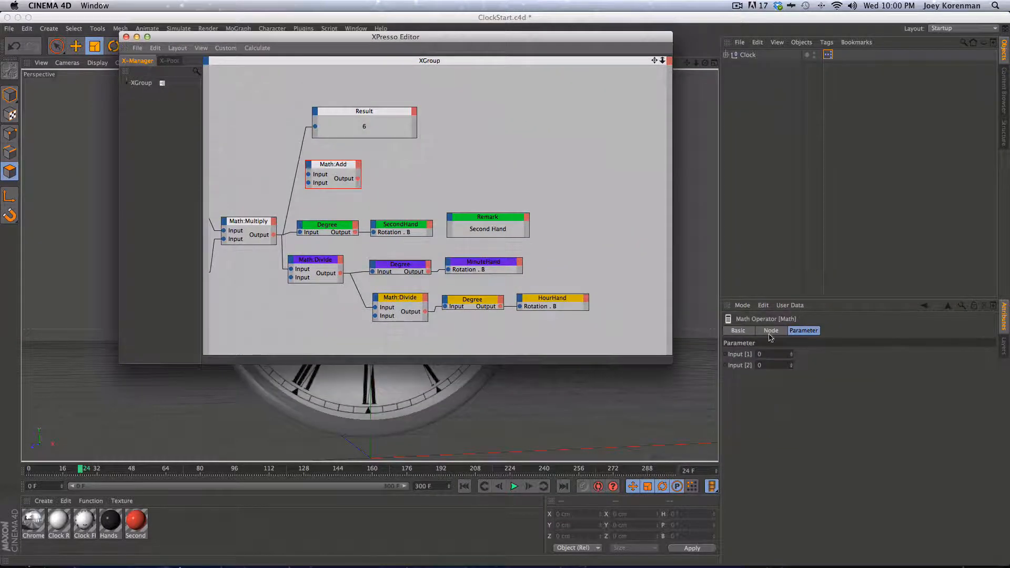
left_click(771, 330)
left_click(778, 364)
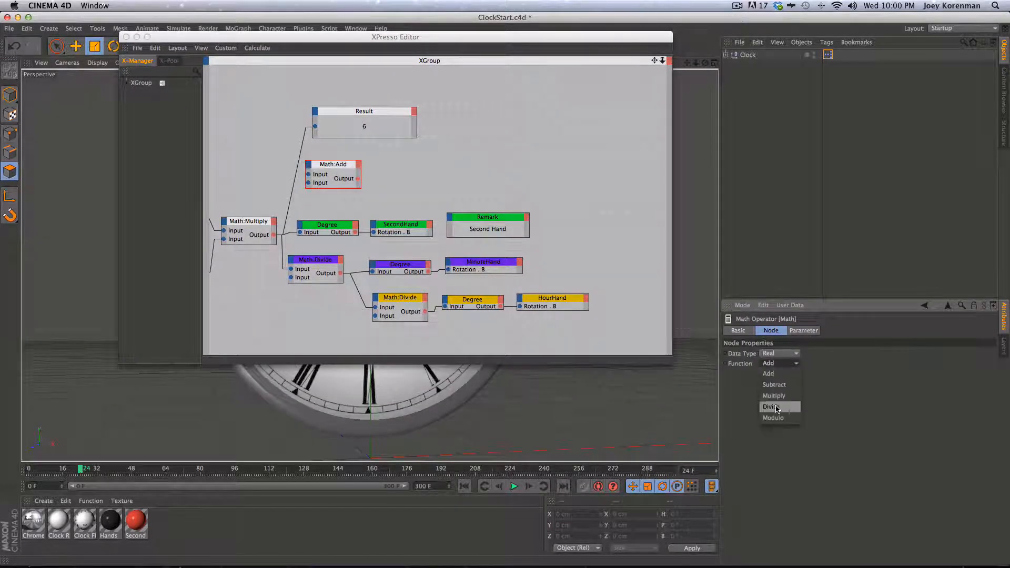
left_click(778, 396)
left_click(805, 332)
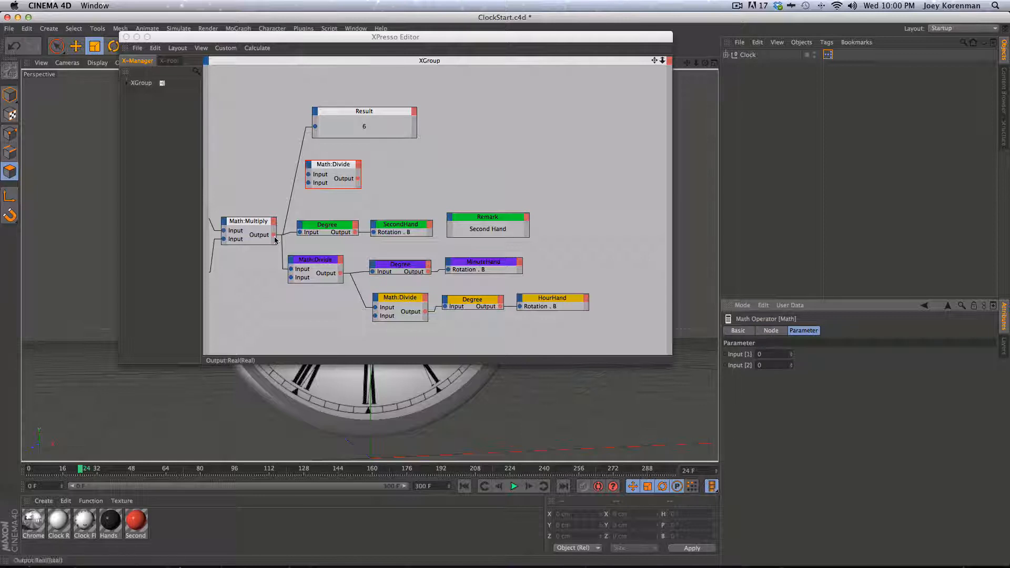
Step: Connect the Math:Multiply output to the new Math:Divide node's first input and set its Input [2] to 6
left_click_drag(274, 235, 309, 175)
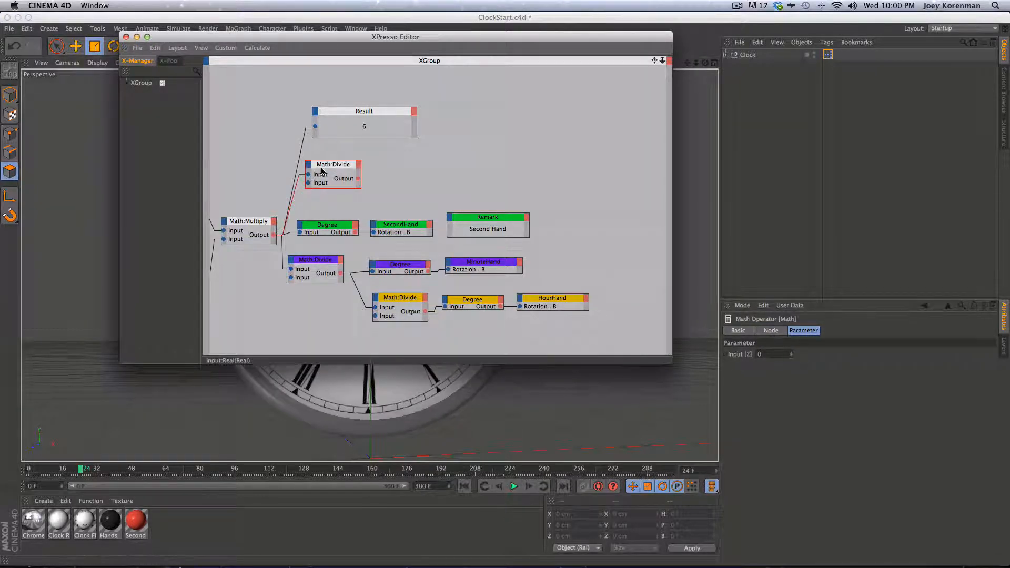
left_click_drag(764, 354, 729, 322)
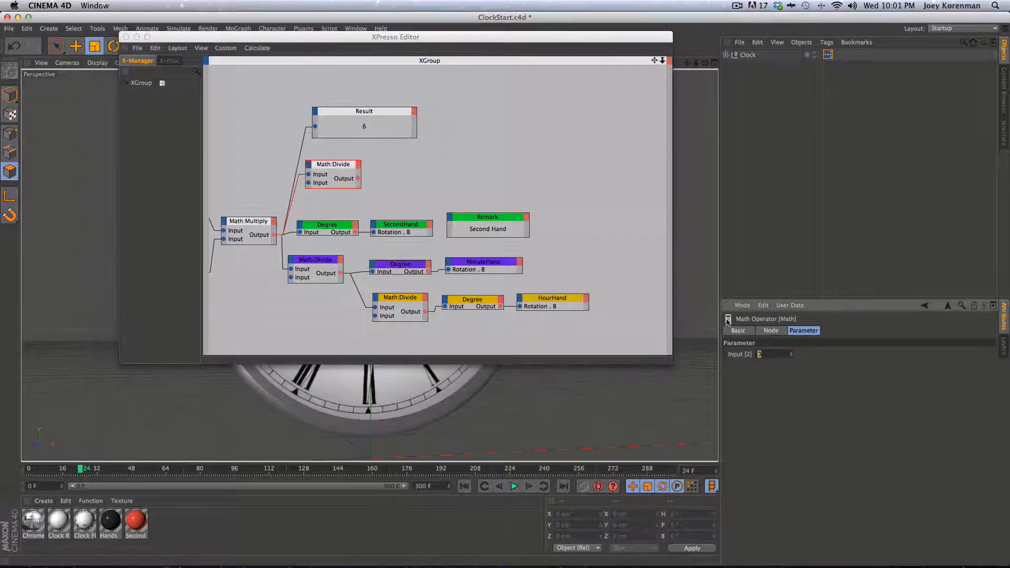
type("6")
key("Return")
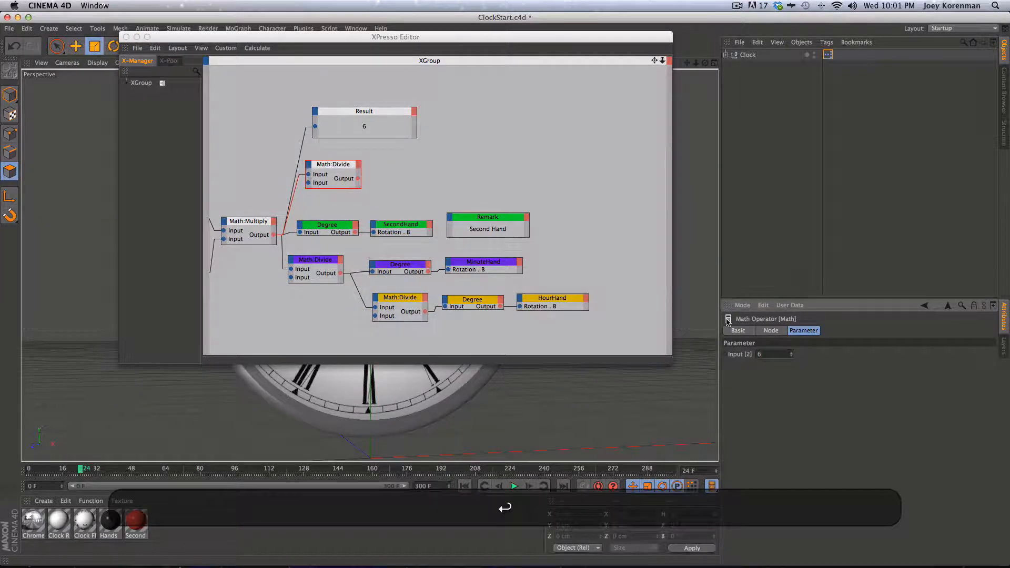
Step: Move the Result node clear of Math:Divide, remove its link from Math:Multiply, and feed it from the Math:Divide output instead
left_click_drag(358, 117, 446, 118)
double_click(316, 139)
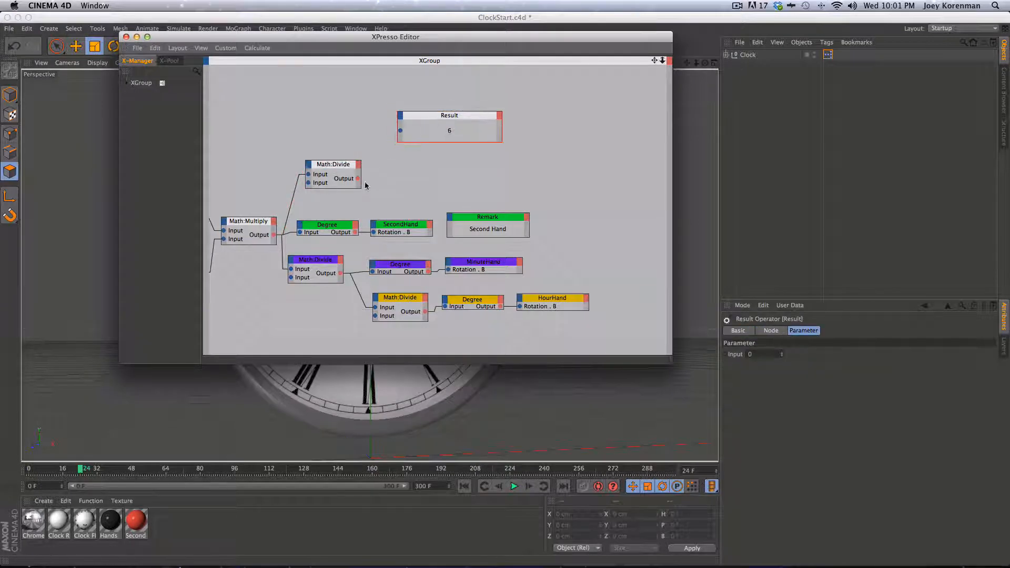
left_click_drag(359, 178, 401, 130)
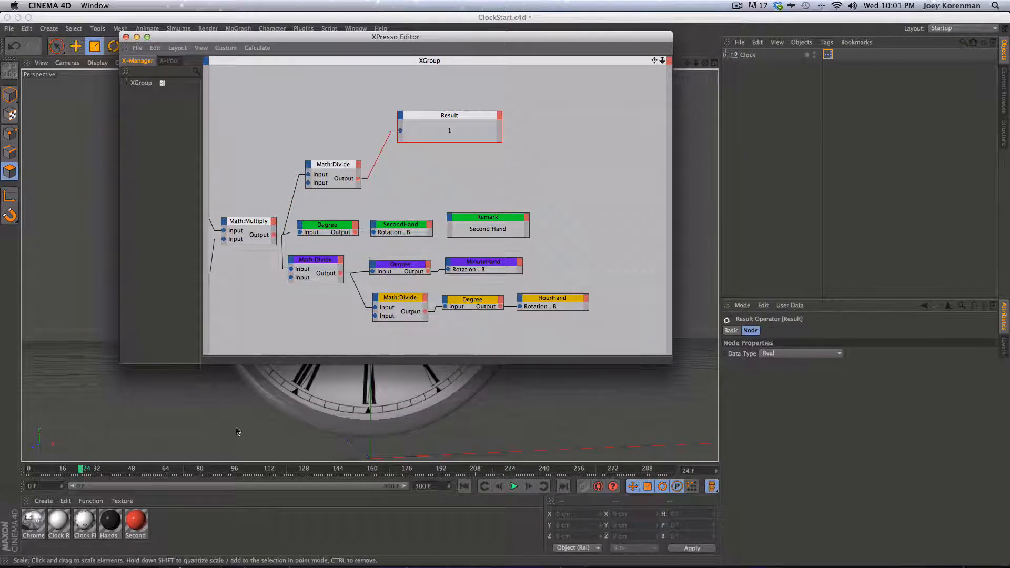
Step: Scrub to frame 48 and step back and forth through nearby frames to examine the divided value in the Result node
left_click_drag(79, 468, 132, 470)
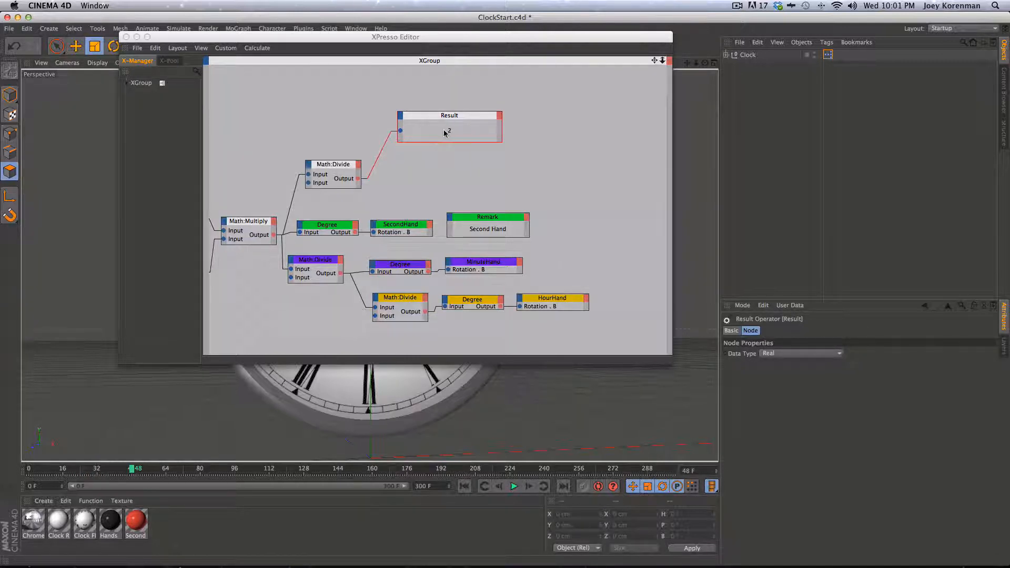
left_click_drag(456, 120, 460, 108)
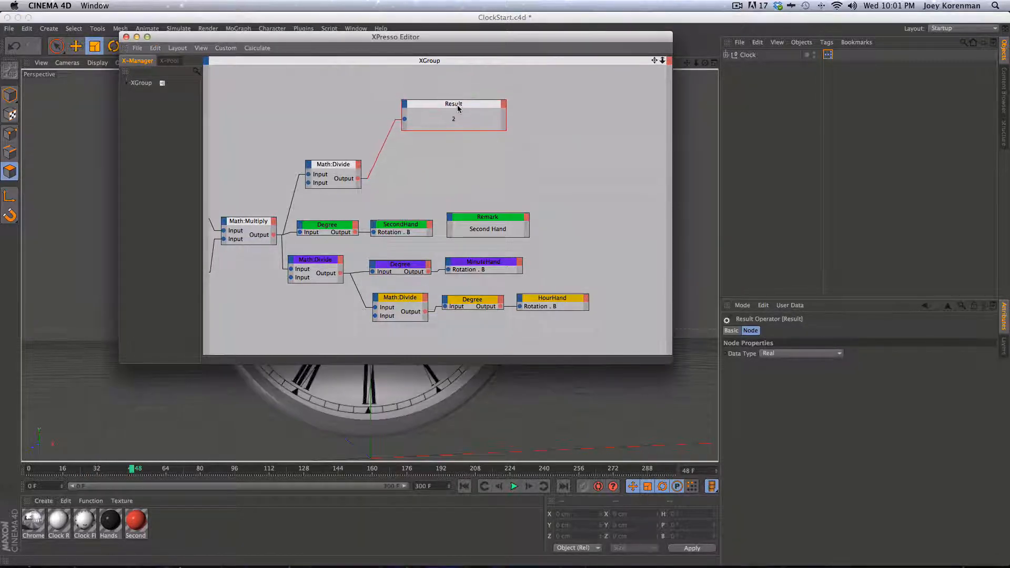
key("f")
key("f")
key("f")
key("f")
key("f")
key("f")
key("f")
key("f")
key("f")
key("f")
key("f")
key("f")
key("f")
key("f")
key("f")
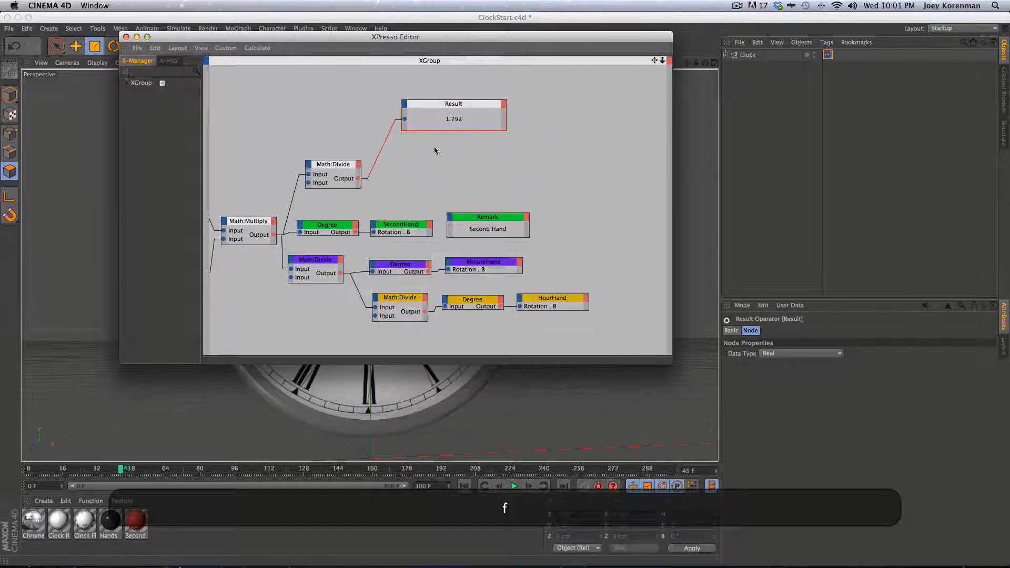
key("f")
key("f")
key("f")
key("f")
key("f")
key("g")
key("g")
key("g")
key("g")
key("g")
key("g")
key("g")
key("g")
key("g")
key("g")
key("g")
key("g")
key("g")
key("g")
key("g")
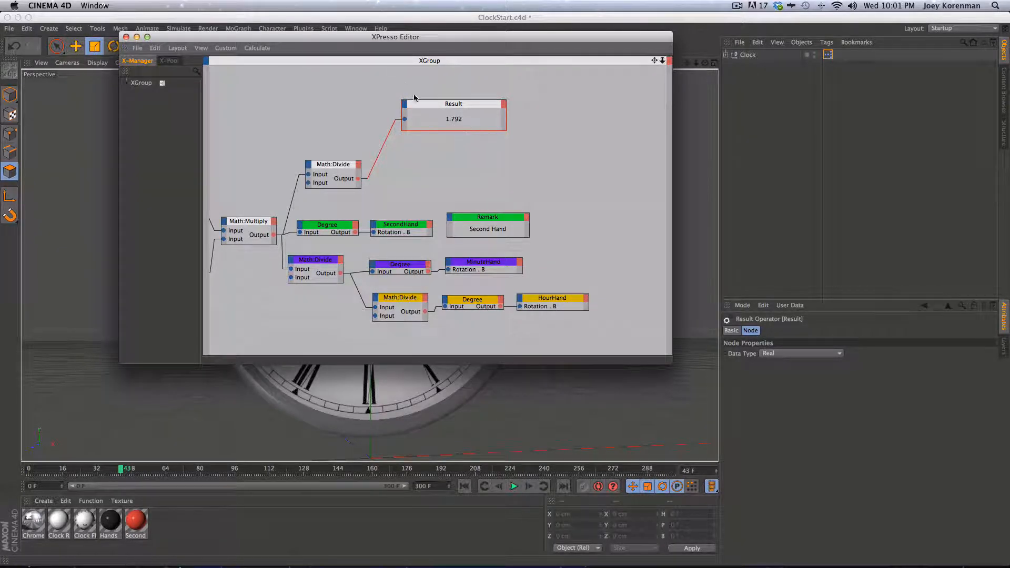
Step: Add a Universal adapter node below the Result node and widen it so its ports are easy to reach
left_click_drag(466, 107, 478, 100)
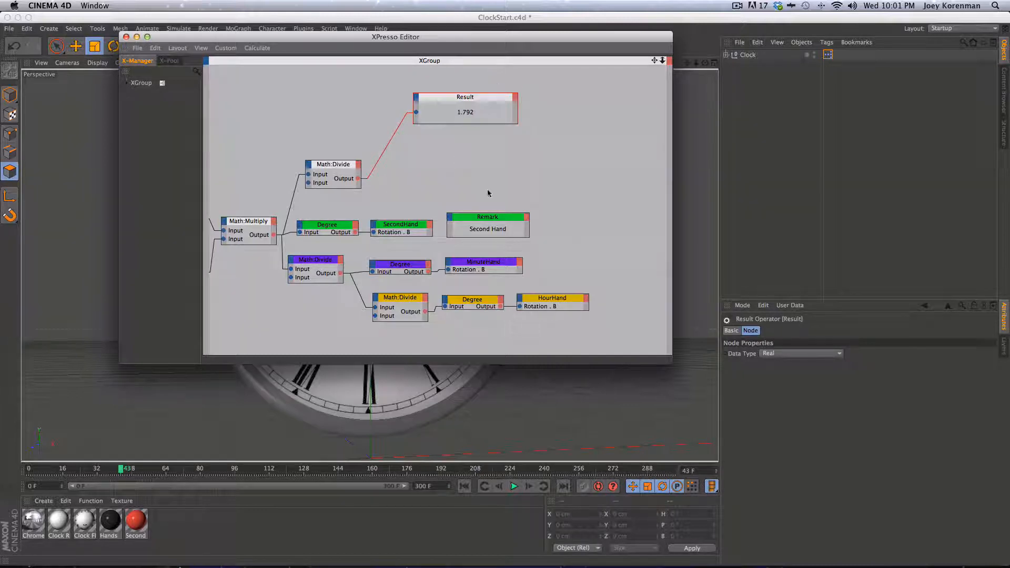
right_click(429, 166)
mouse_move(447, 164)
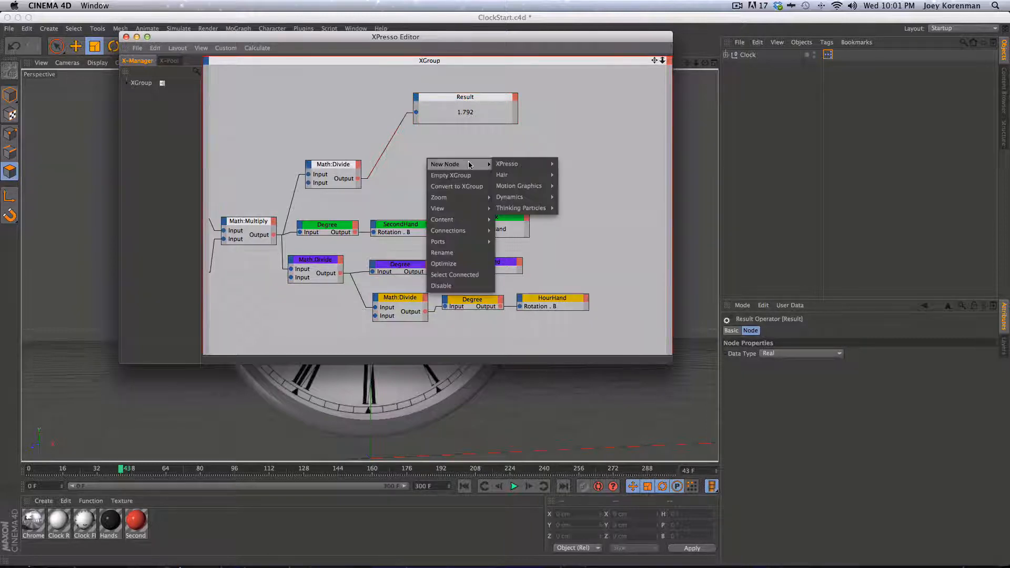
mouse_move(569, 164)
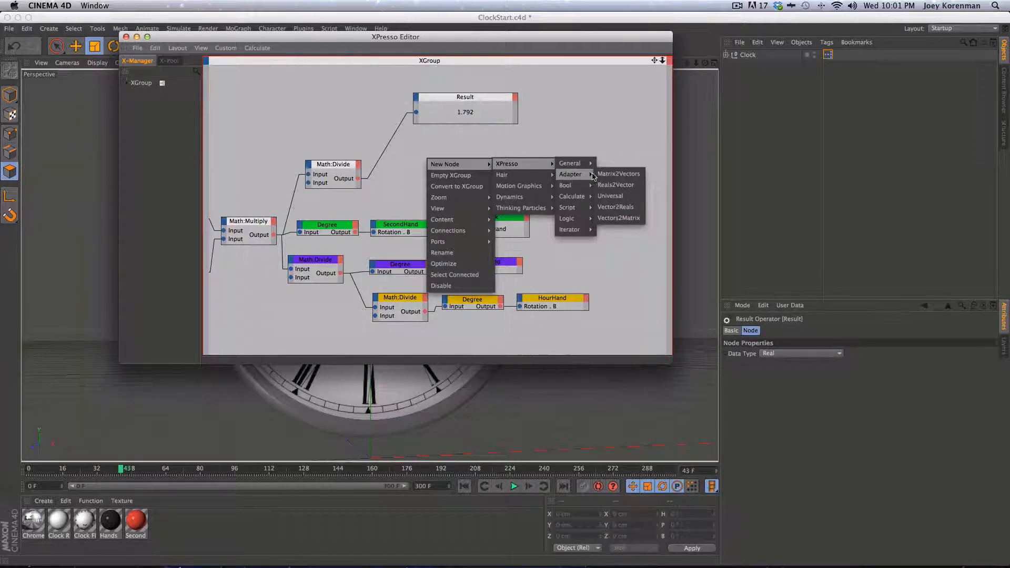
left_click(619, 198)
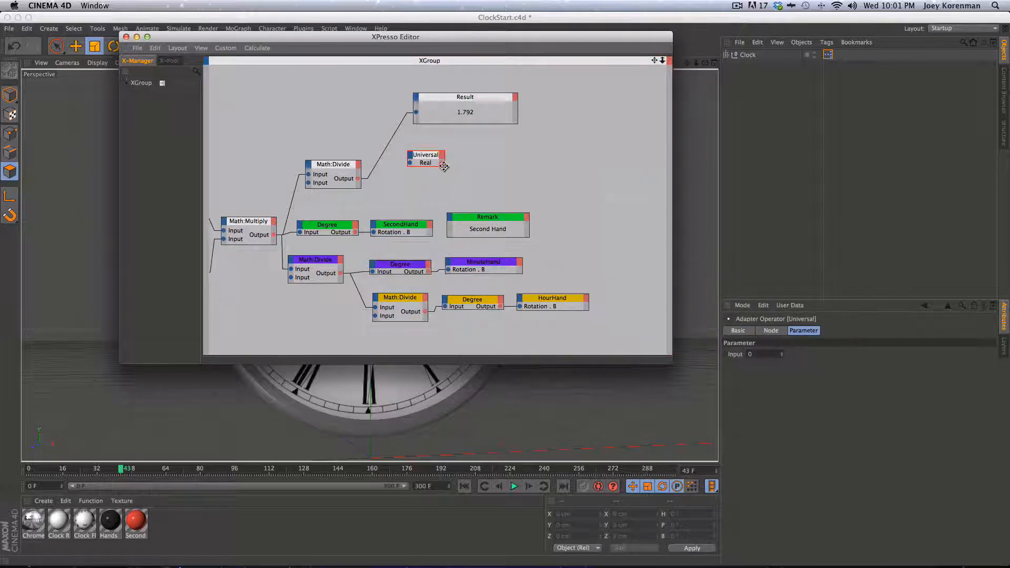
mouse_move(444, 166)
left_mouse_down()
mouse_move(468, 169)
mouse_move(438, 153)
left_mouse_up()
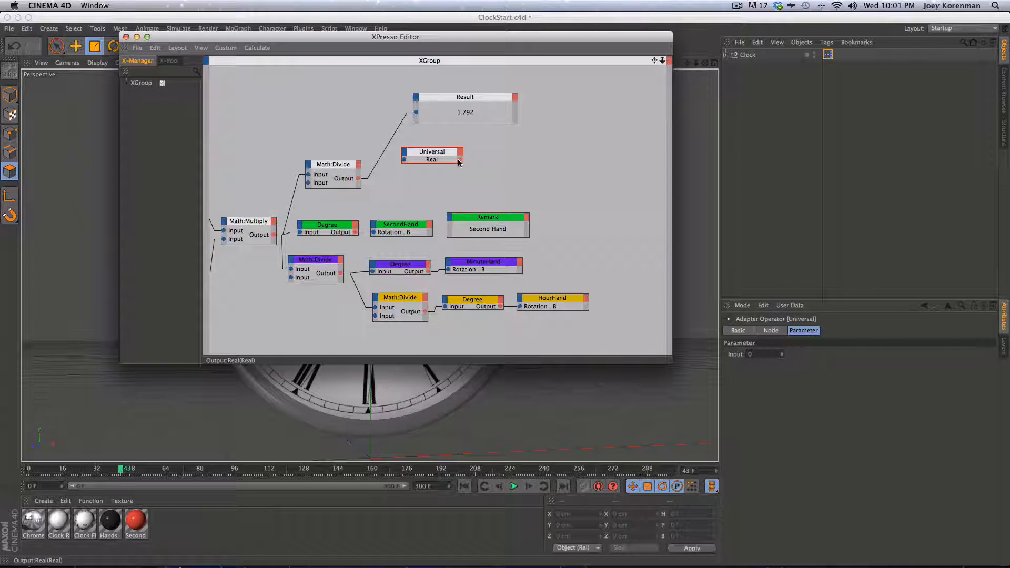
left_click_drag(445, 155, 440, 153)
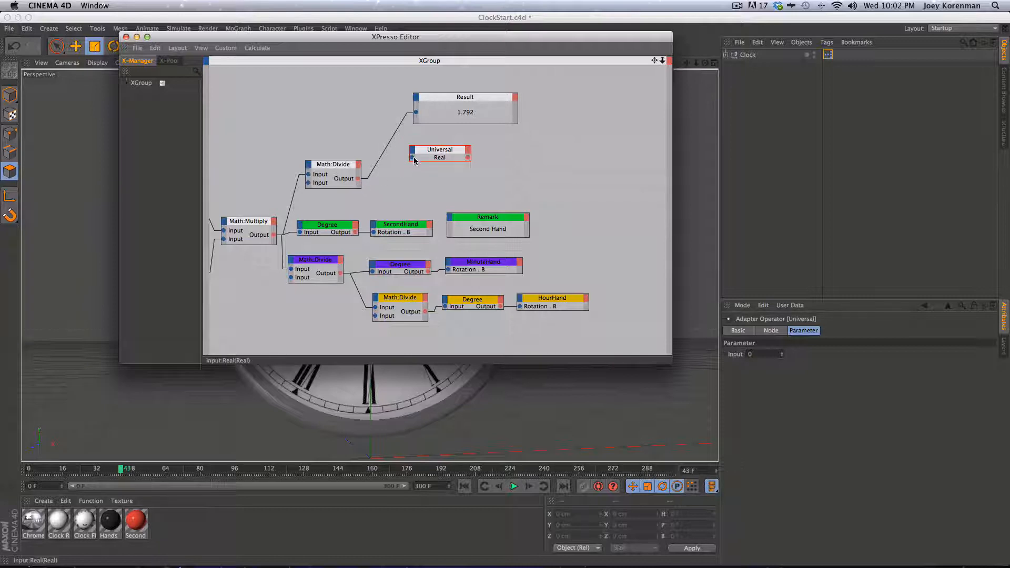
Step: Set the Universal node's data type to Integer and wire it between the Math:Divide output and the Result node
left_click(786, 330)
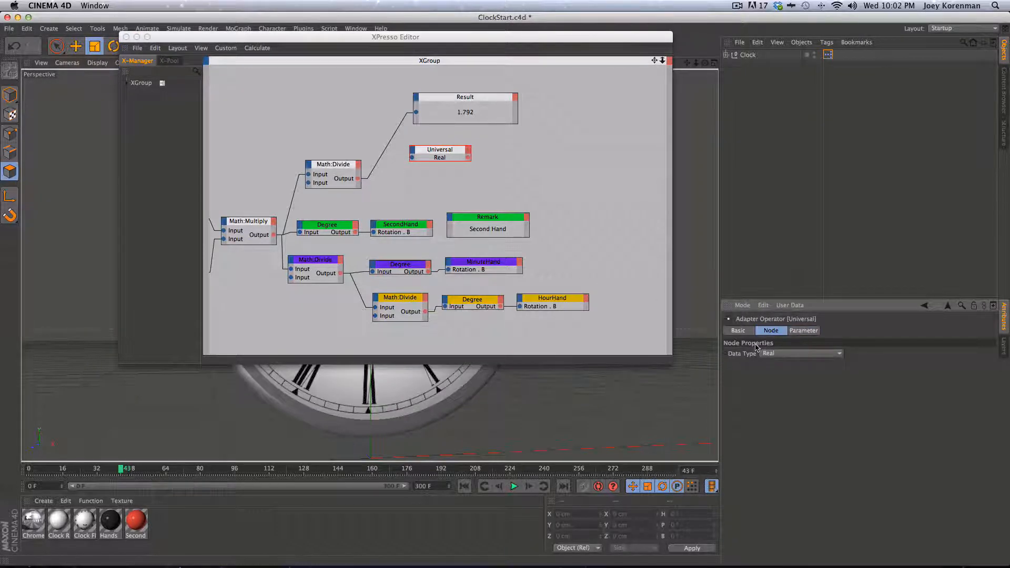
left_click(792, 354)
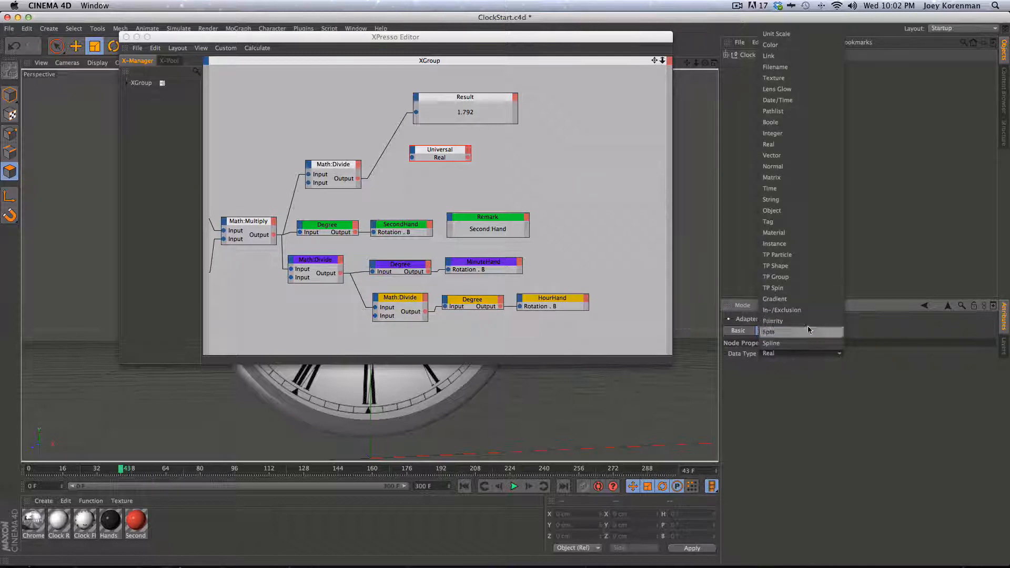
left_click(785, 135)
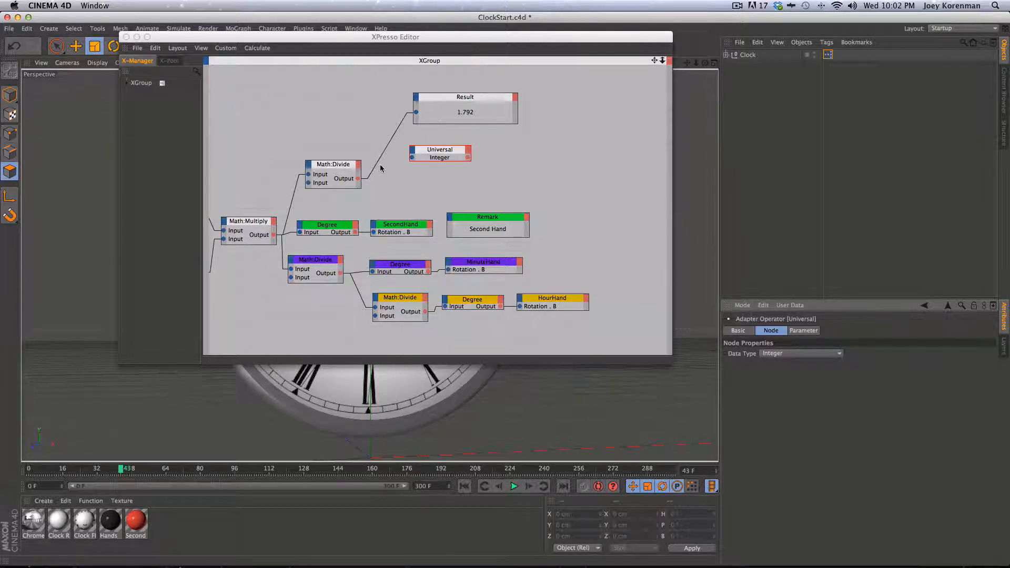
left_click(368, 179)
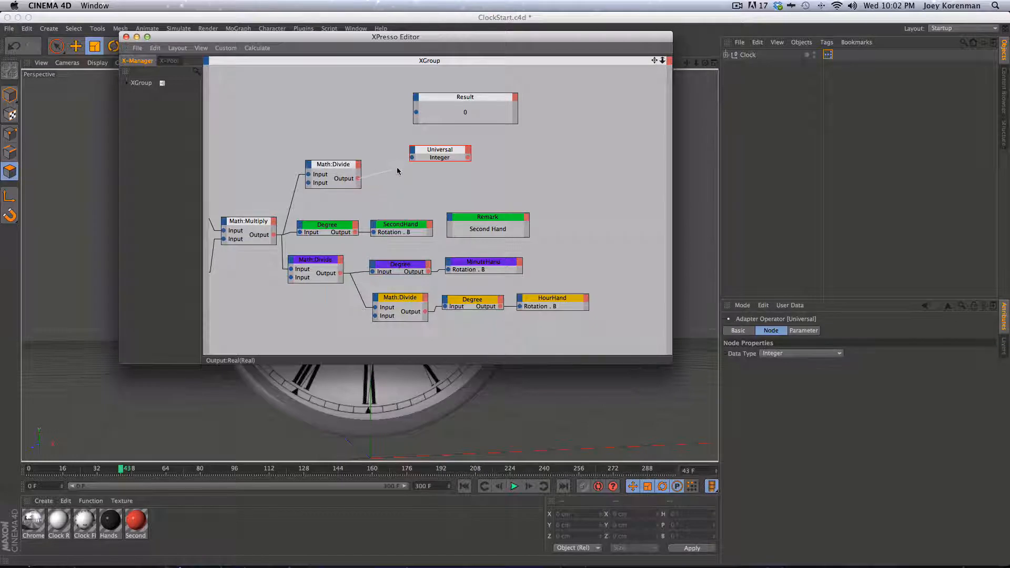
mouse_move(398, 171)
left_mouse_down()
mouse_move(412, 157)
mouse_move(396, 173)
left_mouse_up()
left_click_drag(454, 100, 431, 179)
Step: Scrub back to frame 25 and step forward to frame 48 to examine the integer value in the Result node
key("g")
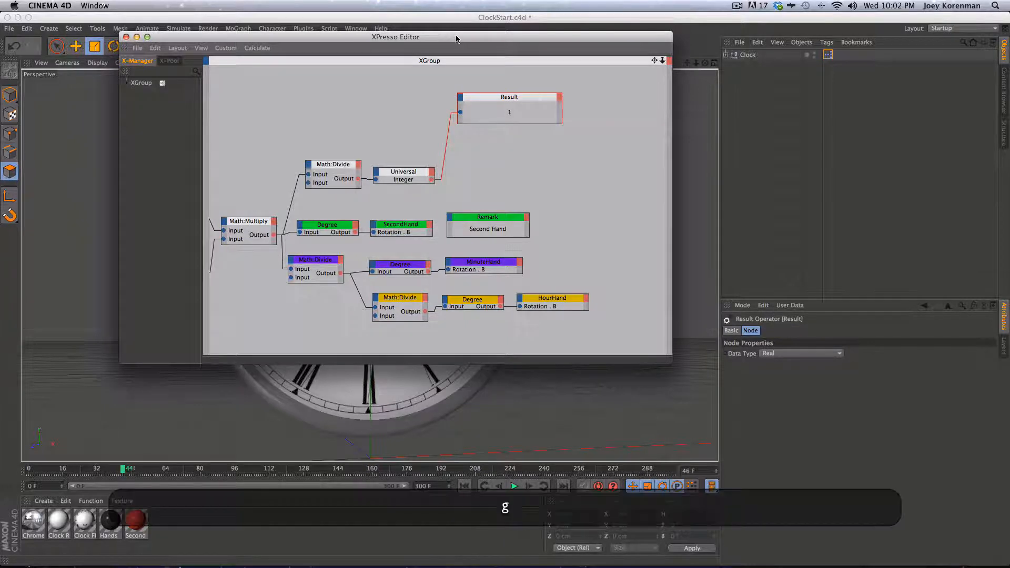
left_click_drag(128, 469, 83, 475)
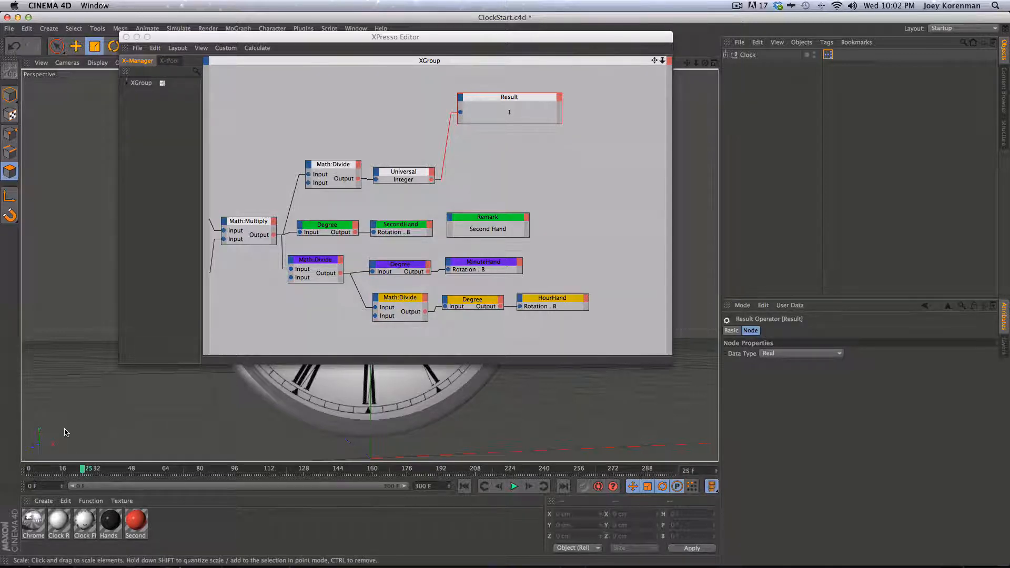
key("f")
key("g")
key("g")
key("g")
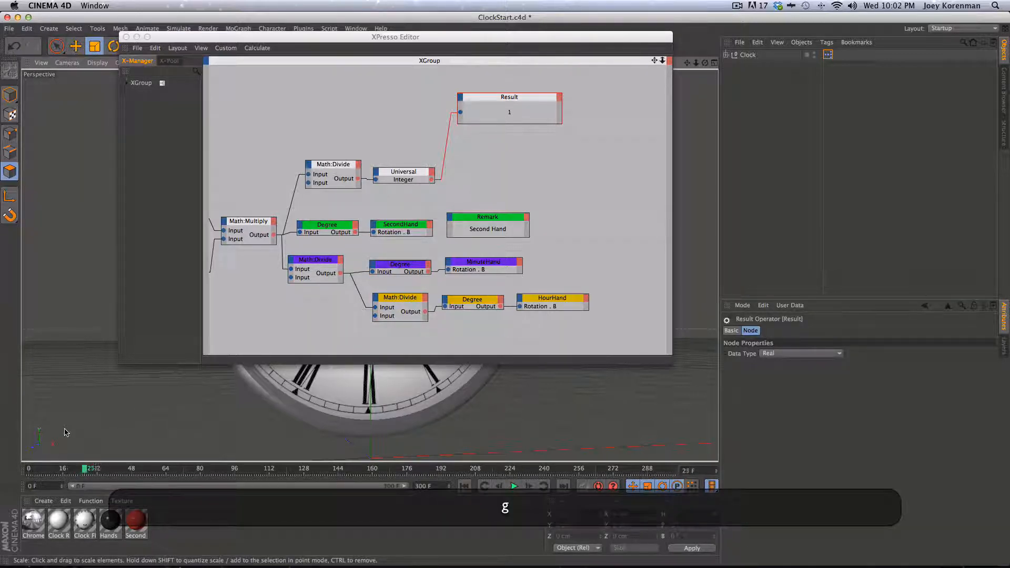
key("g")
key("g")
key("g")
key("g")
key("g")
key("g")
key("g")
key("g")
key("g")
key("g")
key("g")
key("g")
key("g")
key("g")
key("g")
key("g")
key("g")
key("g")
key("g")
key("g")
key("g")
key("g")
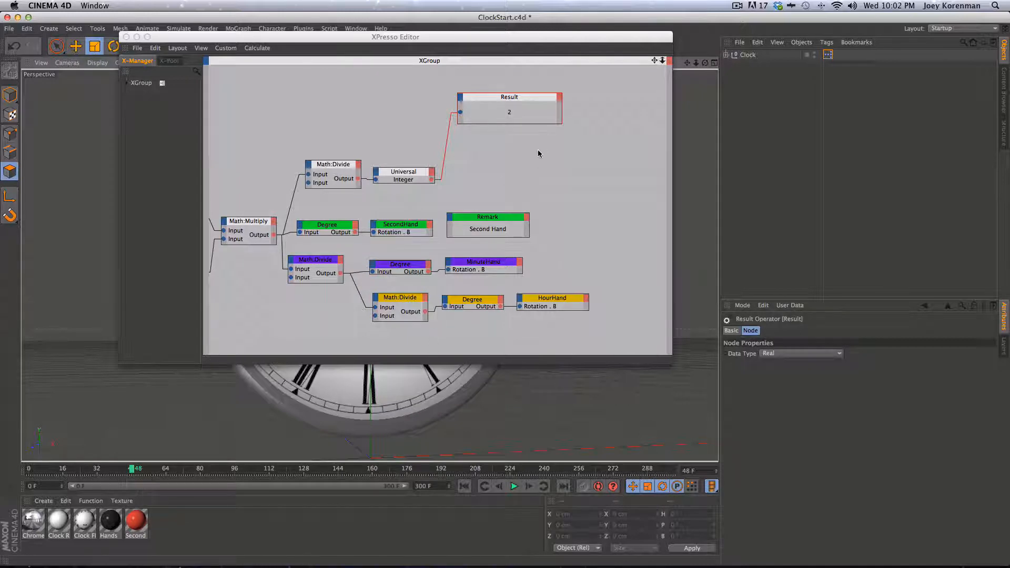
Step: Add a Math node after the Universal node, below the Result node, and set its function to Multiply
left_click(504, 103)
left_click_drag(505, 104, 509, 96)
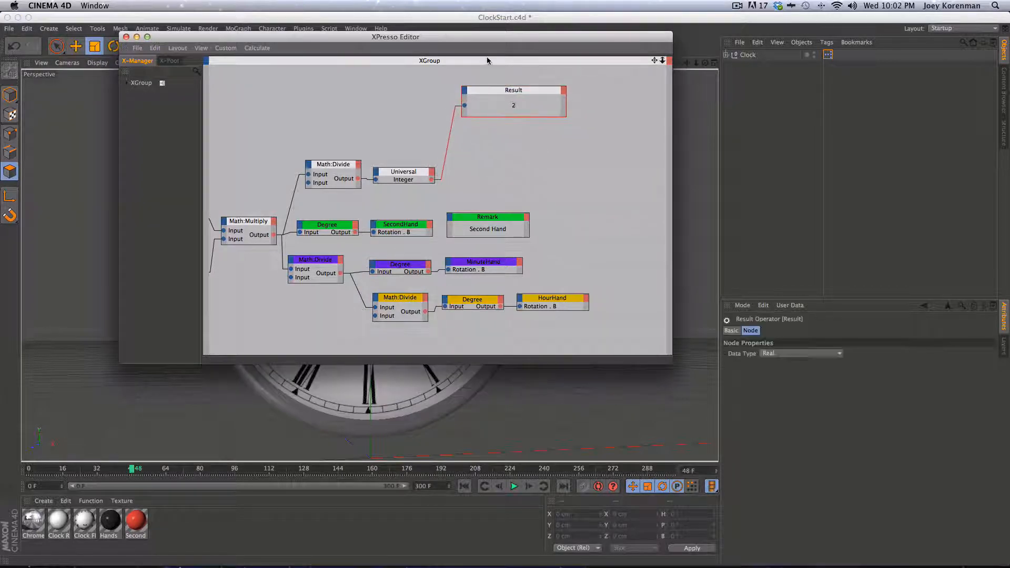
left_click(491, 170)
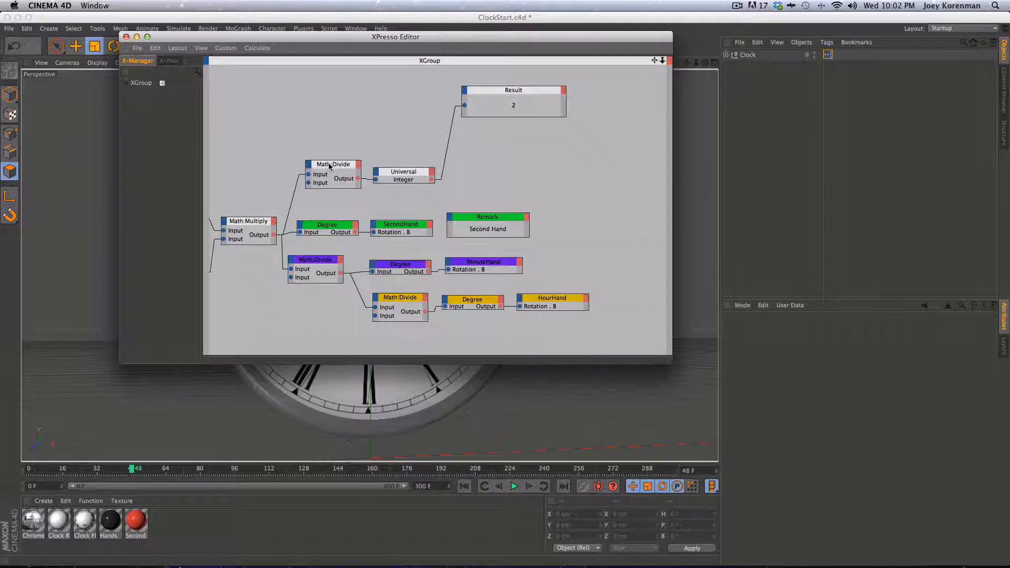
left_click(471, 166)
right_click(475, 168)
mouse_move(506, 175)
mouse_move(594, 175)
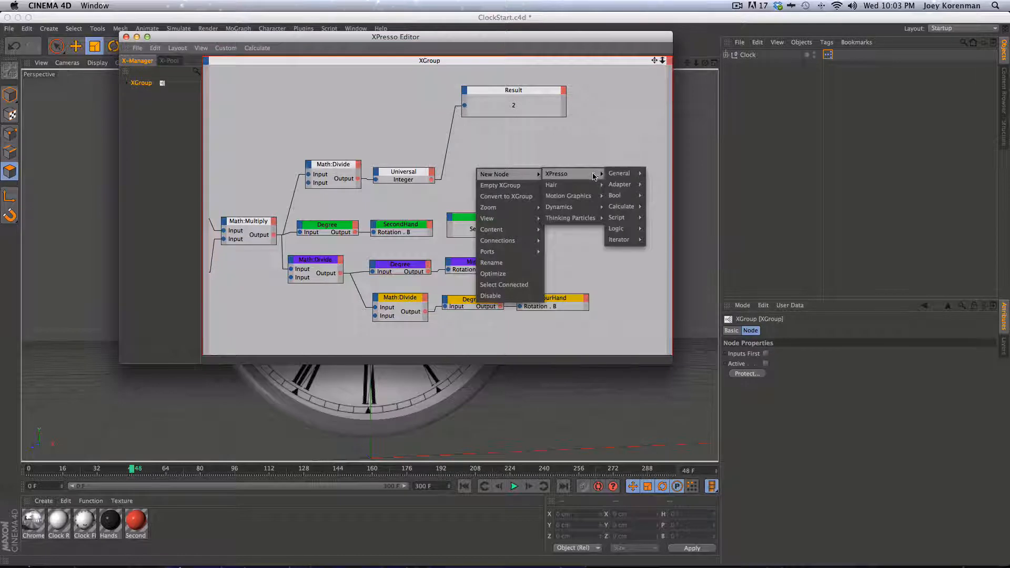
mouse_move(626, 206)
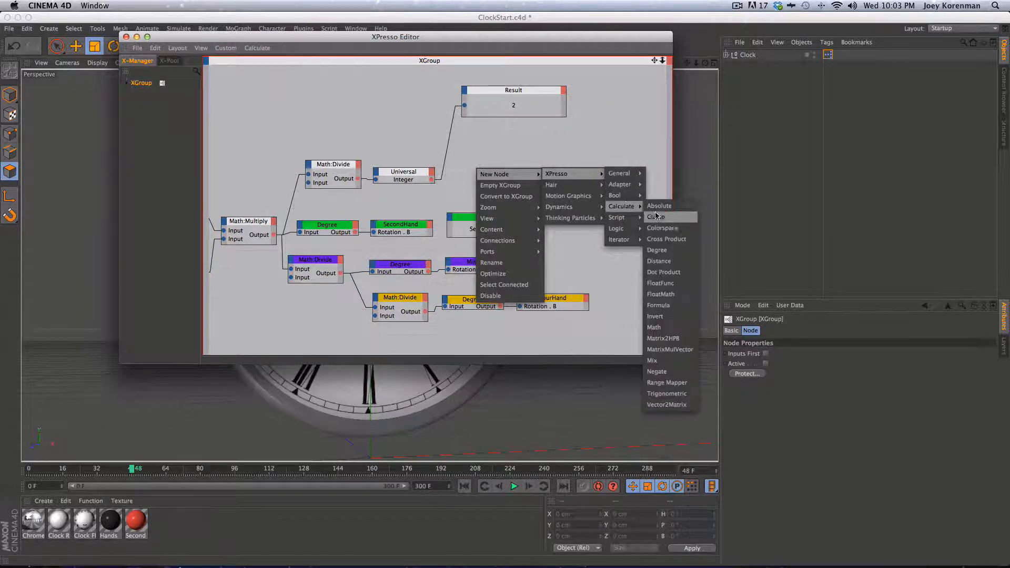
left_click(655, 327)
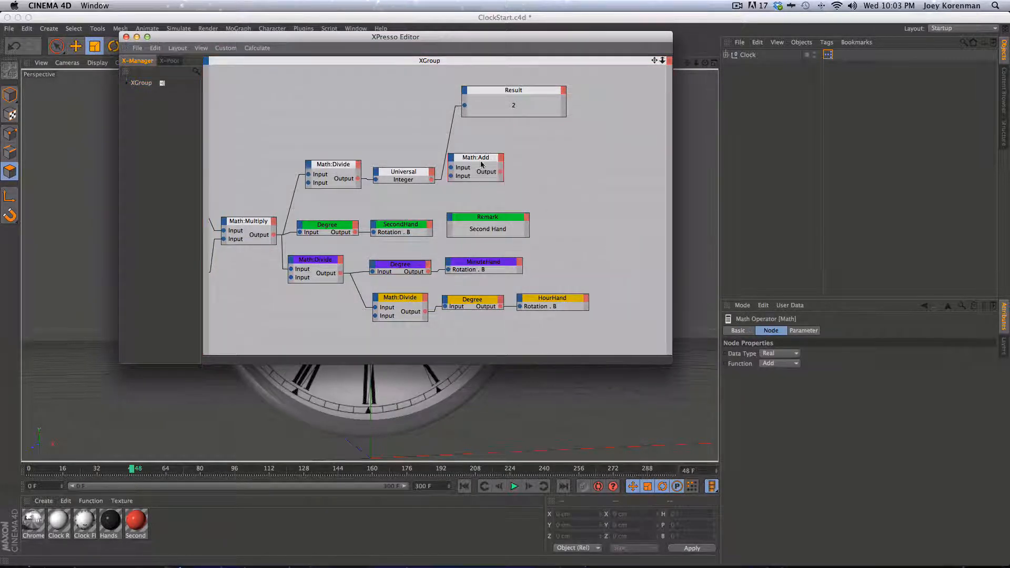
left_click_drag(481, 164, 481, 162)
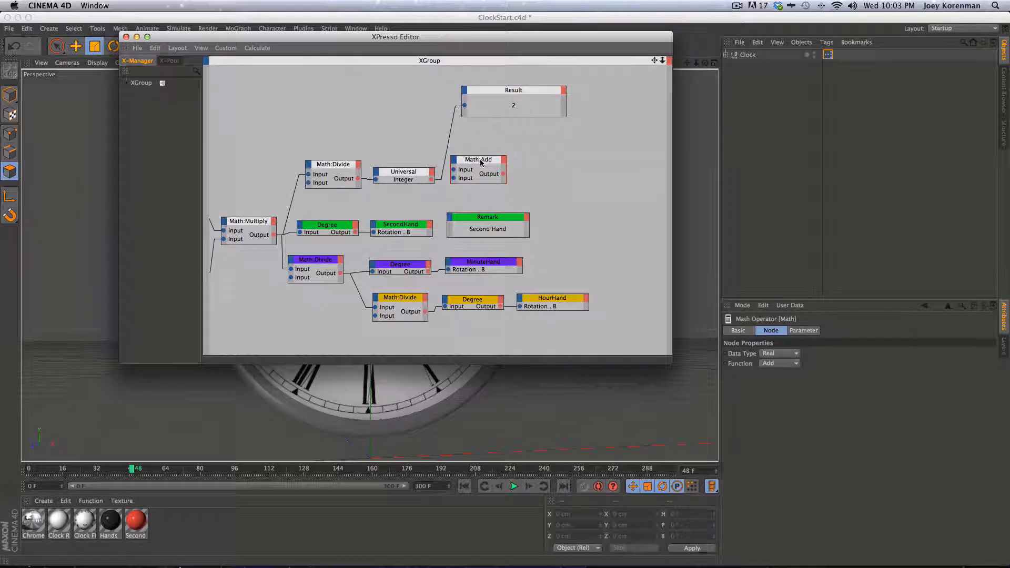
left_click(780, 364)
left_click(774, 392)
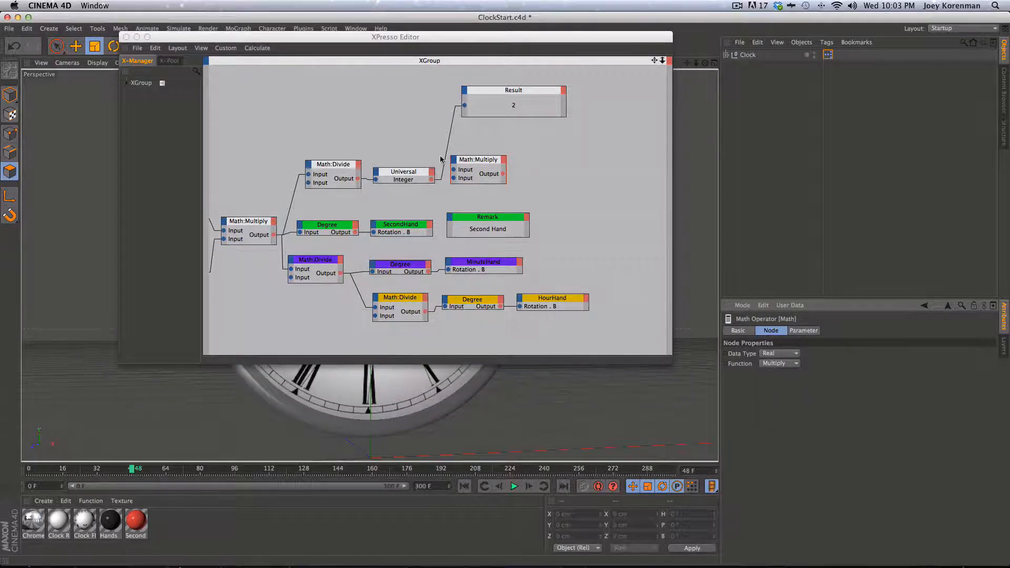
Step: Reroute the Universal output from the Result node to the new Math:Multiply node's second input and set its Input [1] to 6
left_click(452, 125)
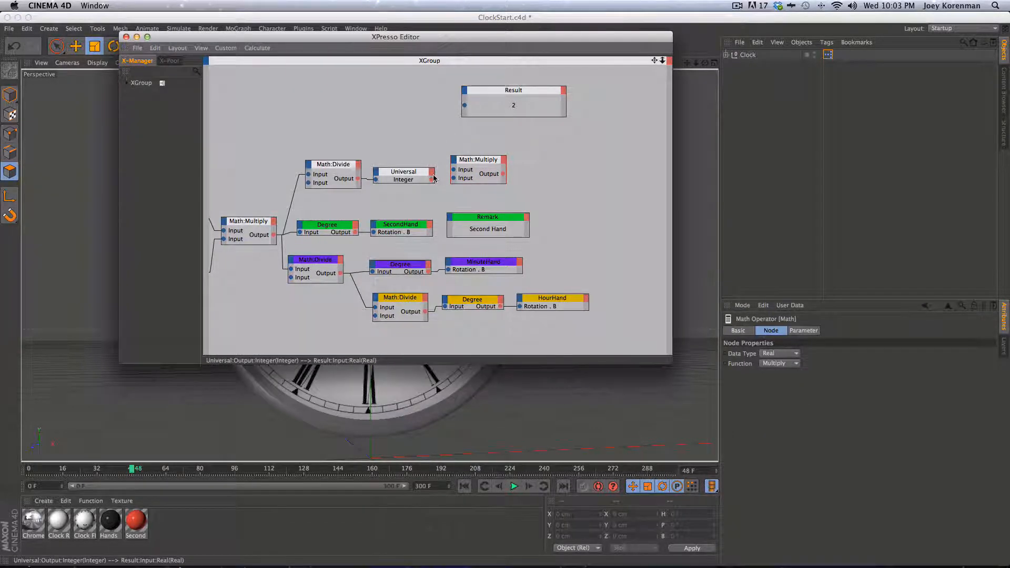
left_click_drag(453, 180, 454, 178)
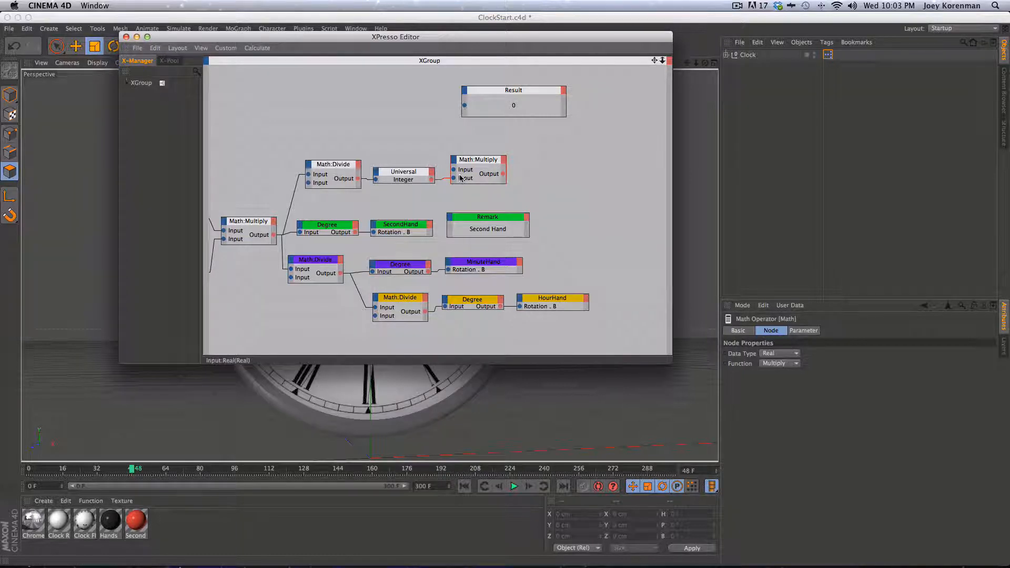
left_click(804, 331)
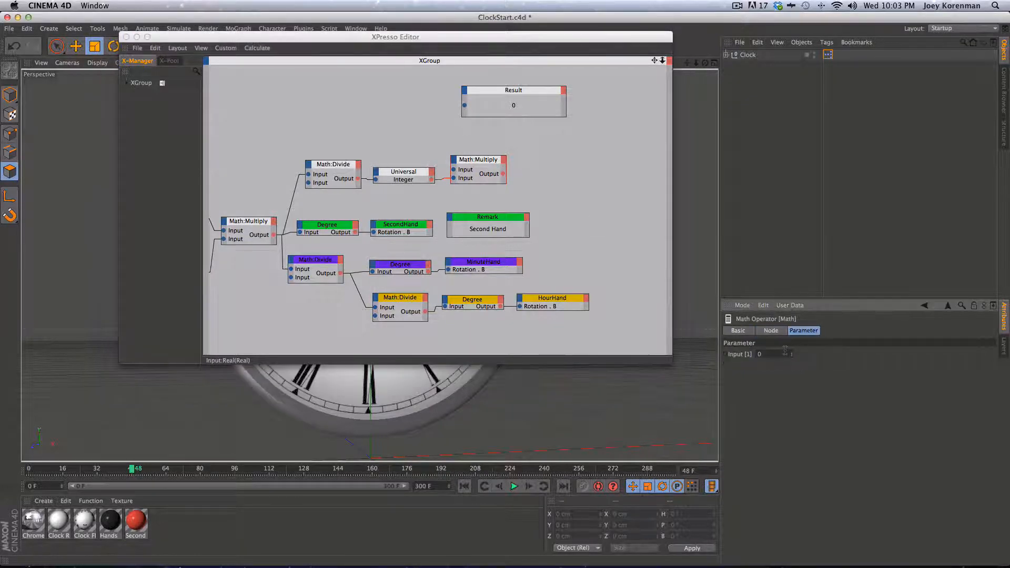
type("6")
key("shift+Return")
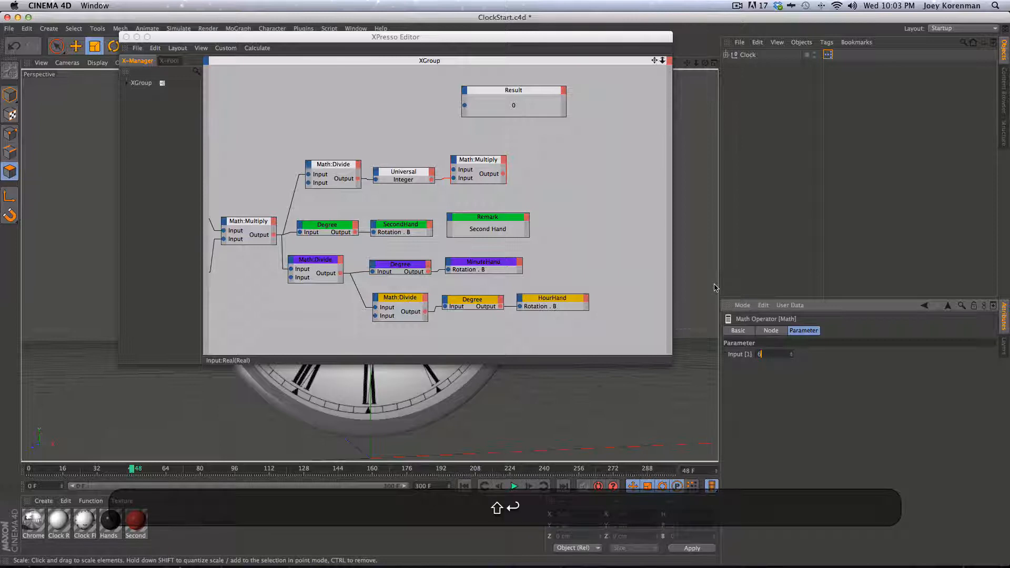
left_click(592, 214)
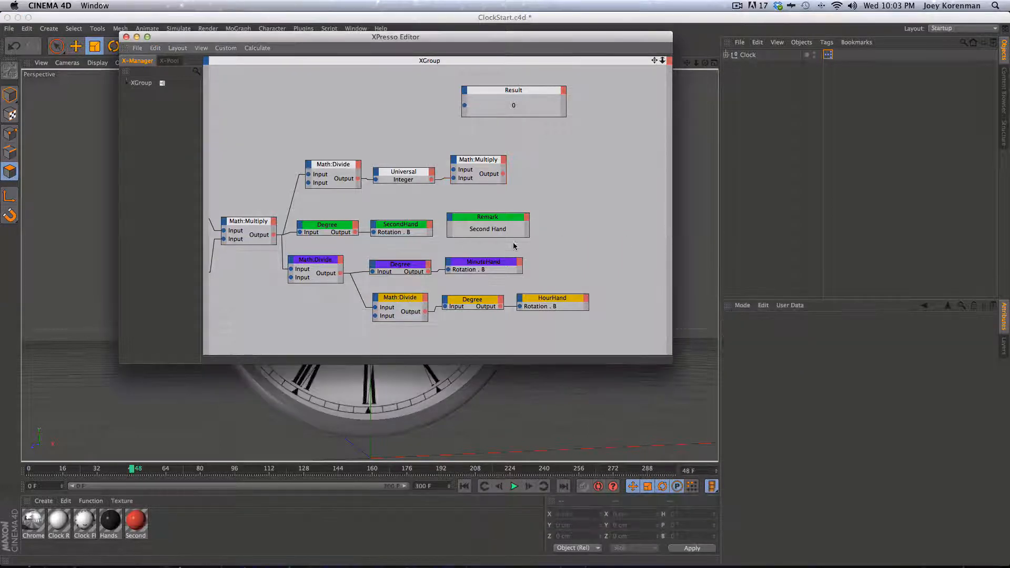
Step: Move the Second Hand remark and the Result node aside, and connect the new Math:Multiply output to the Result node
left_click_drag(497, 220, 597, 215)
left_click_drag(522, 93, 593, 107)
left_click_drag(535, 121, 504, 174)
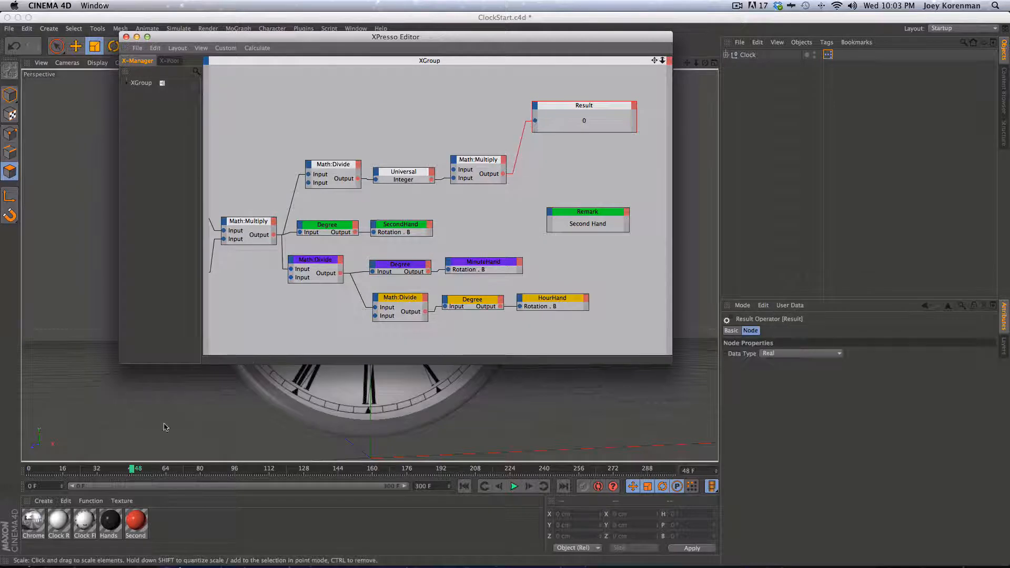
Step: Scrub the timeline from frame 0 to frame 24 to check the multiplied value in the Result node
left_click(31, 470)
left_click_drag(31, 470, 29, 470)
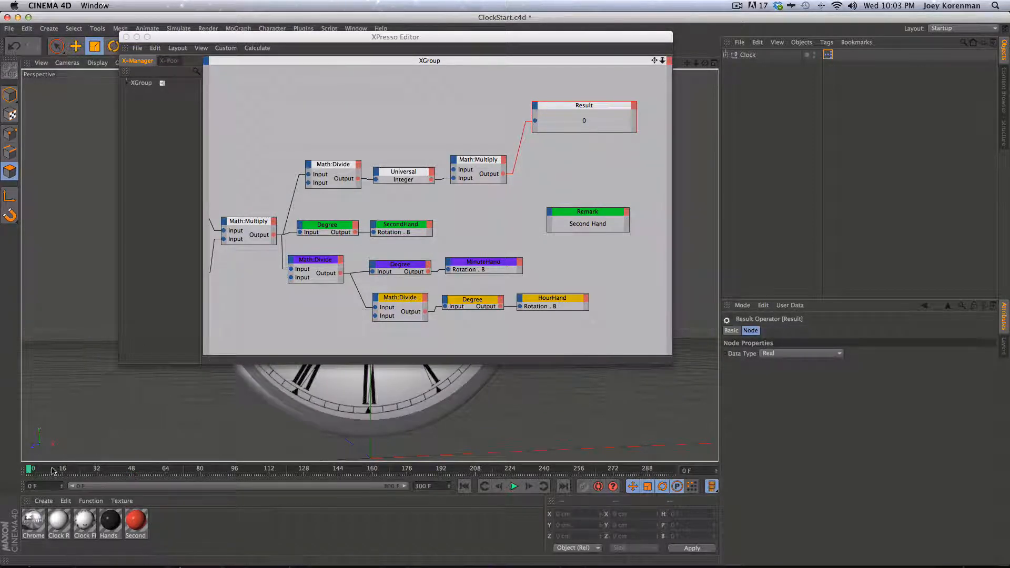
left_click_drag(30, 470, 82, 471)
key("g")
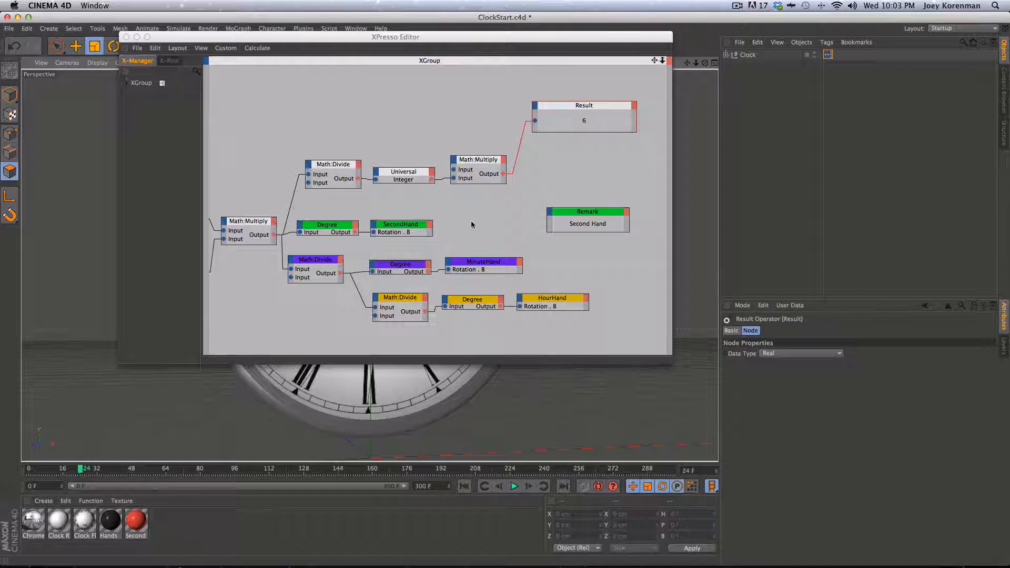
Step: Move the Second Hand remark, the SecondHand node and its green Degree node over beside the new Math:Multiply node
left_click_drag(570, 212, 612, 243)
left_click_drag(404, 229, 619, 212)
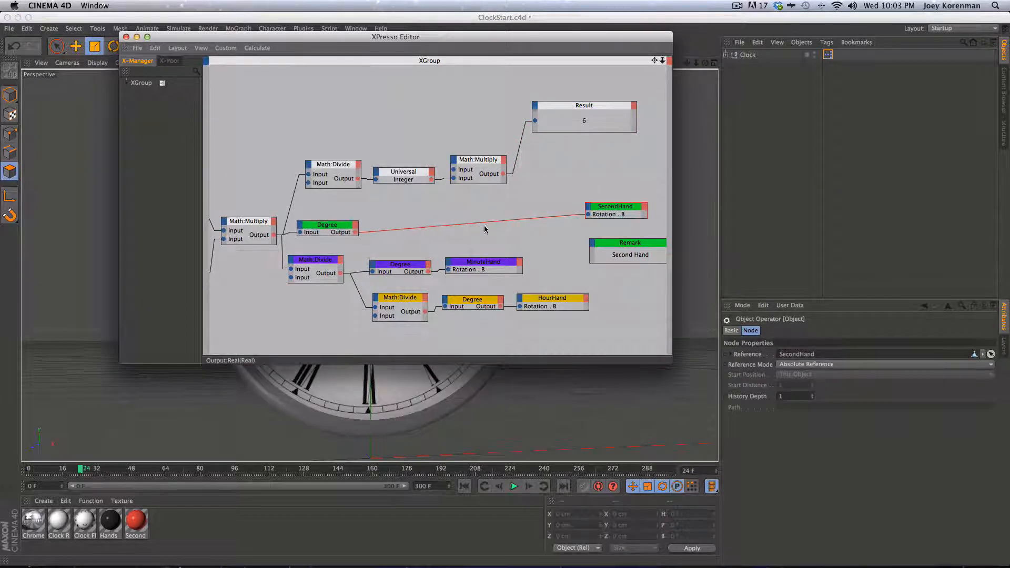
left_click_drag(337, 218, 550, 212)
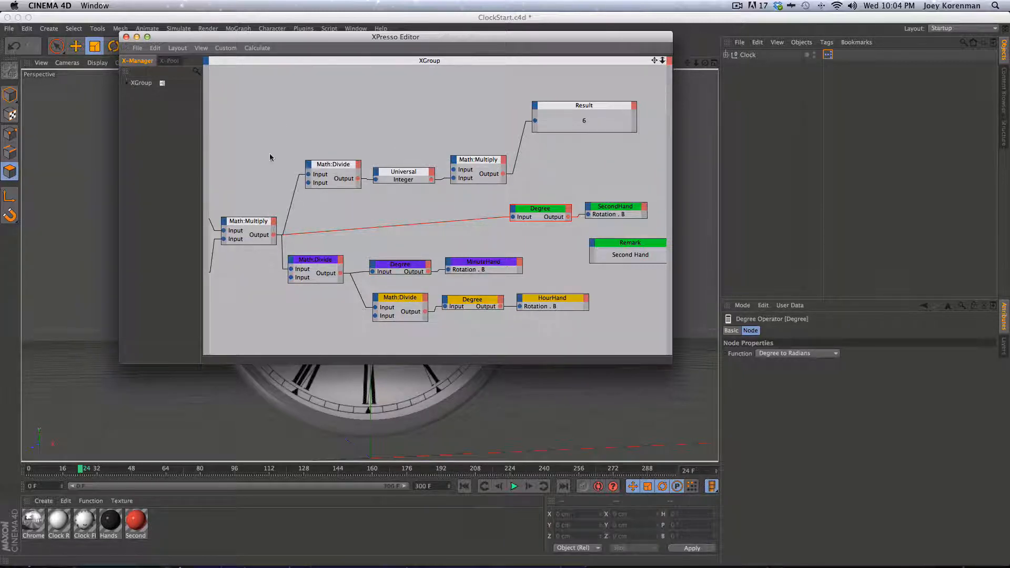
Step: Connect the new Math:Multiply output to the green Degree node's input in place of the first Math:Multiply's link
left_click(577, 108)
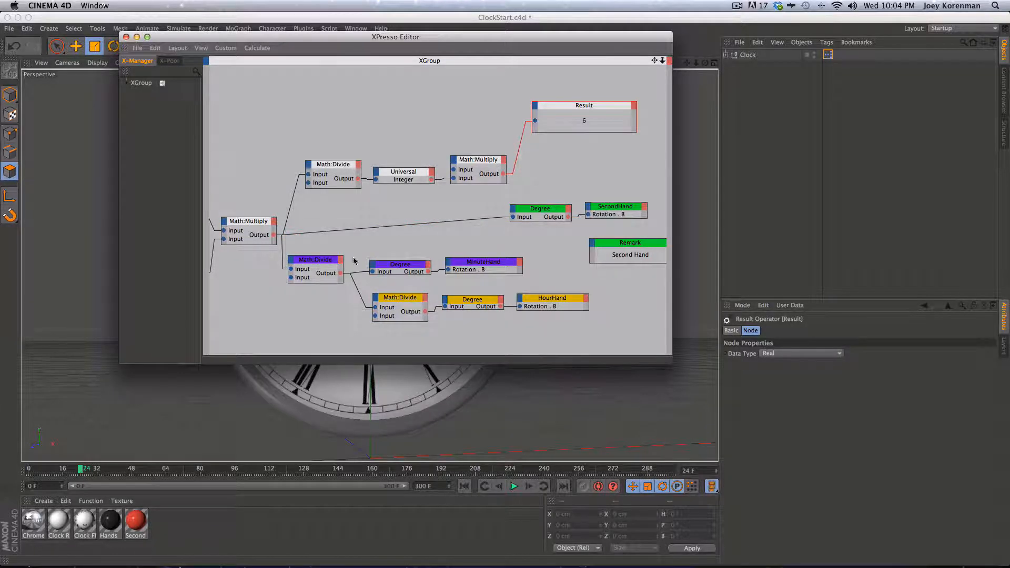
left_click(292, 234)
left_click_drag(512, 167, 514, 217)
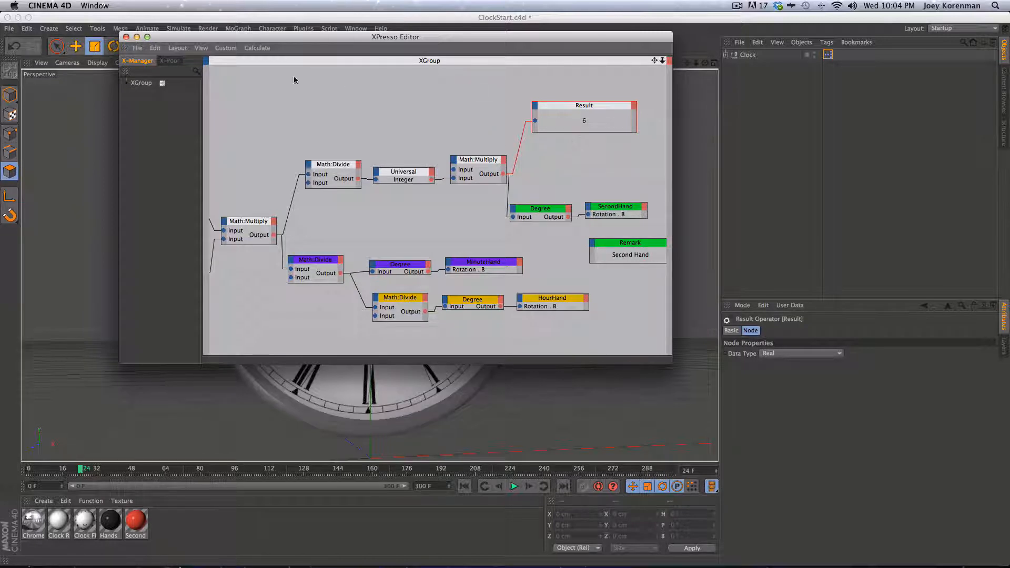
Step: Close the XPresso Editor, play the animation to check the second hand's ticking, and return to frame 0
left_click(126, 37)
key("F8")
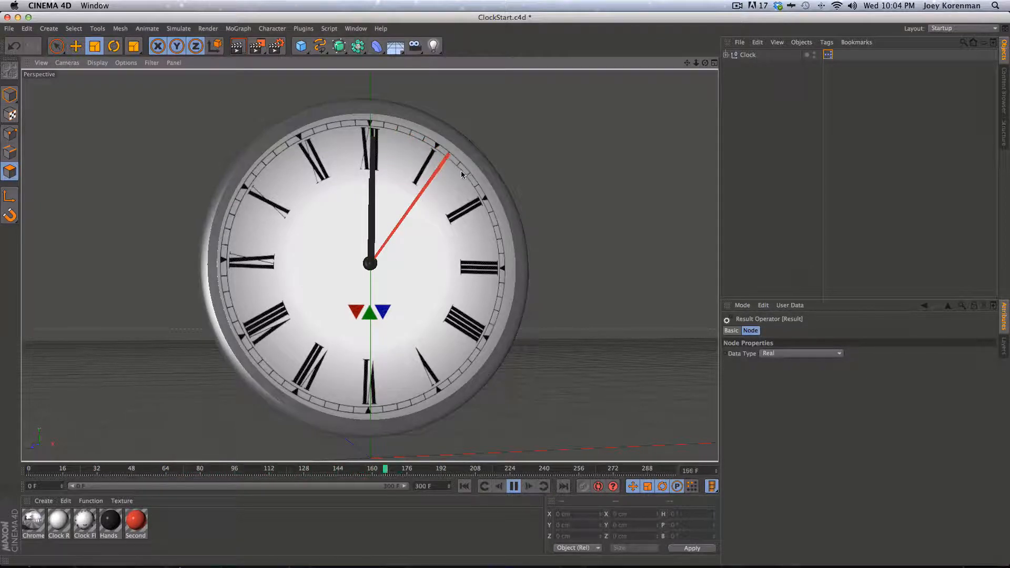
left_click(512, 487)
left_click(467, 488)
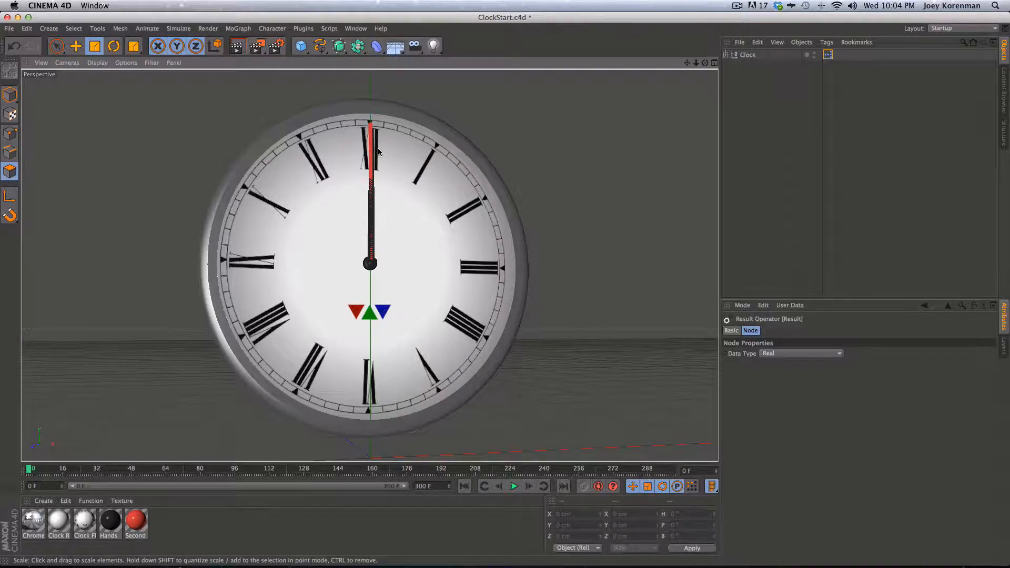
mouse_move(30, 470)
left_mouse_down()
mouse_move(313, 472)
mouse_move(236, 458)
mouse_move(58, 470)
mouse_move(363, 470)
mouse_move(30, 470)
left_mouse_up()
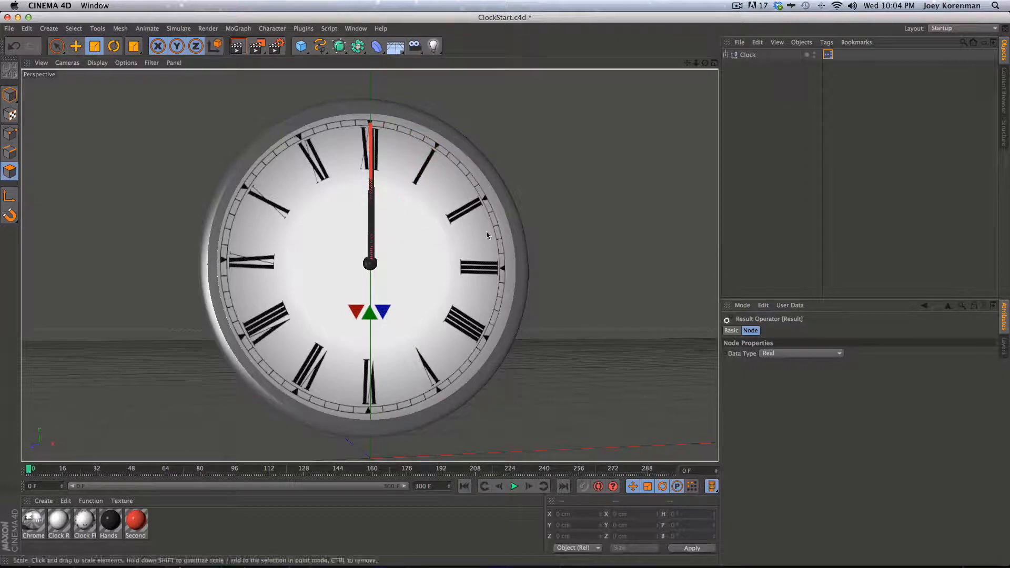
Step: Reopen the Clock's XPresso setup and align the green Degree and SecondHand nodes
double_click(829, 54)
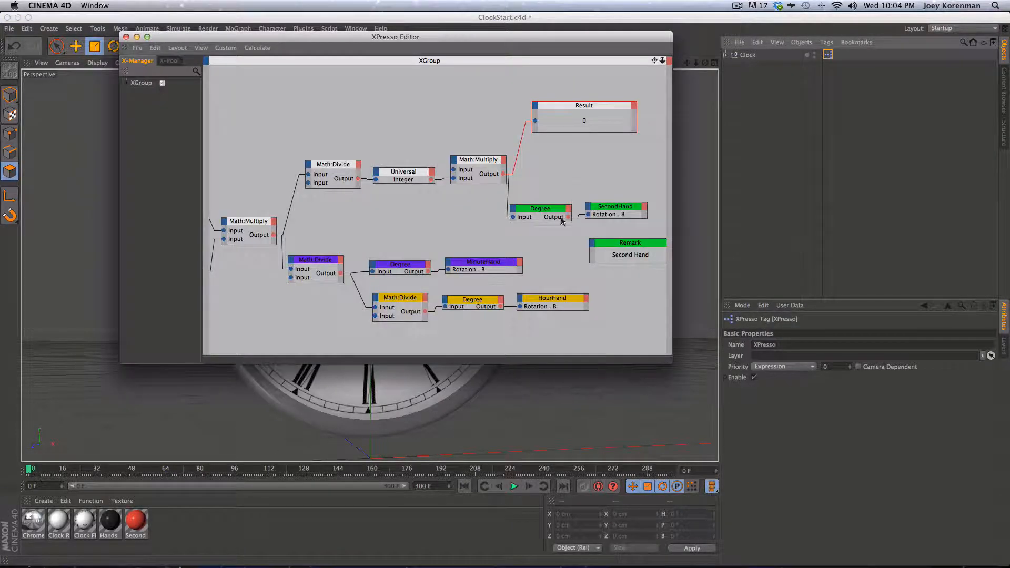
key("1")
left_click_drag(577, 204, 552, 213)
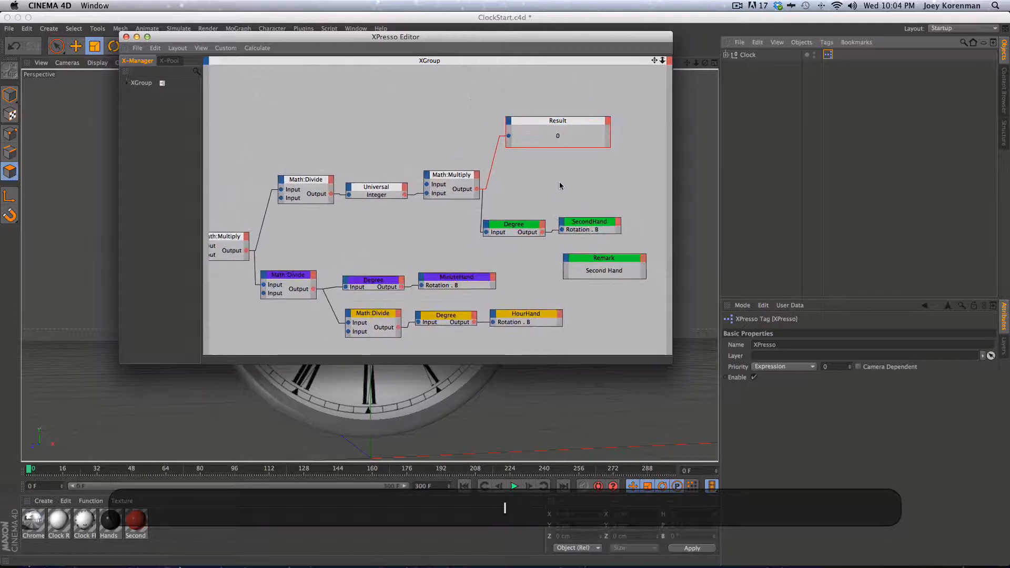
left_click_drag(521, 182, 453, 177)
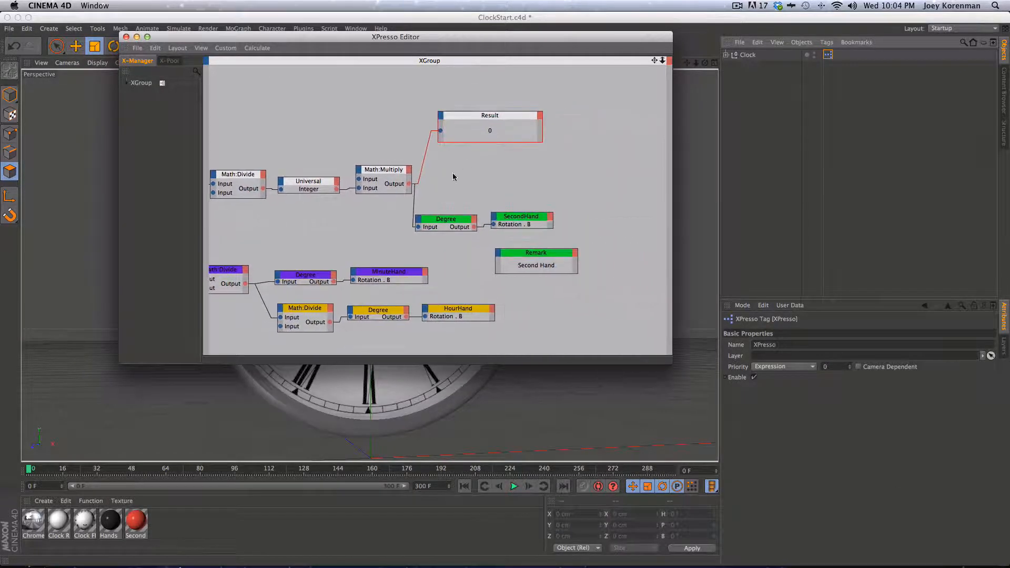
left_click_drag(450, 224, 505, 222)
left_click(520, 151)
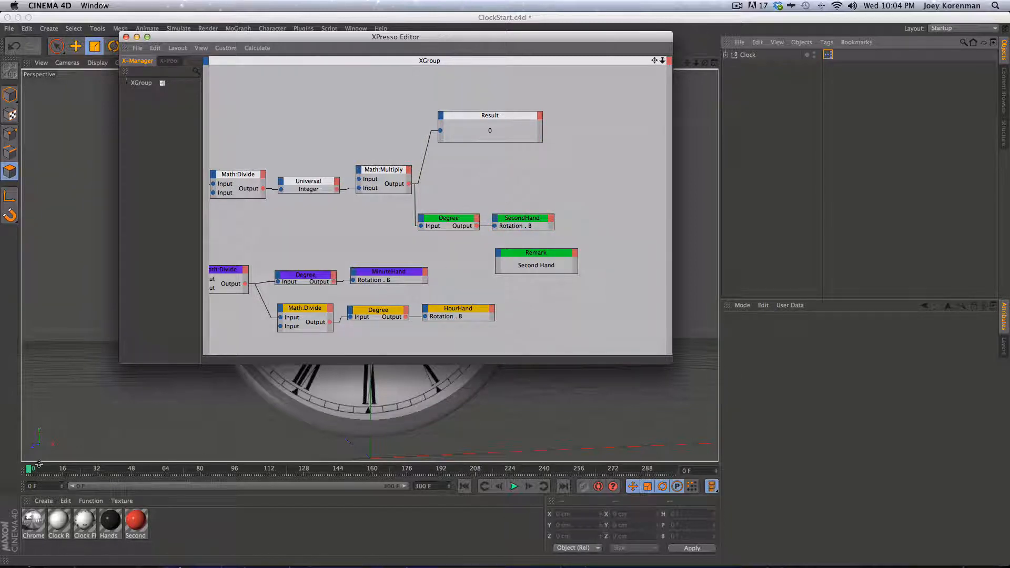
Step: Scrub the timeline to frame 26 and move the Result node higher above the new Math:Multiply node
left_click_drag(30, 470, 84, 471)
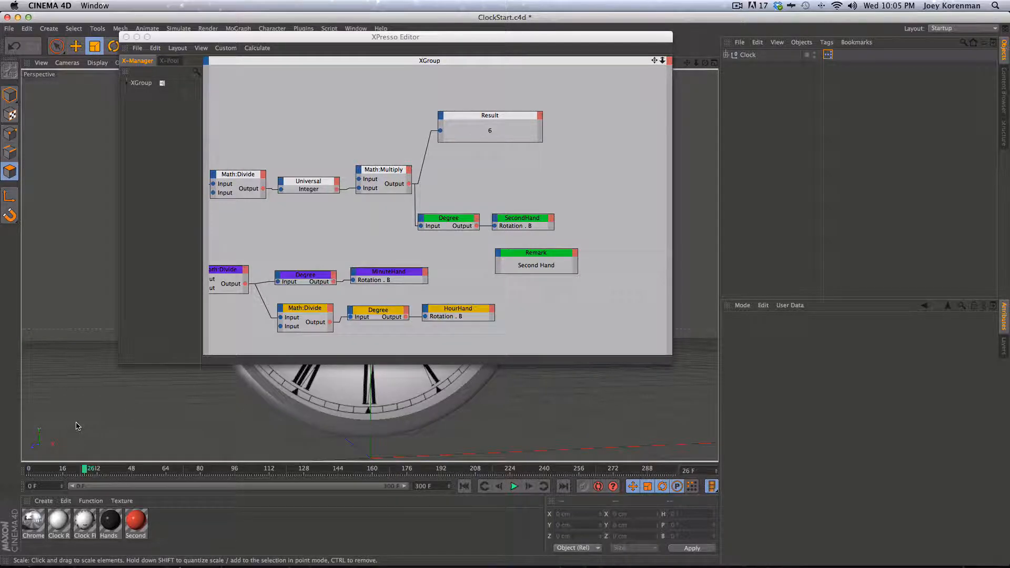
key("1")
left_click_drag(460, 165, 503, 178)
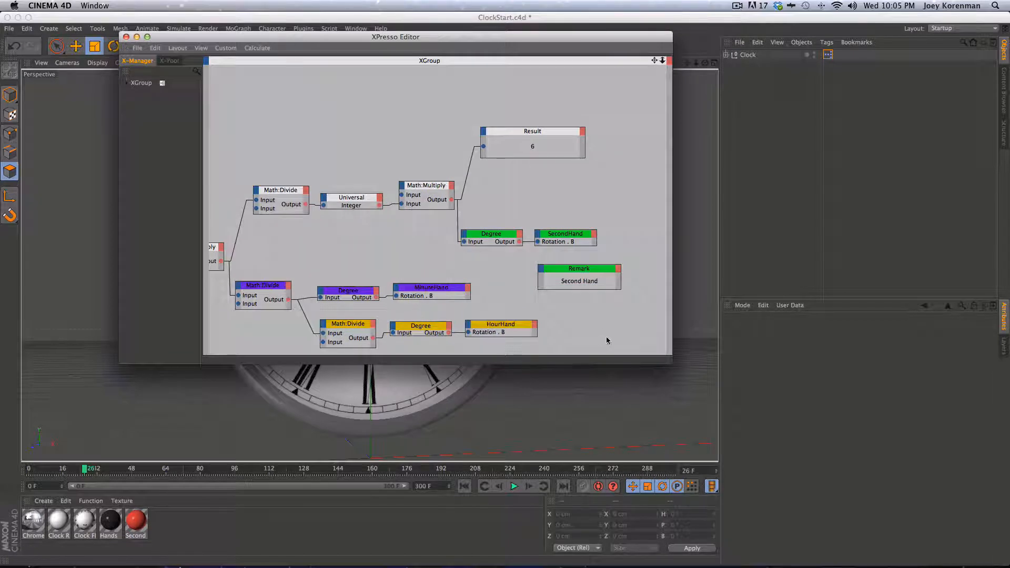
left_click_drag(517, 140, 518, 96)
left_click(503, 185)
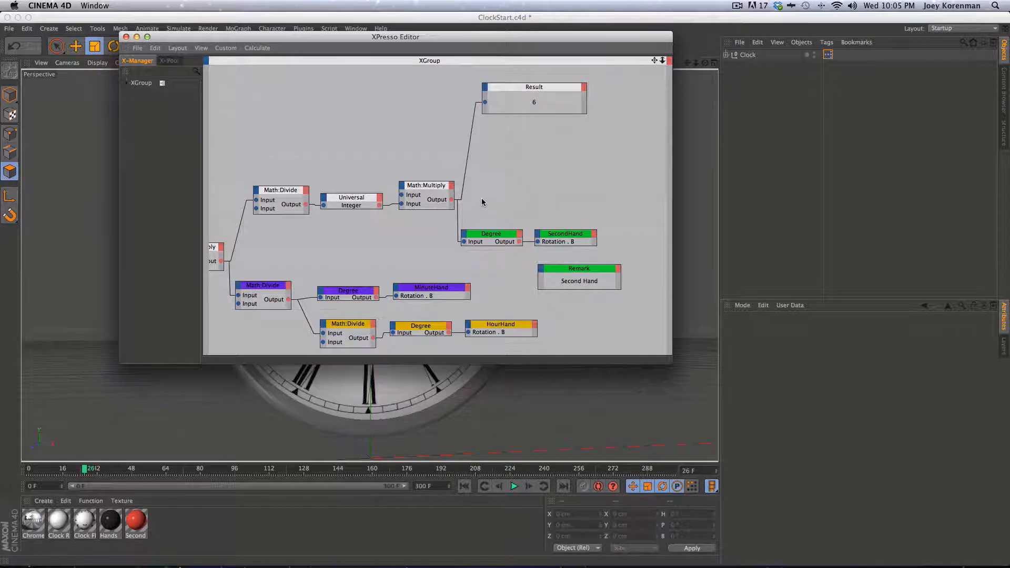
Step: Duplicate the Result node above the original and connect the first Math:Multiply's output to the copy's input
key("1")
mouse_move(367, 252)
left_mouse_down()
mouse_move(412, 248)
mouse_move(374, 255)
left_mouse_up()
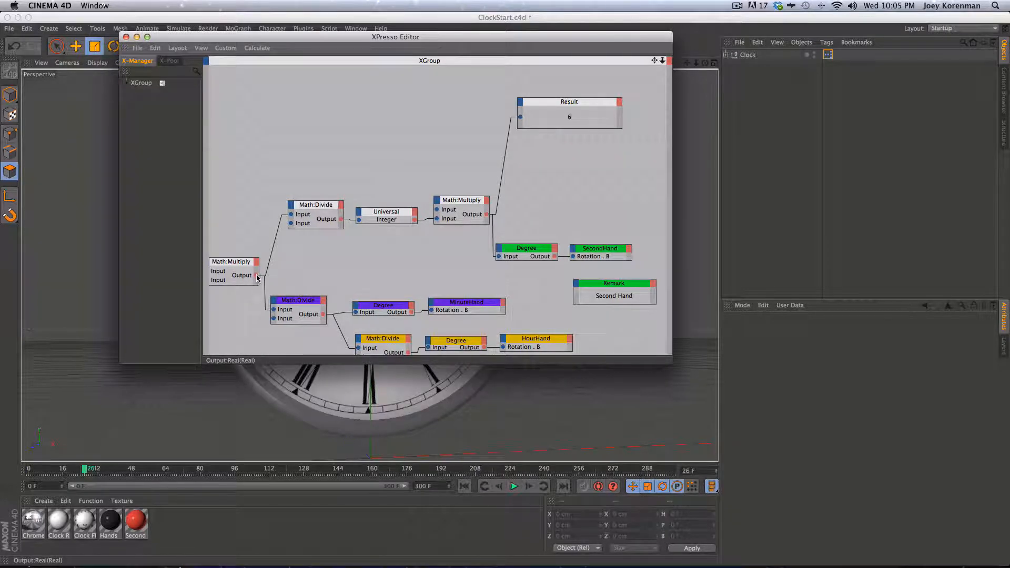
key("1")
left_click_drag(587, 167, 548, 185)
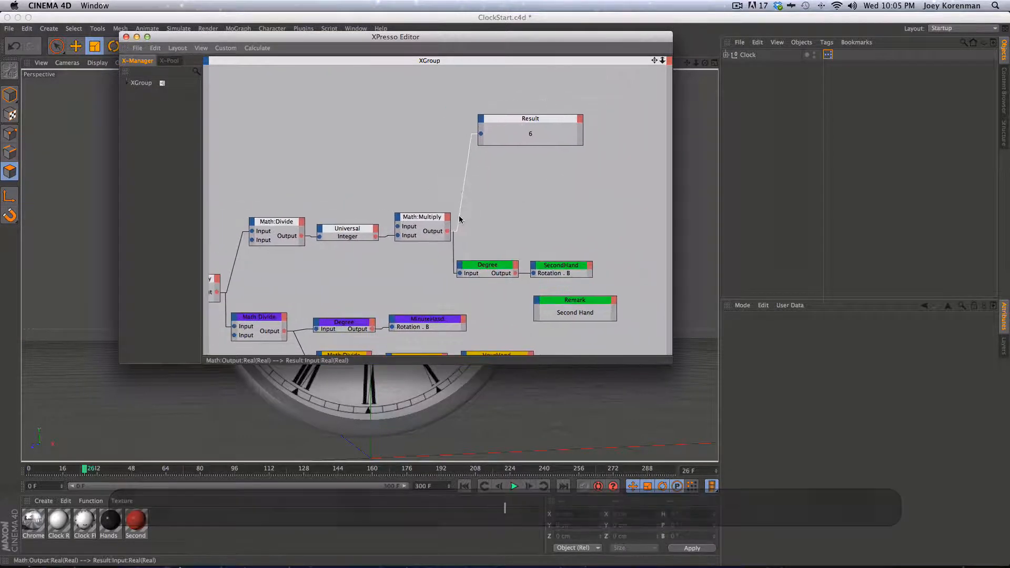
double_click(452, 230)
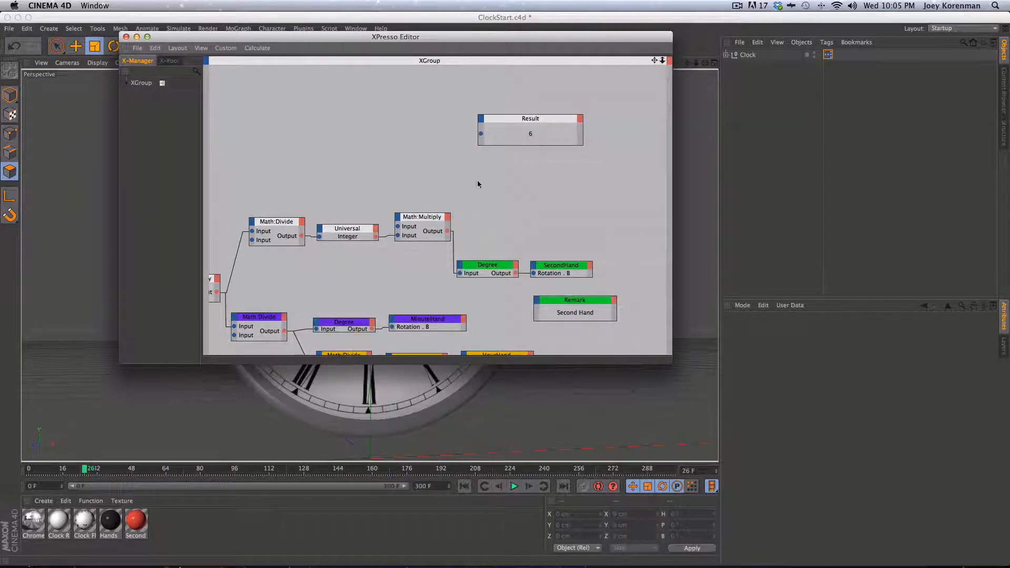
left_click_drag(480, 134, 450, 233)
left_click_drag(525, 120, 539, 142, "super")
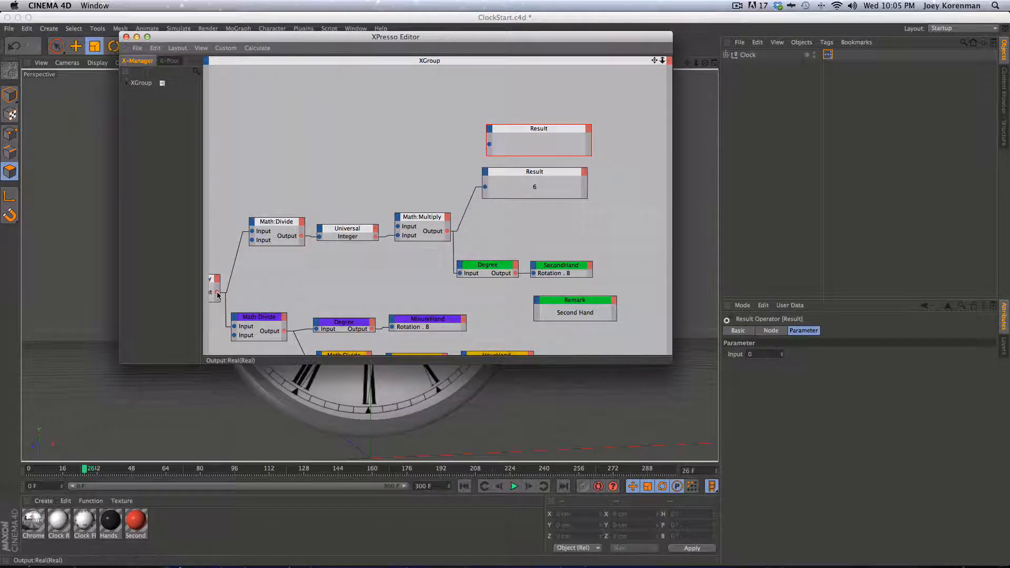
left_click_drag(323, 139, 490, 144)
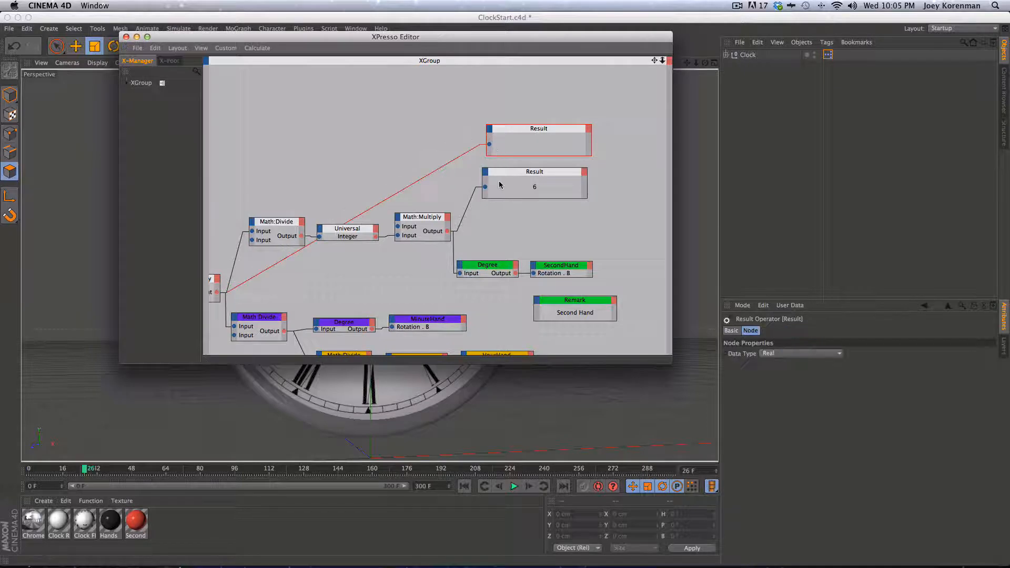
Step: Advance frame by frame to frame 48, comparing the continuous and stepped values in the two Result nodes
key("g")
key("g")
key("g")
key("g")
key("g")
key("g")
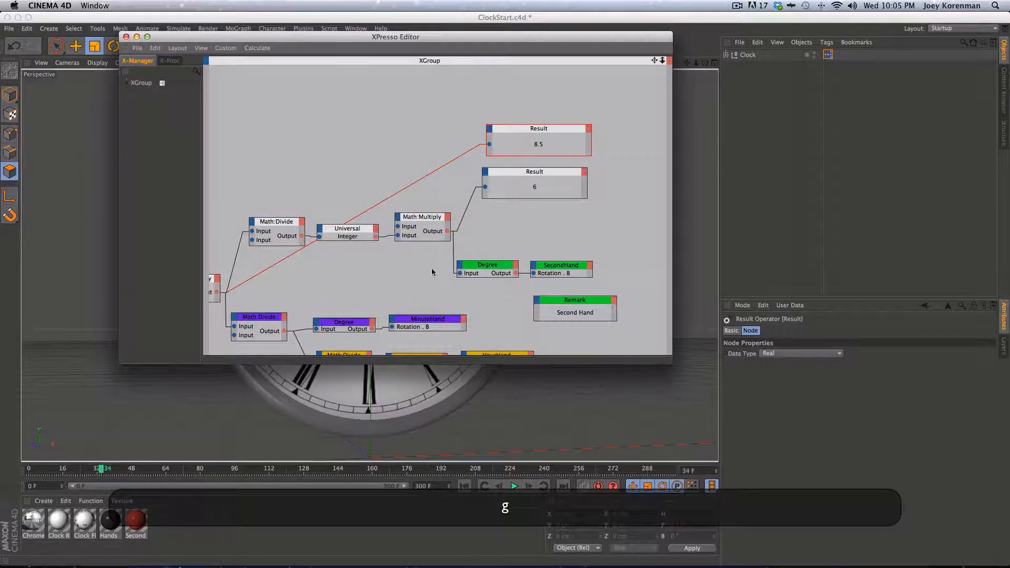
key("1")
left_click_drag(399, 286, 437, 251)
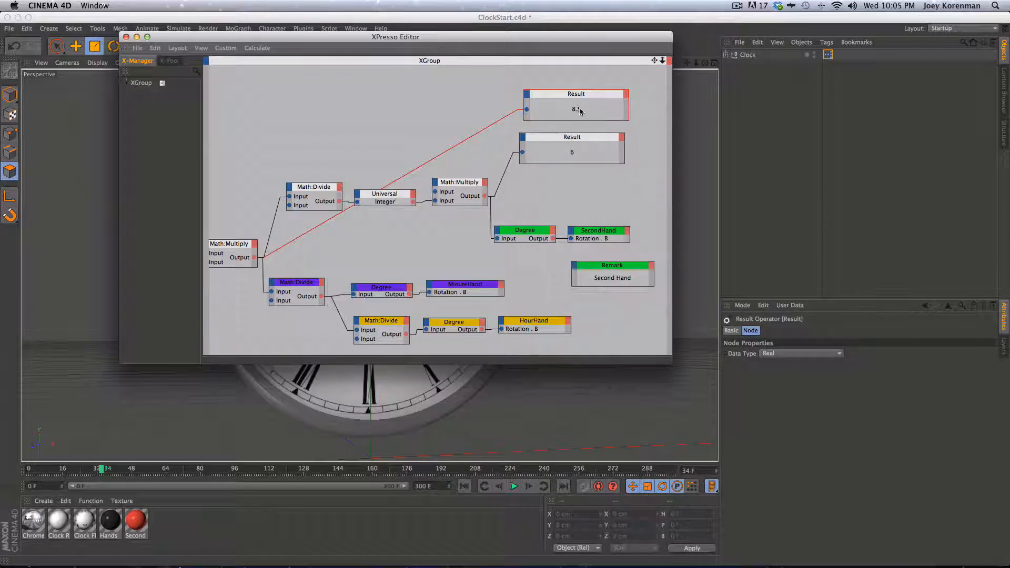
key("g")
key("g")
key("g")
key("g")
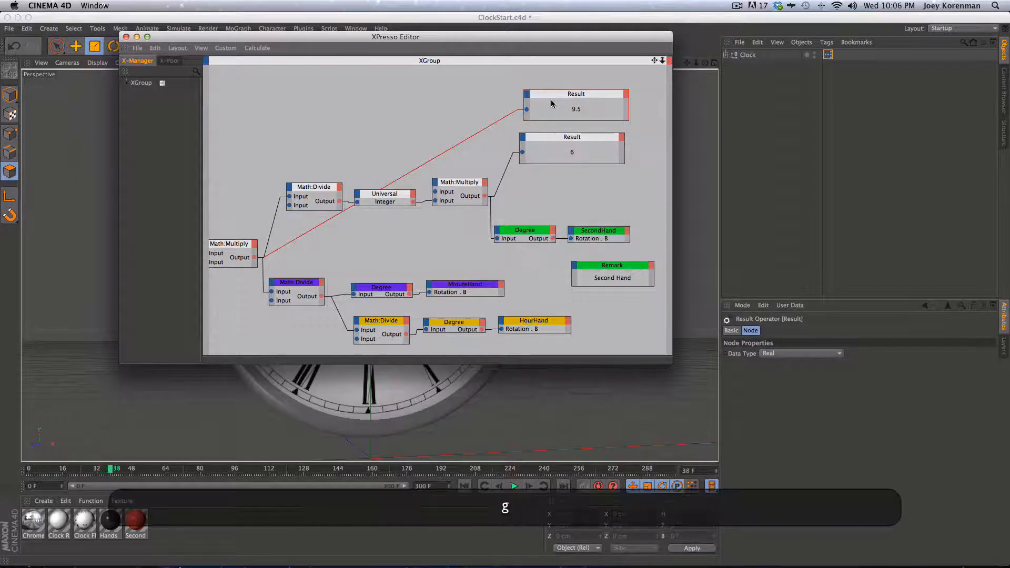
key("g")
key("g")
key("g")
key("g")
key("g")
key("g")
key("g")
key("g")
key("g")
key("g")
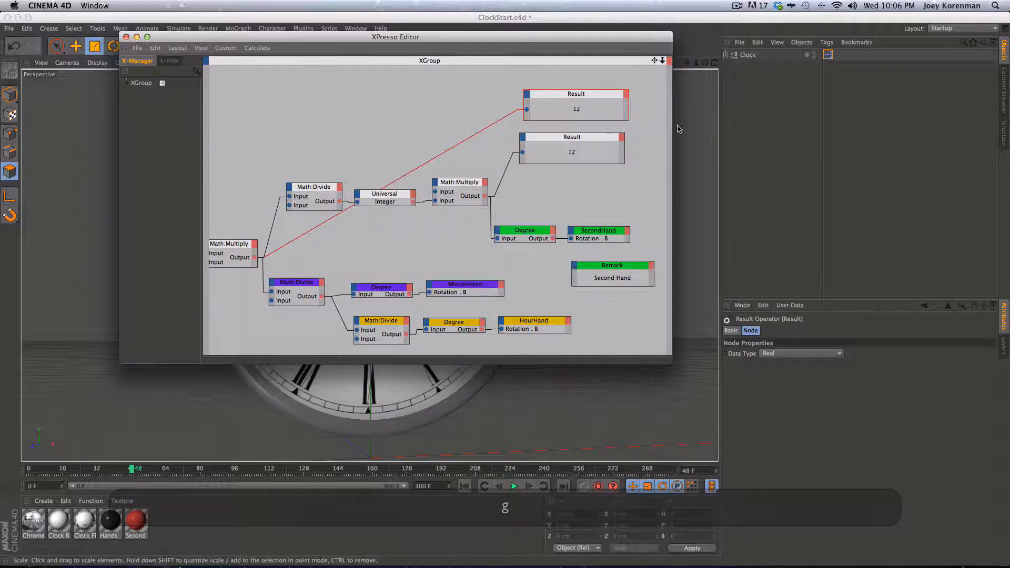
Step: Adjust the spacing of the two Result nodes and advance to frame 58 to compare their values further
left_click_drag(581, 141, 585, 142)
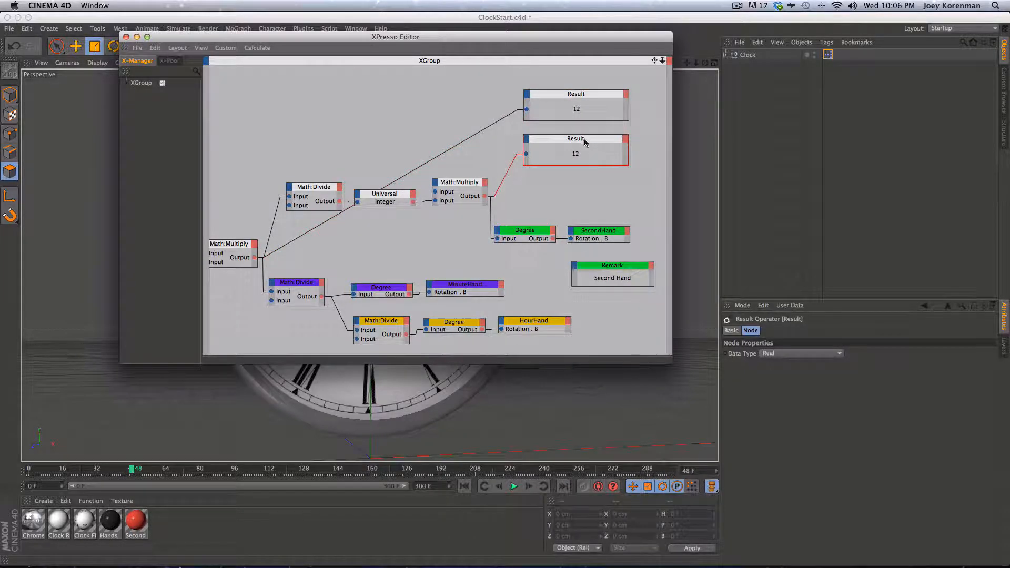
key("g")
key("g")
key("g")
key("g")
key("g")
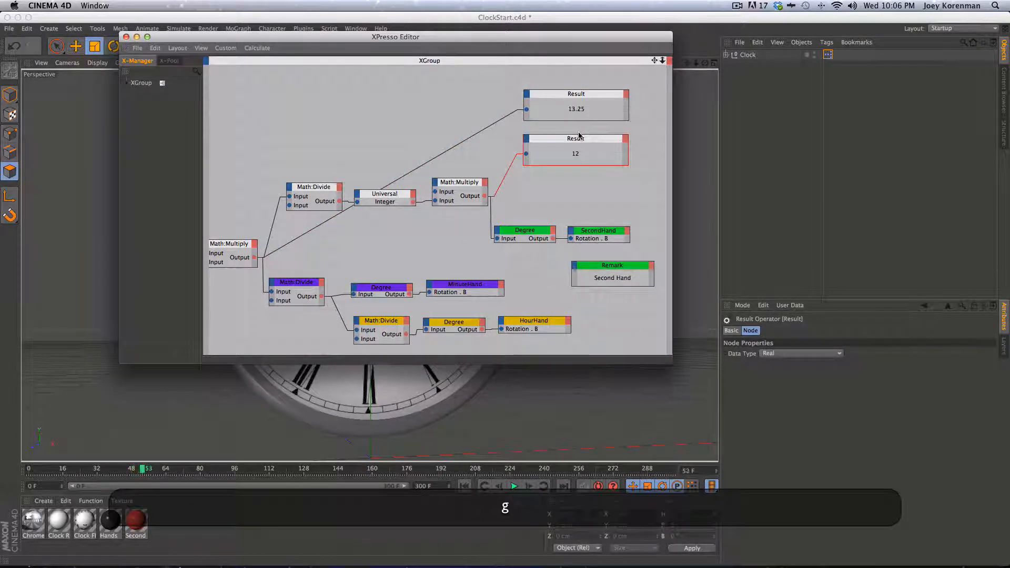
left_click_drag(589, 96, 583, 87)
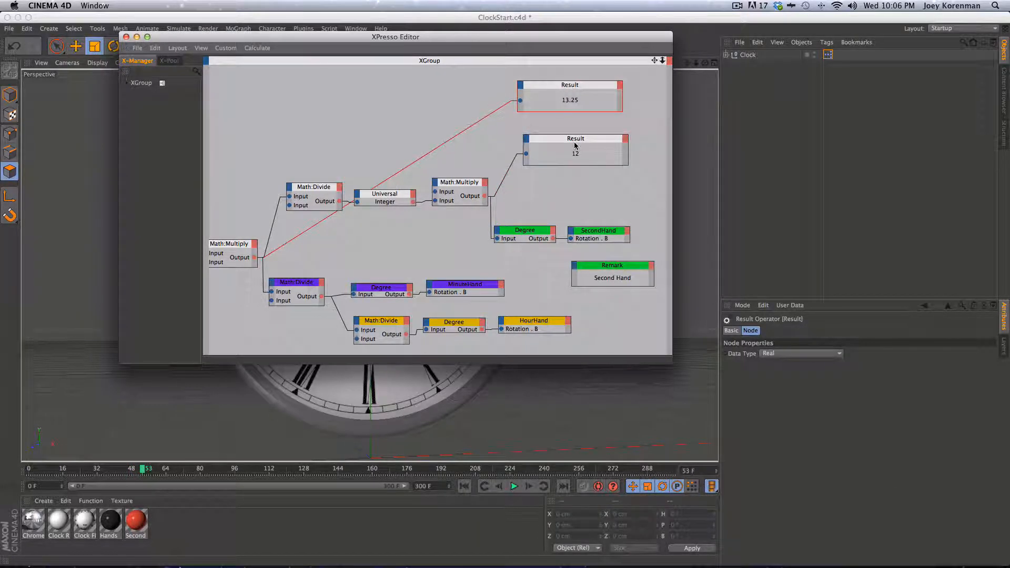
key("g")
key("g")
key("g")
key("g")
key("g")
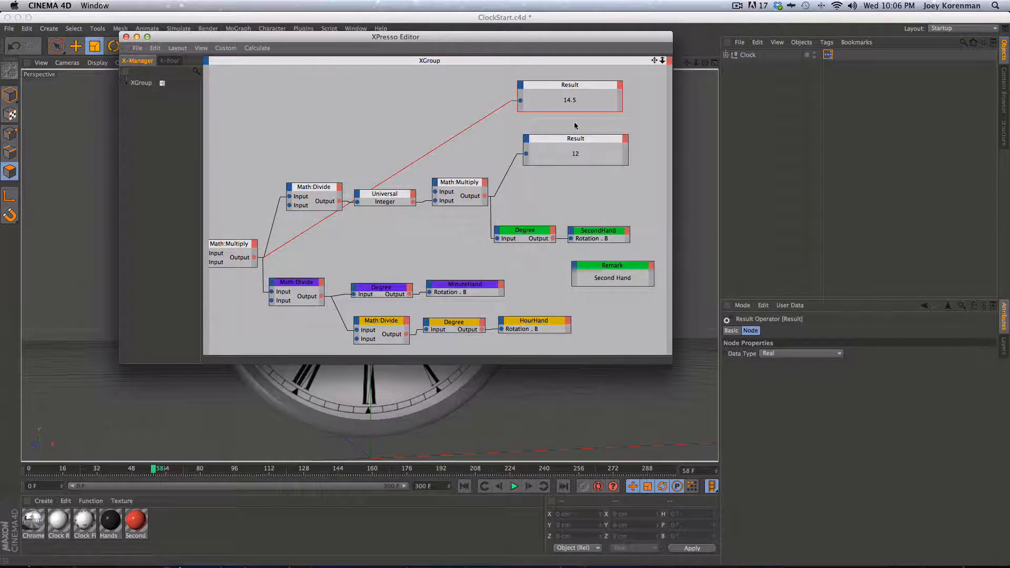
left_click_drag(573, 86, 488, 84)
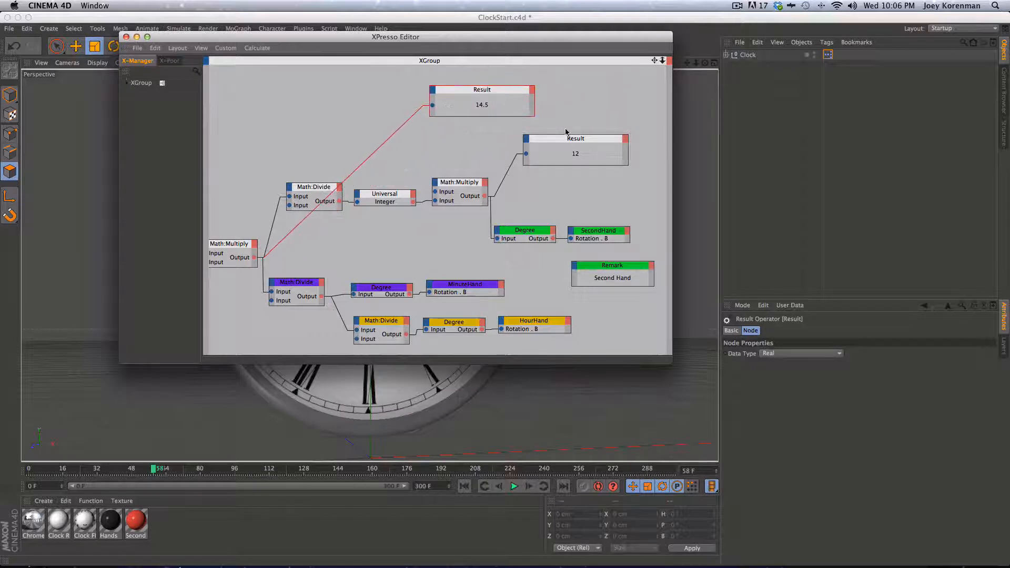
left_click_drag(579, 140, 577, 144)
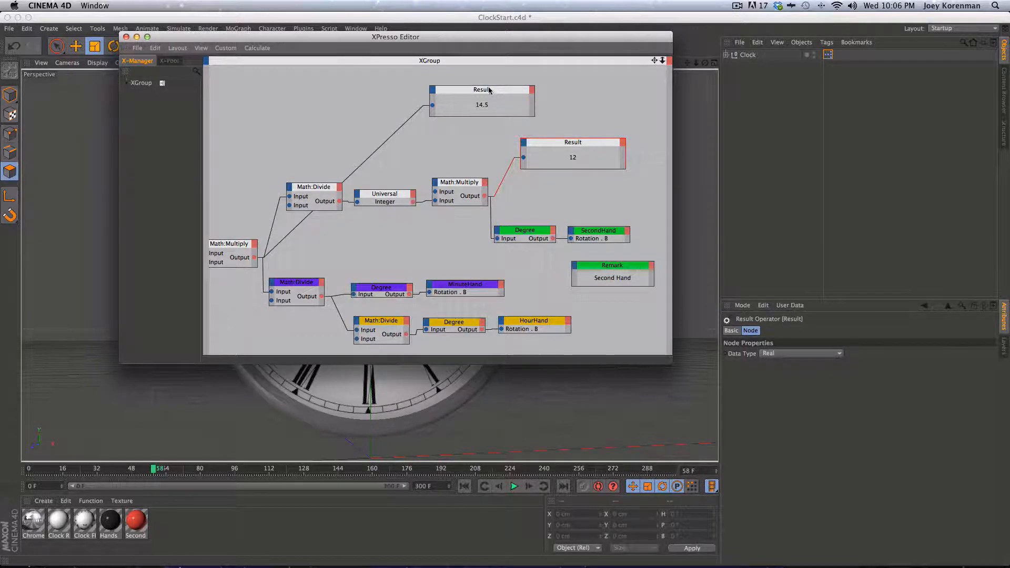
left_click_drag(476, 89, 562, 86)
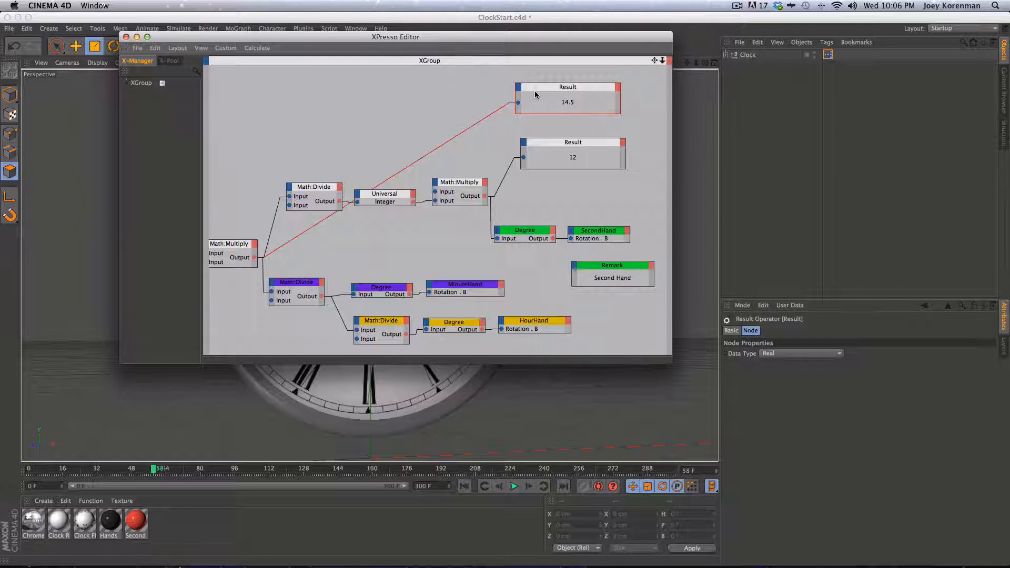
left_click(555, 167)
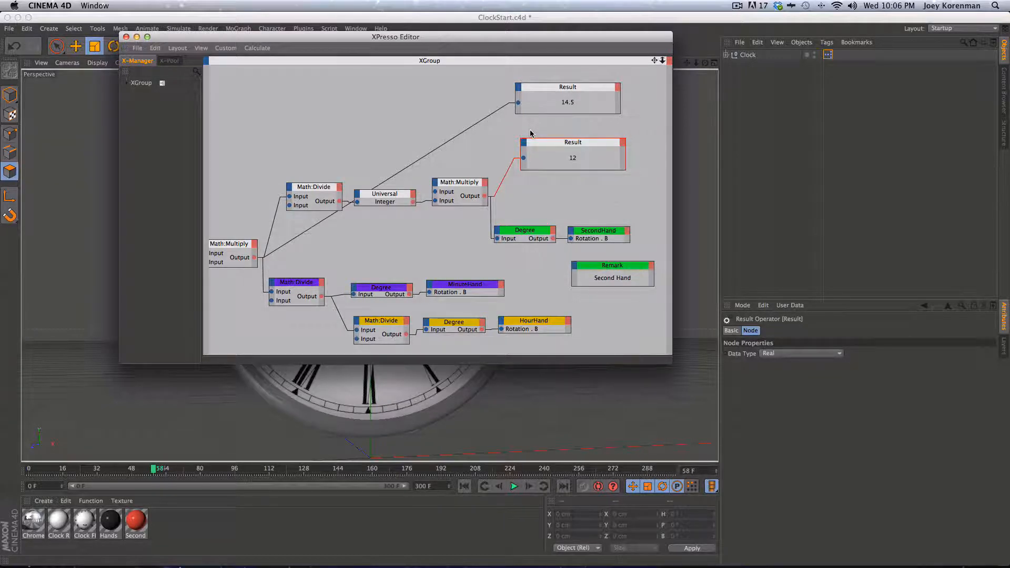
left_click_drag(576, 147, 566, 149)
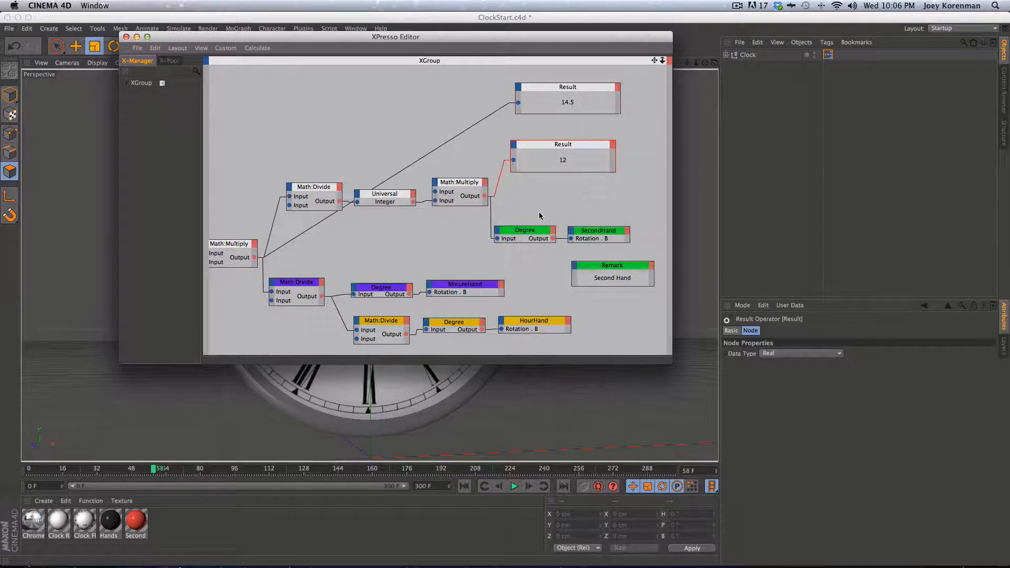
Step: Move the first Math:Multiply's Result node above the Math:Divide node and shift the other Result node away from the new Math:Multiply
left_click(555, 184, "alt")
left_click(573, 154)
left_click_drag(558, 144, 577, 147)
left_click_drag(550, 90, 314, 92)
left_click(434, 133)
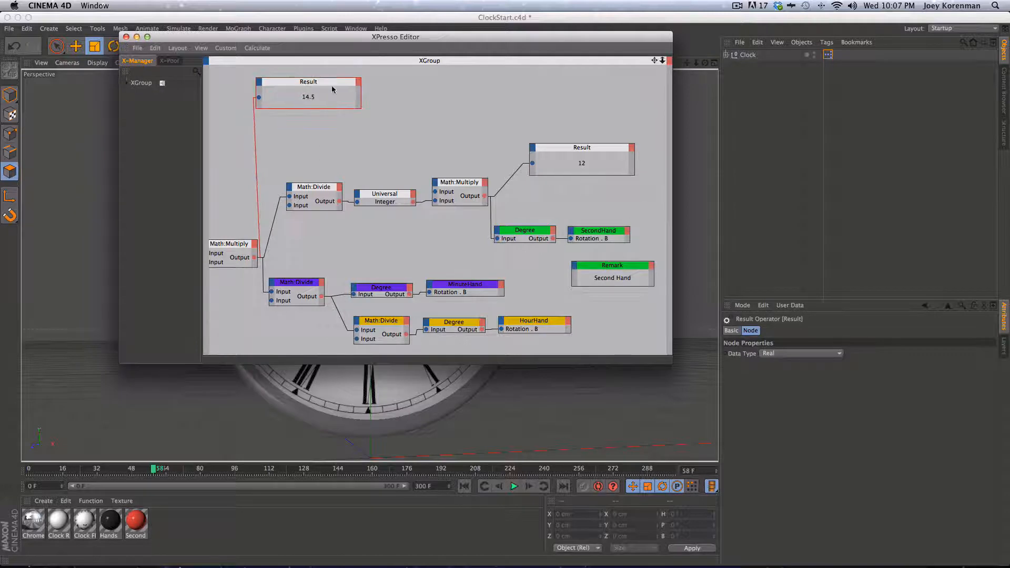
left_click(568, 150)
left_click(421, 129)
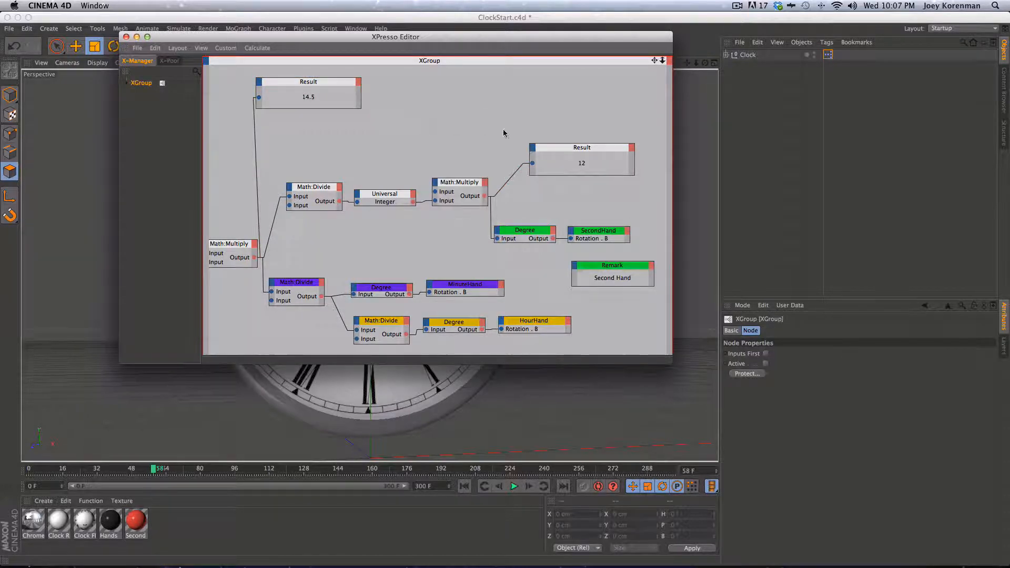
Step: Add a Math node above the second Math:Multiply and set its function to Subtract
left_click(597, 151)
right_click(459, 131)
mouse_move(482, 135)
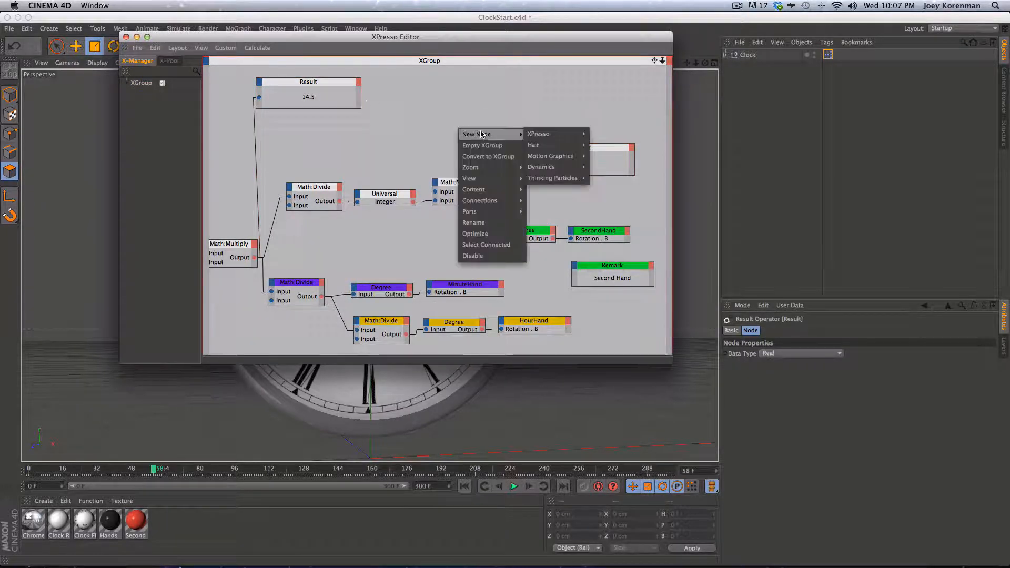
mouse_move(553, 135)
mouse_move(604, 167)
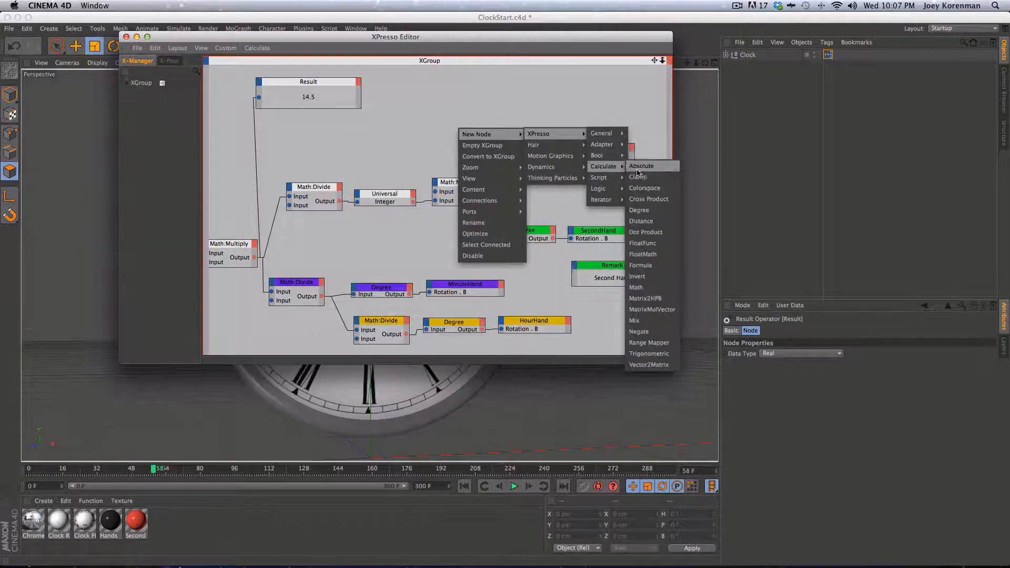
left_click(638, 288)
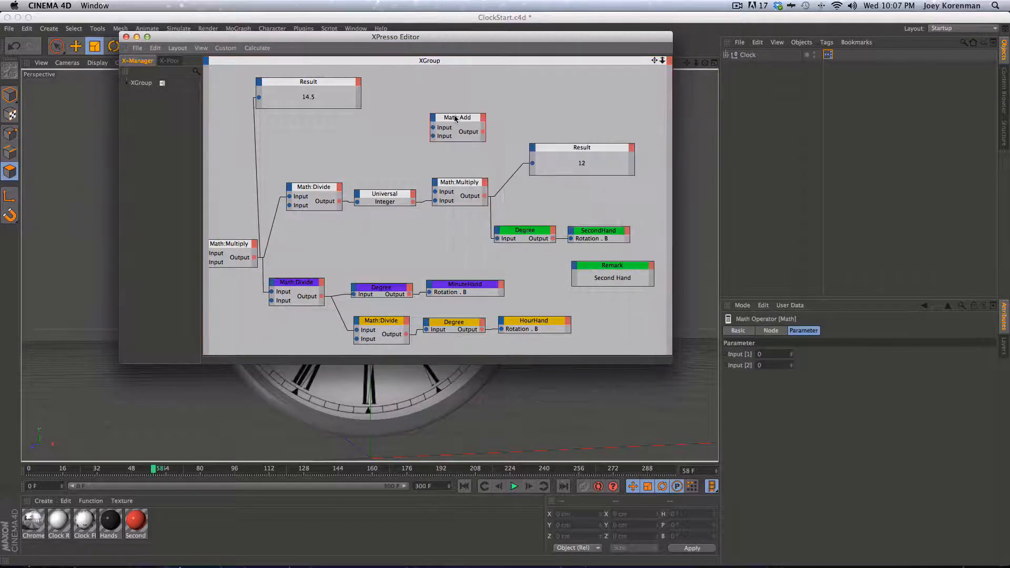
left_click_drag(455, 119, 467, 120)
left_click(771, 331)
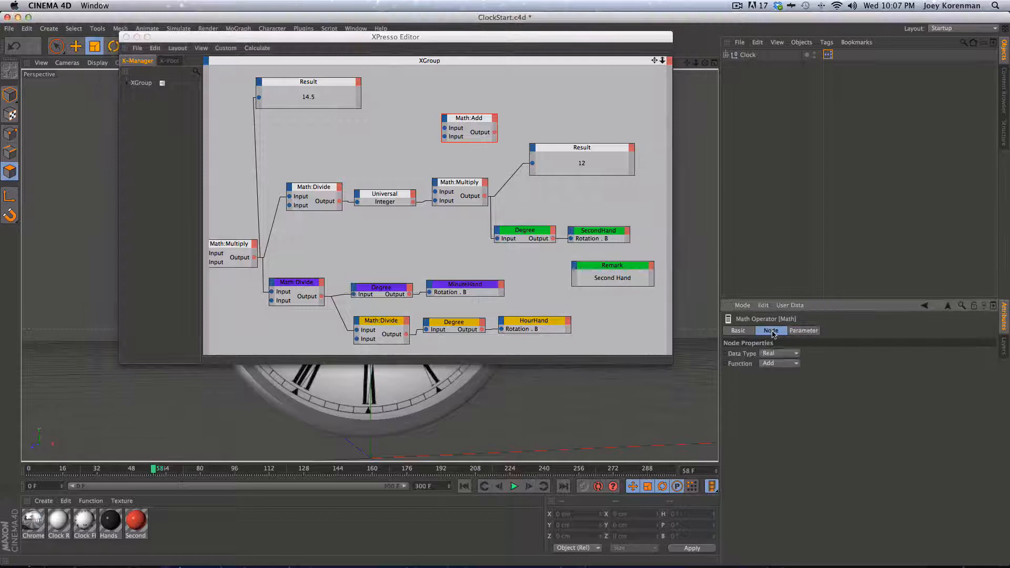
left_click(779, 363)
left_click(778, 384)
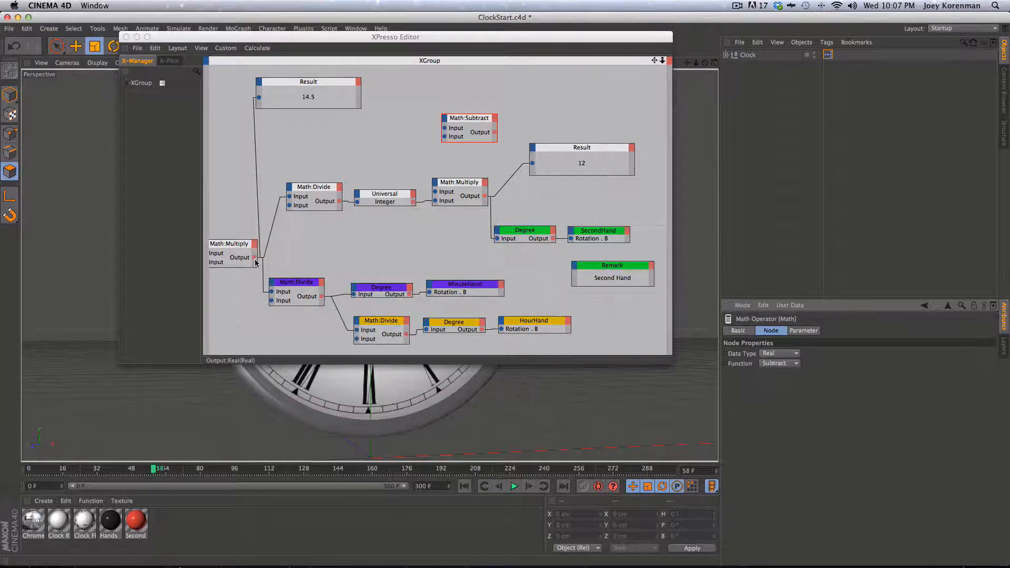
Step: Connect the first Math:Multiply's output to Math:Subtract's first input and the second Math:Multiply's output to its second input
left_click_drag(255, 262, 465, 97)
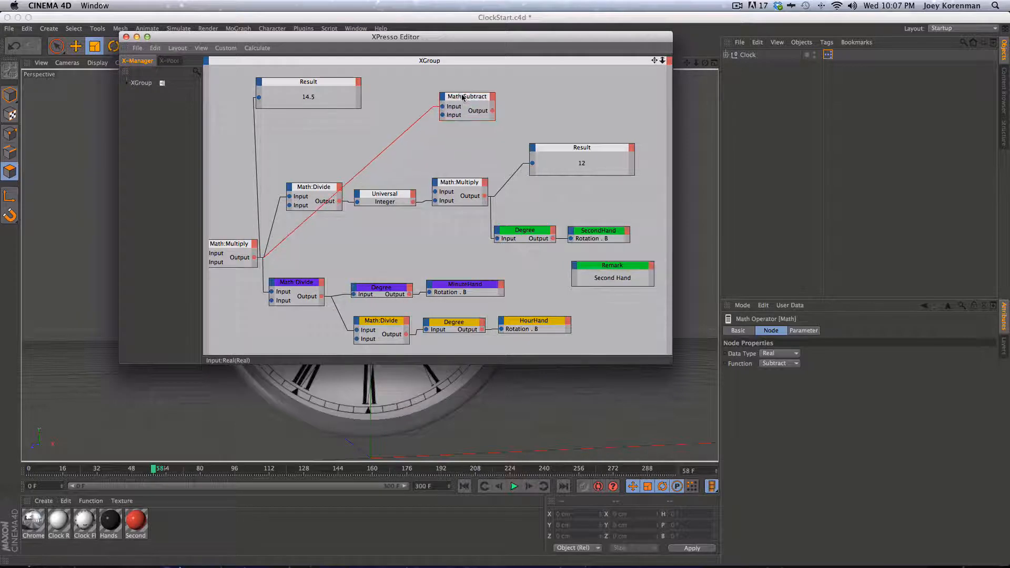
left_click_drag(532, 163, 497, 193)
left_click_drag(486, 197, 530, 118)
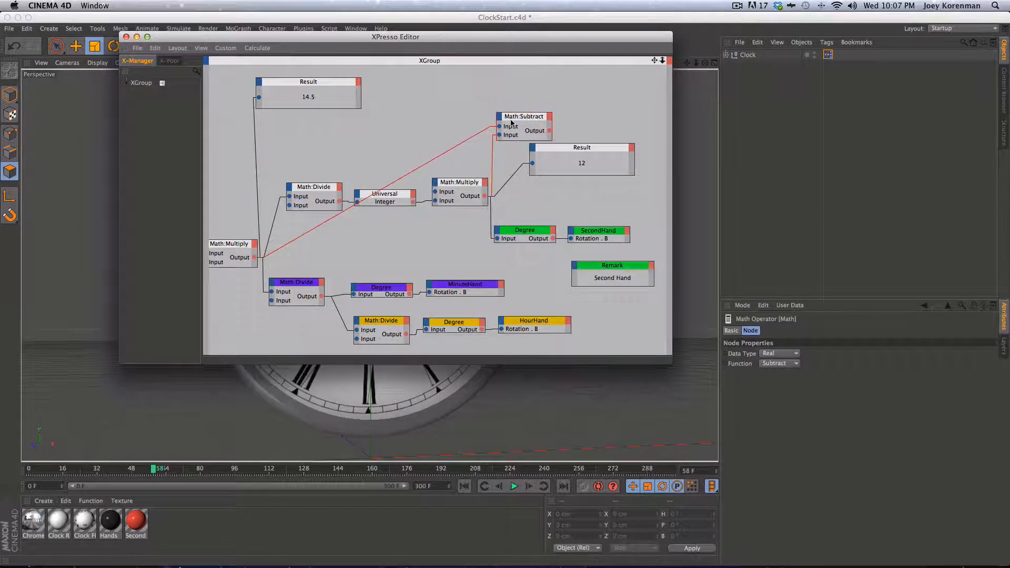
left_click(469, 108)
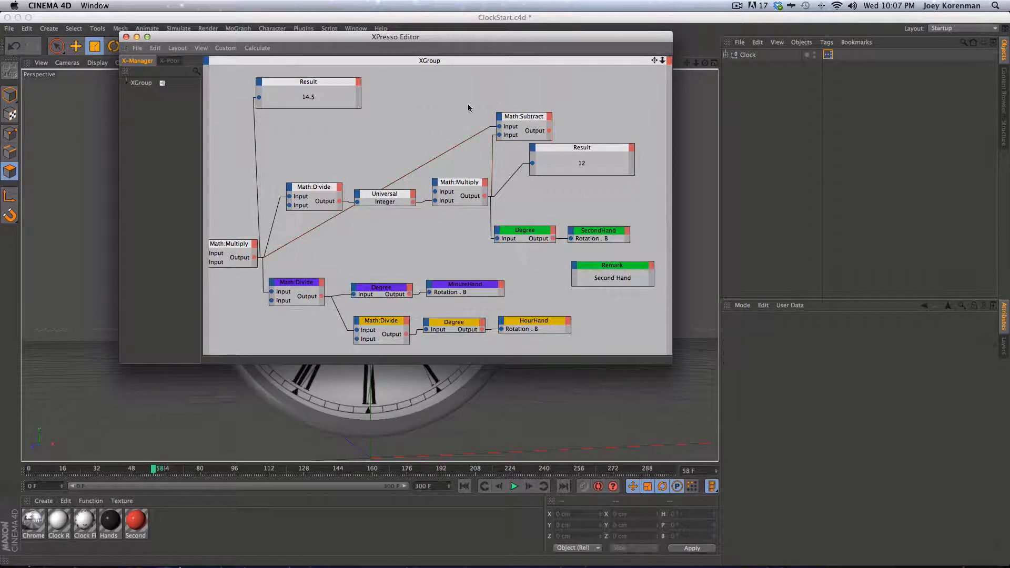
Step: Space out the Subtract and Result nodes and rewire the Result from Math:Multiply to Math:Subtract's output
left_click_drag(575, 152, 599, 155)
mouse_move(536, 120)
left_mouse_down()
mouse_move(470, 223)
mouse_move(499, 248)
mouse_move(535, 257)
mouse_move(530, 133)
left_mouse_up()
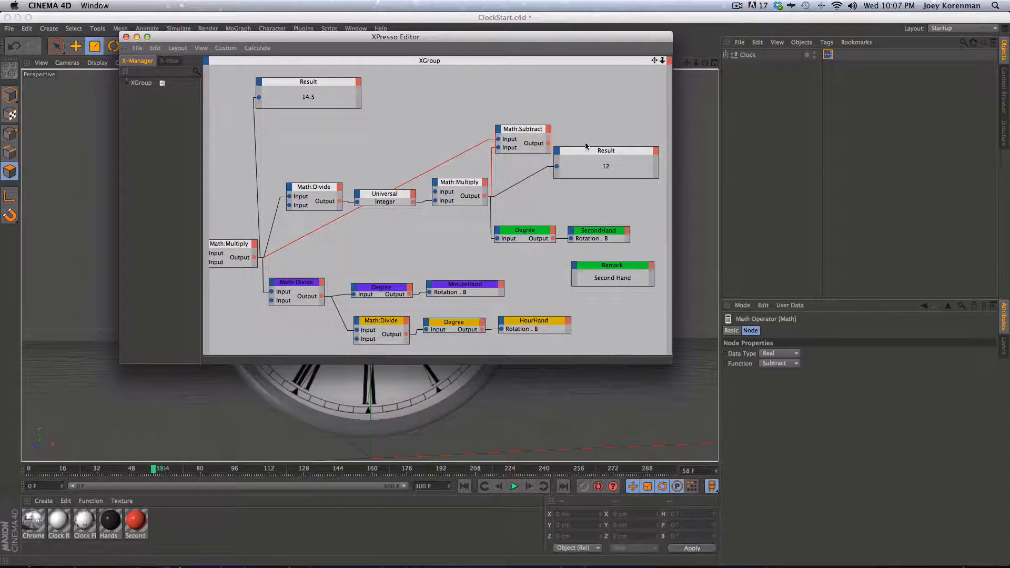
left_click_drag(586, 146, 614, 147)
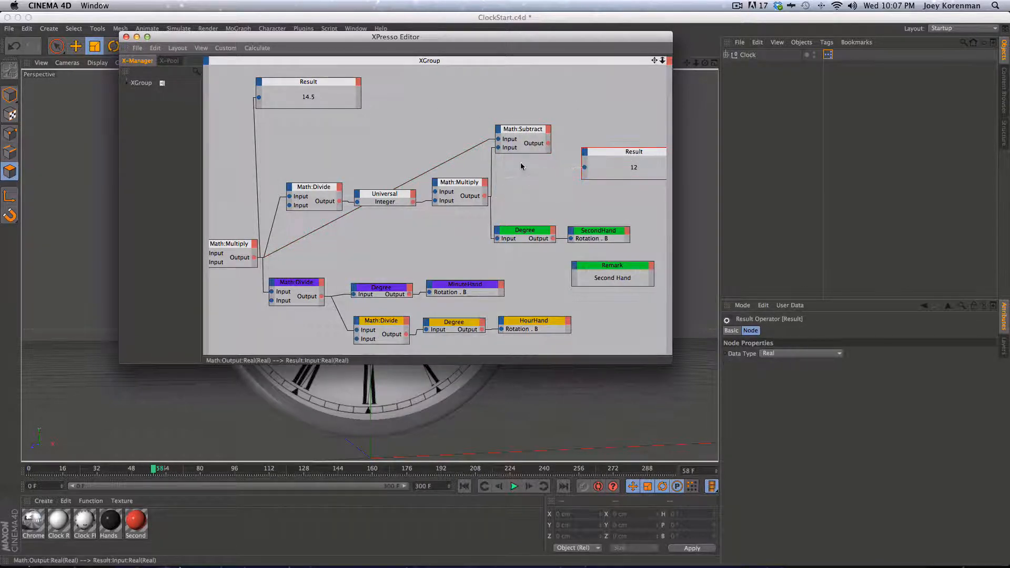
left_click_drag(549, 143, 575, 169)
Step: Advance frame by frame to frame 65, watching the Result node fed by Math:Subtract
key("g")
key("g")
key("g")
key("g")
key("g")
key("g")
key("g")
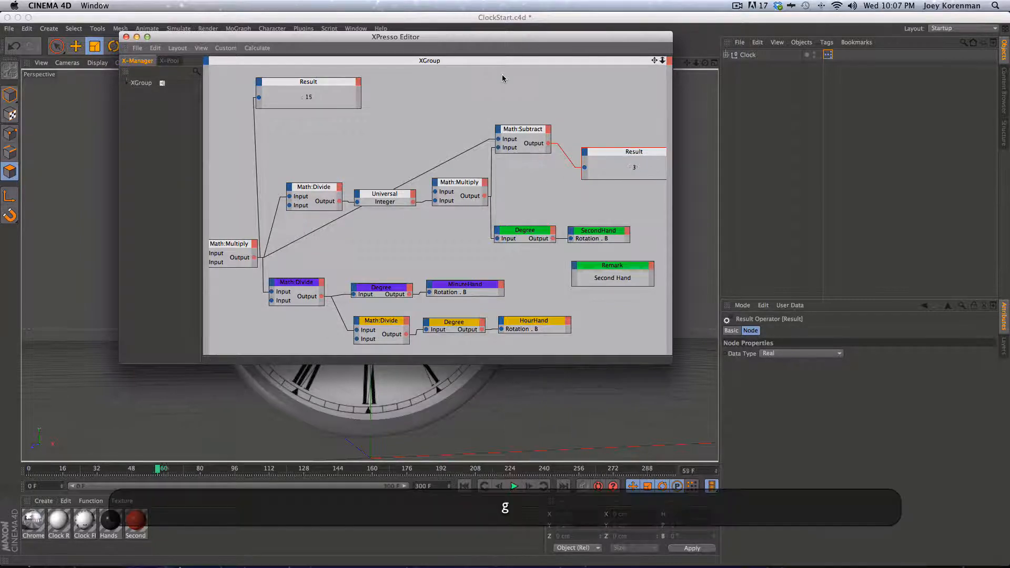
Step: Return to frame 0 and advance frame by frame to frame 50, comparing the continuous and subtracted values in the Result nodes
left_click(29, 470)
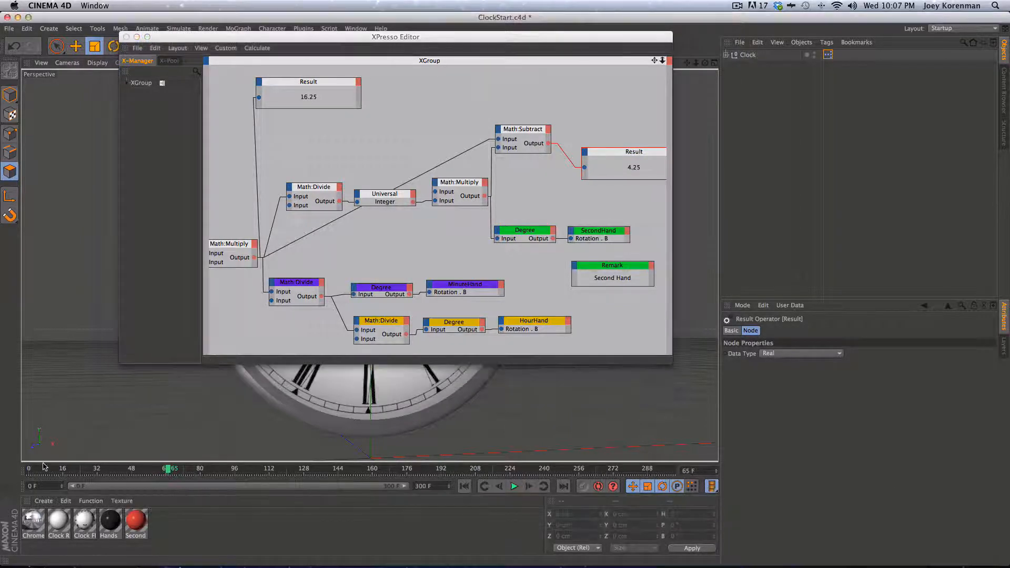
key("1")
left_click_drag(553, 204, 507, 202)
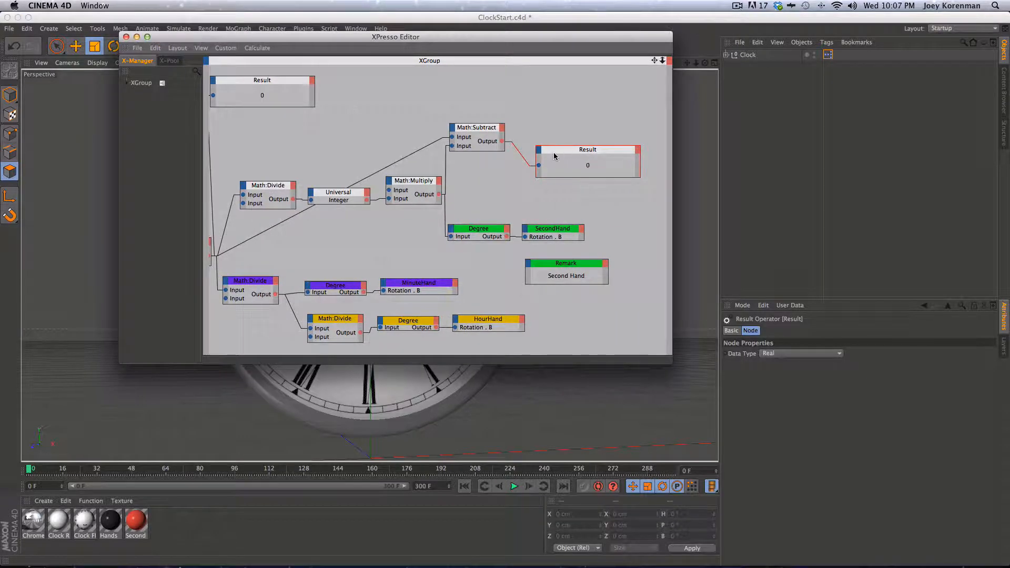
key("g")
key("g")
key("g")
key("g")
key("g")
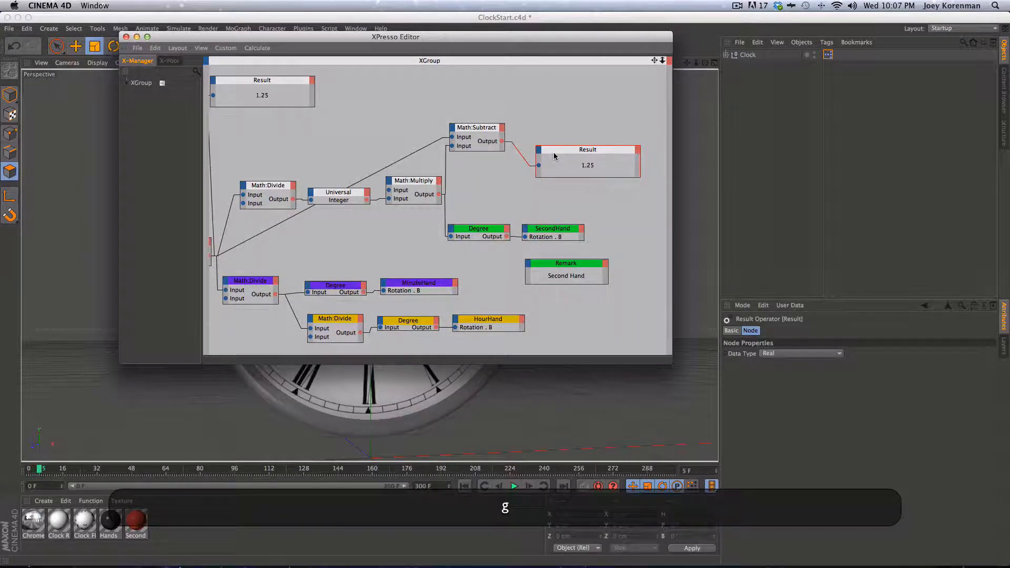
key("g")
key("g")
key("g")
key("g")
key("g")
key("g")
key("g")
key("g")
key("g")
key("g")
key("g")
key("g")
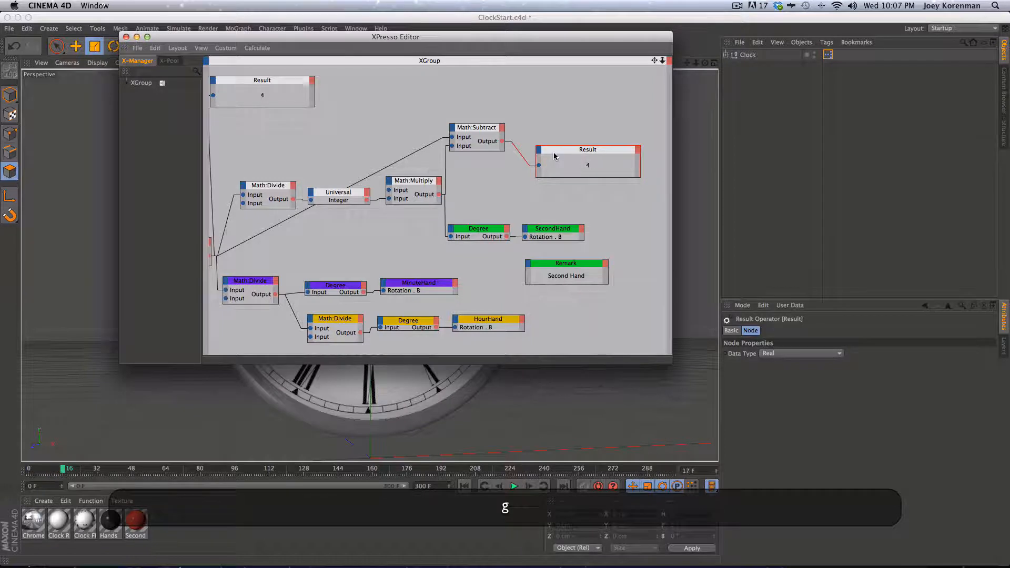
key("g")
key("g")
key("g")
key("g")
key("g")
key("g")
key("g")
key("f")
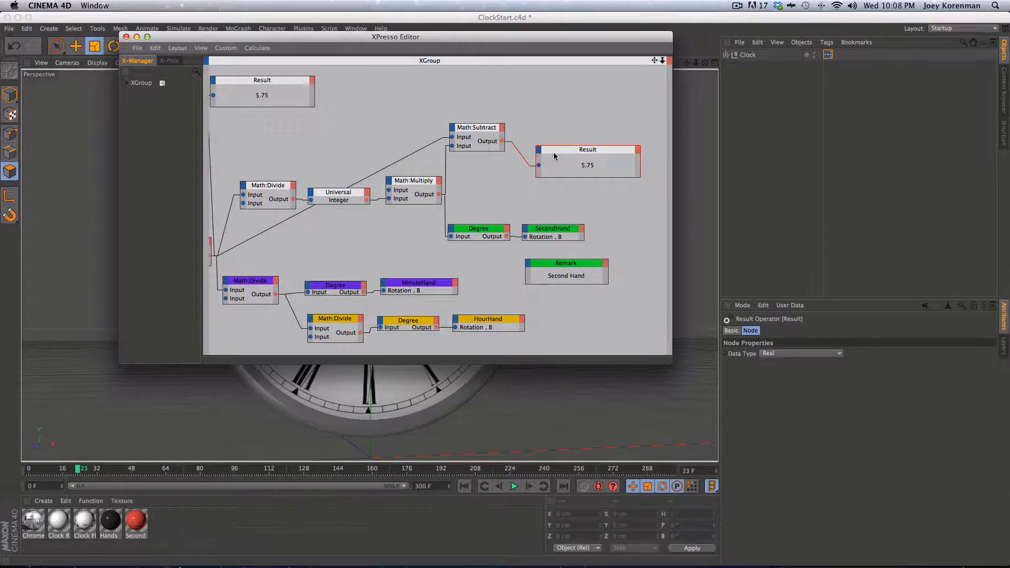
key("g")
key("g")
key("g")
key("g")
key("g")
key("g")
key("g")
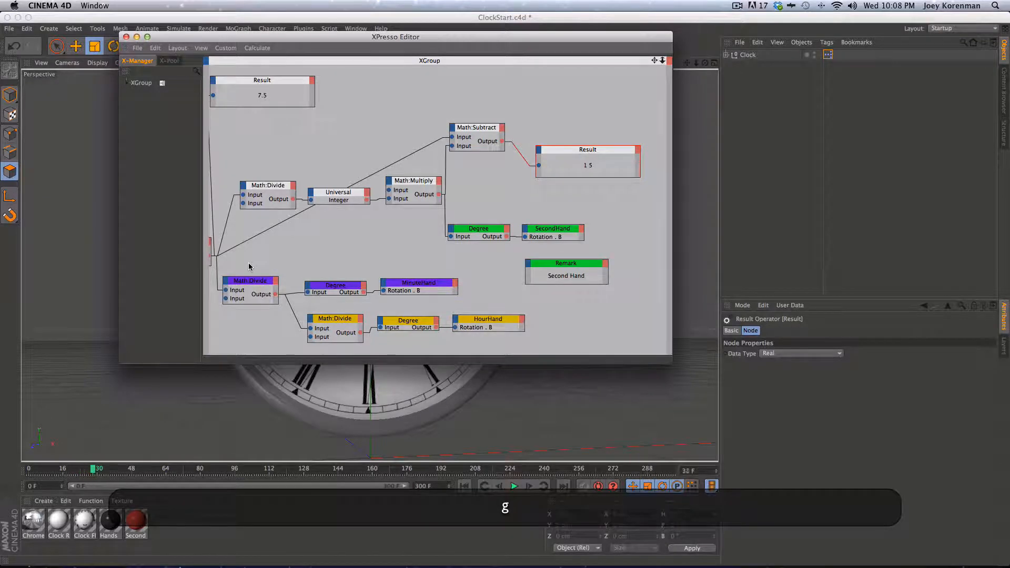
key("g")
key("g")
key("g")
key("g")
key("g")
key("g")
key("g")
key("g")
key("g")
key("g")
key("g")
key("g")
key("g")
key("g")
key("g")
key("g")
key("g")
key("g")
key("g")
key("g")
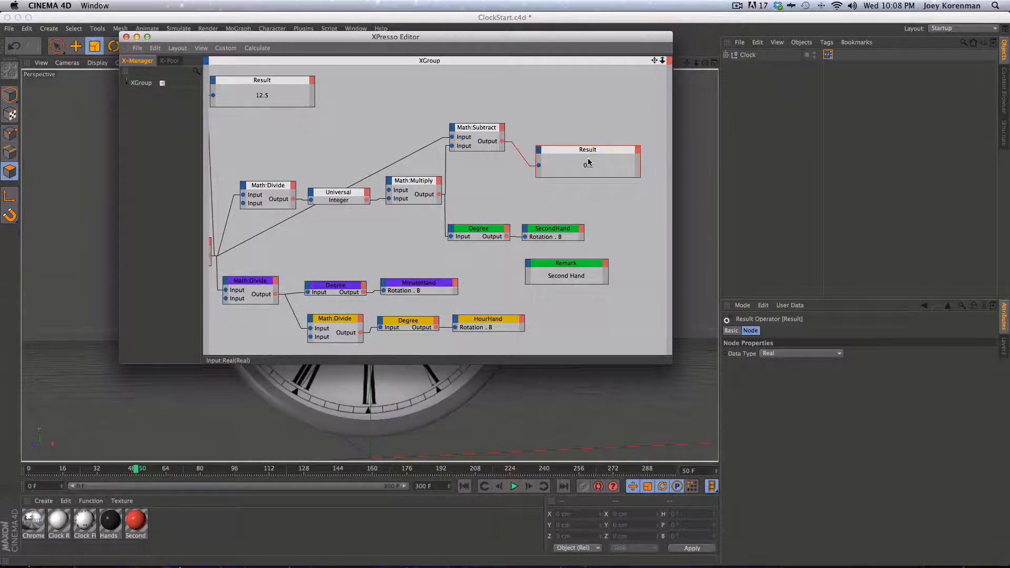
Step: Move the Result node above Math:Subtract and add a Range Mapper node beneath it
left_click_drag(589, 158, 591, 149)
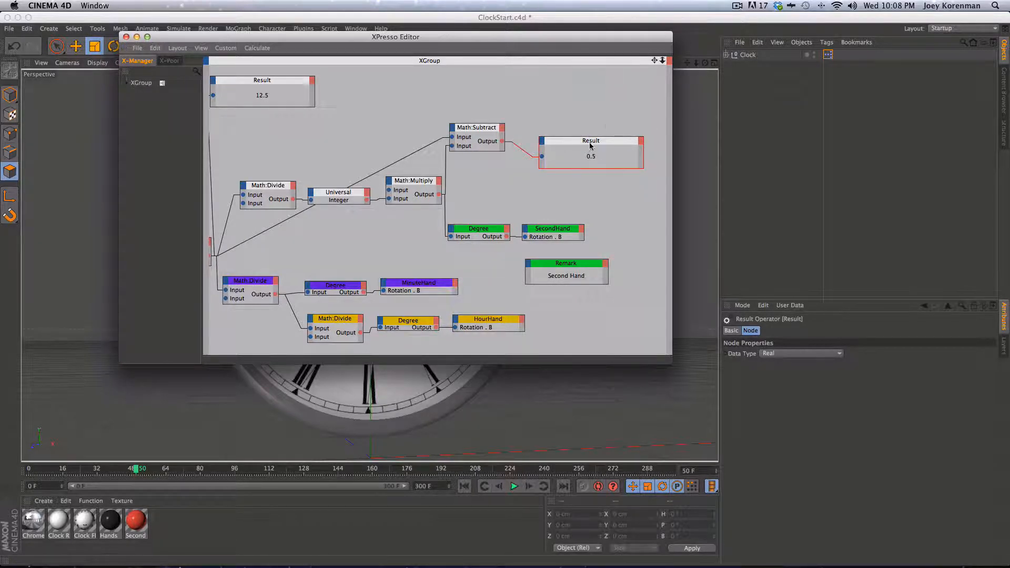
left_click_drag(591, 150, 565, 85)
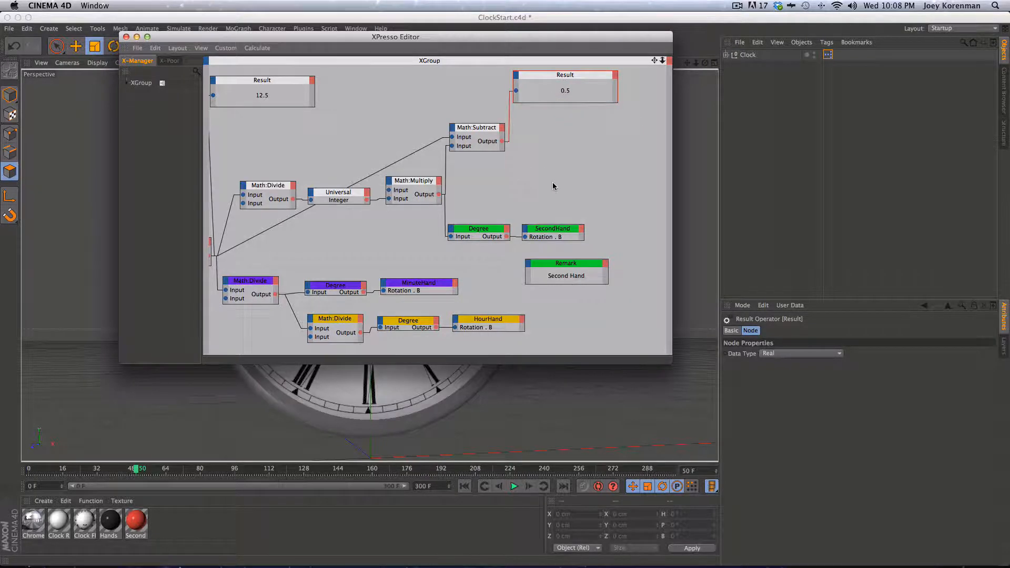
middle_click_drag(553, 185, 444, 212)
right_click(464, 175)
mouse_move(500, 180)
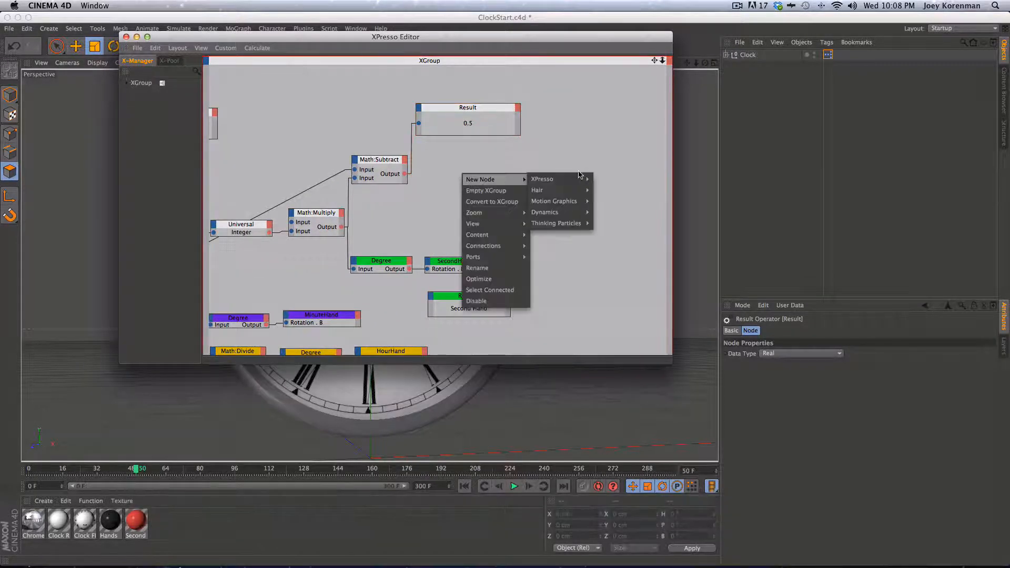
mouse_move(578, 180)
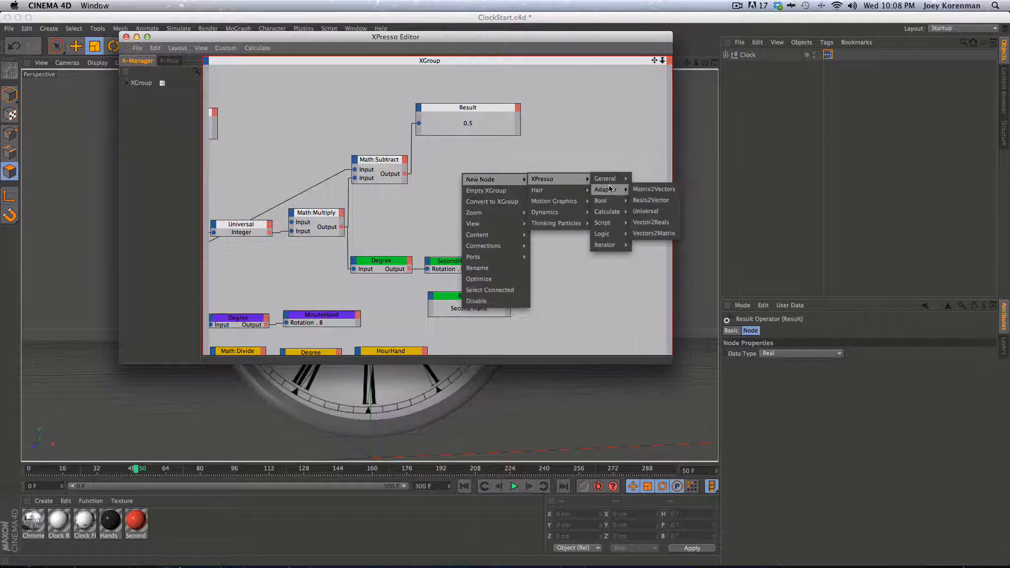
mouse_move(611, 212)
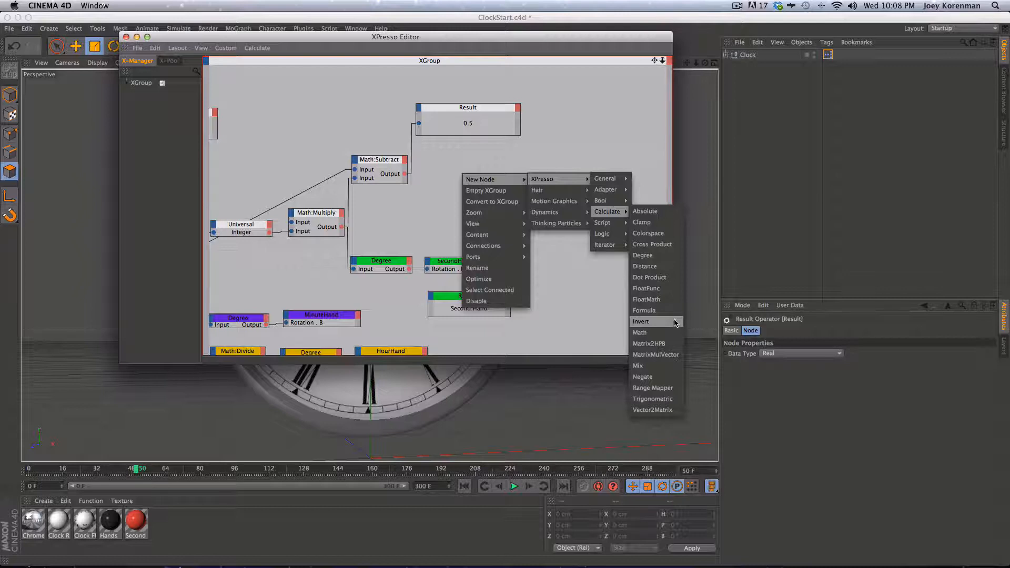
left_click(653, 388)
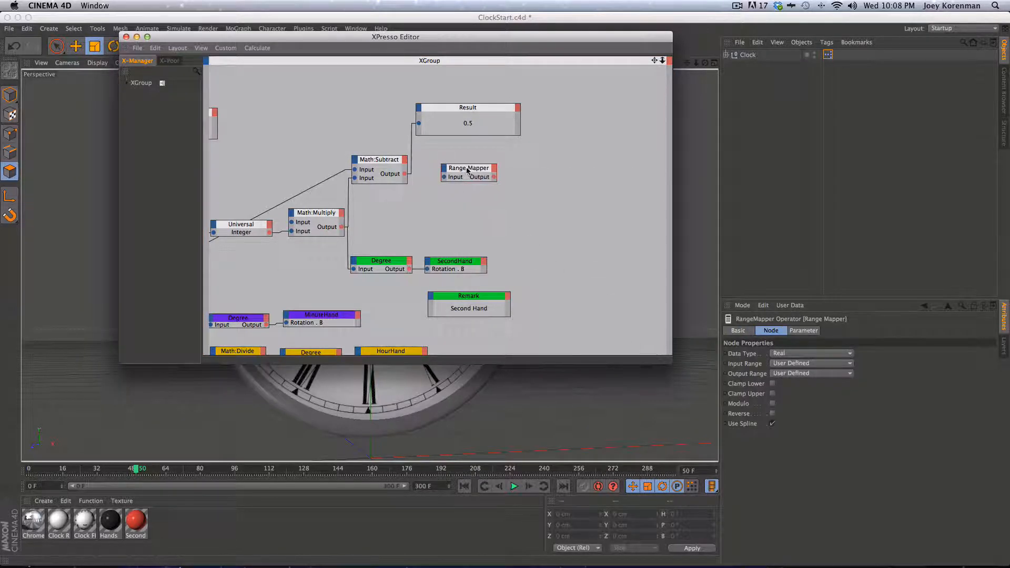
left_click_drag(468, 170, 478, 163)
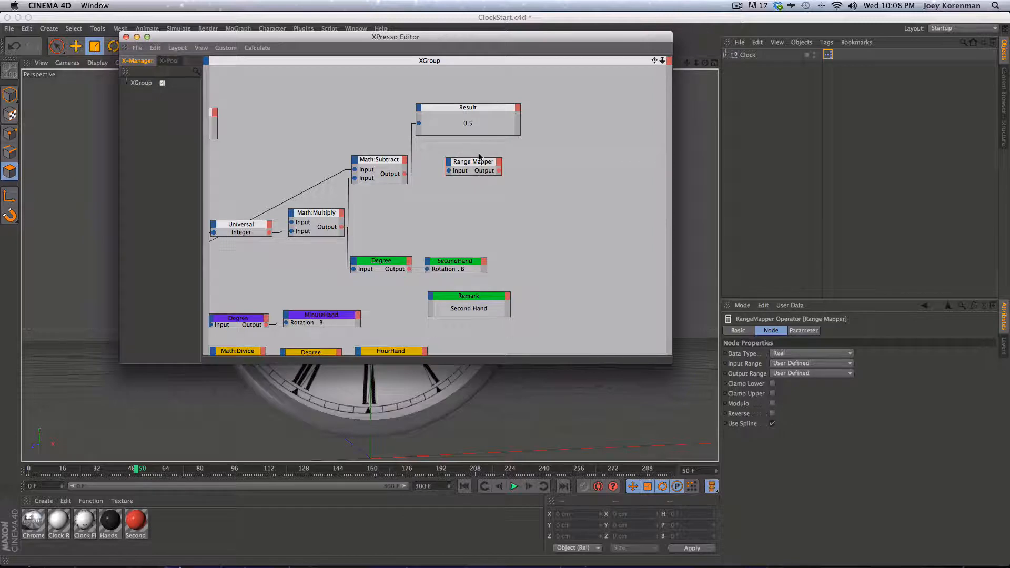
left_click_drag(466, 171, 463, 171)
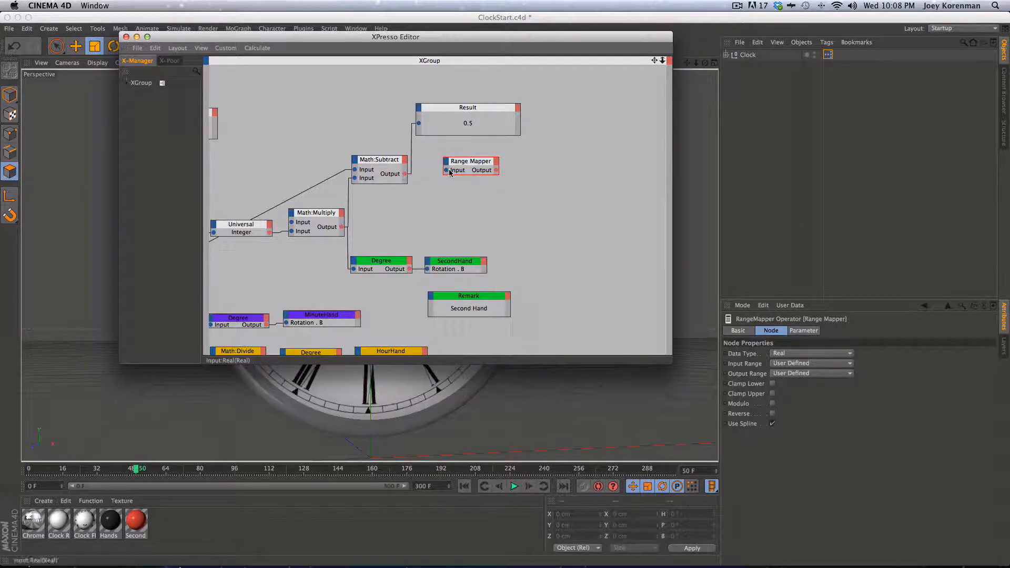
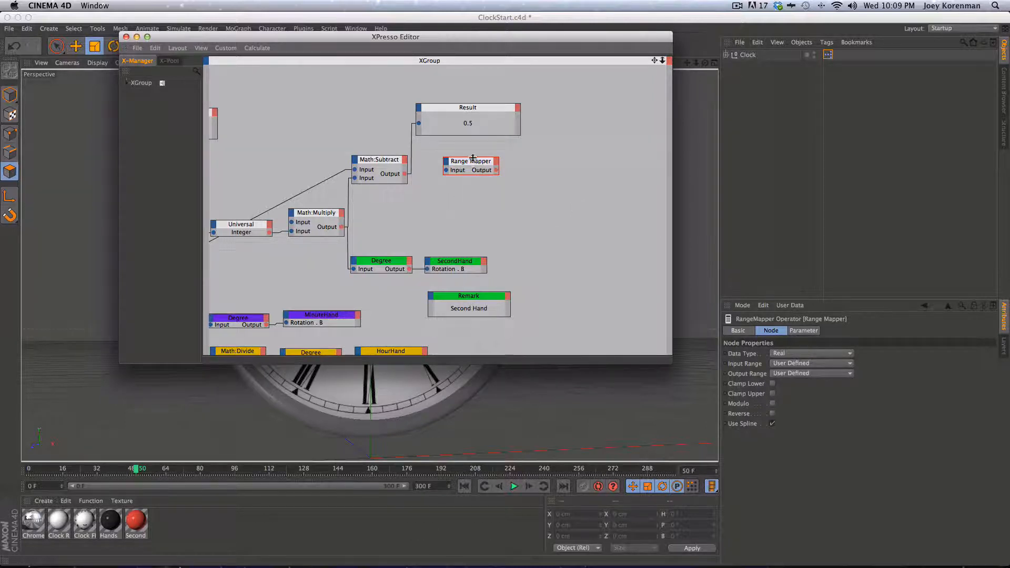
Step: Connect Math:Subtract's output to the Range Mapper and the Range Mapper's output to a duplicate Result node beside it
mouse_move(471, 163)
left_mouse_down()
mouse_move(480, 166)
mouse_move(457, 162)
left_mouse_up()
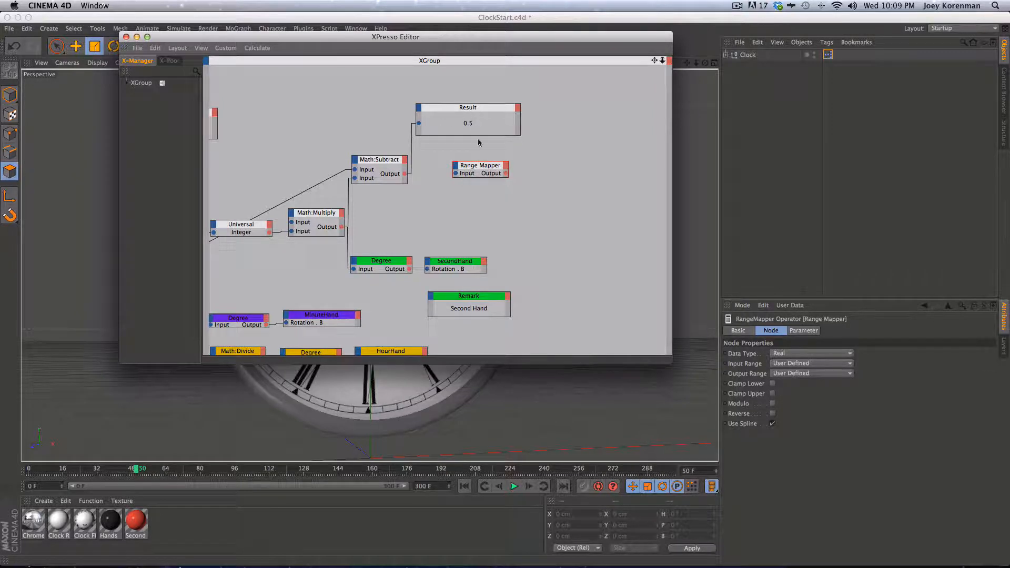
left_click_drag(477, 162, 477, 158)
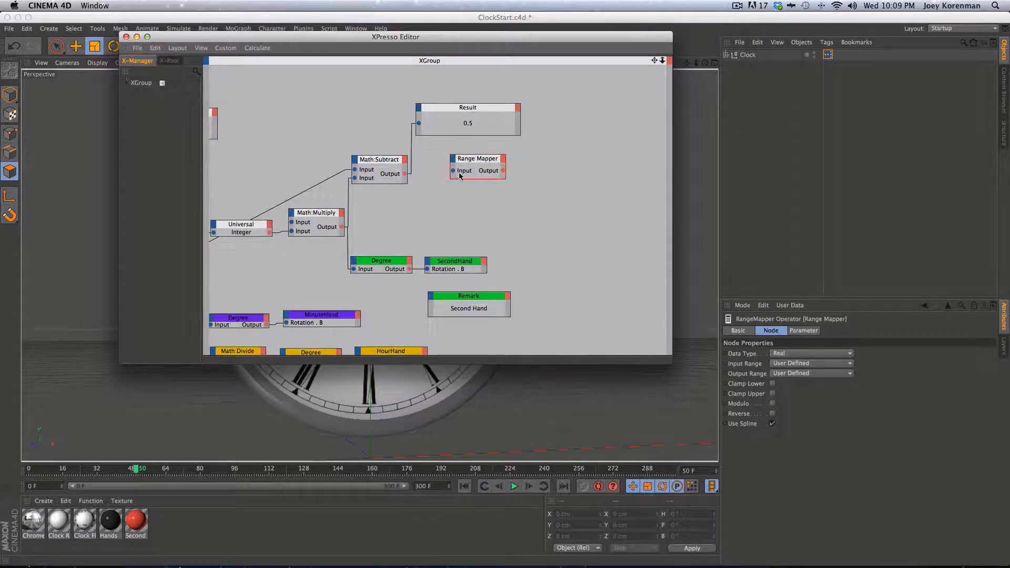
left_click_drag(413, 177, 404, 173)
left_click_drag(478, 160, 470, 162)
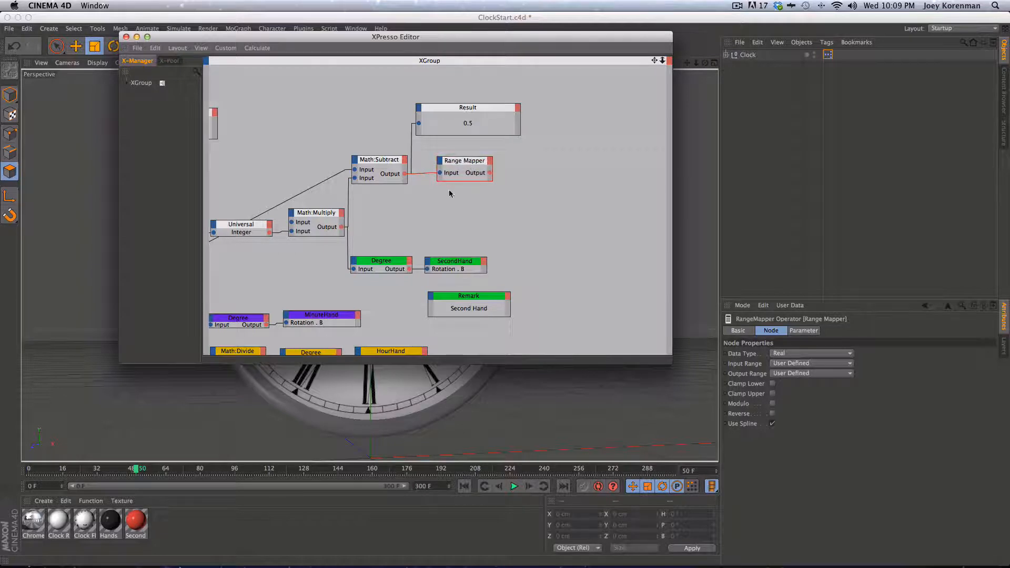
left_click_drag(473, 108, 490, 172, "super")
left_click_drag(548, 158, 551, 162)
Step: Set the Range Mapper's Input Upper and Output Upper to 6, then advance to frame 67 to compare both Result nodes
left_click(470, 168)
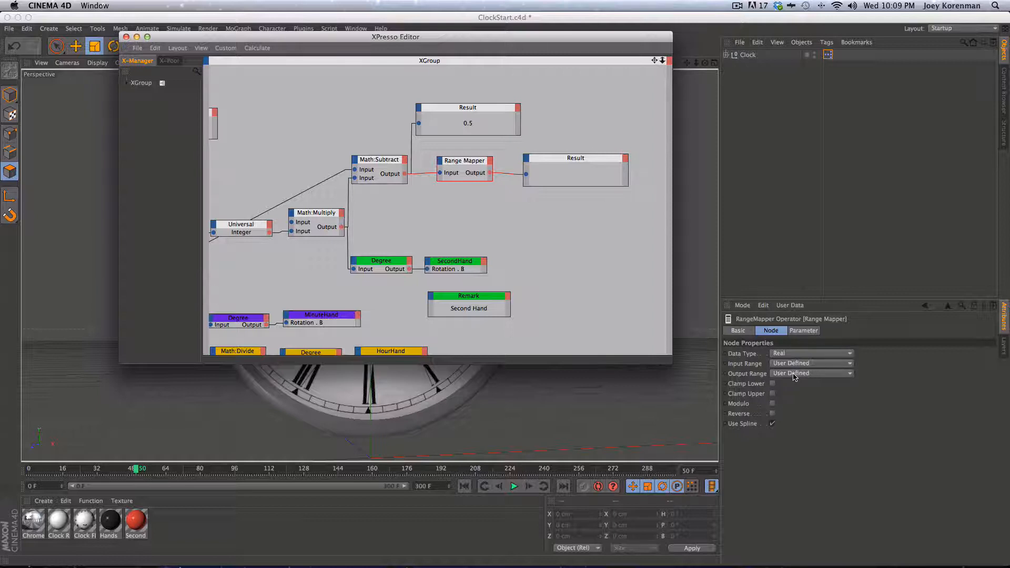
left_click(802, 330)
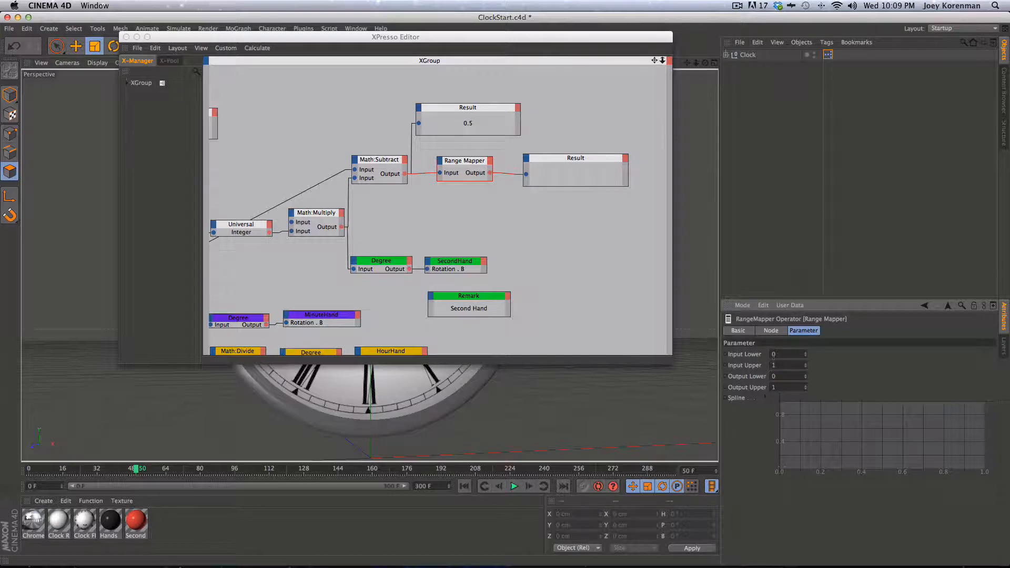
left_click_drag(792, 365, 740, 331)
type("6")
left_click_drag(789, 387, 754, 340)
type("6")
key("Return")
key("g")
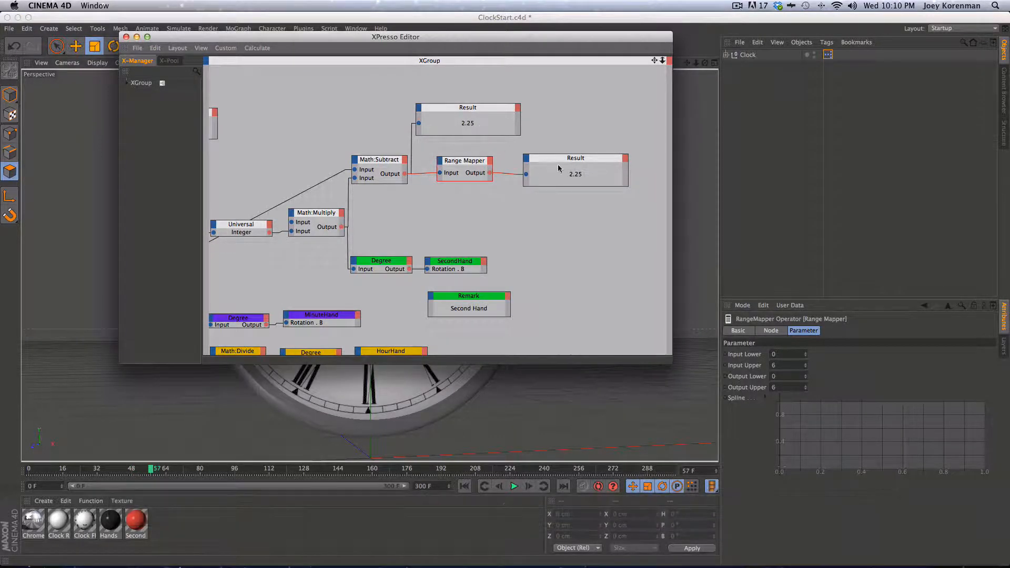
key("g")
Step: Set the Range Mapper's Output Upper to 20 and select its Result node to check the mapped value
double_click(789, 387)
type("20")
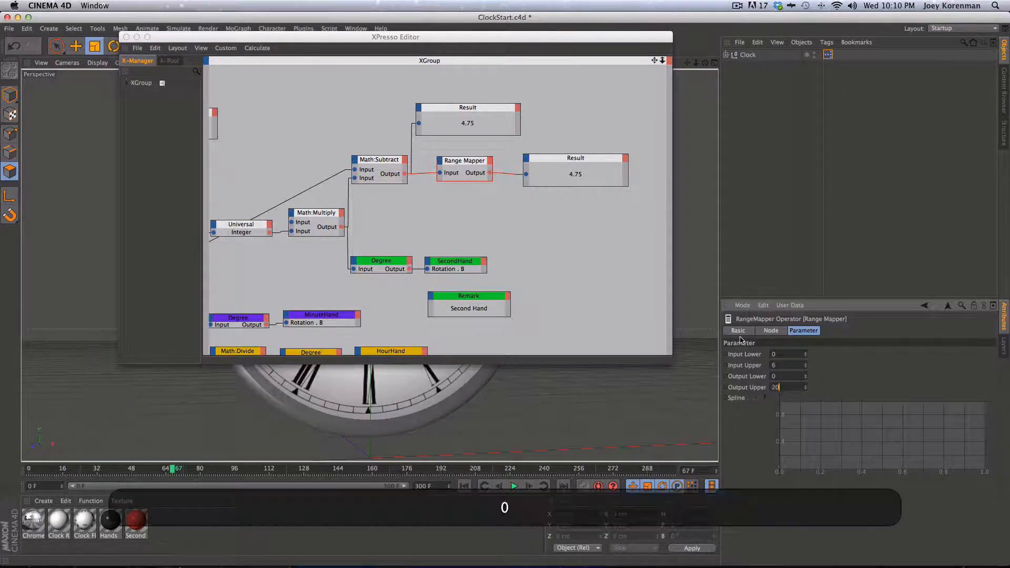
key("Return")
left_click(562, 243)
left_click(577, 165)
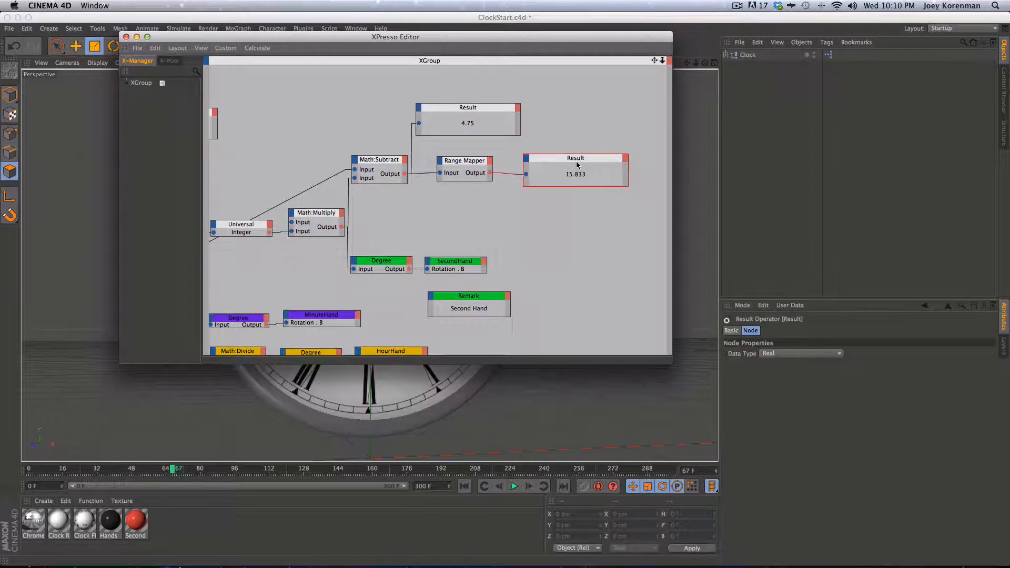
Step: Set the Range Mapper's Output Upper to 6 and select its Result node
left_click(460, 133)
left_click(476, 158)
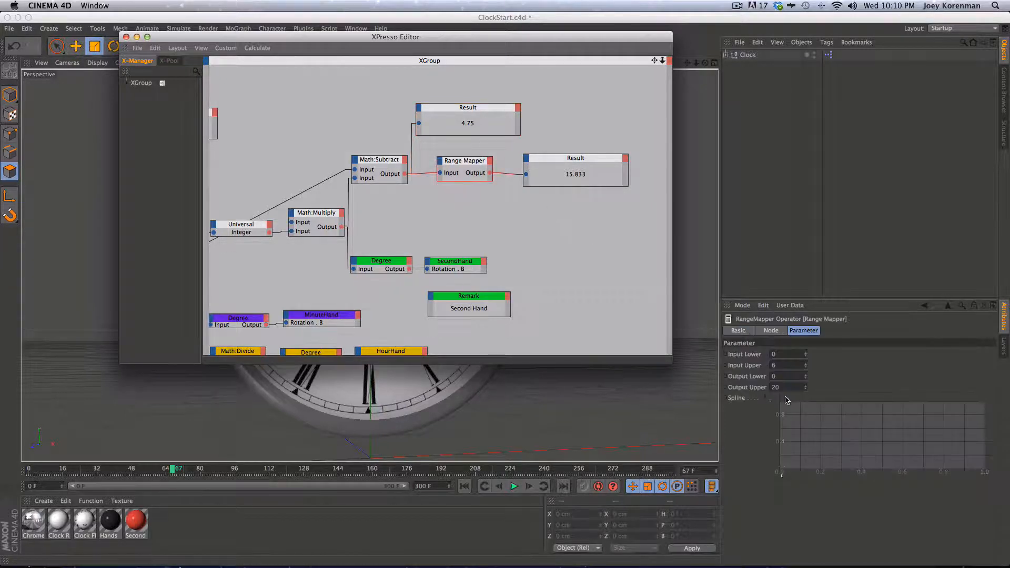
left_click(776, 387)
type("6")
key("Return")
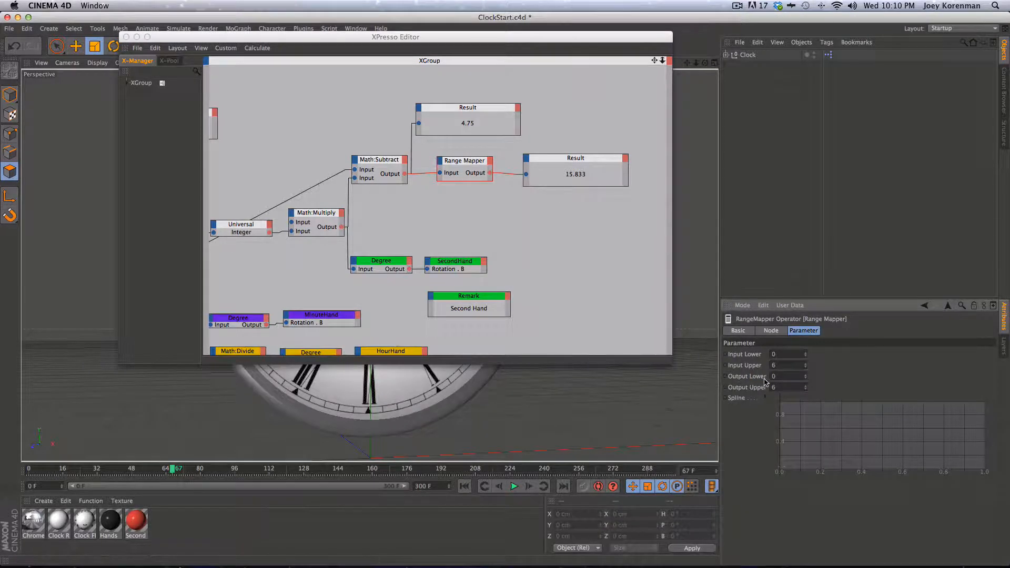
left_click(579, 158)
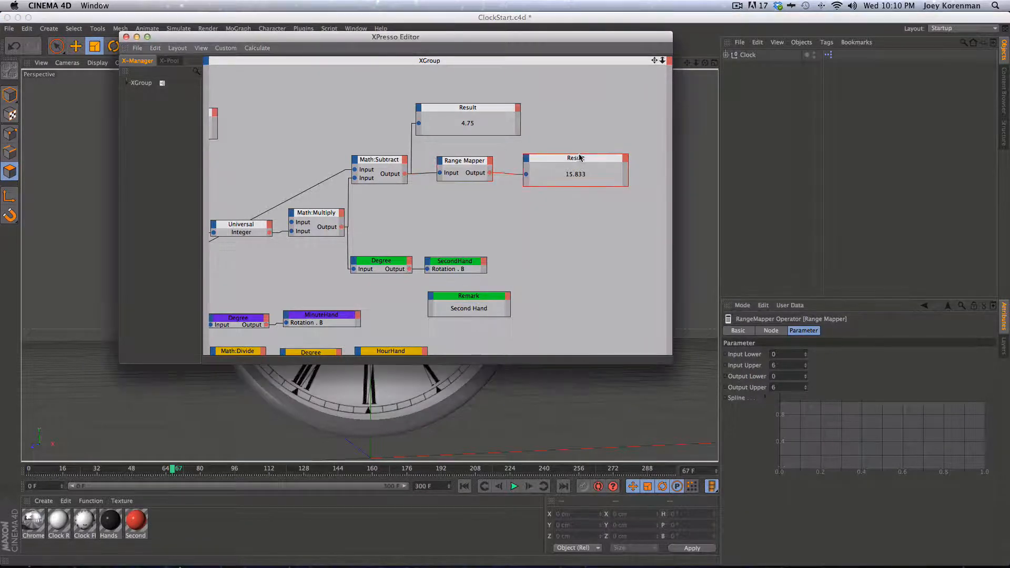
Step: Advance to frame 71 and apply the linear spline preset to the Range Mapper
left_click(463, 162)
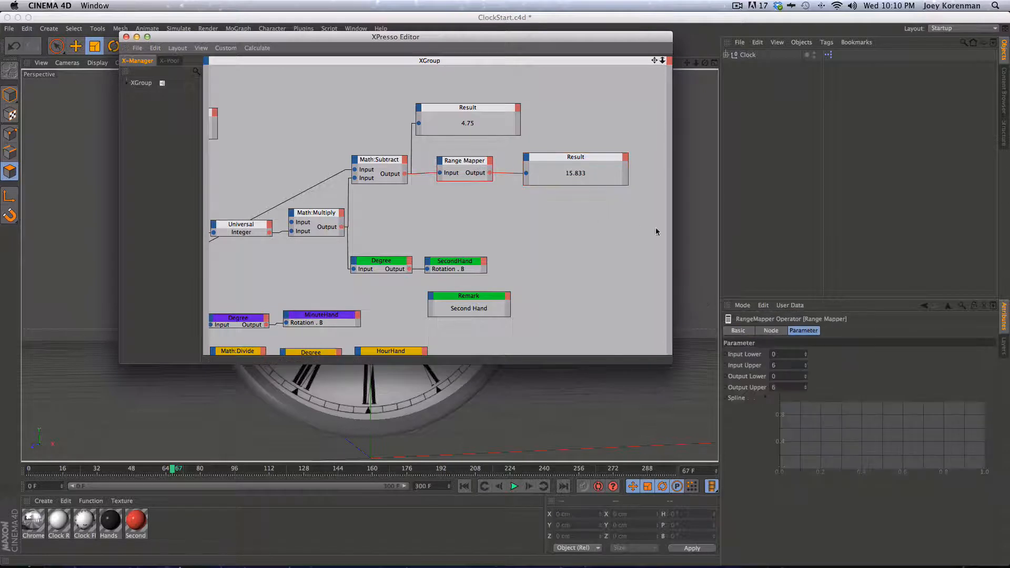
key("g")
right_click(843, 430)
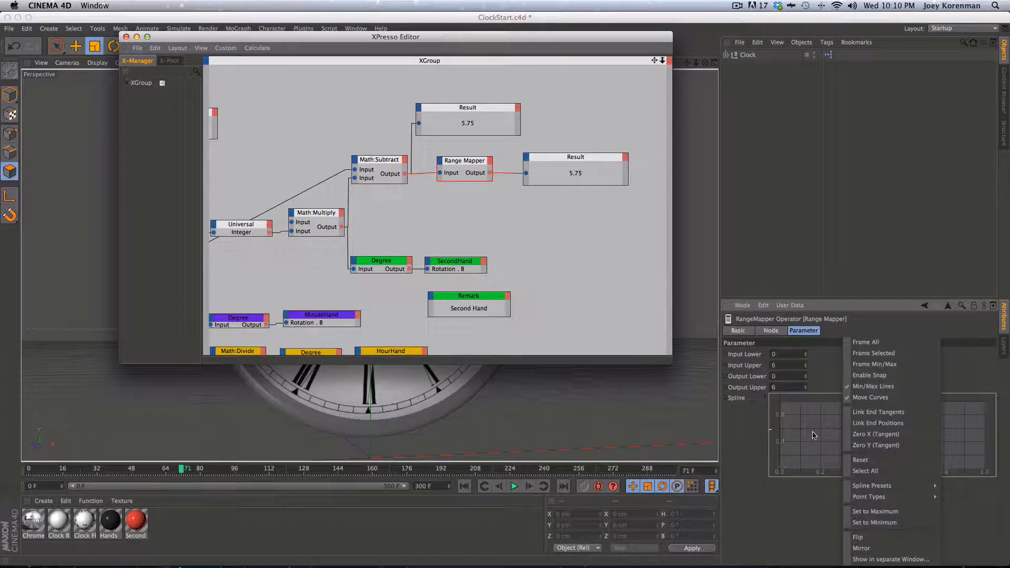
mouse_move(874, 486)
left_click(950, 486)
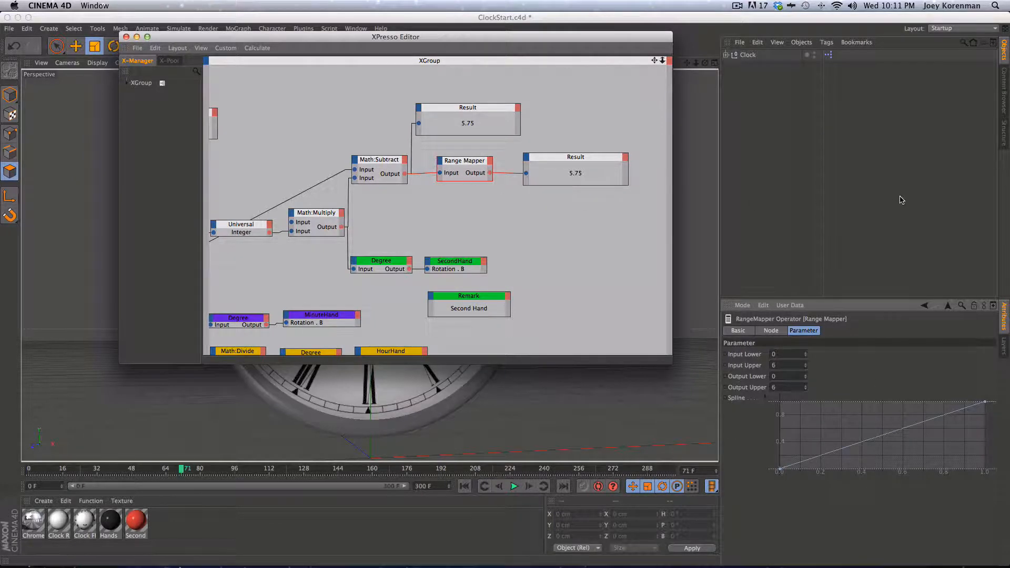
Step: Step back to frame 68 to compare the two Result nodes with the linear spline applied
key("f")
key("f")
key("f")
key("f")
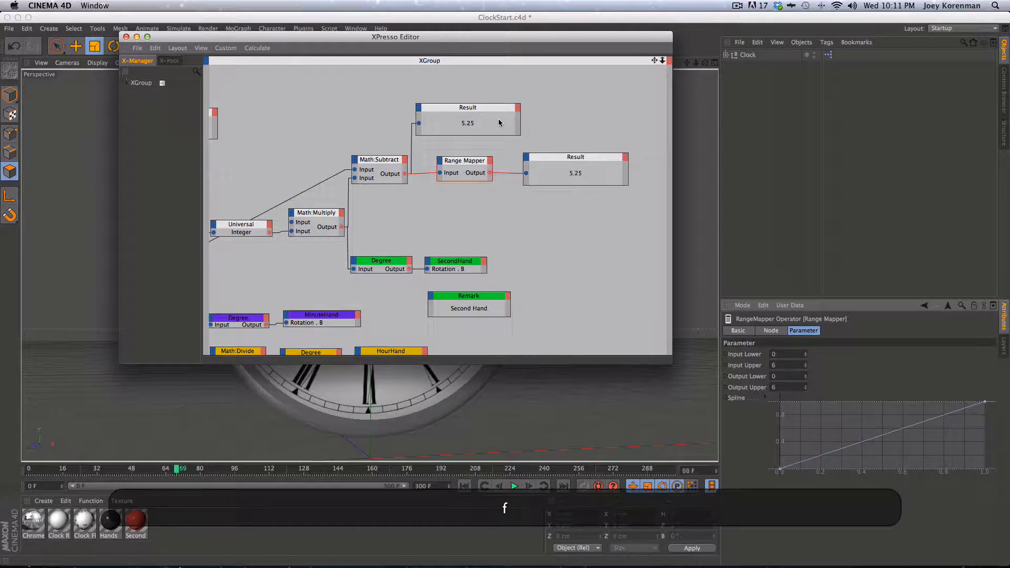
key("g")
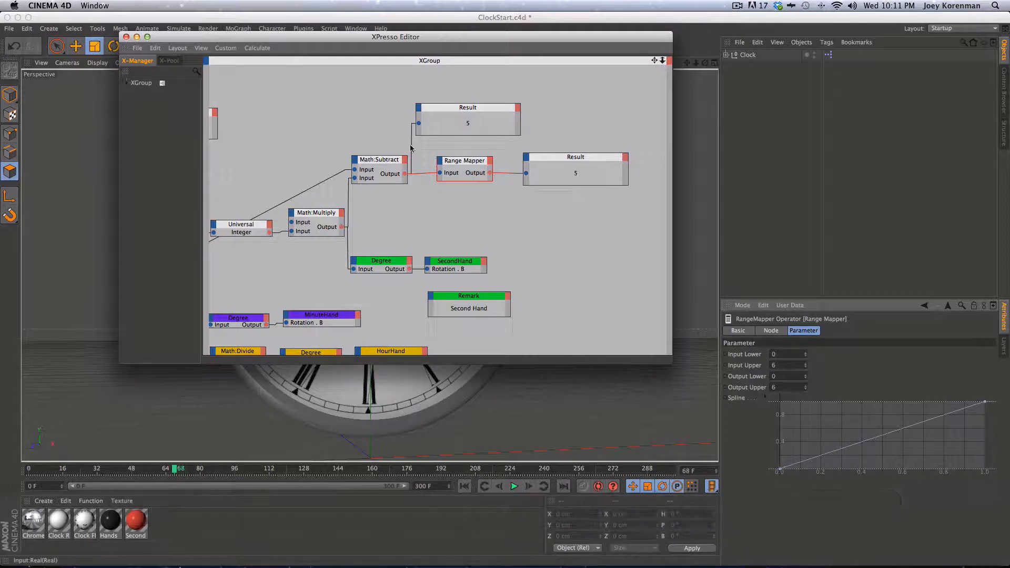
left_click_drag(458, 162, 460, 159)
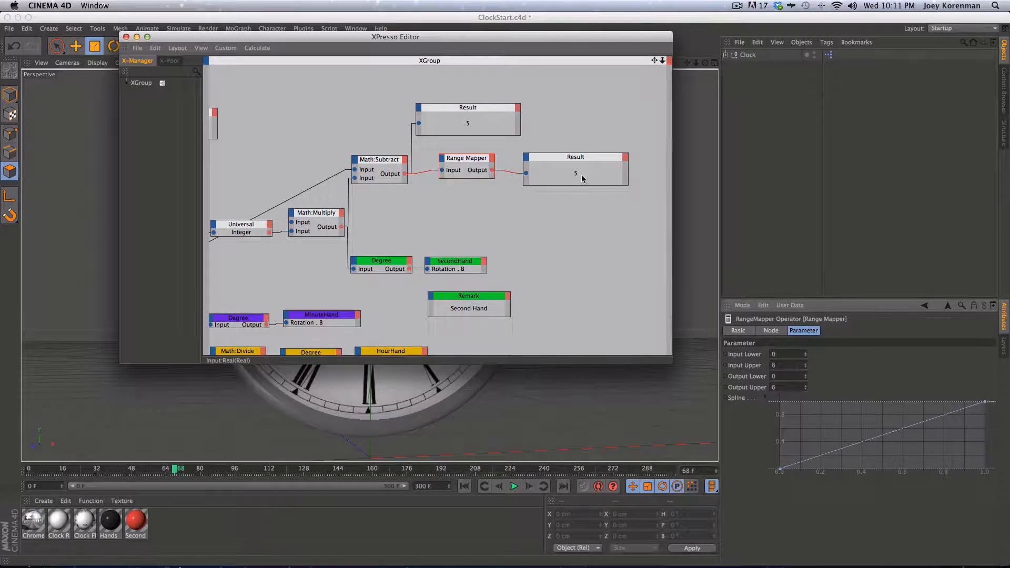
Step: Add a point at about 0.8 across and 0.45 high on the Range Mapper's spline, then step to frame 71 to check the remapping
left_click(940, 417, "alt+super")
left_click_drag(941, 418, 946, 443, "alt+super")
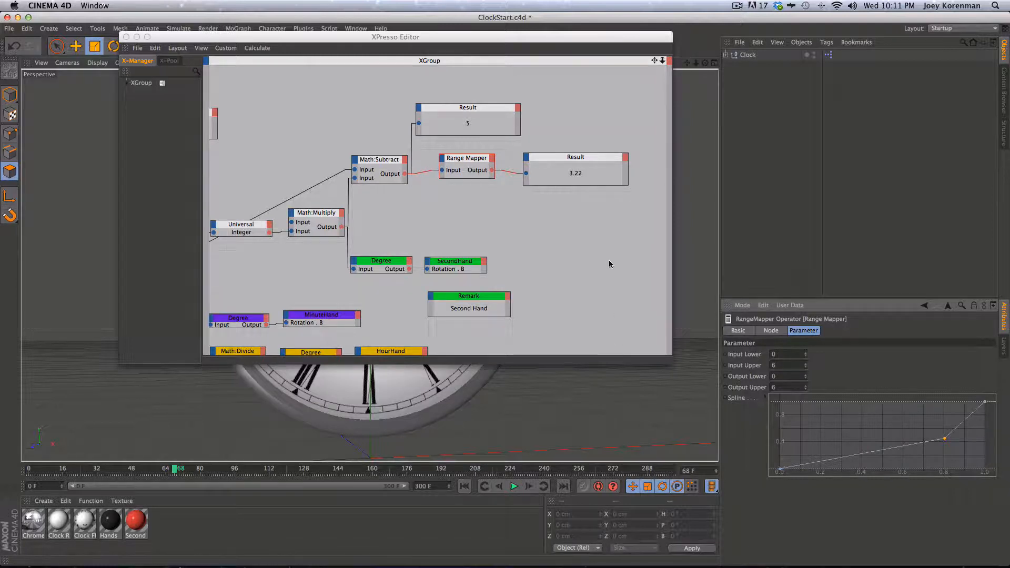
left_click(568, 210)
key("g")
key("g")
key("g")
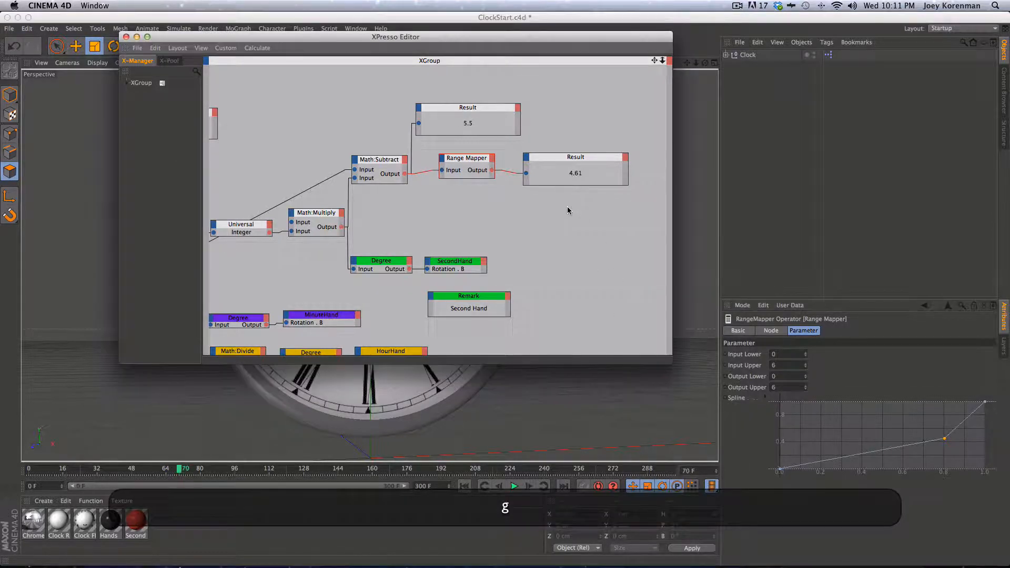
key("g")
key("f")
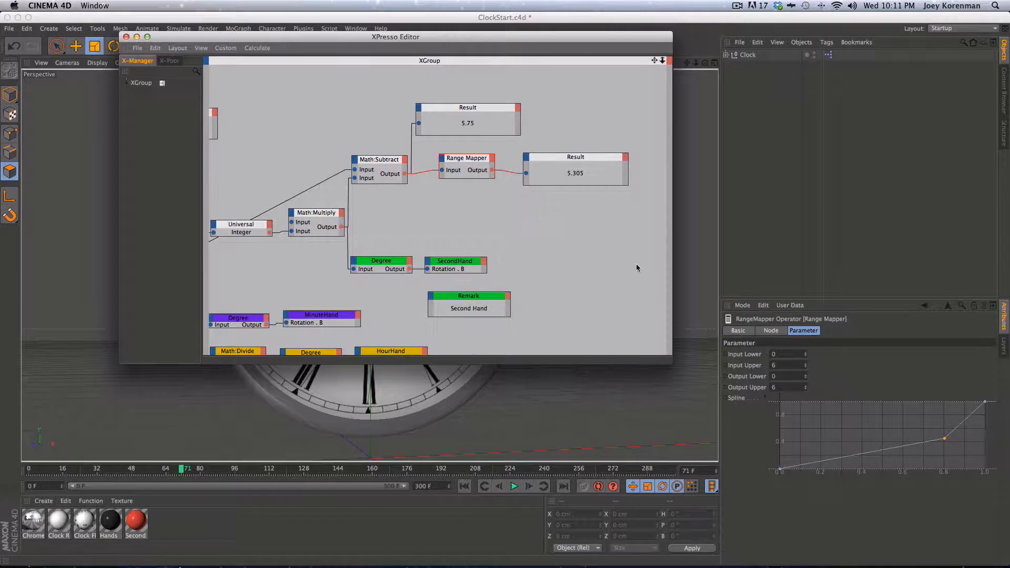
Step: Lower the spline's middle point to 0 at about 0.8 across, then rewind the timeline to frame 0
left_click(945, 441)
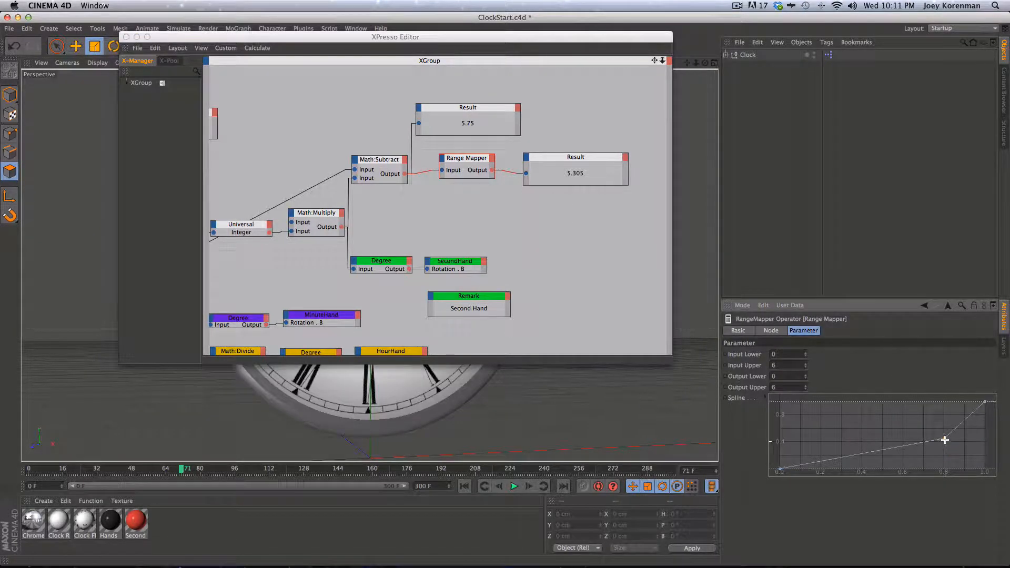
left_click_drag(944, 440, 950, 476)
left_click(563, 166)
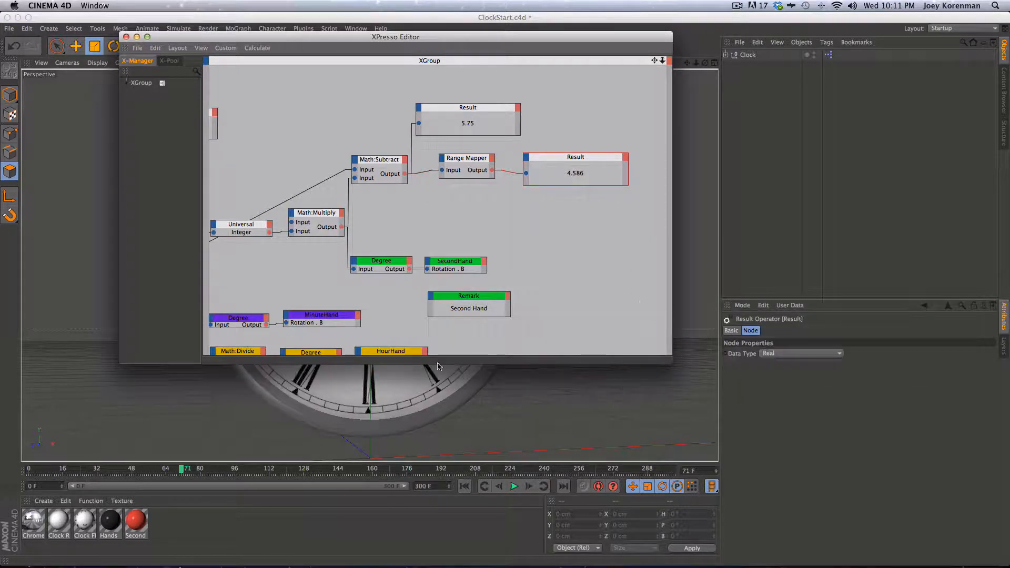
left_click_drag(159, 470, 27, 468)
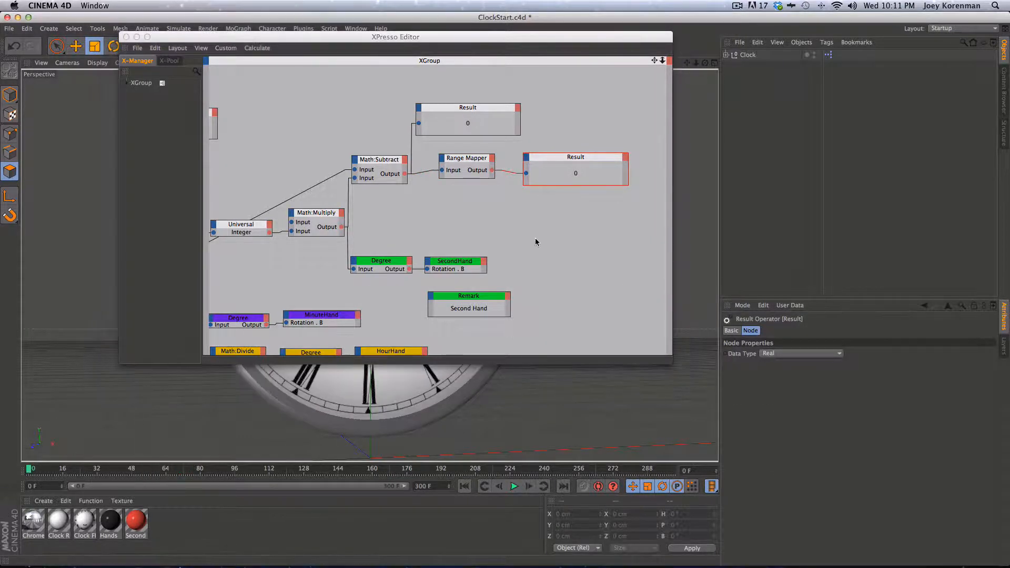
Step: Step frame by frame to frame 23, comparing the Result nodes before and after the Range Mapper
left_click(452, 161)
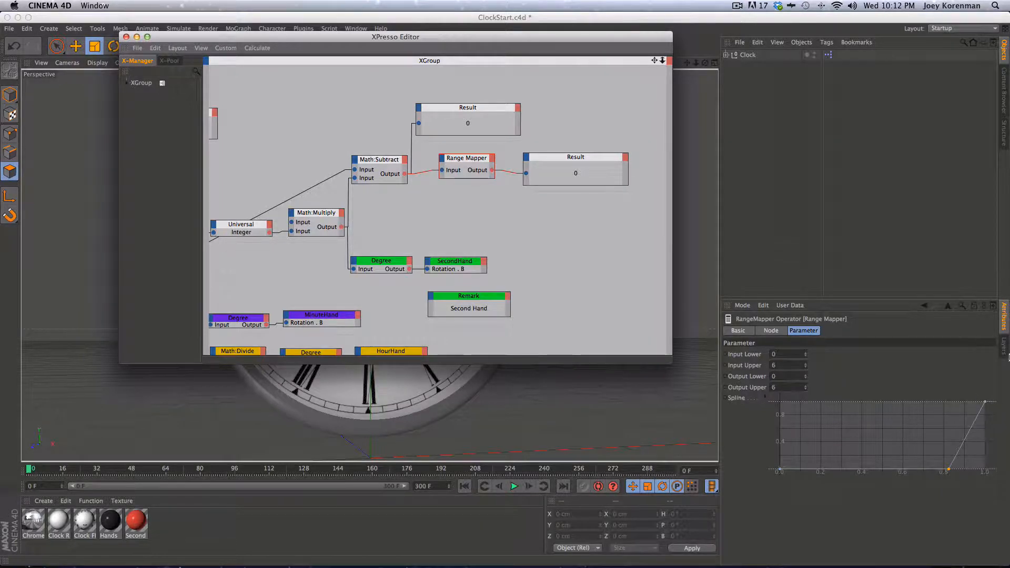
key("g")
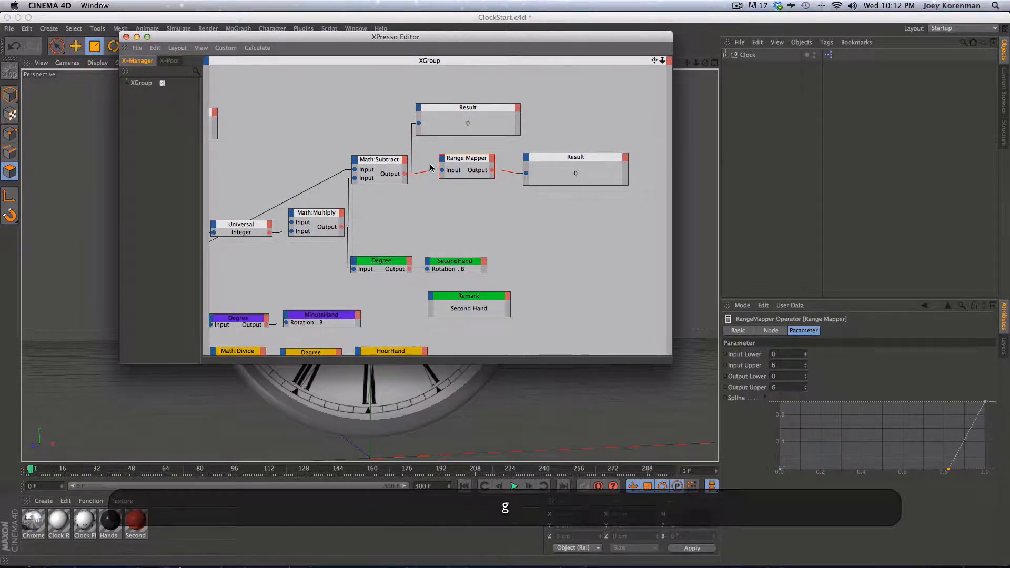
left_click(538, 196)
key("g")
key("g")
key("g")
key("g")
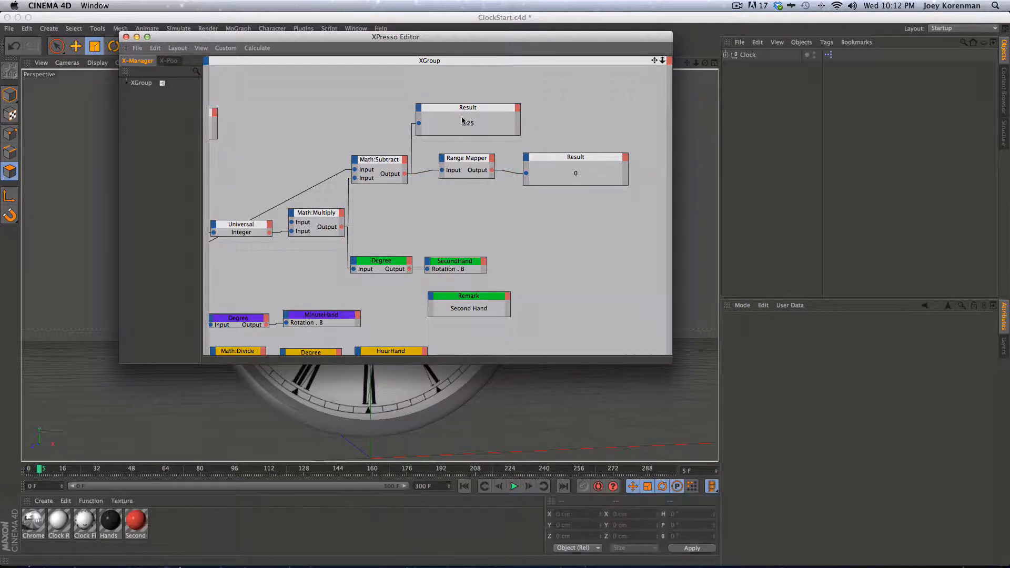
left_click(396, 170)
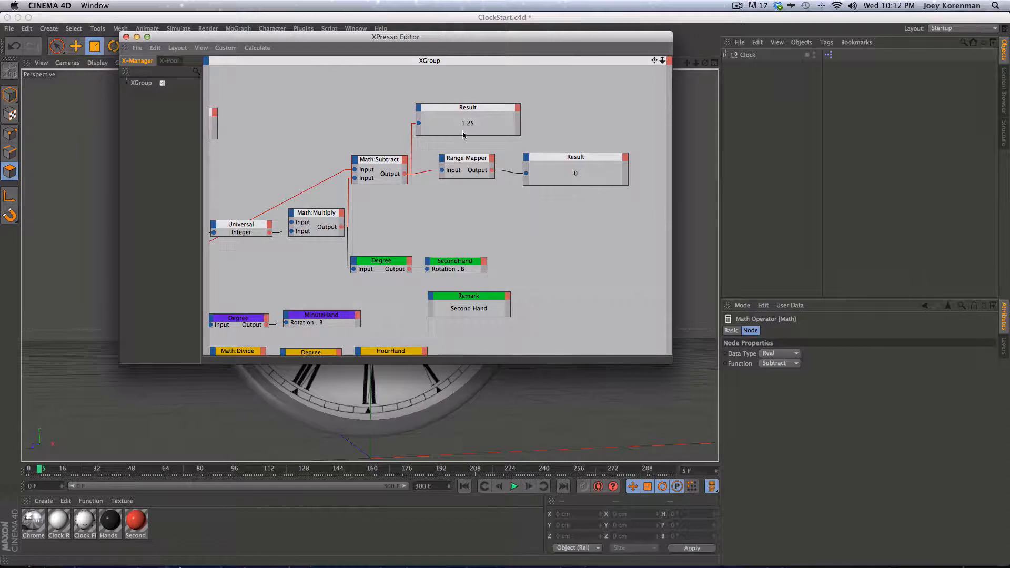
left_click(554, 153)
key("g")
key("g")
key("g")
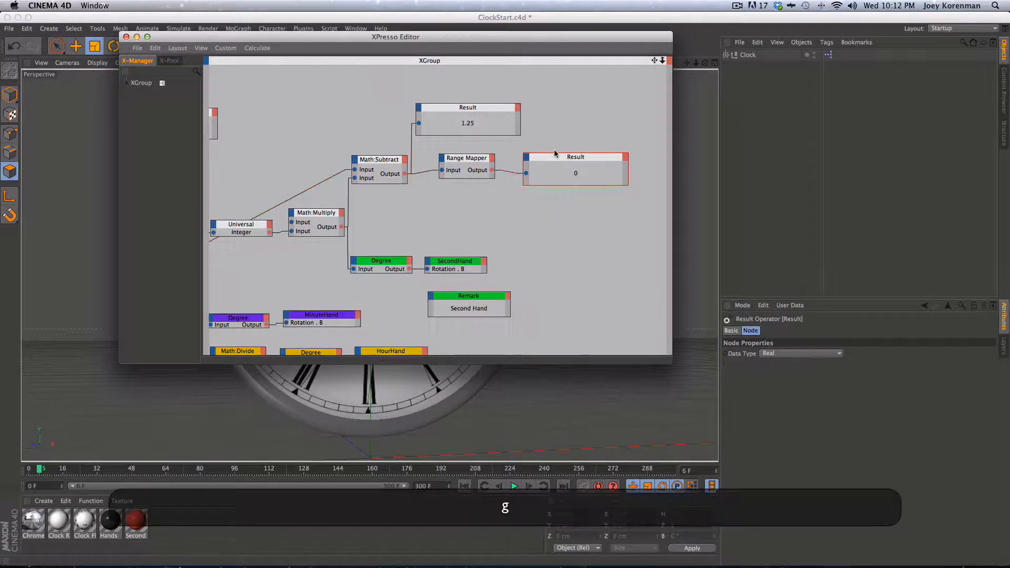
key("g")
key("g")
key("g")
key("g")
key("g")
key("g")
key("g")
key("g")
key("g")
key("g")
key("g")
key("g")
key("g")
key("g")
key("g")
left_click(647, 243)
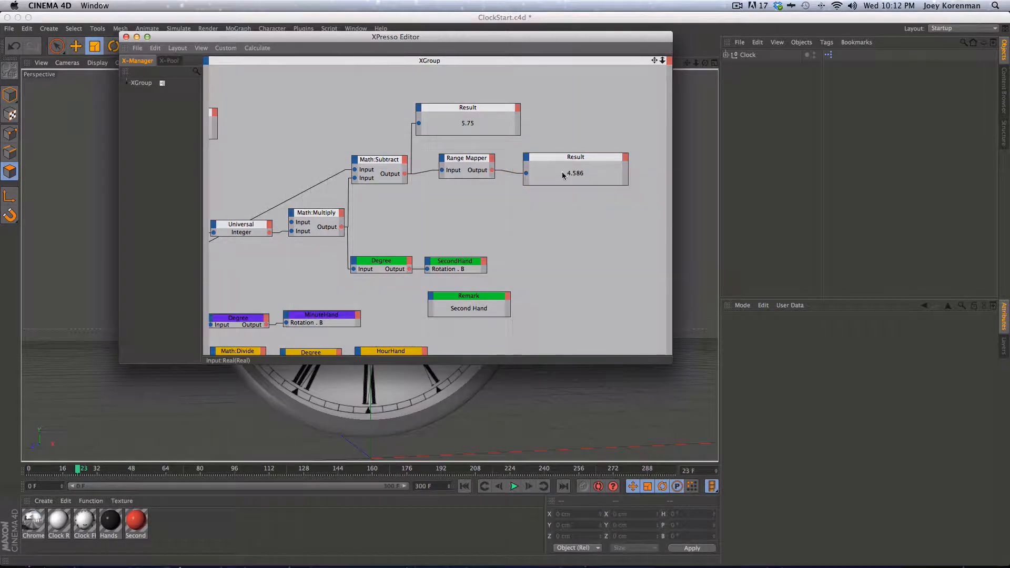
Step: Move the Range Mapper's Result node up beside the Math:Subtract Result node
left_click_drag(566, 158, 573, 103)
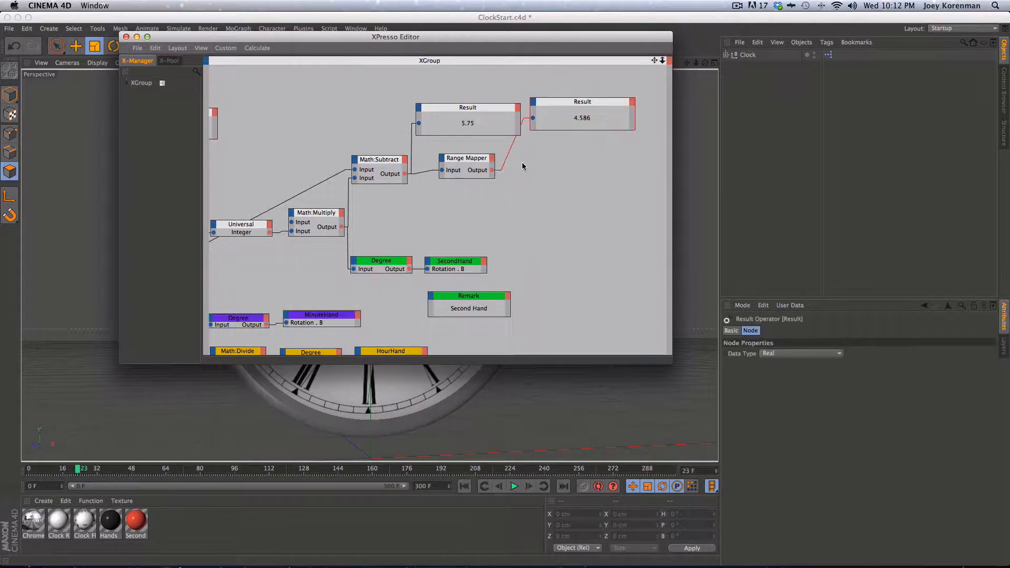
key("2")
mouse_move(470, 198)
left_mouse_down()
mouse_move(468, 222)
mouse_move(479, 211)
left_mouse_up()
key("1")
left_click_drag(479, 211, 526, 215)
Step: Review the parameters of the Range Mapper and Math:Multiply nodes and how they feed the second hand
left_click(485, 175)
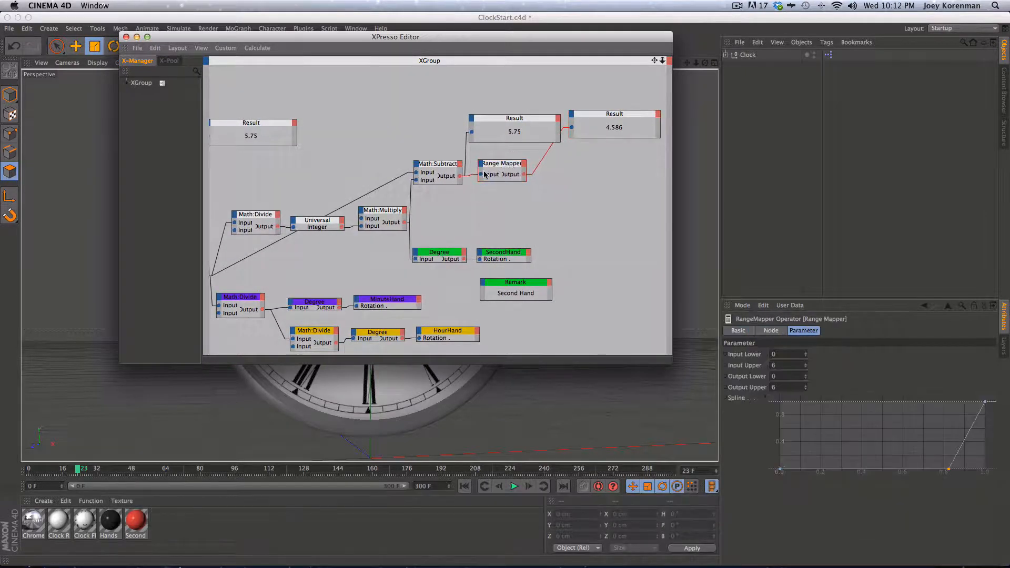
key("1")
left_click_drag(497, 213, 509, 197)
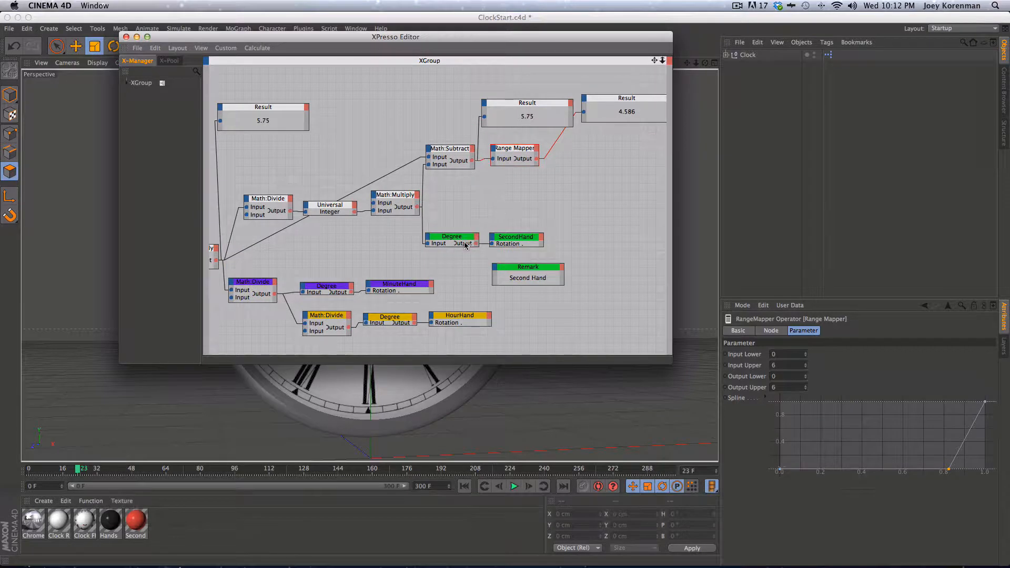
left_click(403, 197)
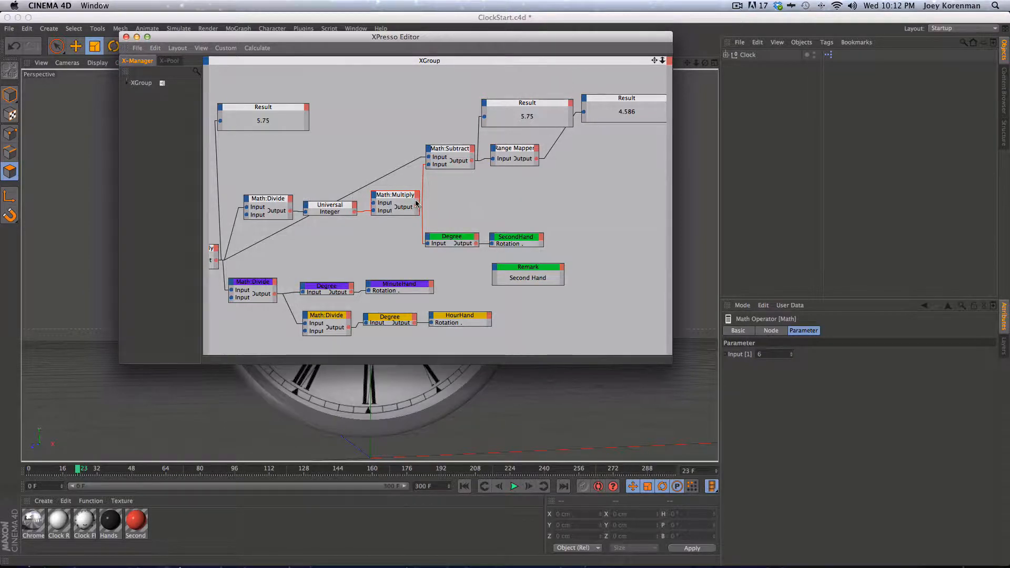
left_click(510, 183)
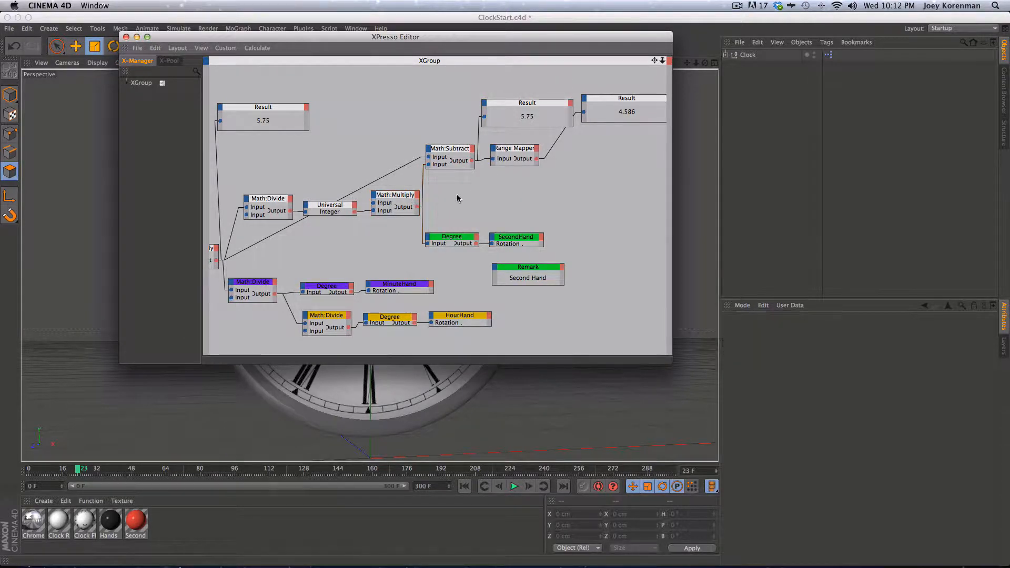
left_click(395, 195)
left_click(522, 150)
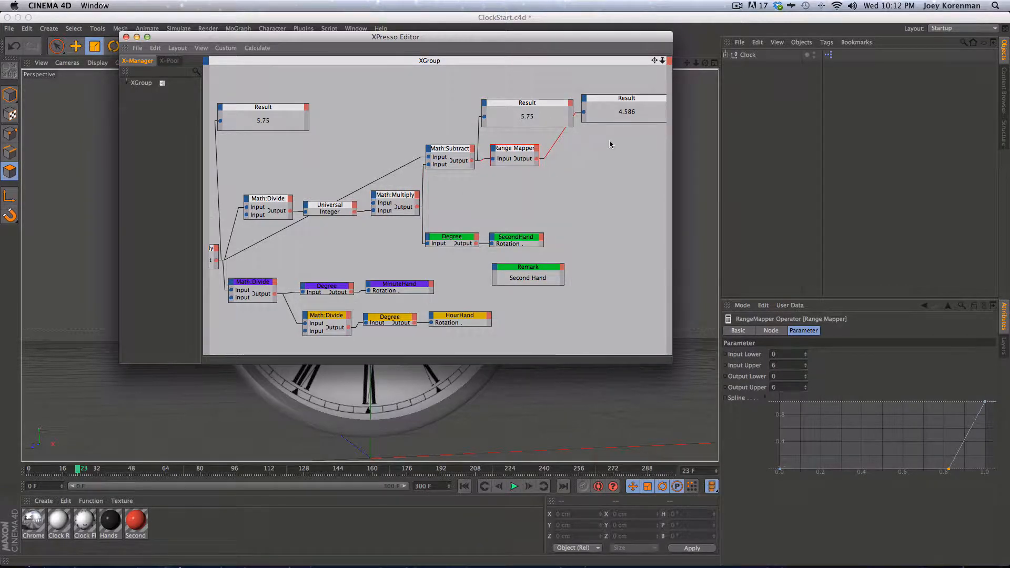
Step: Delete all three Result nodes from the XGroup
left_click(627, 107)
key("BackSpace")
left_click(537, 111)
key("BackSpace")
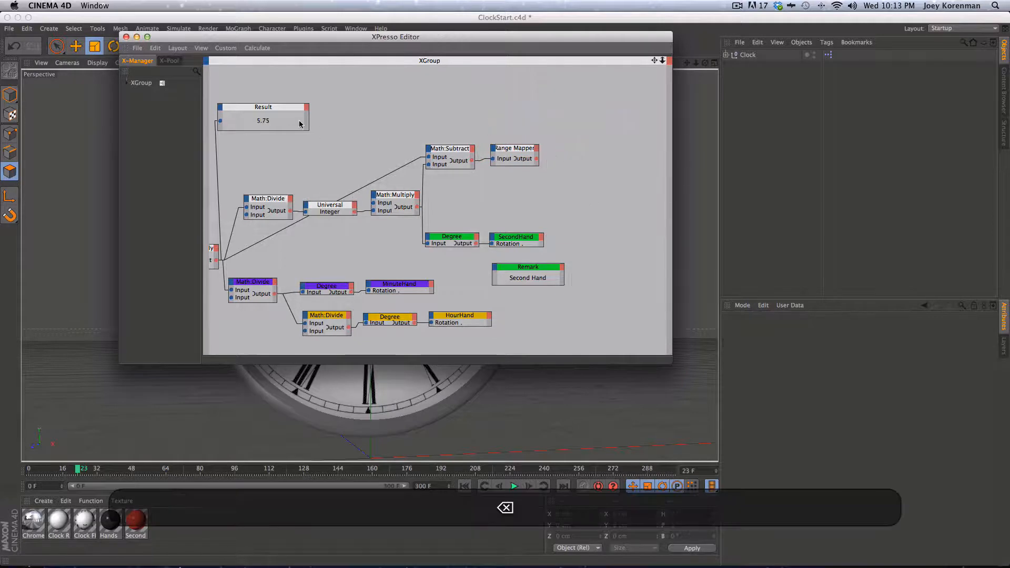
left_click(300, 124)
key("BackSpace")
Step: Create a Math:Add node beside the Range Mapper and connect the Range Mapper and Math:Multiply outputs to its two inputs
right_click(592, 170)
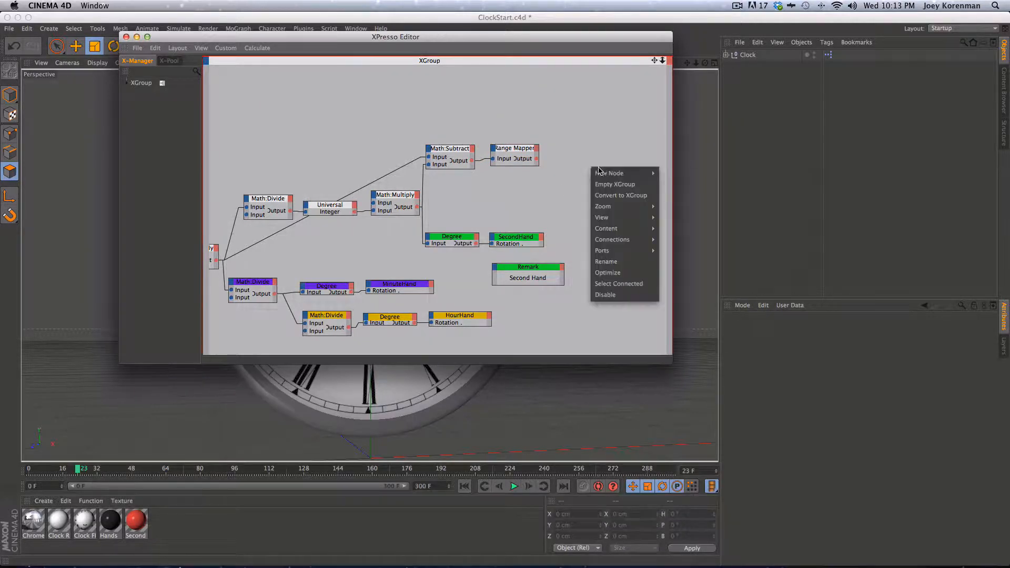
mouse_move(647, 178)
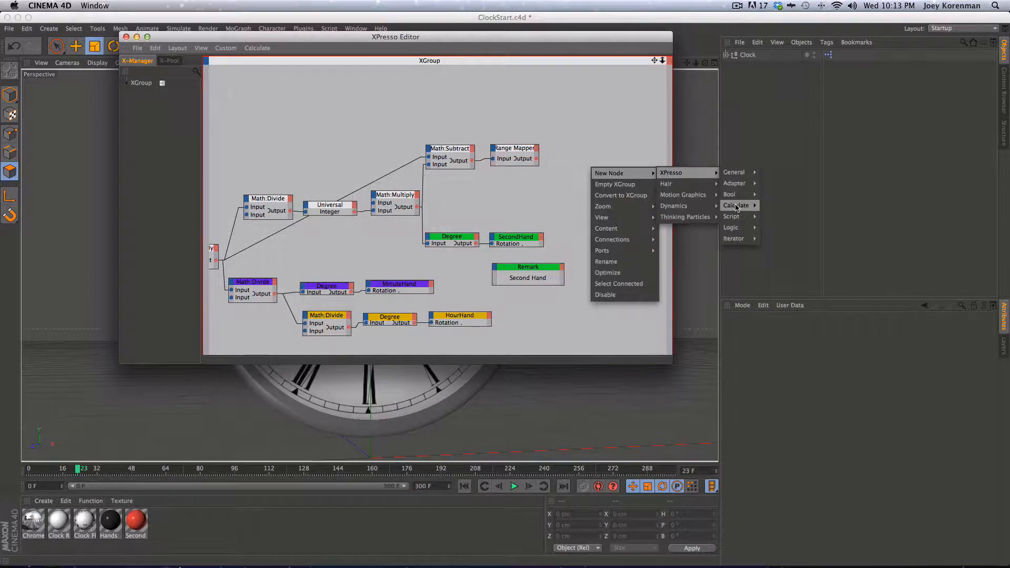
mouse_move(737, 206)
left_click(776, 326)
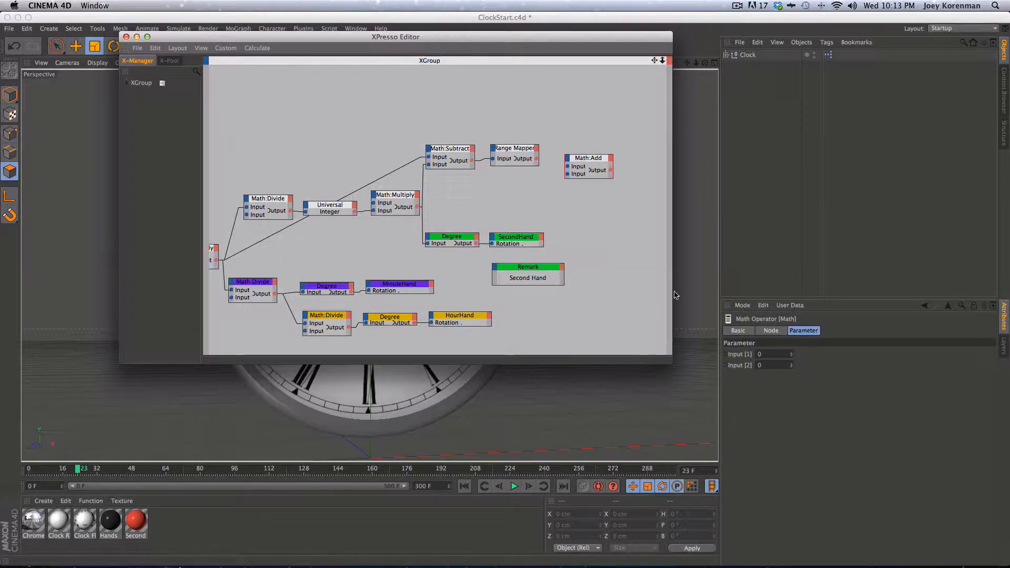
left_click(783, 333)
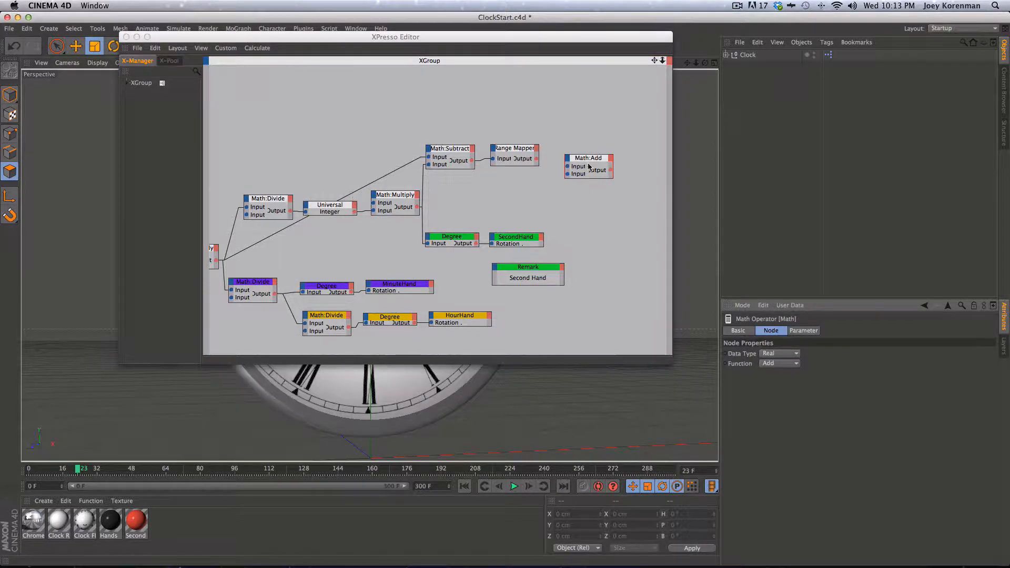
left_click_drag(589, 166, 560, 174)
left_click(419, 207)
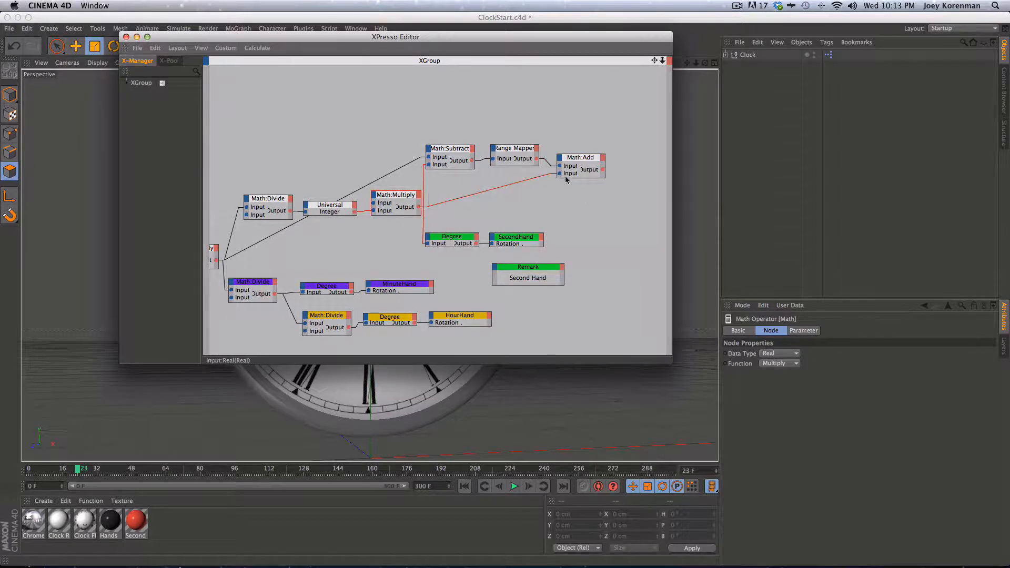
Step: Move the green Degree and SecondHand nodes beside Math:Add and feed the Math:Add output into Degree instead of the Math:Multiply output
middle_click_drag(579, 201, 511, 195, "alt")
left_click_drag(366, 230, 373, 230)
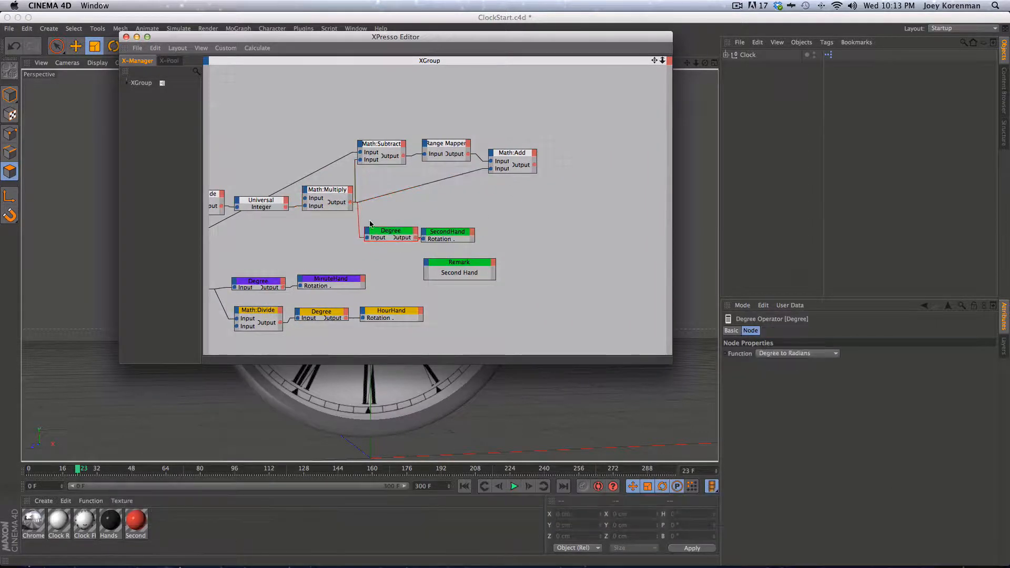
left_click(359, 216)
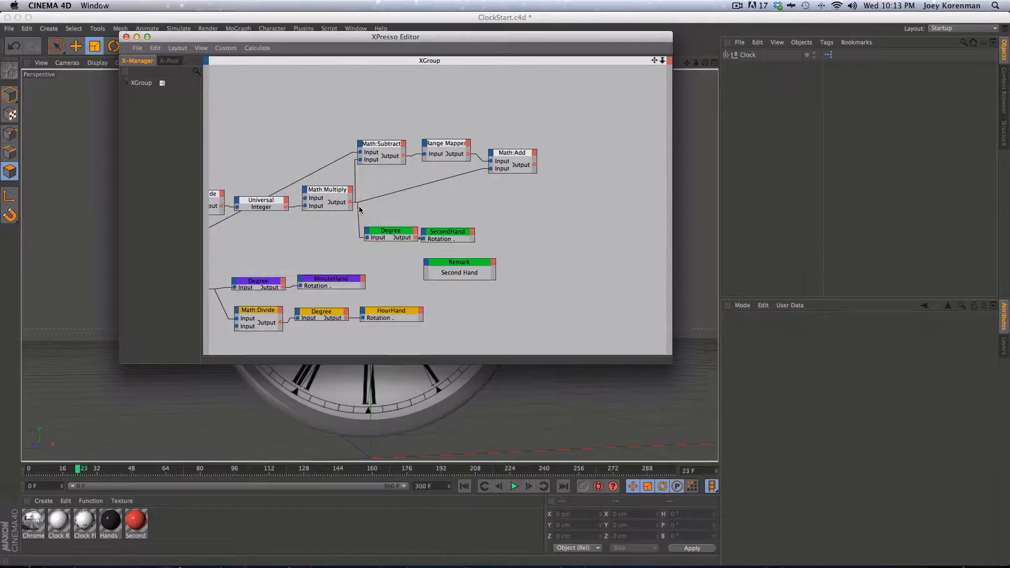
left_click_drag(350, 219, 492, 248)
left_click_drag(394, 228, 616, 159)
left_click(575, 182)
left_click(596, 191)
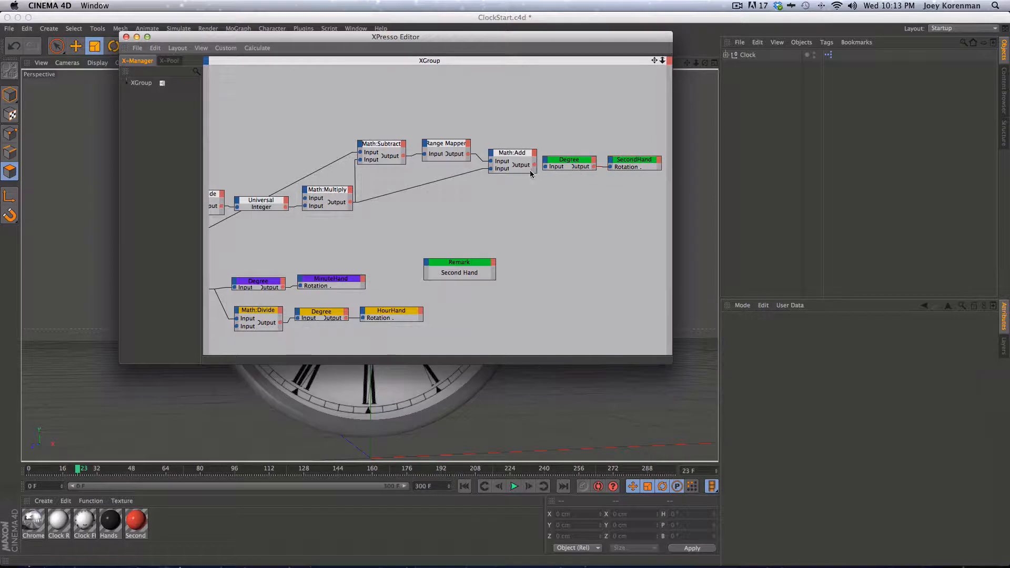
left_click_drag(535, 164, 545, 167)
Step: Close the node editor and play the animation to check the second hand's ticking motion
left_click(126, 38)
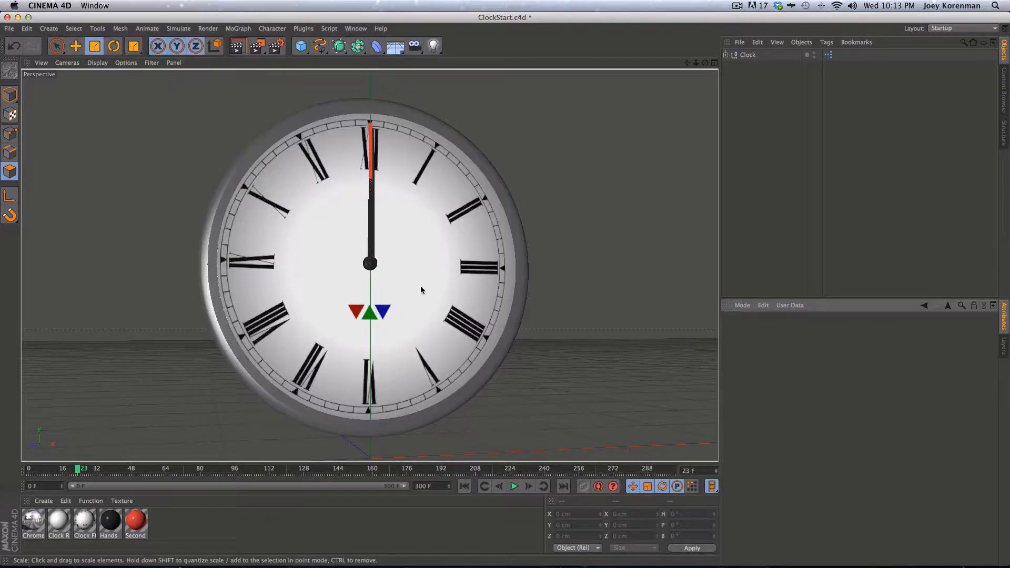
key("F8")
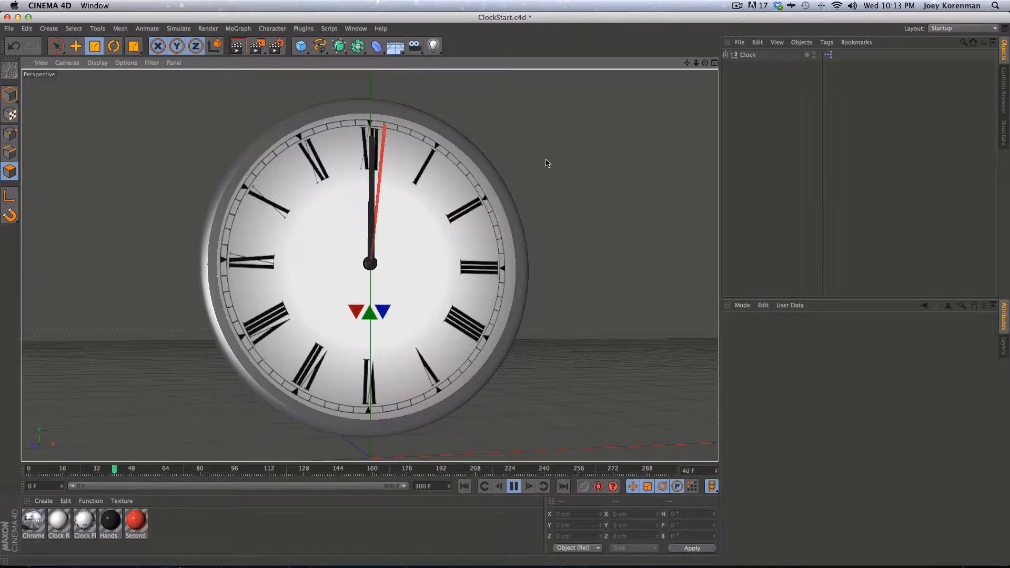
left_click(515, 486)
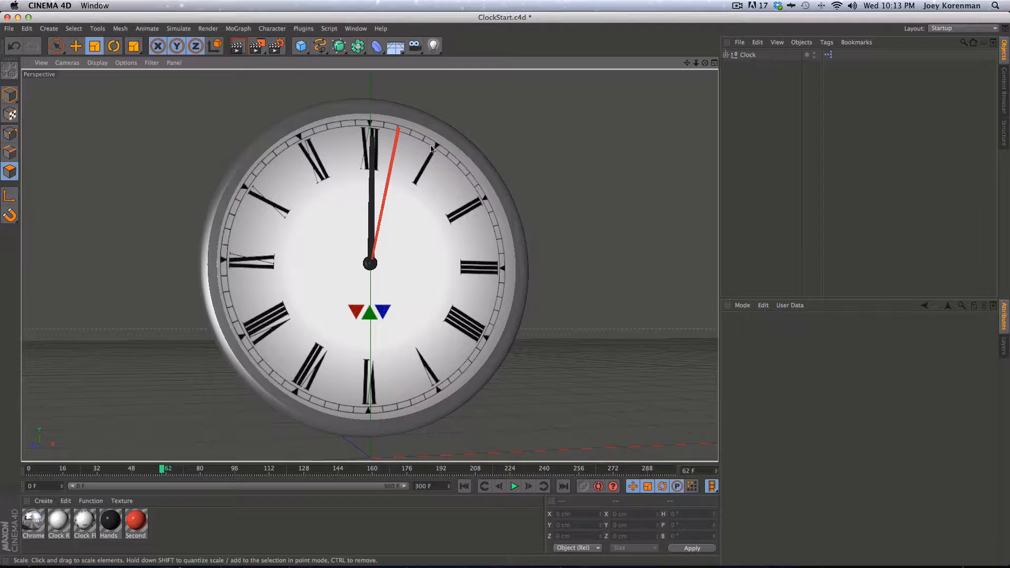
left_click(750, 57)
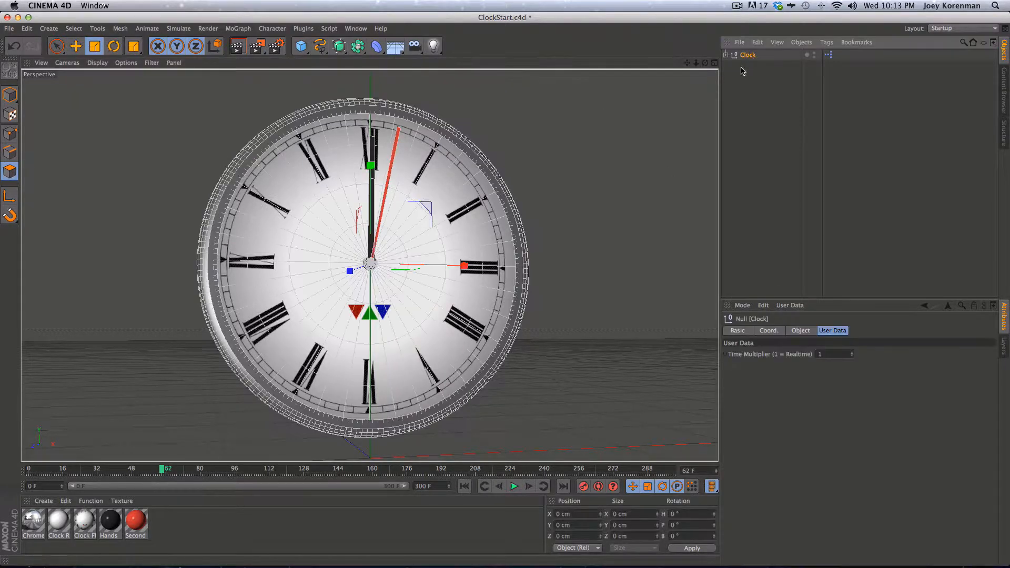
left_click(781, 95)
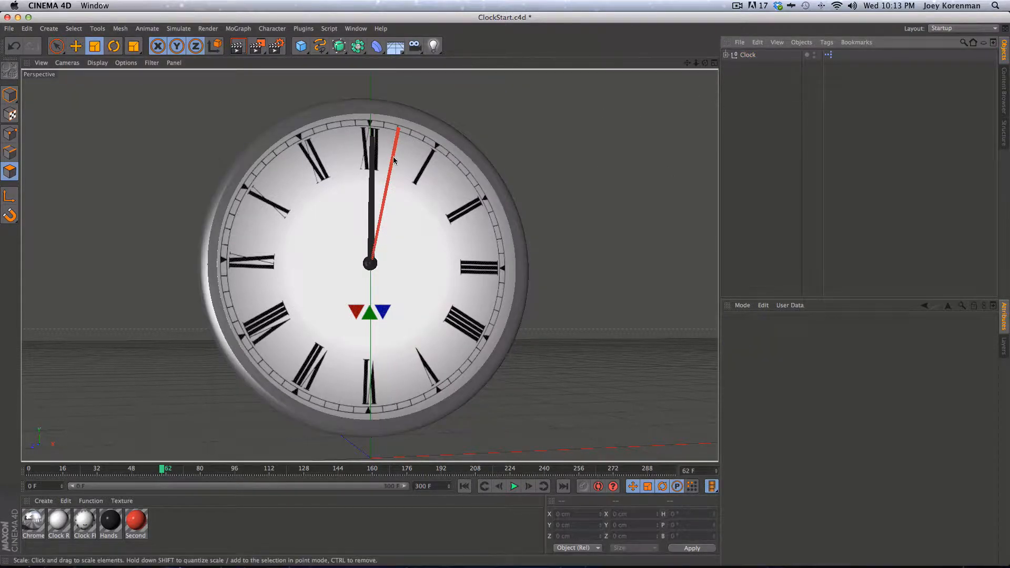
Step: Reopen the clock's XPresso setup and review the Range Mapper's range values and spline parameters
double_click(829, 55)
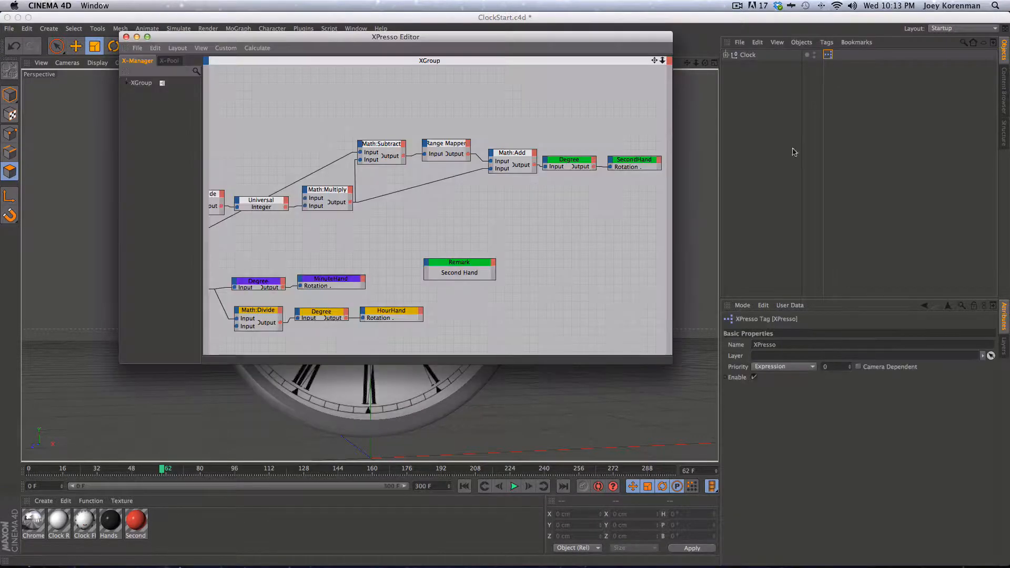
left_click(524, 257)
left_click(445, 144)
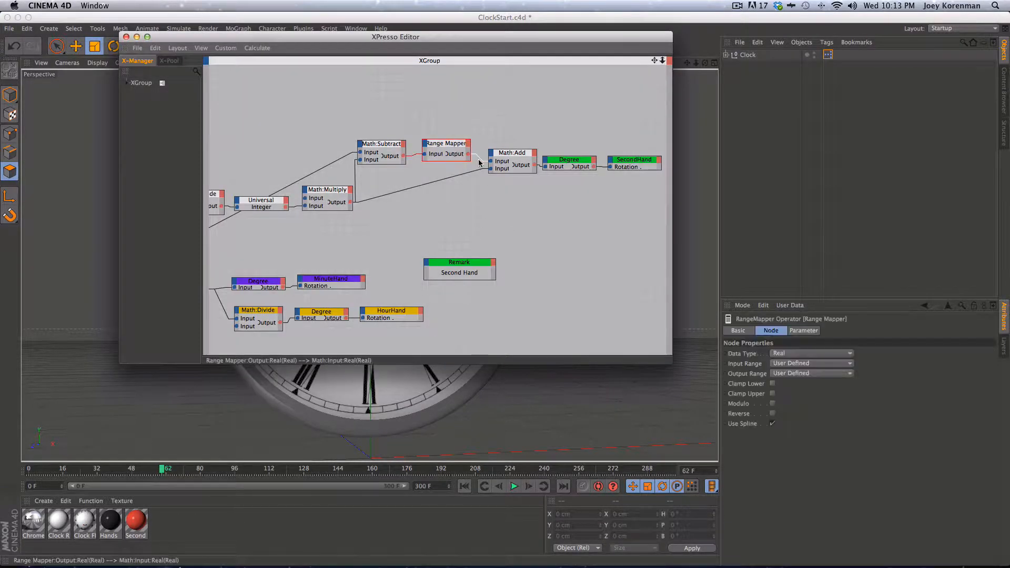
left_click(803, 331)
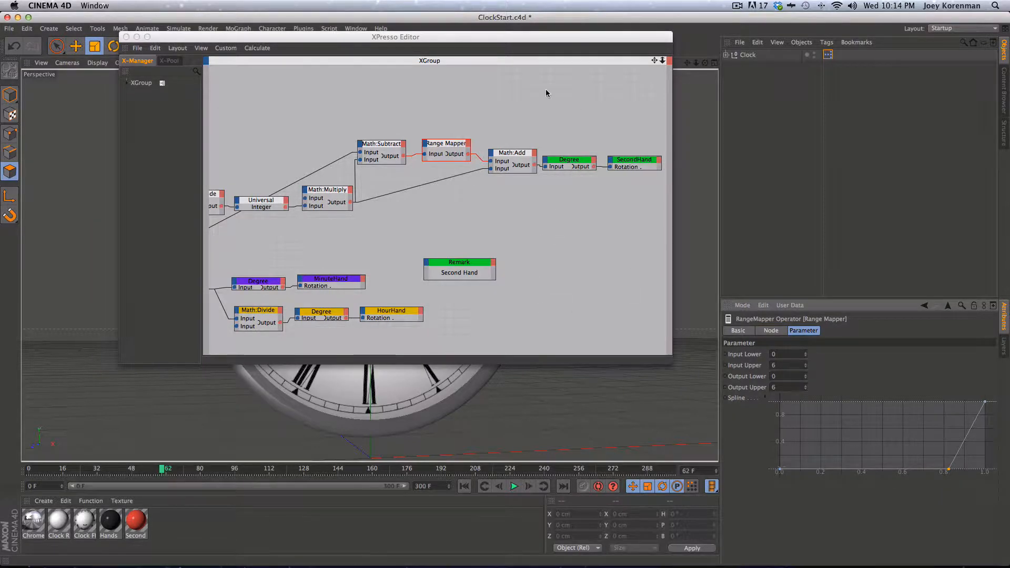
left_click_drag(542, 36, 473, 59)
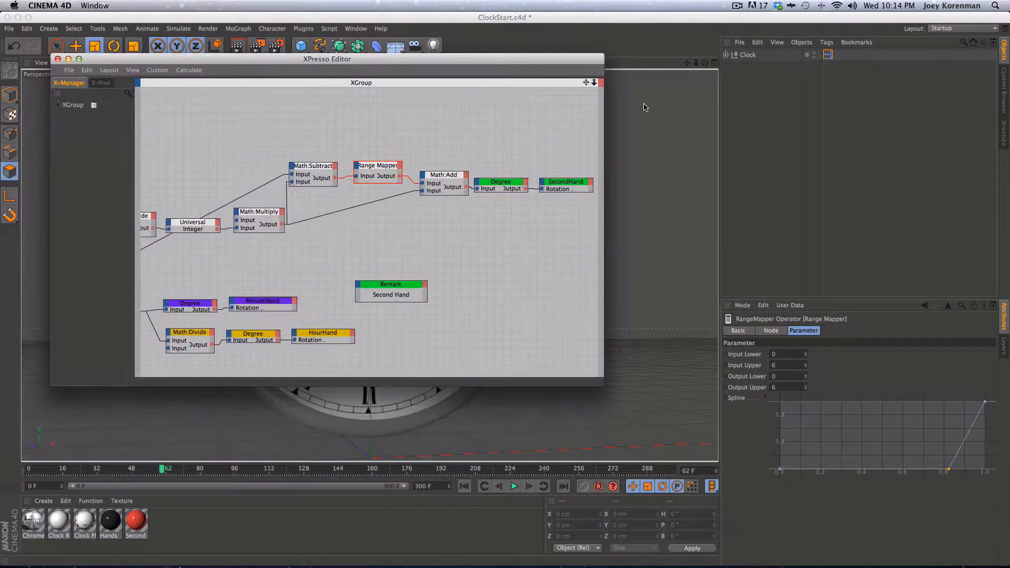
left_click(747, 56)
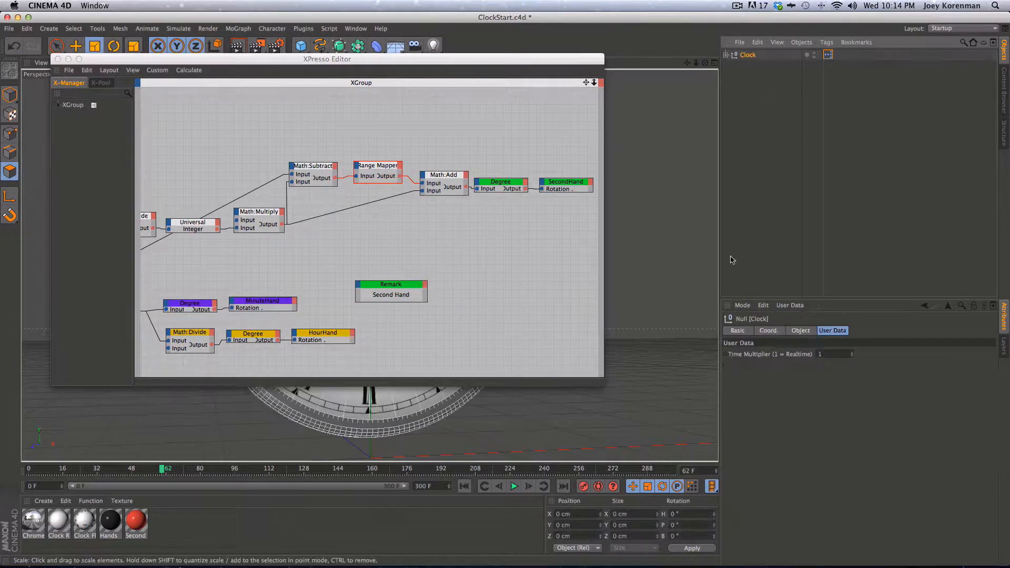
left_click(790, 305)
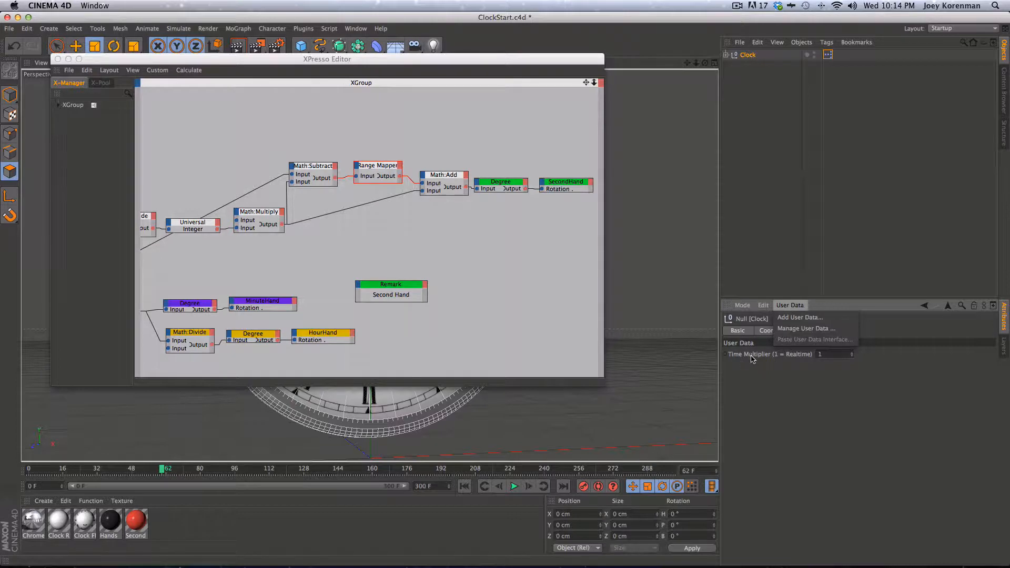
left_click(807, 329)
left_click_drag(727, 179, 613, 124)
left_click(535, 159)
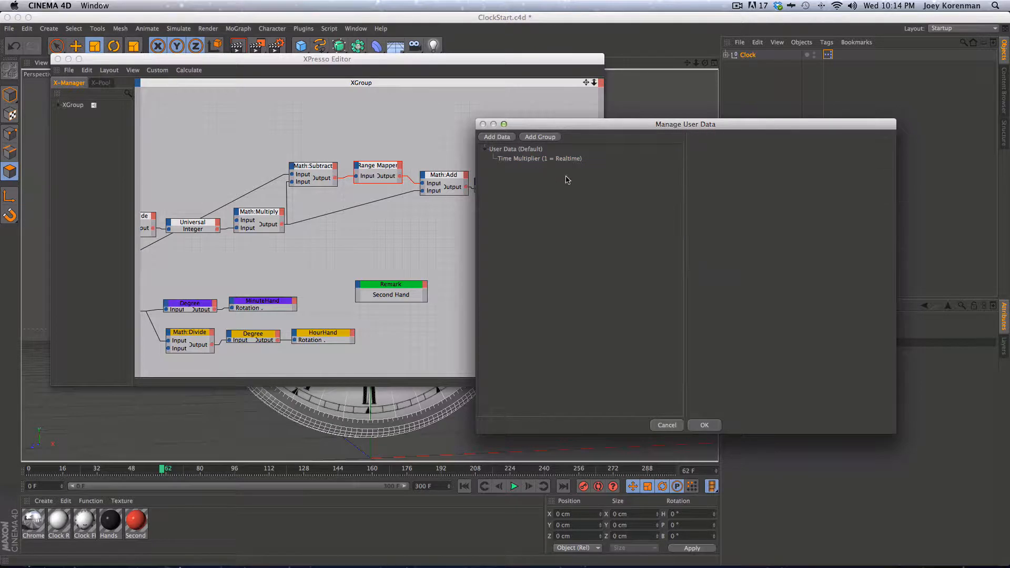
left_click(499, 138)
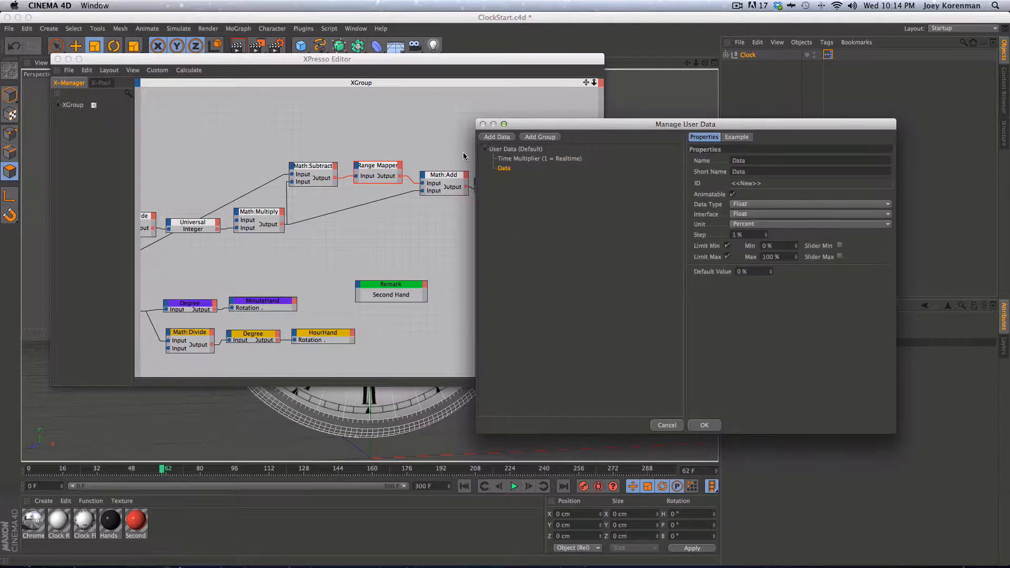
left_click(767, 162)
type("Second ")
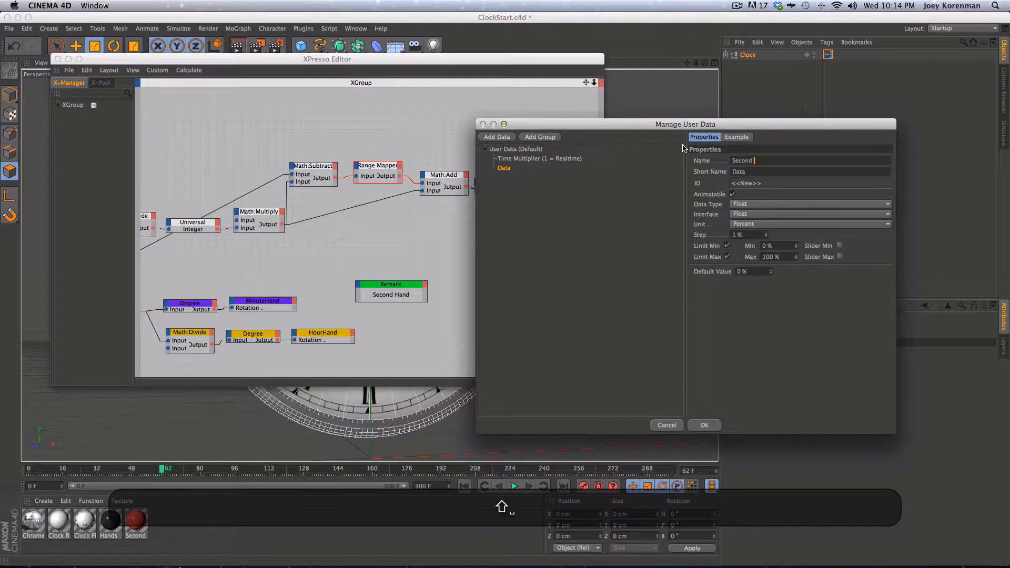
type("Hand Spline")
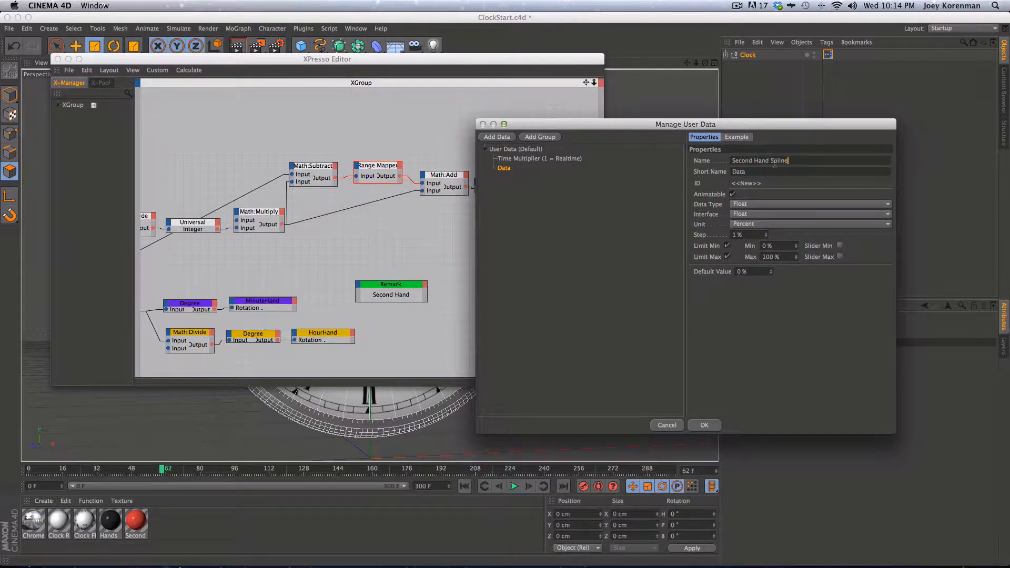
left_click_drag(770, 160, 733, 161)
key("Return")
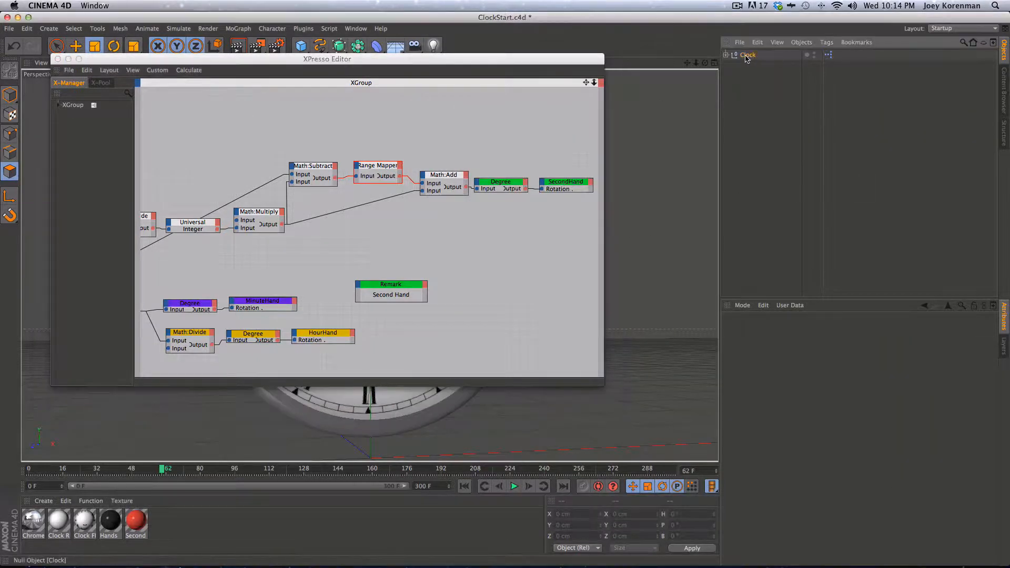
Step: Add a user data group named Second Hand to the Clock null
left_click(747, 55)
left_click(791, 306)
left_click(798, 330)
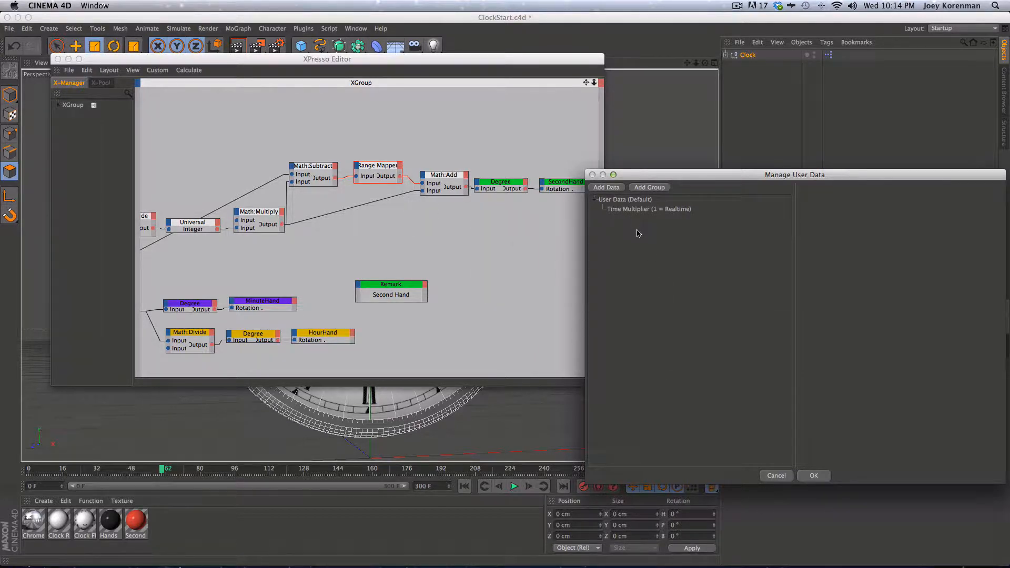
left_click(656, 187)
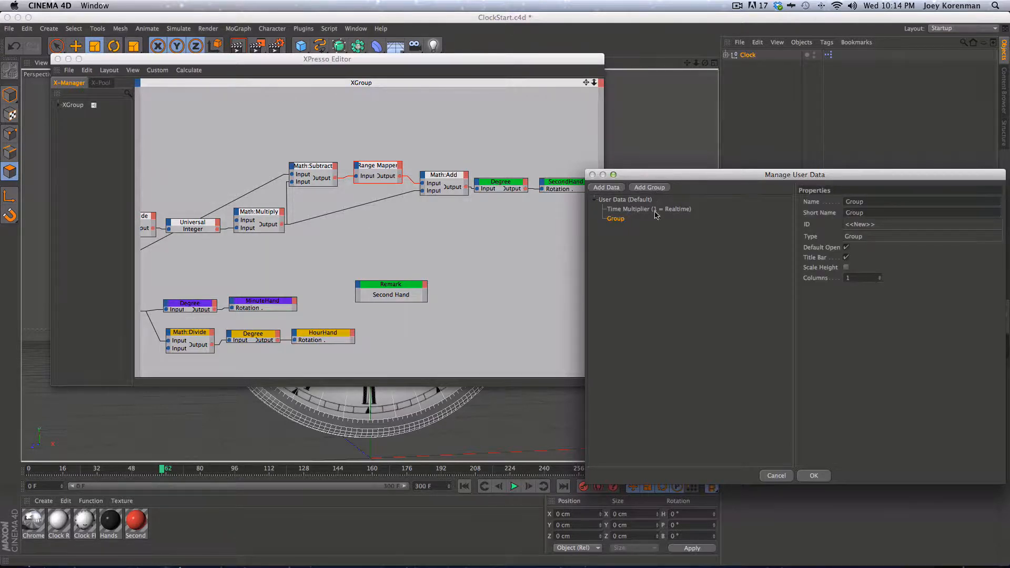
type("Second")
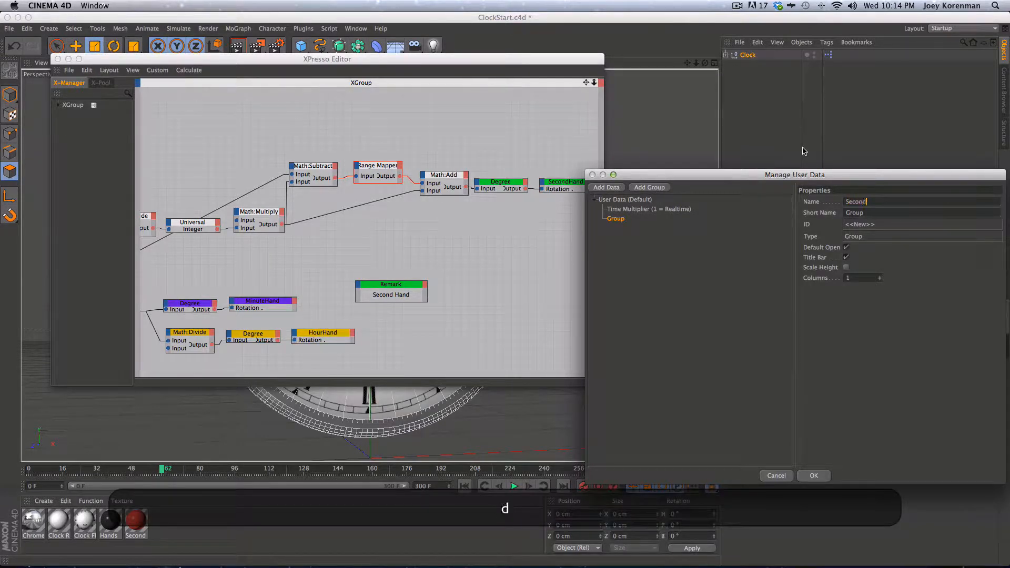
type(" Hand")
key("Return")
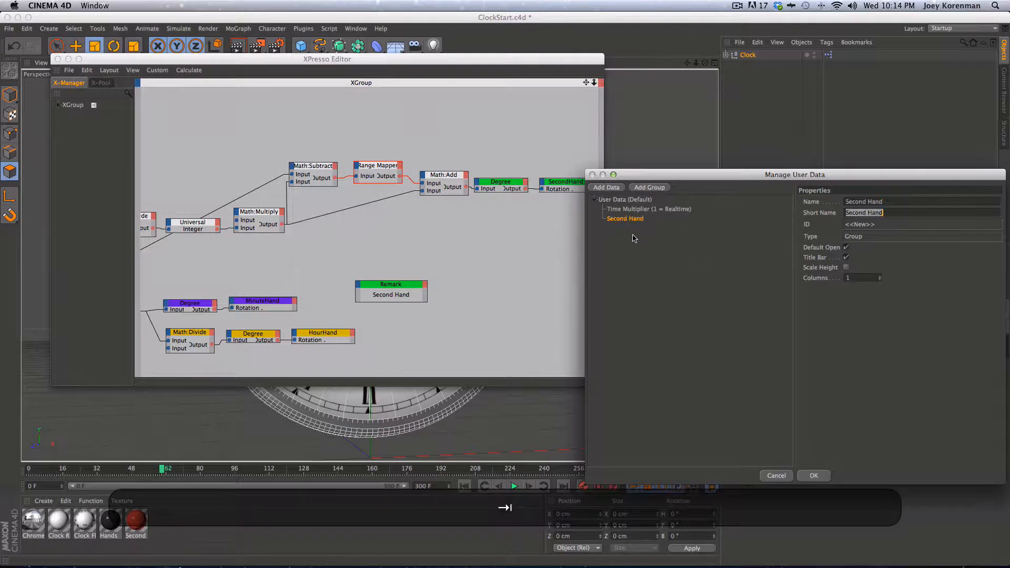
Step: Add a user data entry named Spline inside the Second Hand group and set its data type to Spline
left_click(608, 188)
left_click(606, 220)
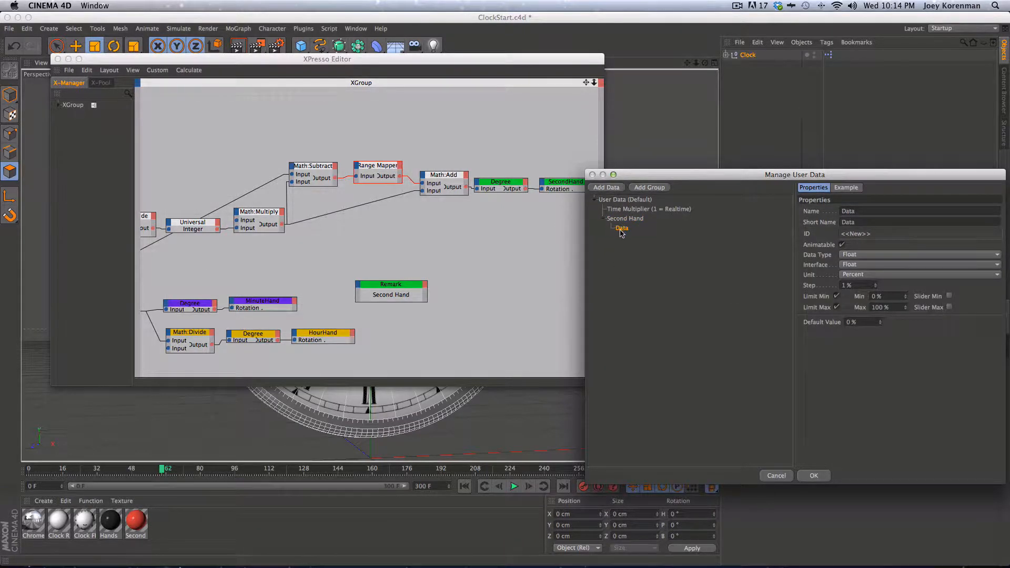
double_click(848, 211)
type("Spline")
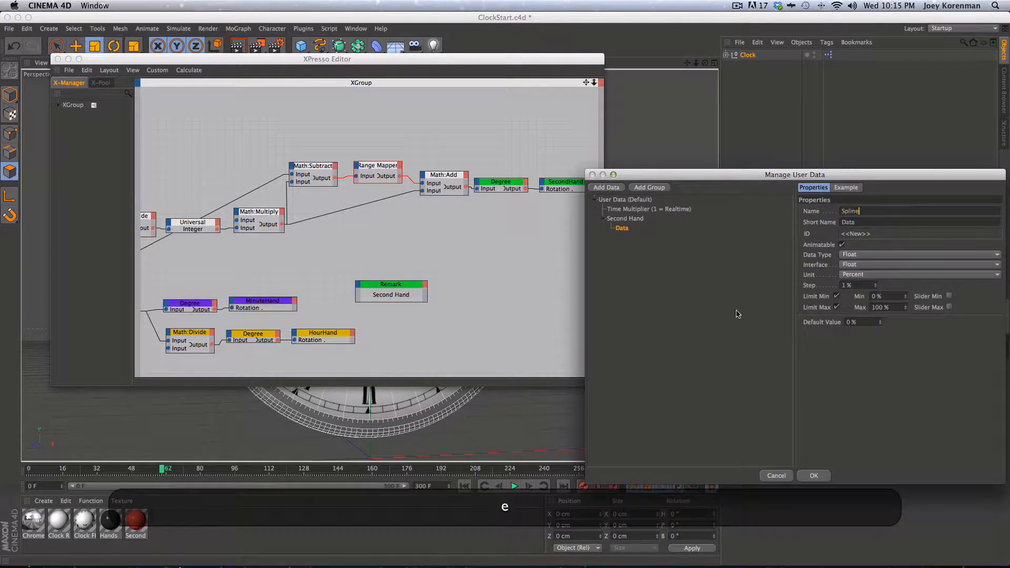
key("Tab")
left_click(864, 255)
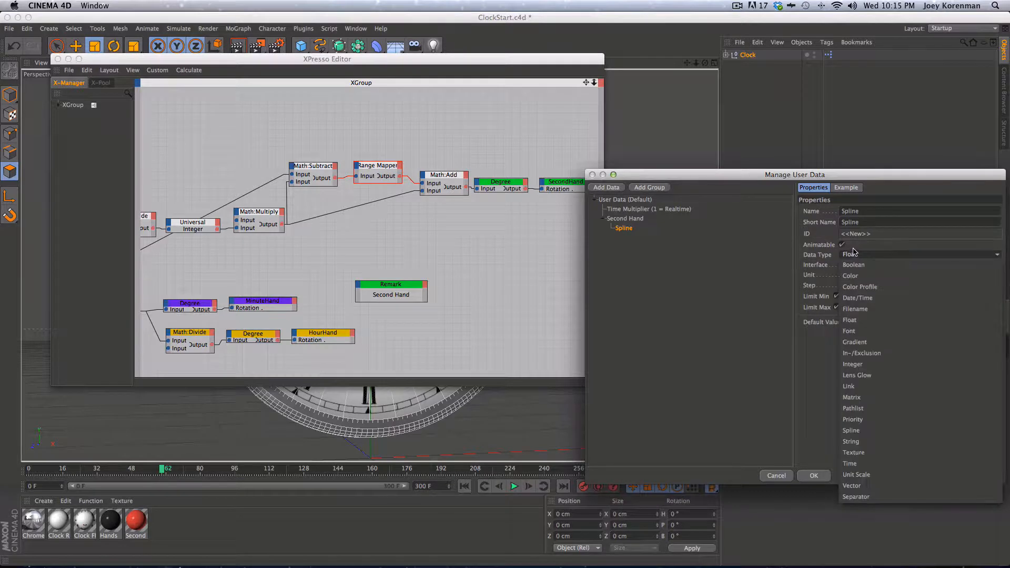
left_click(875, 431)
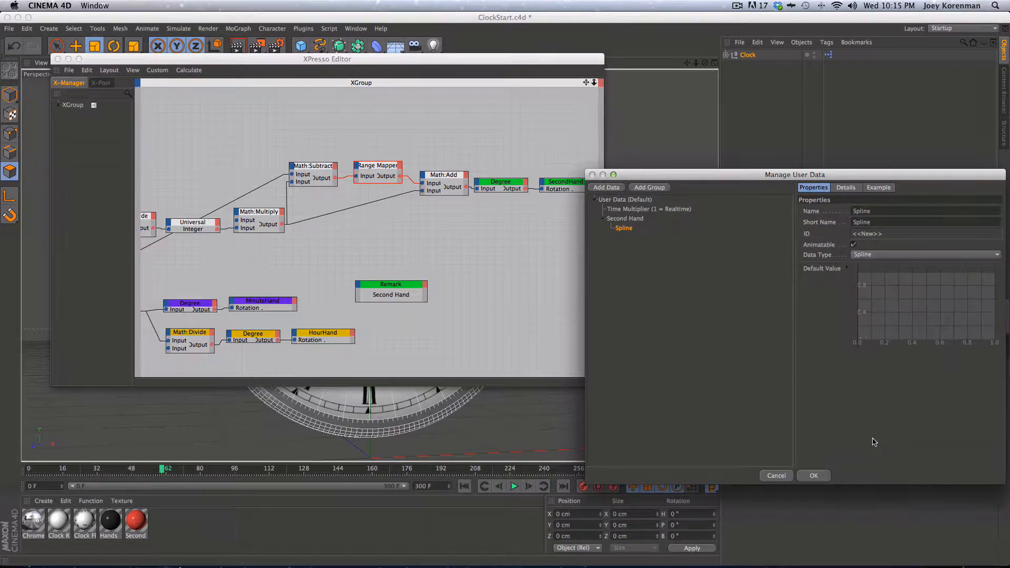
Step: Apply the Linear preset to the Spline entry's default curve and accept the Clock's user data changes
right_click(893, 301)
mouse_move(944, 452)
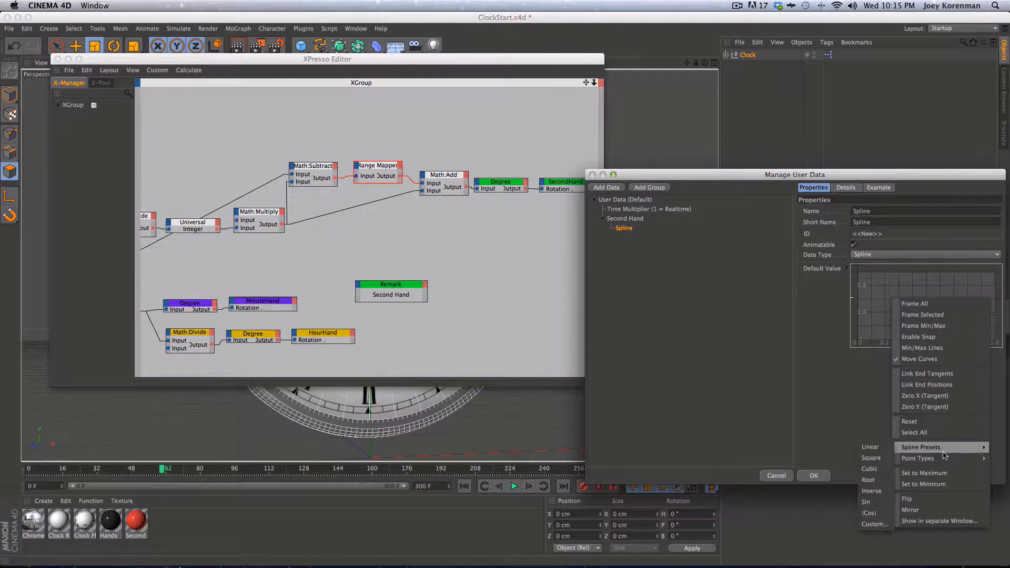
left_click(871, 446)
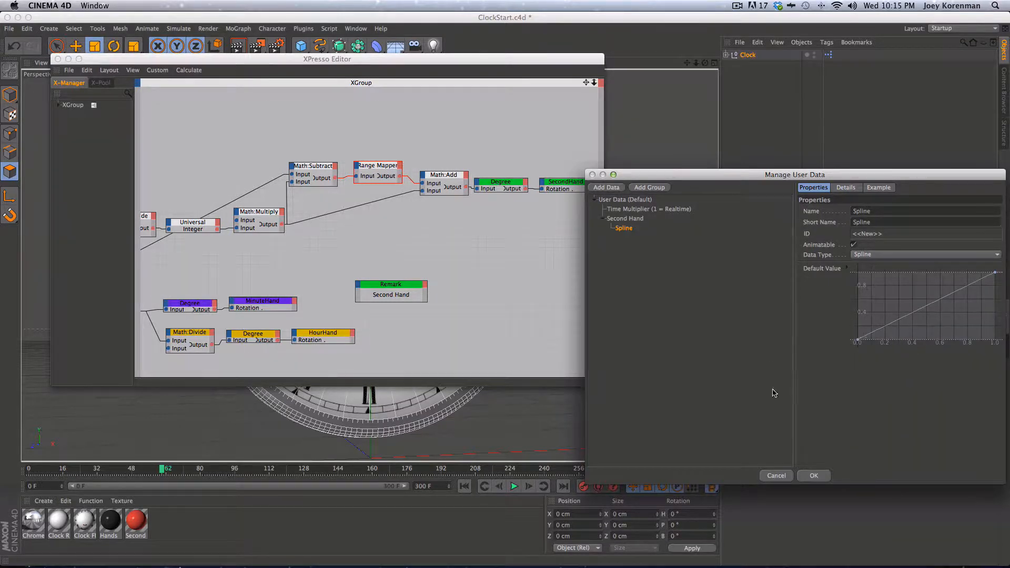
left_click(815, 476)
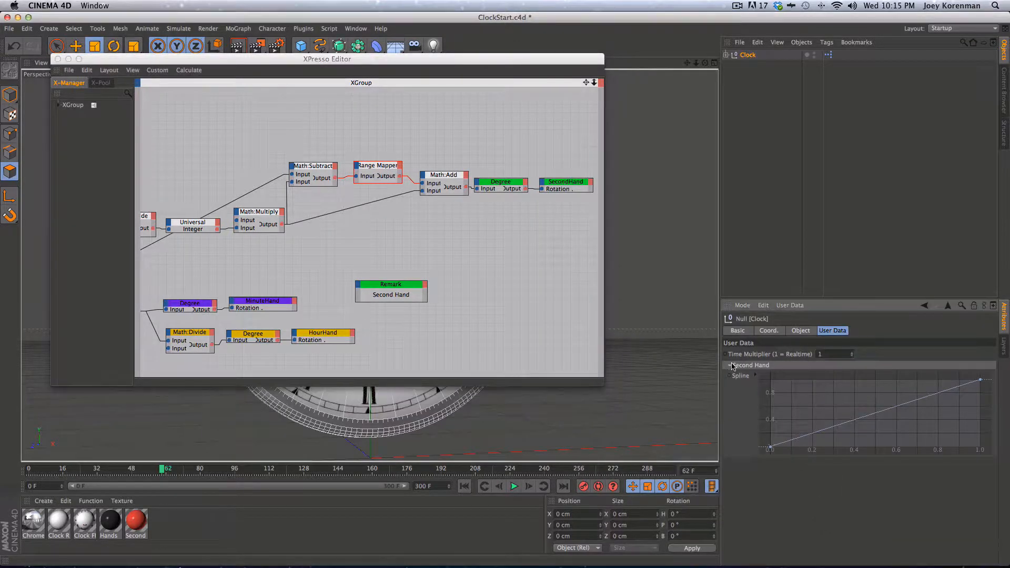
left_click(731, 365)
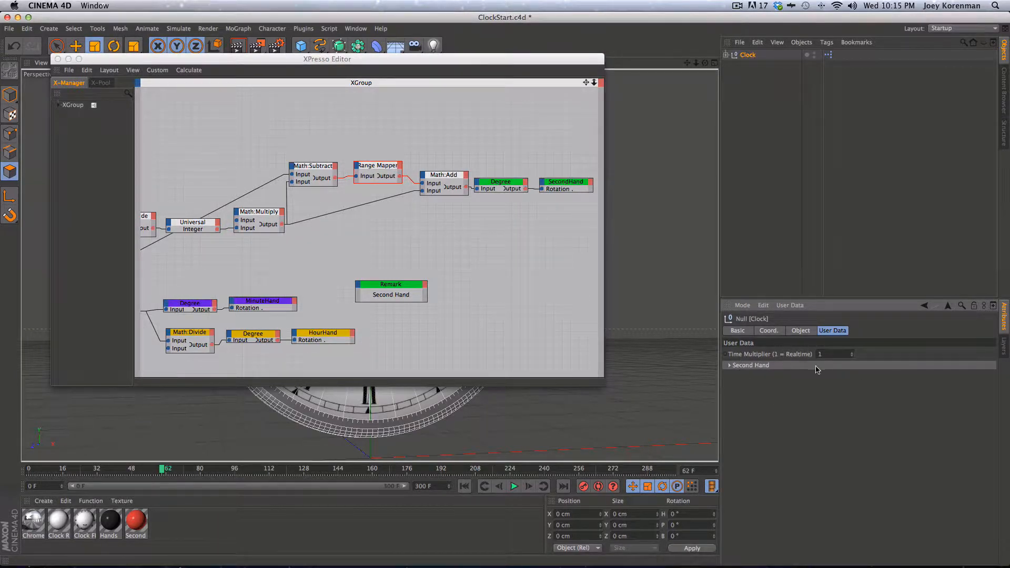
left_click(729, 366)
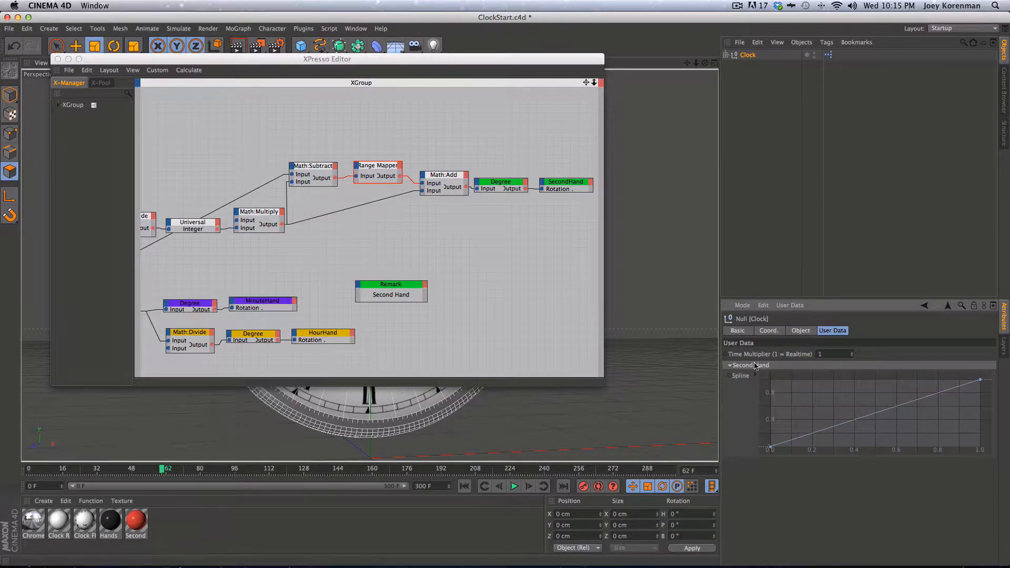
Step: Add a Spline input port to the Range Mapper node in the XPresso graph
key("1")
left_click_drag(436, 304, 493, 251)
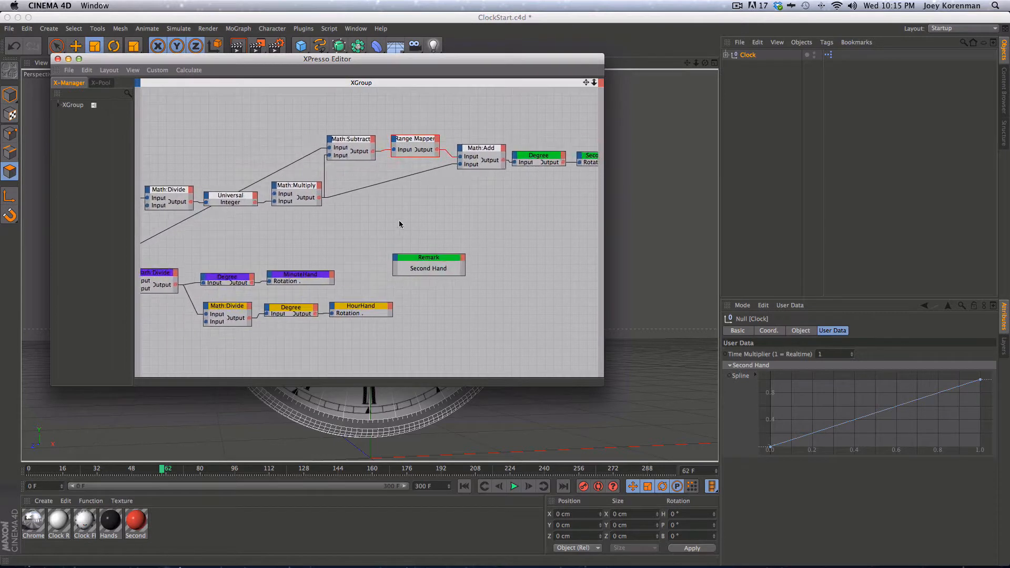
left_click(413, 140)
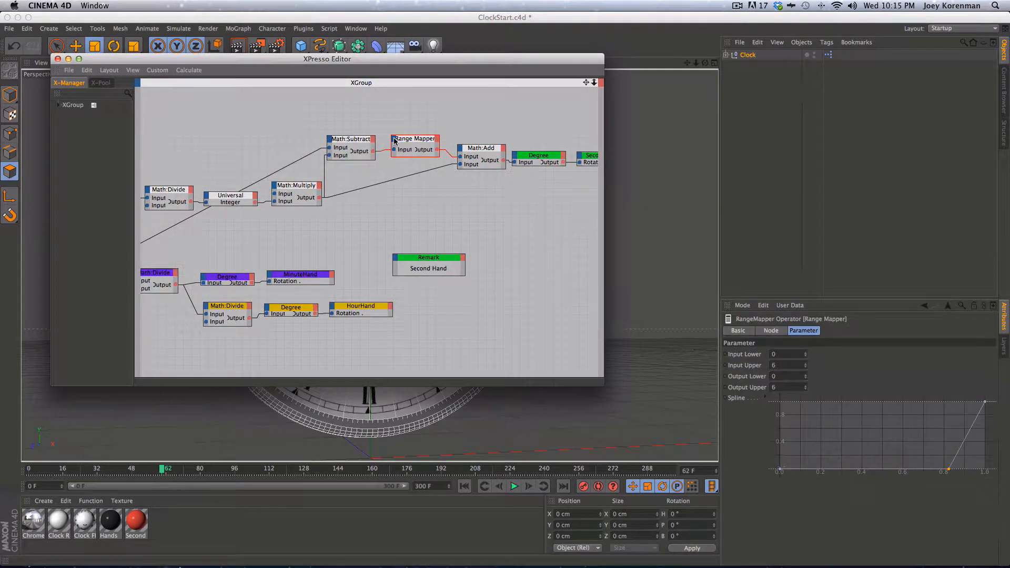
left_click(394, 140)
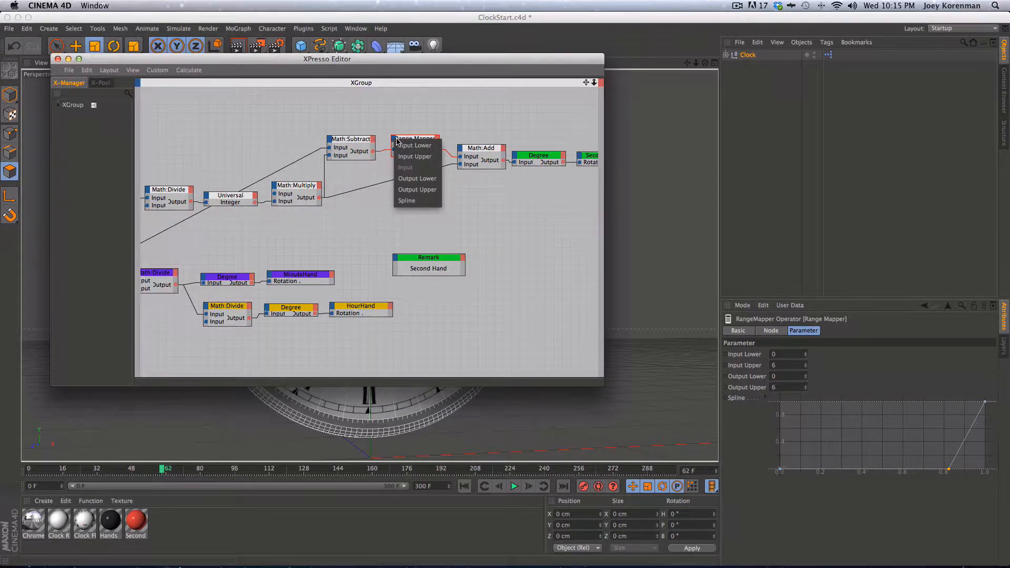
left_click(406, 201)
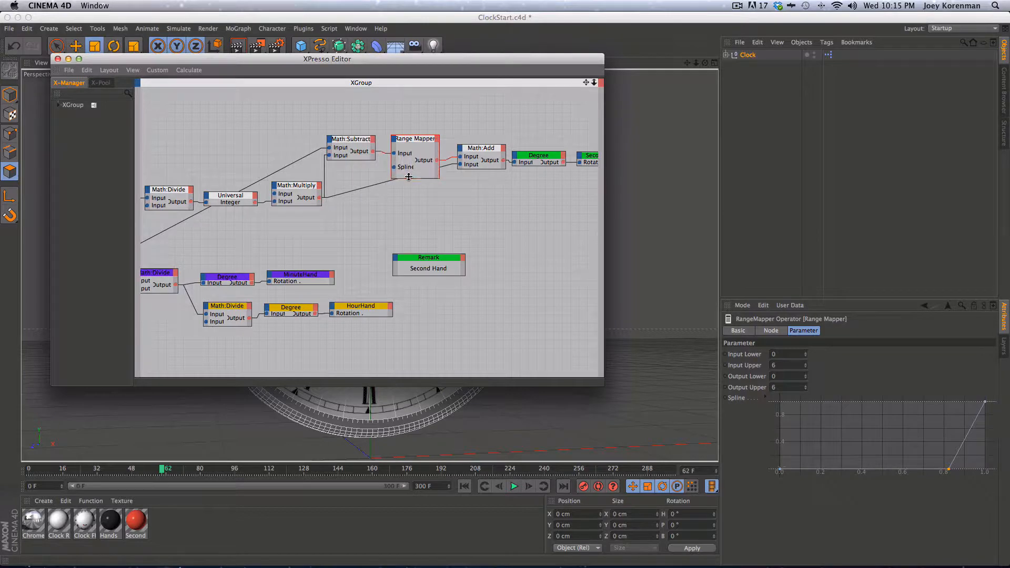
left_click(400, 225)
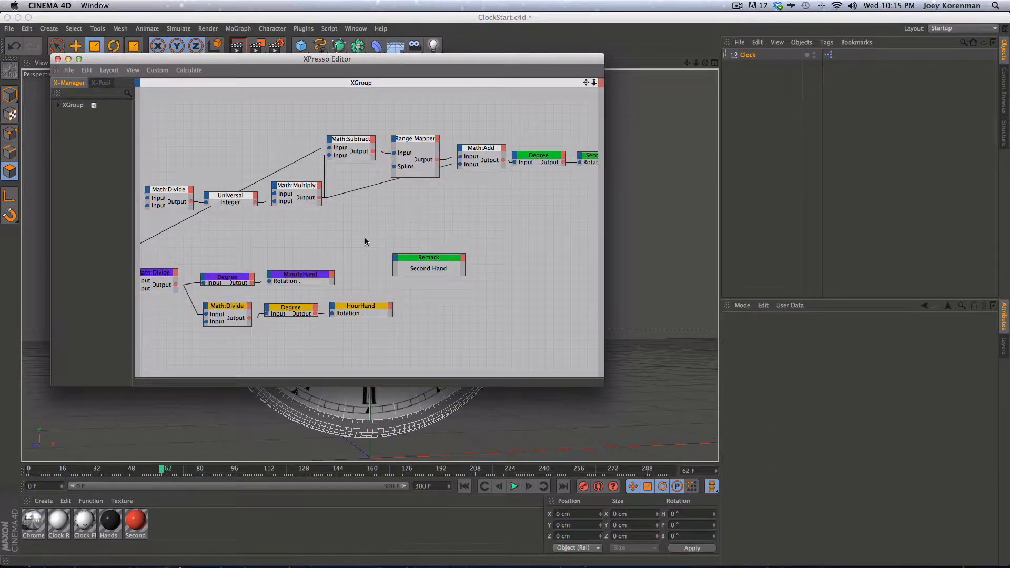
key("1")
left_click_drag(357, 238, 302, 241)
key("2")
left_click(207, 228)
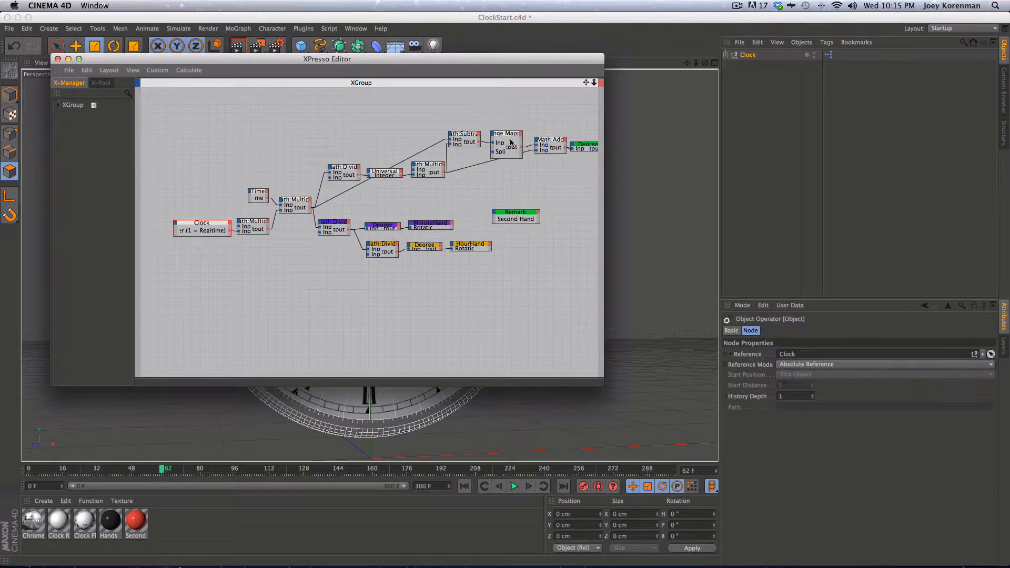
left_click_drag(209, 228, 200, 225)
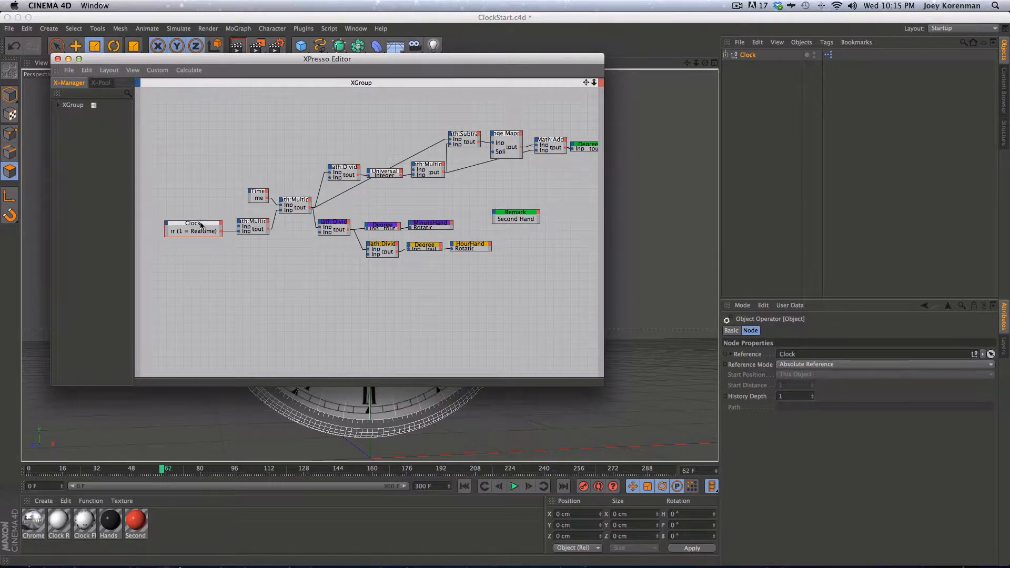
left_click(221, 225)
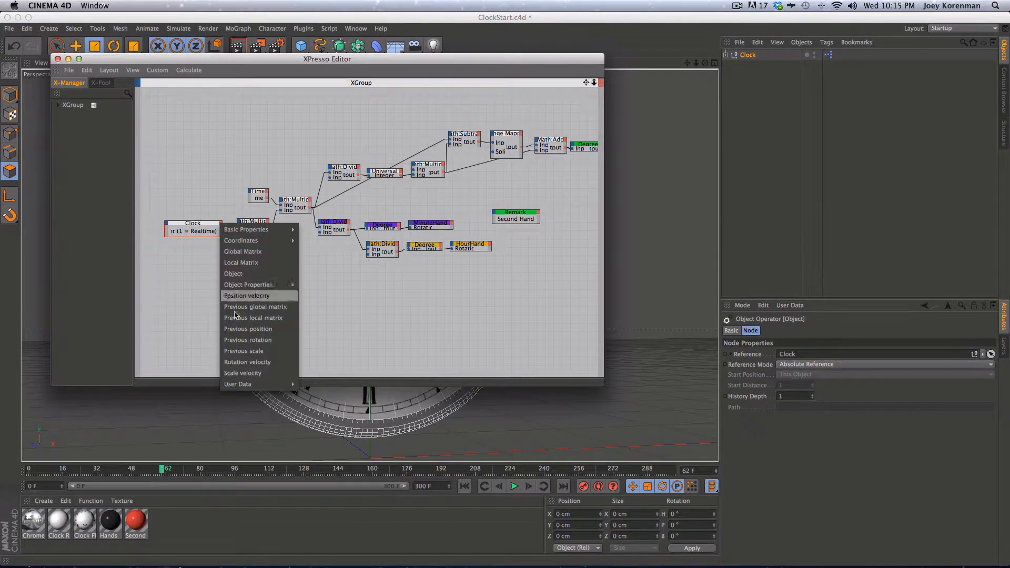
mouse_move(253, 384)
mouse_move(337, 384)
mouse_move(411, 385)
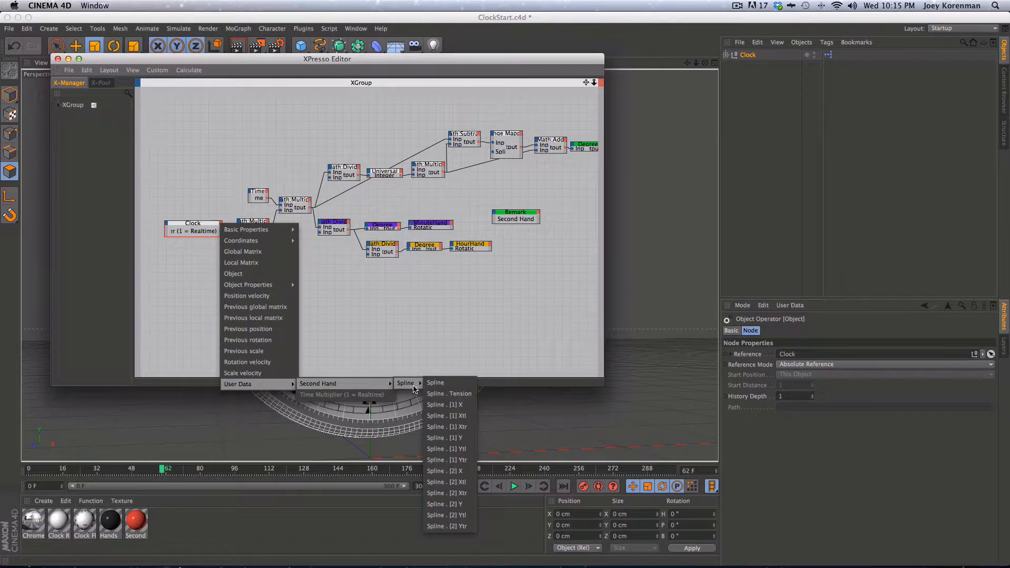
key("Escape")
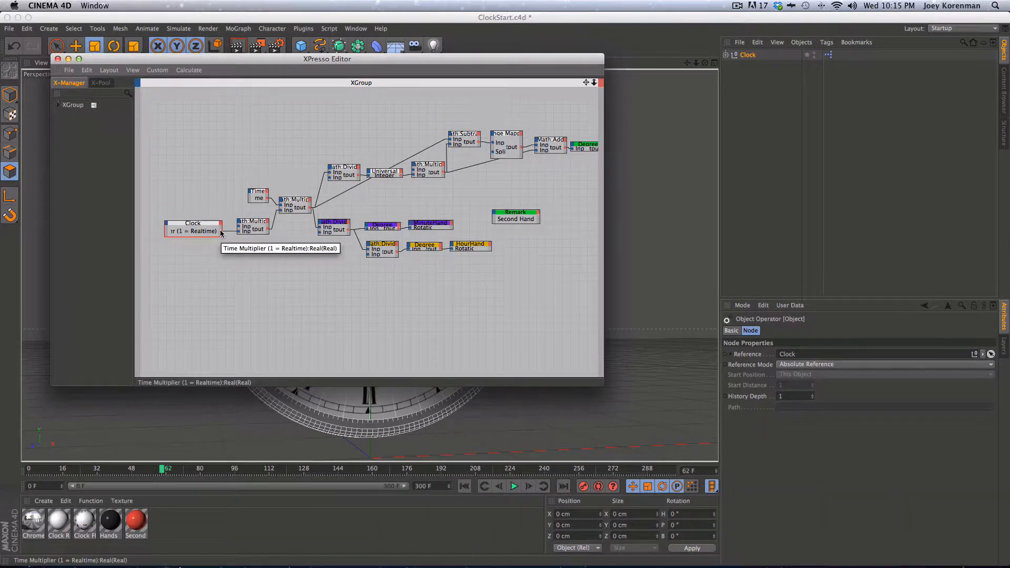
left_click(483, 187)
Step: Add a second Clock object node to the XPresso graph just below the Range Mapper
key("2")
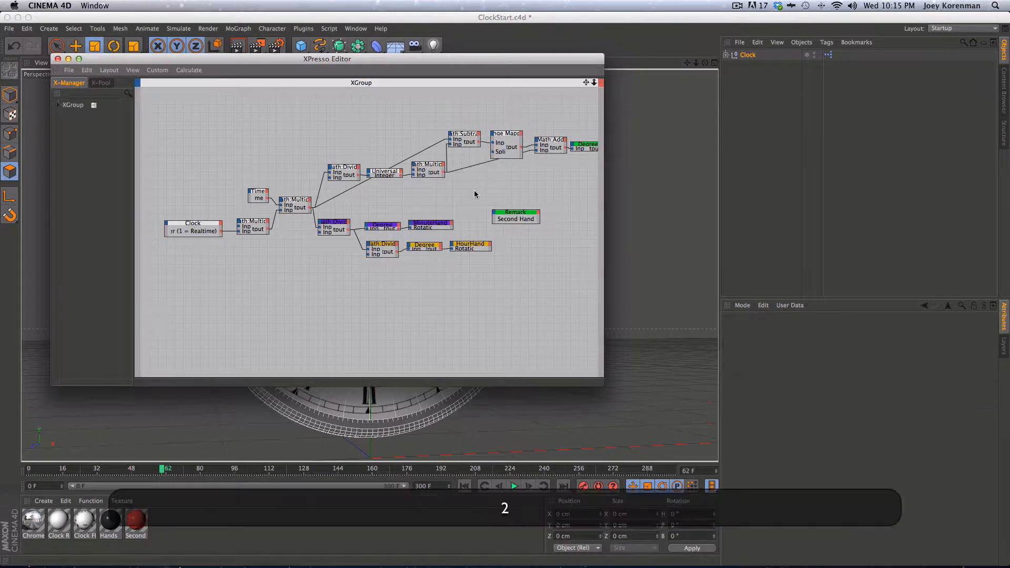
left_click_drag(474, 191, 563, 142)
key("1")
left_click_drag(520, 166, 350, 252)
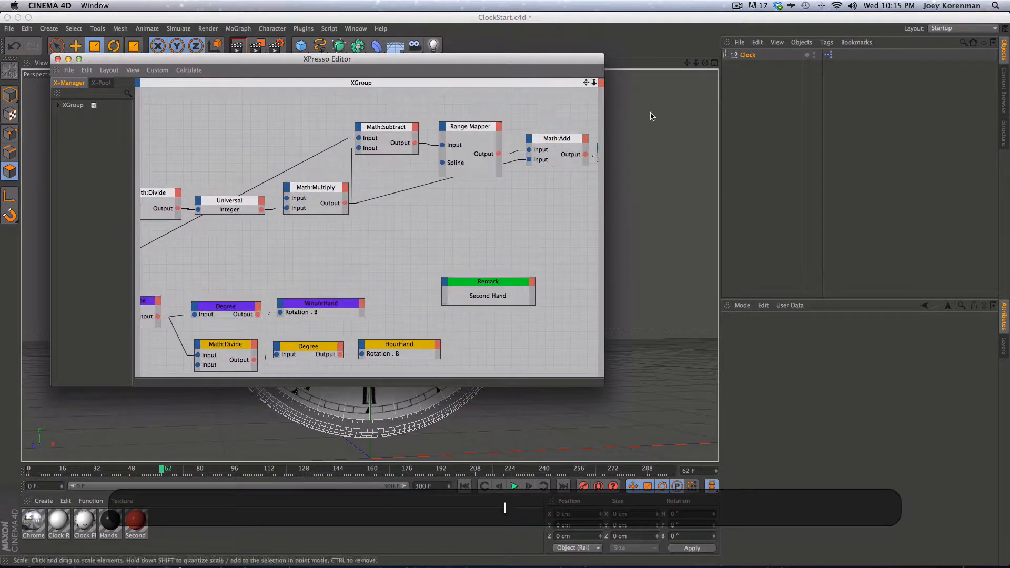
left_click_drag(748, 55, 447, 218)
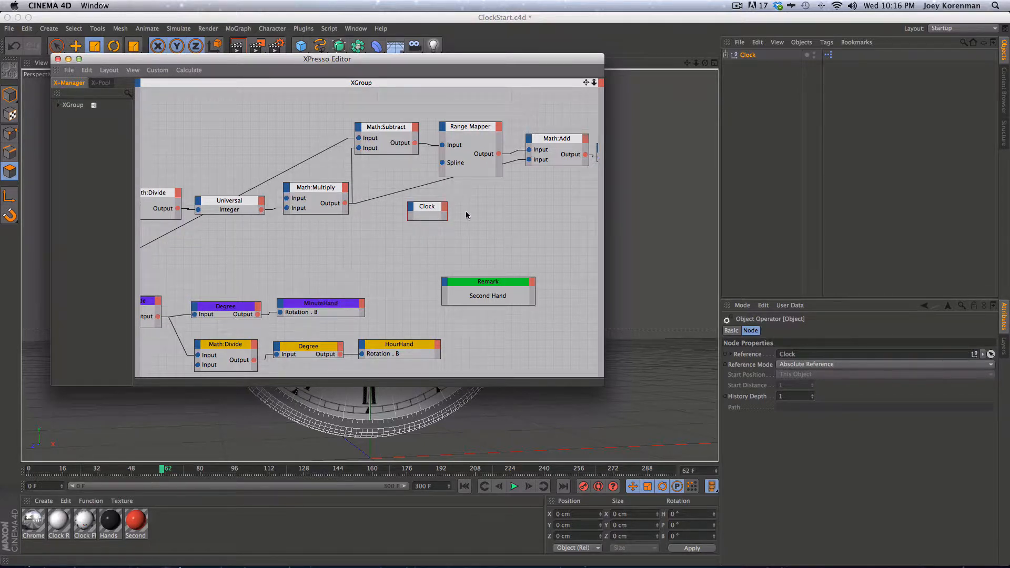
Step: Expose the Second Hand Spline user data as the new Clock node's output, connect it to the Range Mapper's Spline input, and close the XPresso editor
left_click(444, 210)
mouse_move(495, 369)
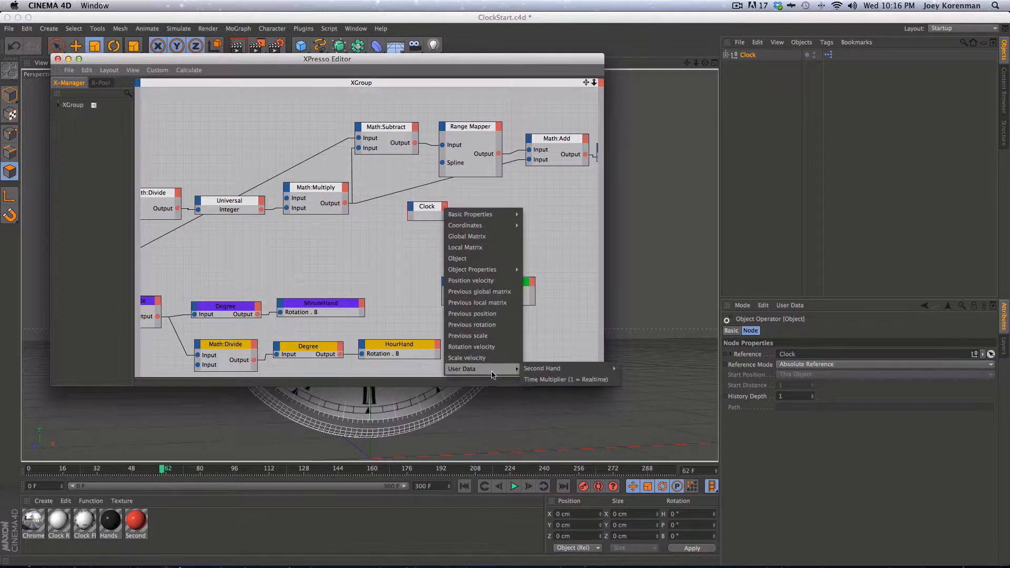
mouse_move(546, 370)
mouse_move(632, 369)
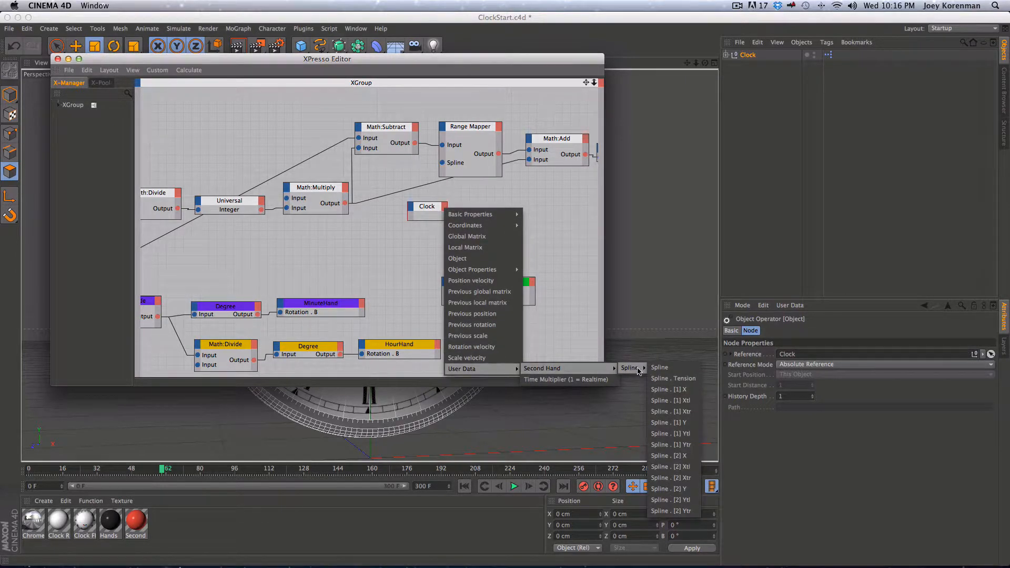
left_click(665, 368)
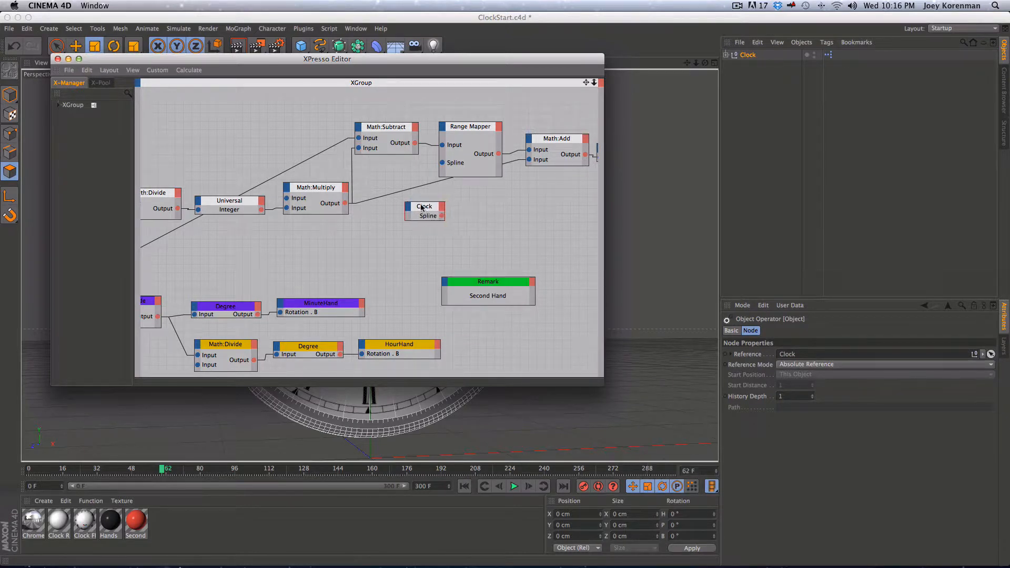
left_click_drag(421, 208, 444, 164)
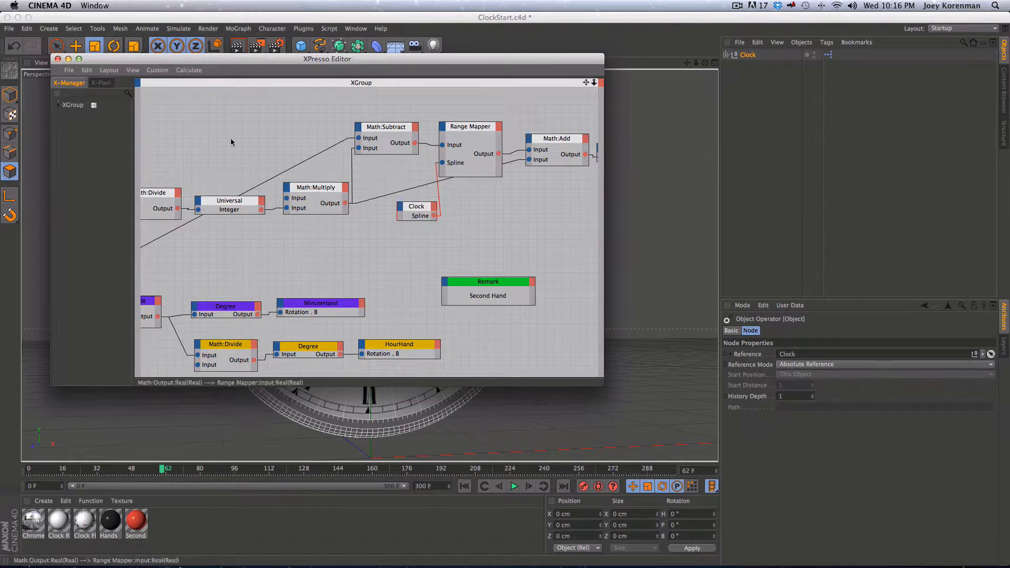
left_click(57, 59)
Step: Add a point at about X 0.9, Y 0 to the Clock's Second Hand spline and apply Ease Ease to the final segment
left_click(795, 77)
left_click(748, 55)
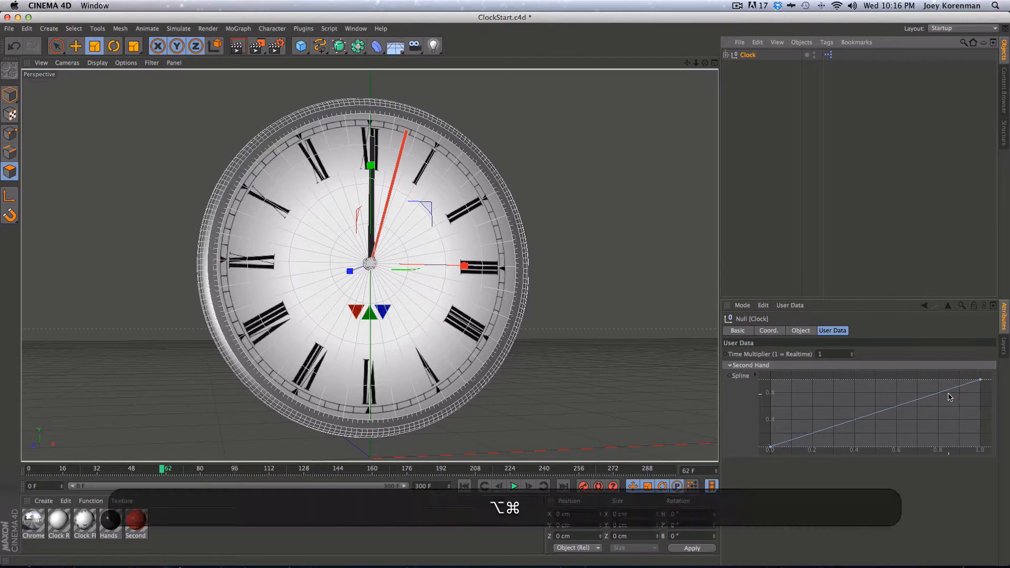
left_click_drag(950, 399, 957, 456, "alt+super")
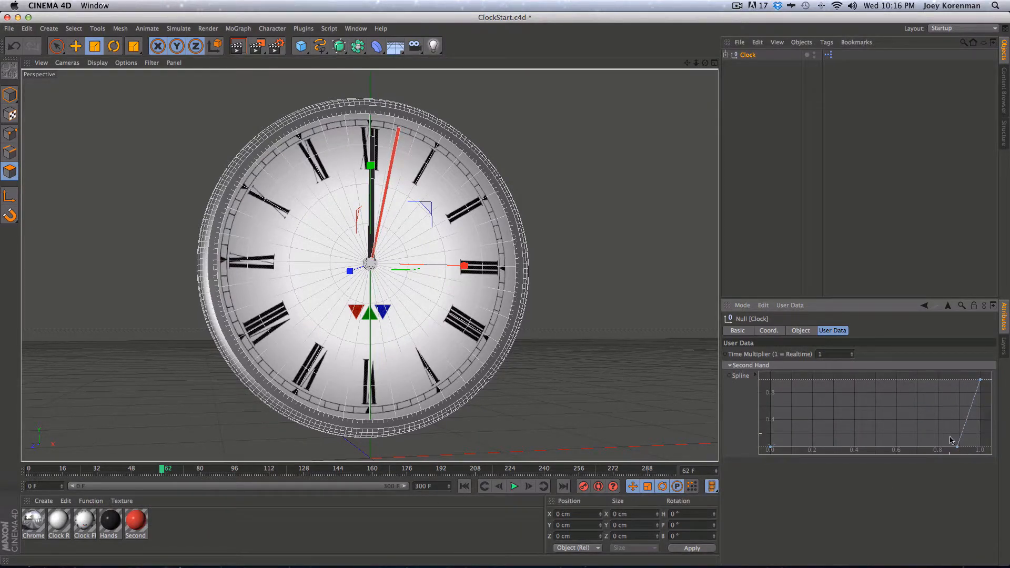
left_click_drag(950, 453, 975, 363)
right_click(959, 454)
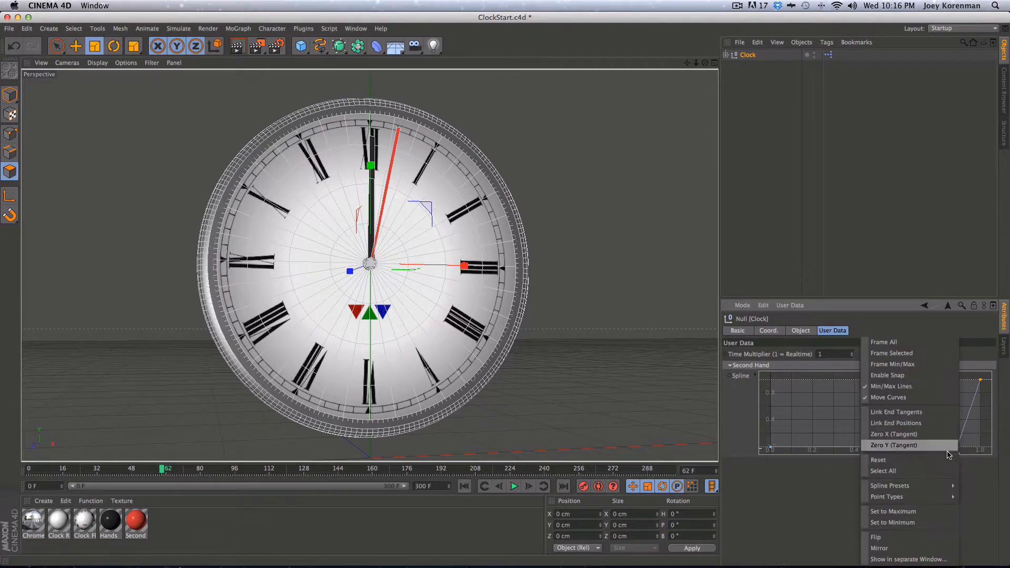
mouse_move(939, 488)
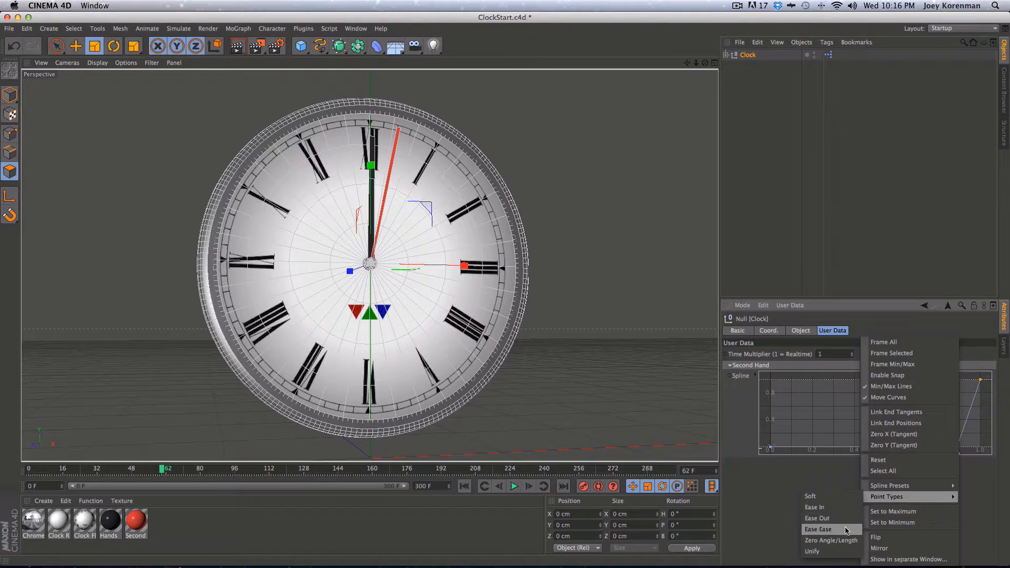
left_click(847, 530)
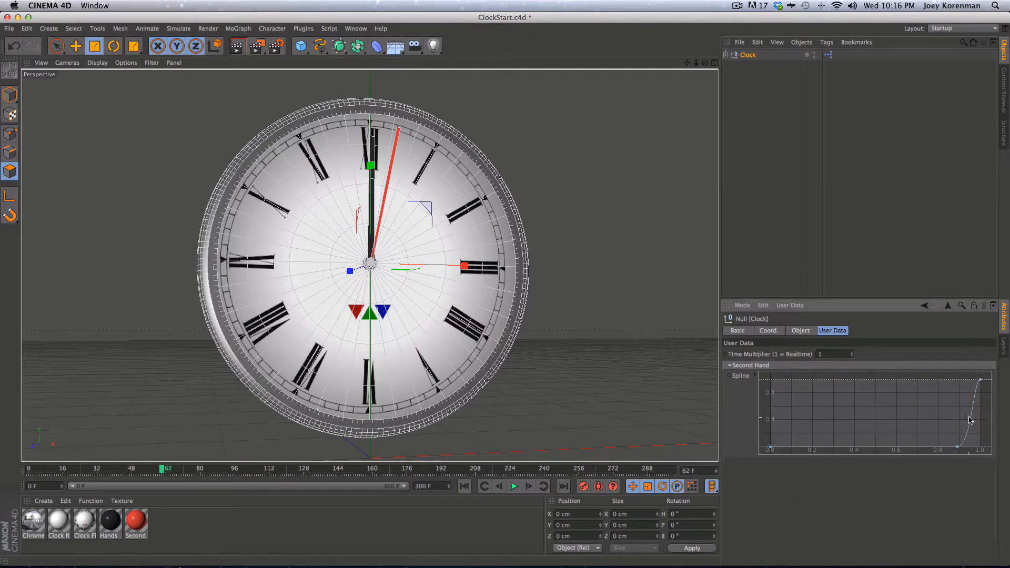
Step: Show the Second Hand spline in an enlarged separate window framed on the curve, and play the animation to check the ticking
right_click(927, 424)
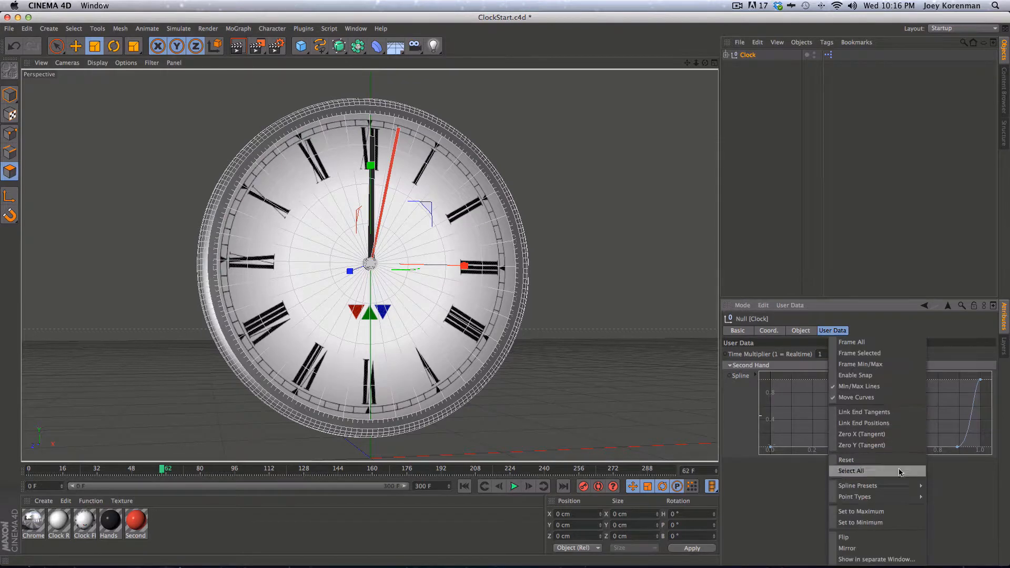
left_click(893, 559)
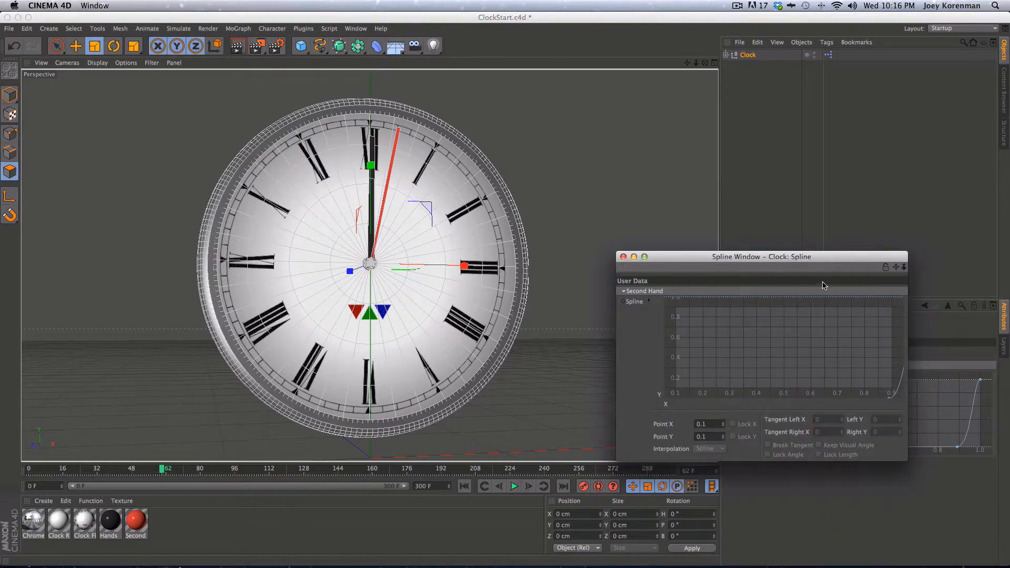
left_click_drag(805, 256, 698, 52)
left_click_drag(801, 255, 977, 390)
left_click_drag(705, 225, 695, 207)
key("2")
left_click_drag(858, 200, 799, 258)
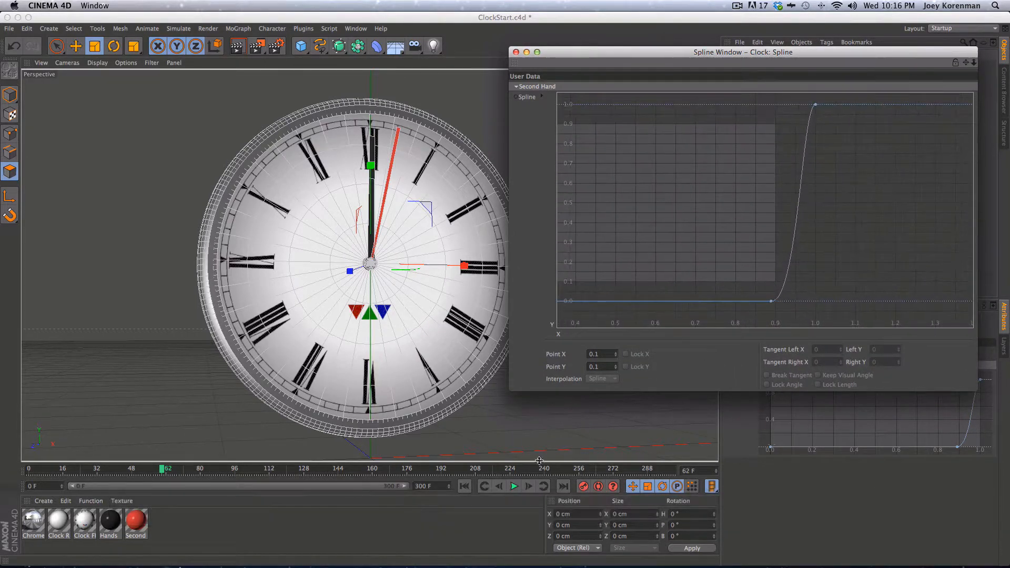
key("F8")
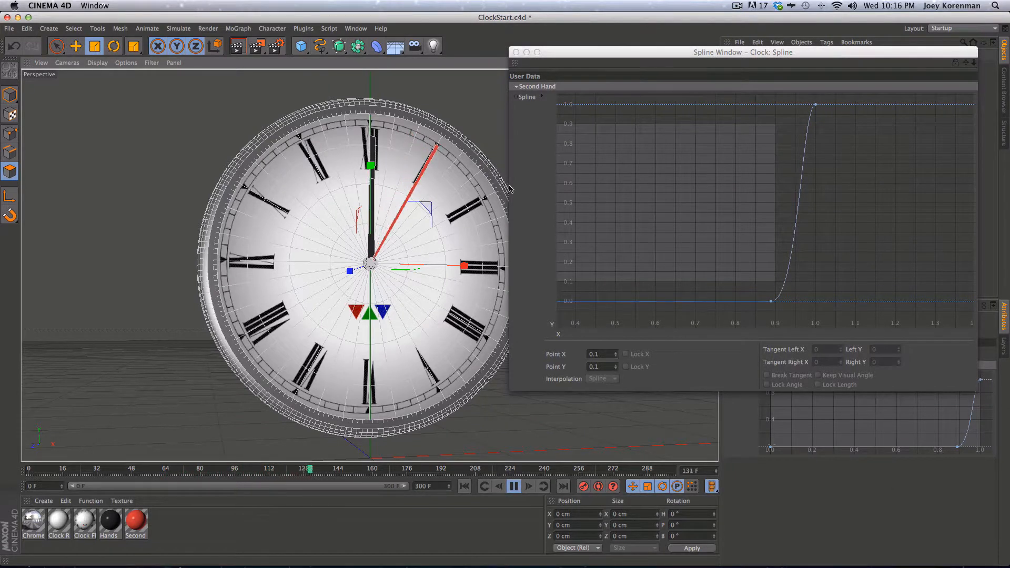
key("F8")
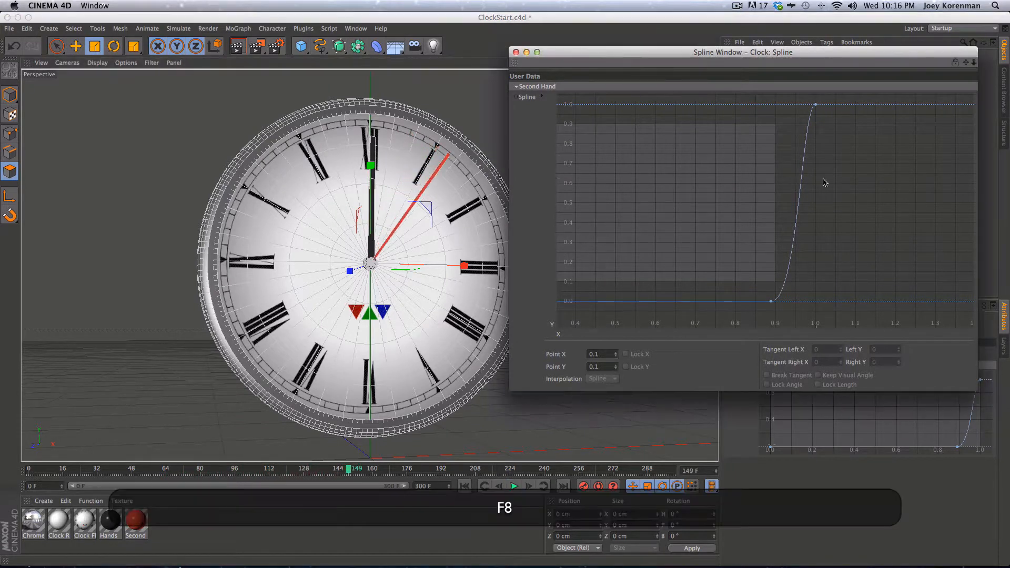
Step: Add a point at X 0.9, Y 0.9 to steepen the Second Hand spline's rise, and close the spline window
left_click(809, 128, "alt+super")
mouse_move(777, 128)
left_mouse_down()
mouse_move(791, 108)
mouse_move(763, 116)
mouse_move(785, 136)
left_mouse_up()
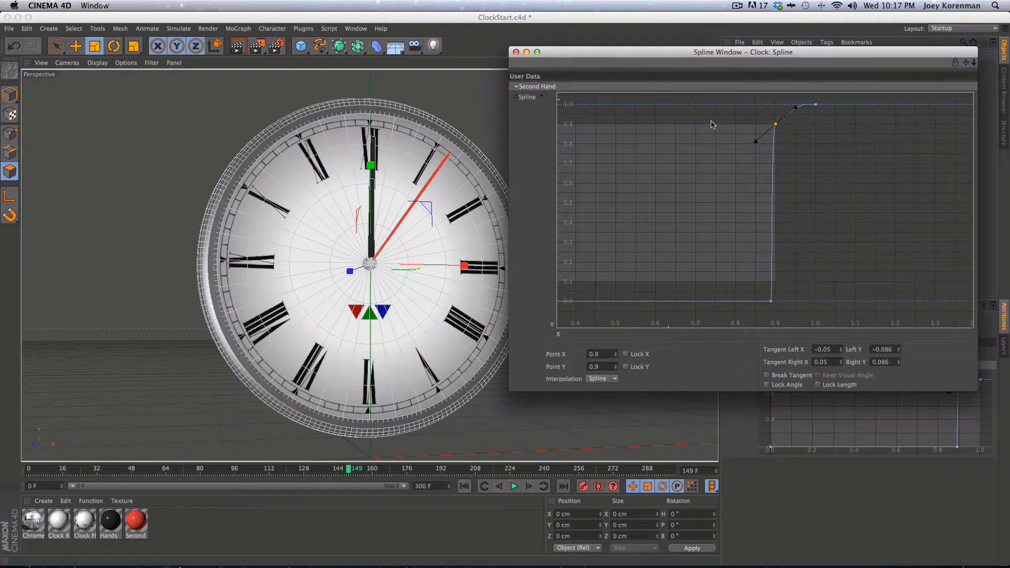
left_click(516, 52)
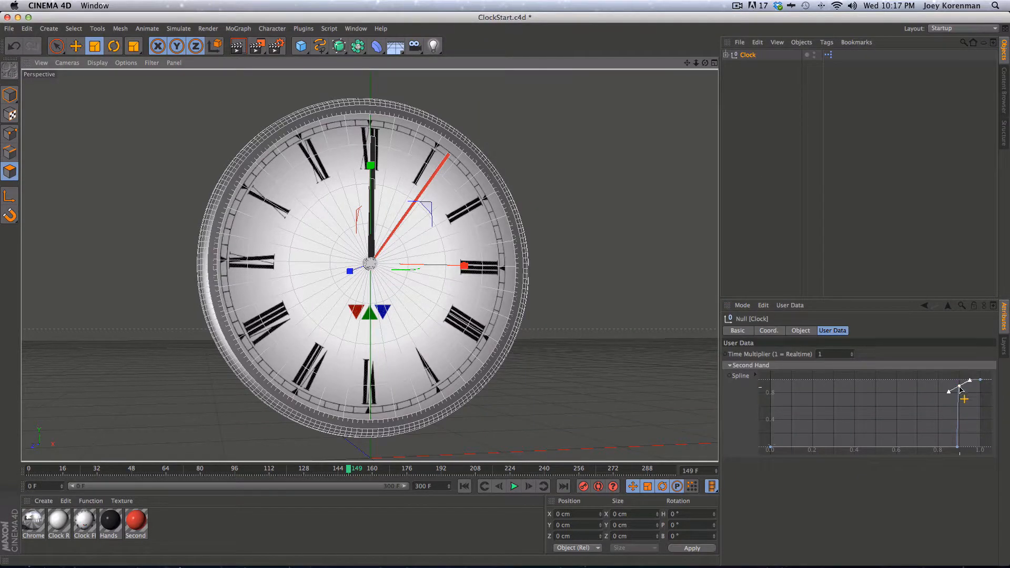
Step: Raise the added spline point to about Y 1.0 and add another point near the curve's end to form a small bounce
left_click_drag(960, 387, 962, 378)
left_click(980, 380)
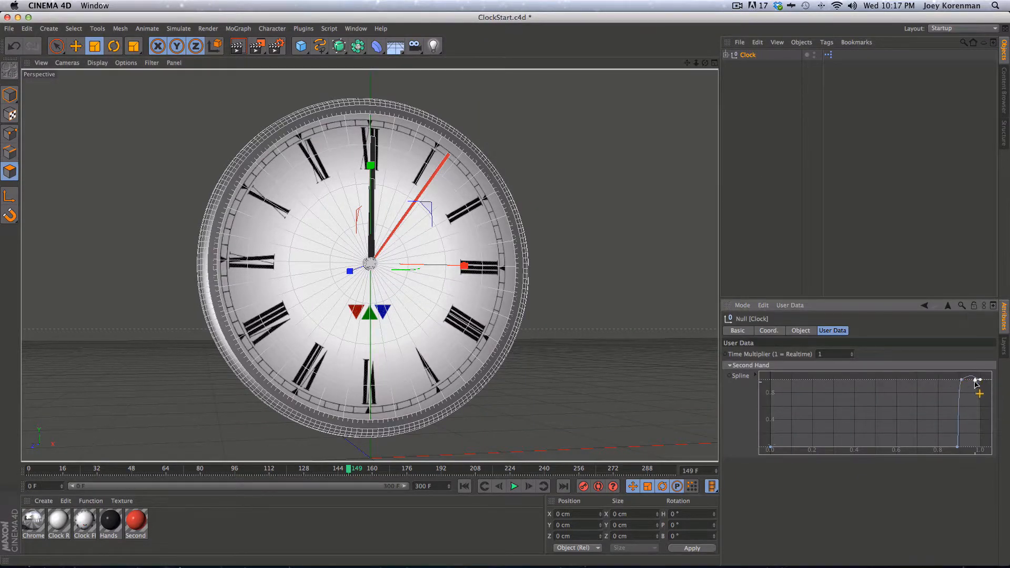
left_click(974, 377, "alt+super")
left_click_drag(973, 377, 981, 384)
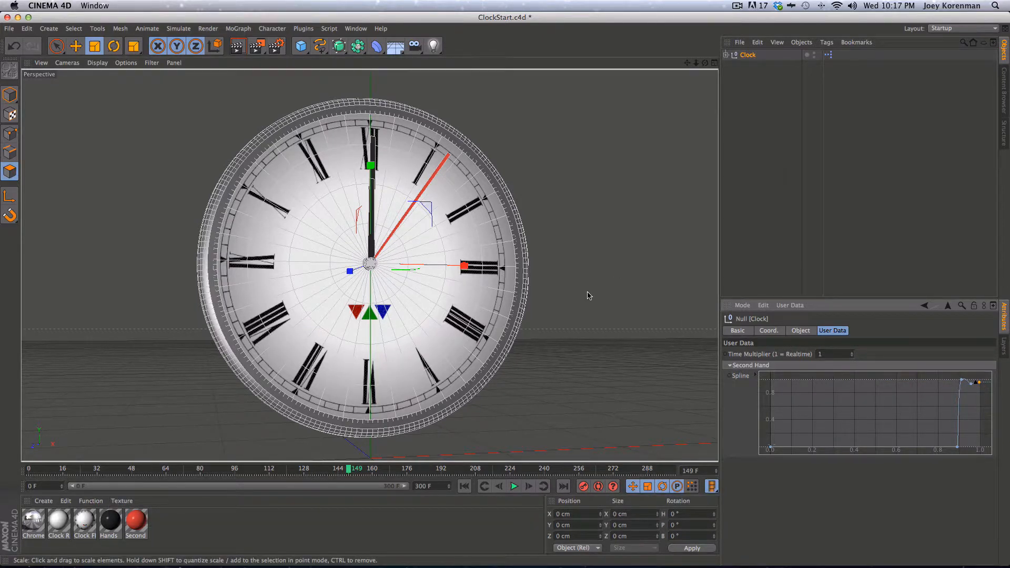
Step: Play the animation to check the second hand's bouncing tick
key("F8")
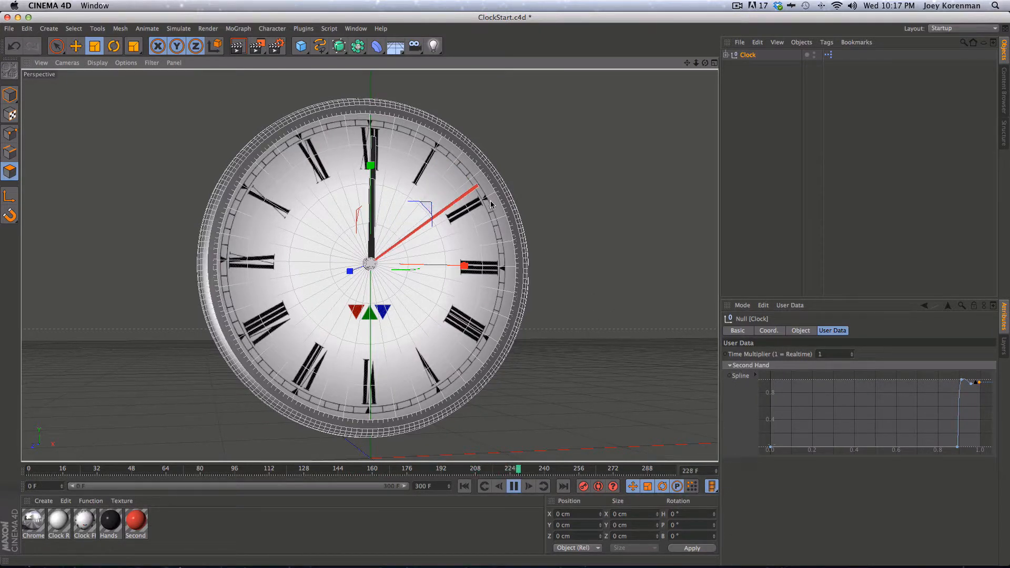
key("F8")
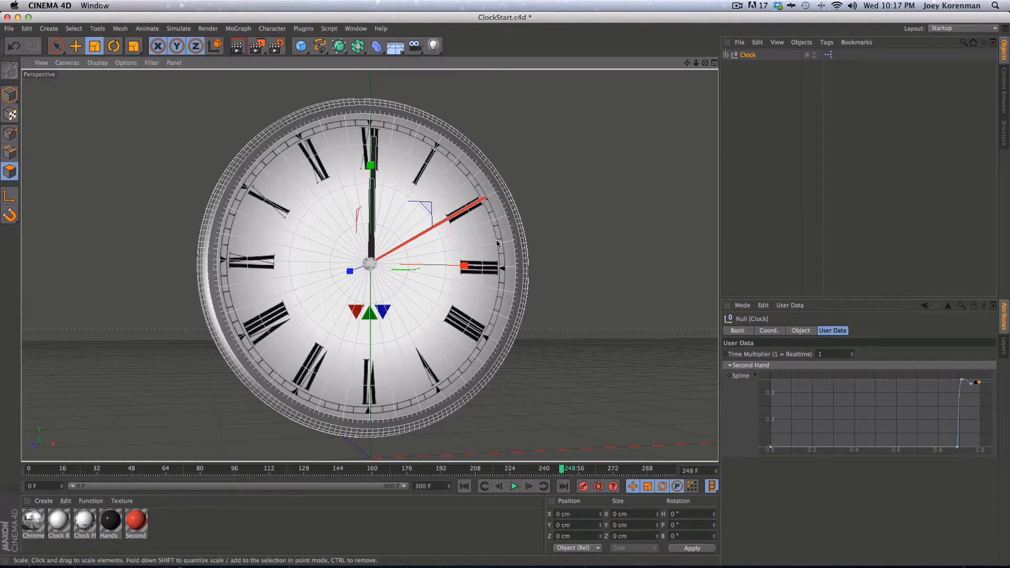
key("F8")
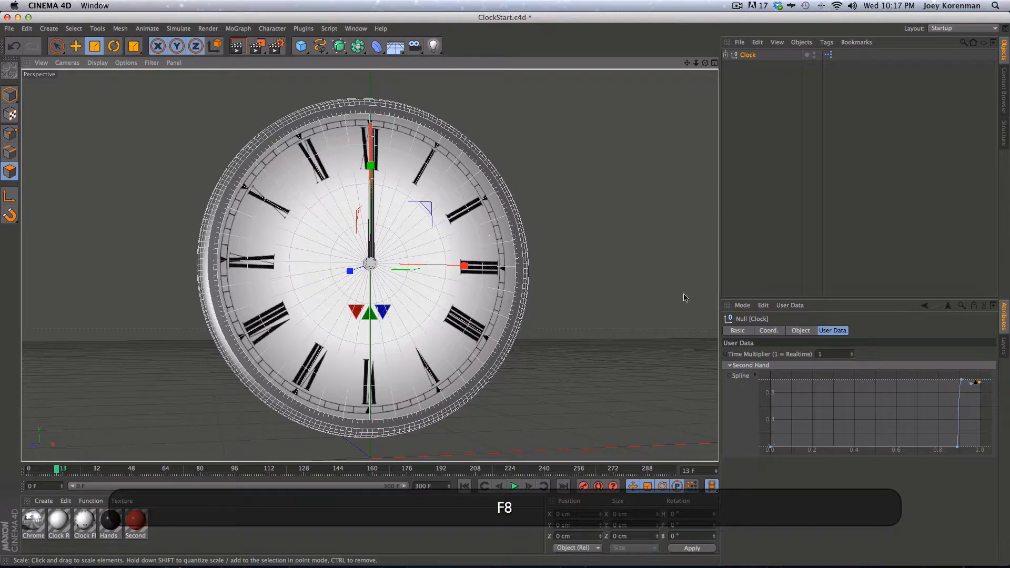
Step: Deselect the Clock null and select its XPresso tag
left_click(805, 174)
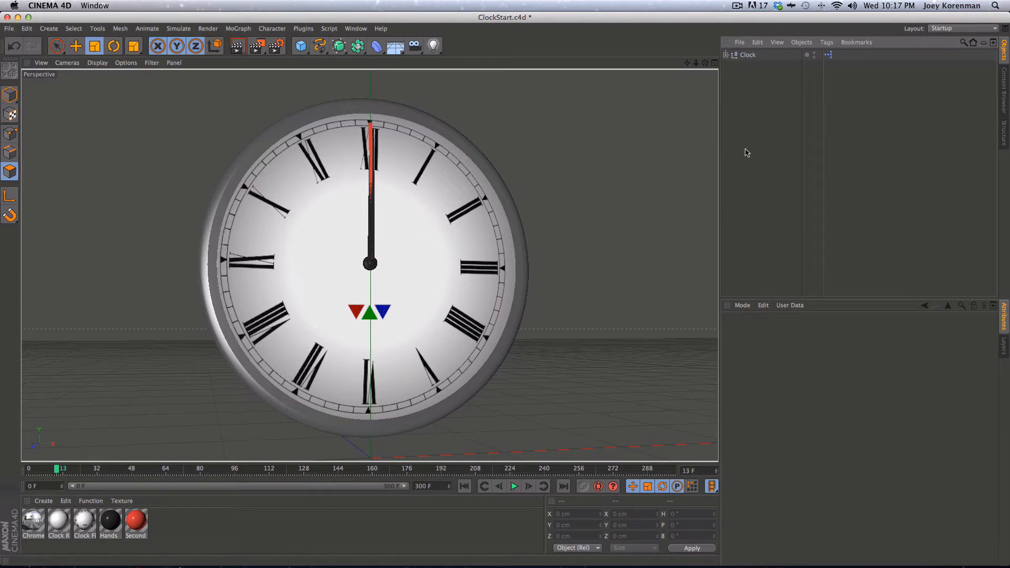
left_click(829, 54)
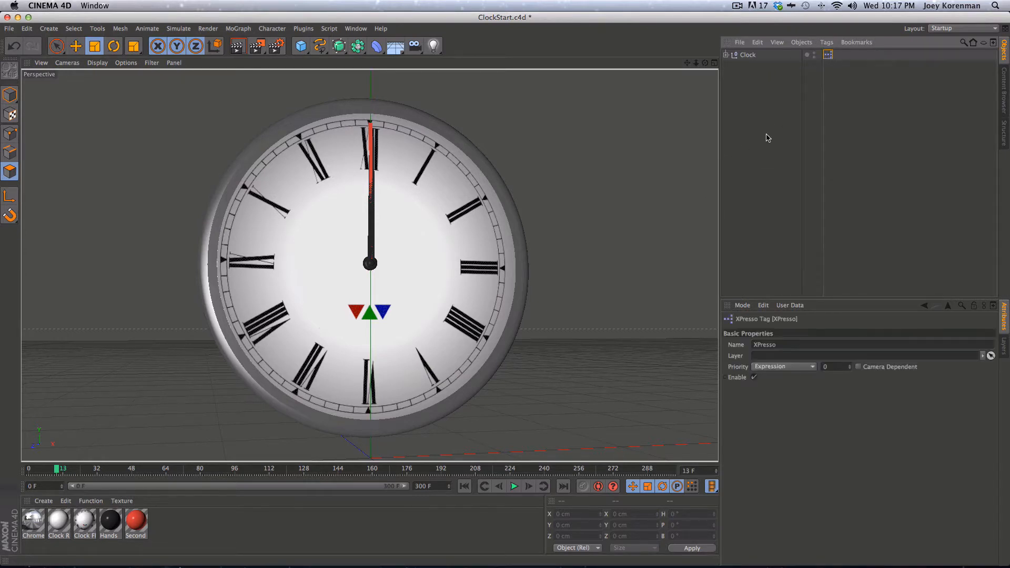